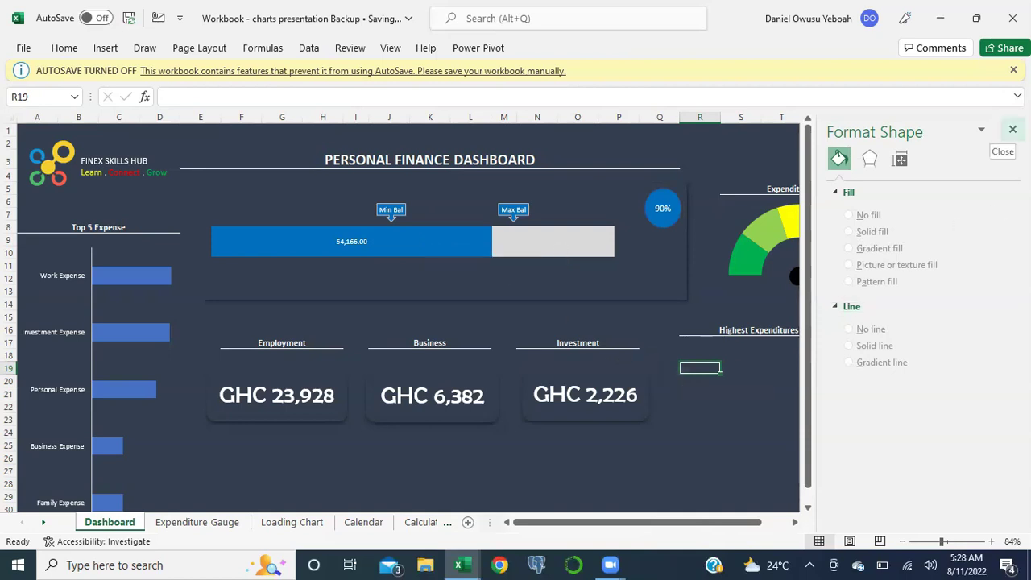
Step: Close the Format Shape pane and insert 20 blank rows above the transactions table on the Calendar sheet
{"action": "left_click", "coordinate": [1013, 129]}
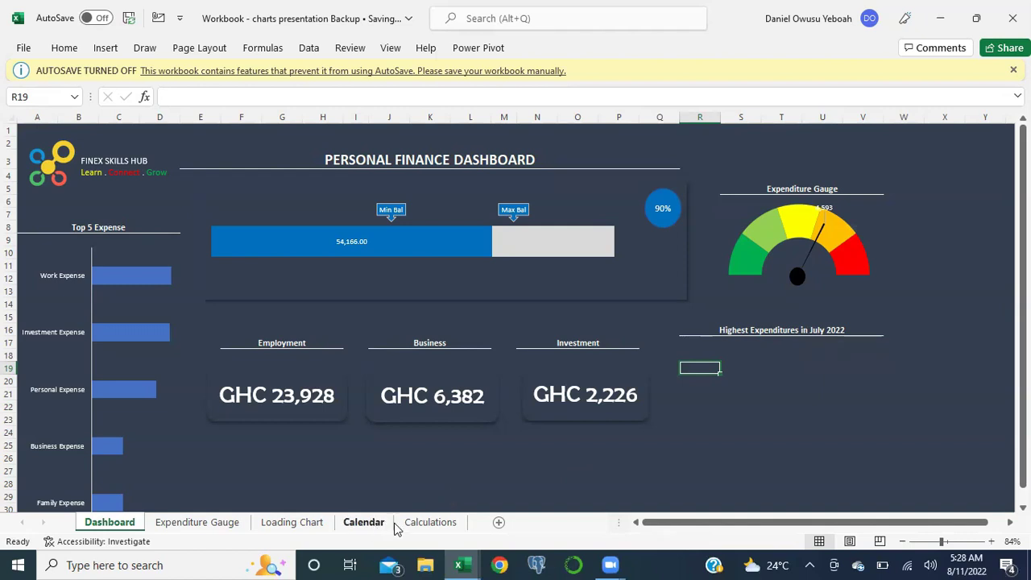
{"action": "left_click", "coordinate": [364, 522]}
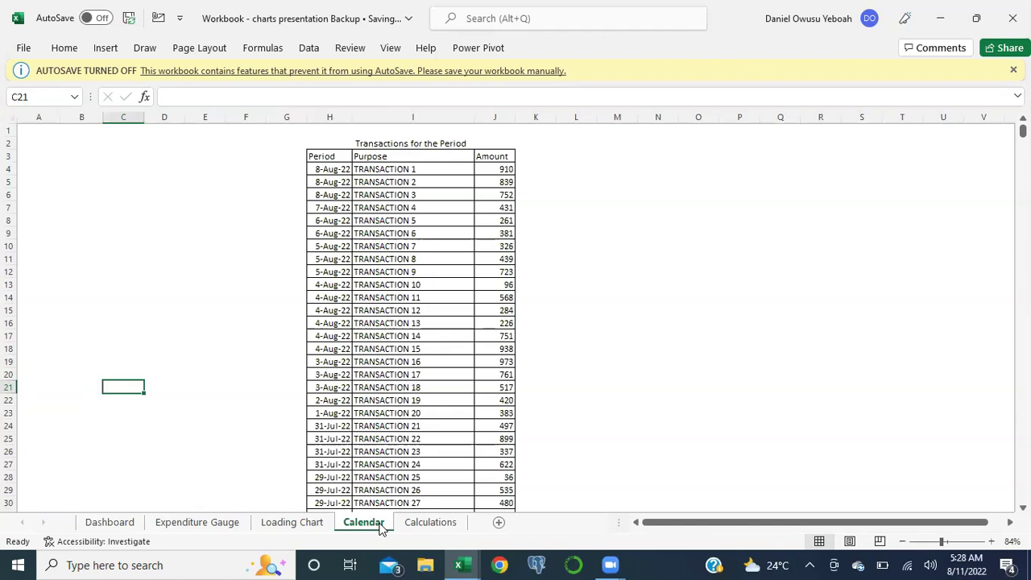
{"action": "left_click_drag", "start_coordinate": [44, 233], "coordinate": [244, 249]}
{"action": "left_click", "coordinate": [267, 197]}
{"action": "left_click_drag", "start_coordinate": [295, 131], "coordinate": [301, 348]}
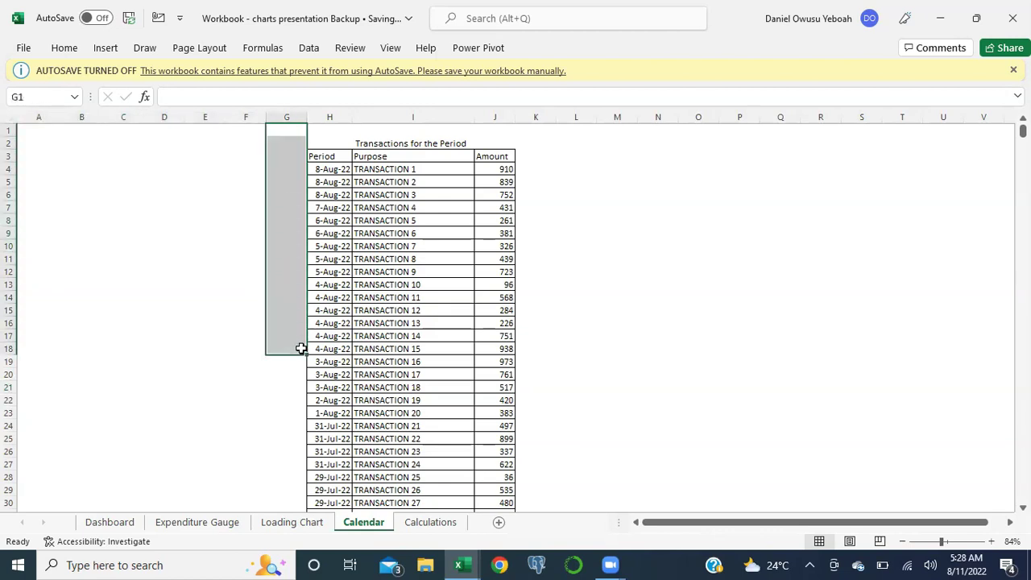
{"action": "key", "text": "alt+h"}
{"action": "key", "text": "i"}
{"action": "key", "text": "r"}
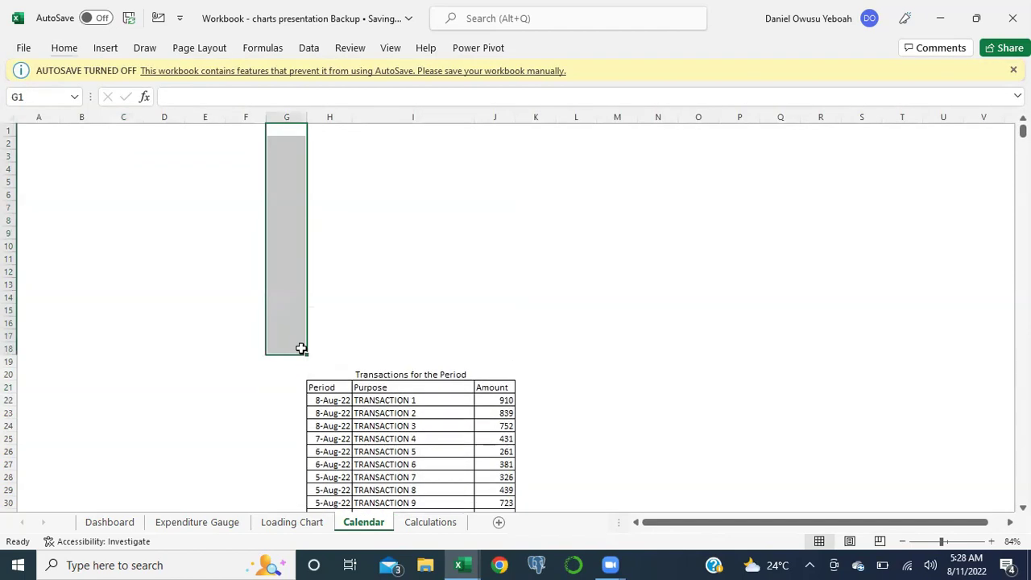
{"action": "key", "text": "Down"}
{"action": "key", "text": "shift+Down"}
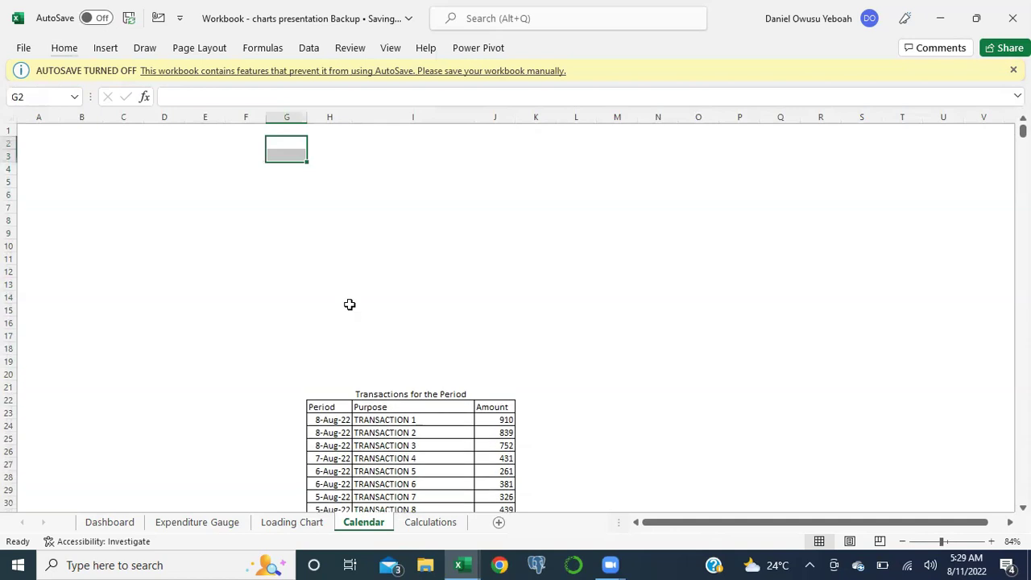
{"action": "left_click", "coordinate": [286, 297]}
Step: Move the Date timeline from the Loading Chart sheet to the Calendar sheet, placing it around column S, row 6
{"action": "left_click", "coordinate": [290, 522]}
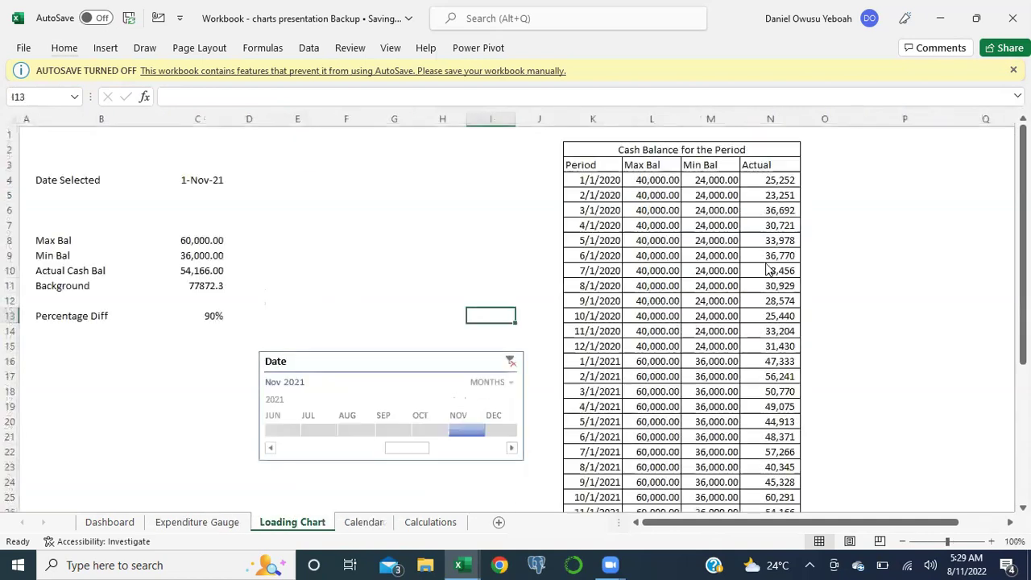
{"action": "left_click", "coordinate": [450, 358]}
{"action": "key", "text": "Delete"}
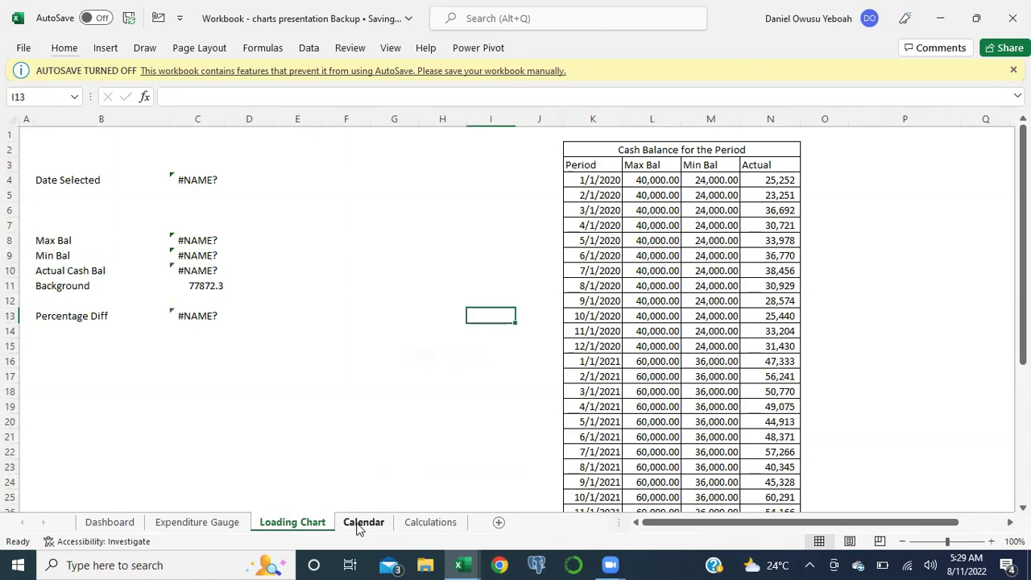
{"action": "left_click", "coordinate": [358, 526]}
{"action": "left_click", "coordinate": [861, 194]}
{"action": "key", "text": "ctrl+v"}
{"action": "left_click", "coordinate": [788, 253]}
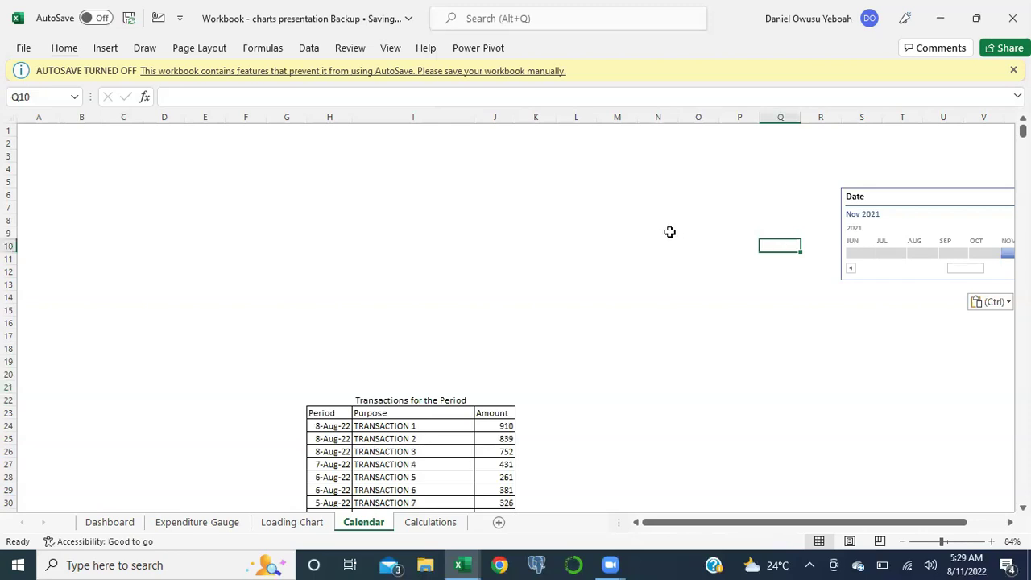
Step: Enter the label Date Selected in cell B3 of the Calendar sheet
{"action": "left_click", "coordinate": [73, 156]}
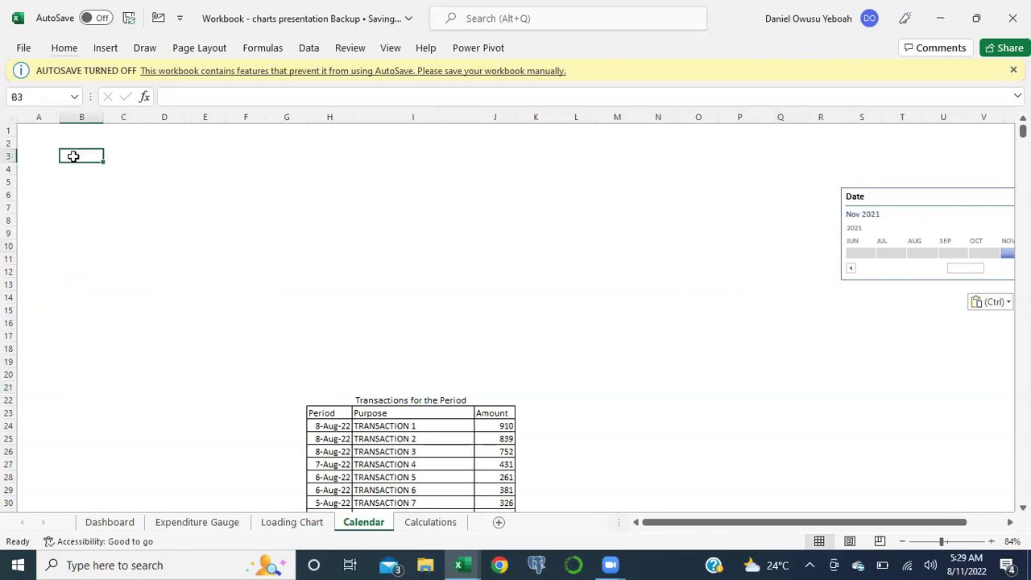
{"action": "type", "text": "=Date"}
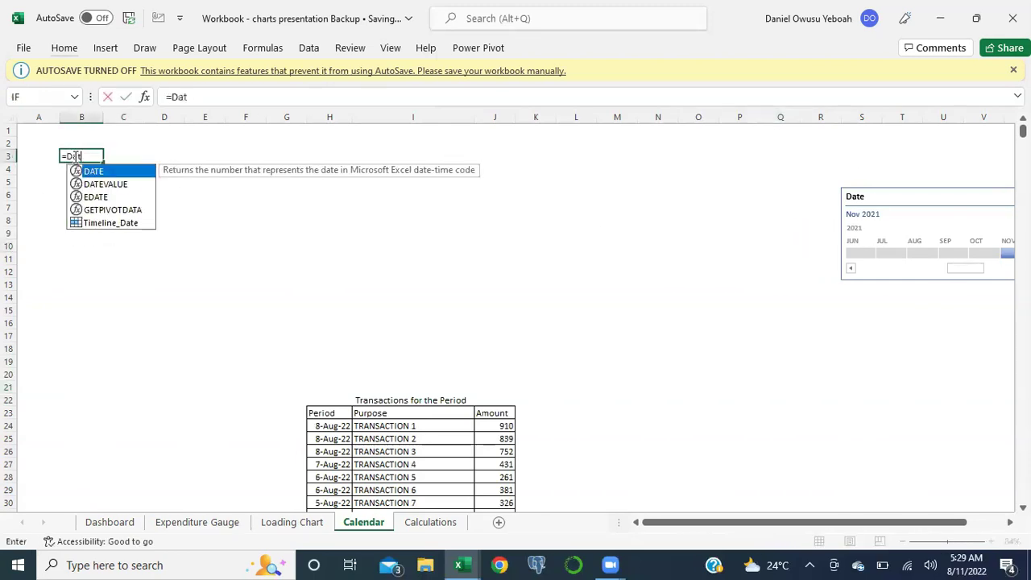
{"action": "key", "text": "BackSpace"}
{"action": "key", "text": "BackSpace"}
{"action": "key", "text": "BackSpace"}
{"action": "key", "text": "BackSpace"}
{"action": "key", "text": "BackSpace"}
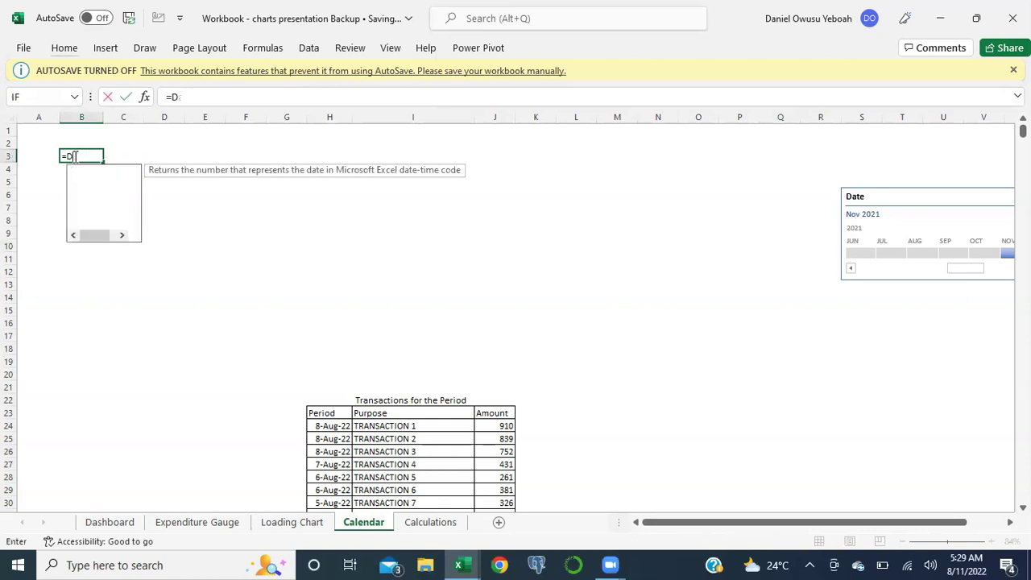
{"action": "type", "text": "Date"}
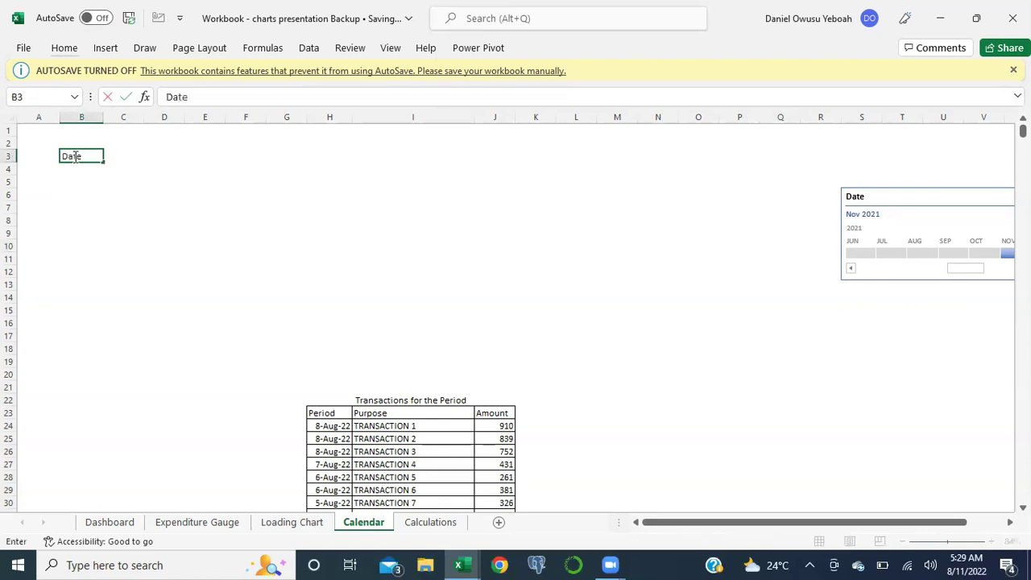
{"action": "type", "text": " Selected"}
{"action": "key", "text": "Tab"}
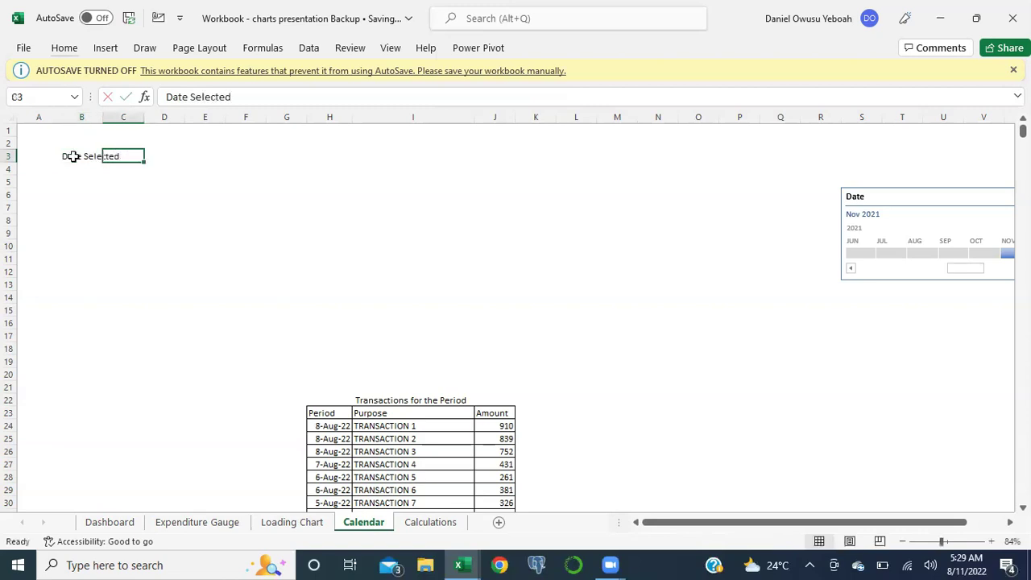
Step: Begin a formula in cell C3 with the DATEVALUE function
{"action": "type", "text": "="}
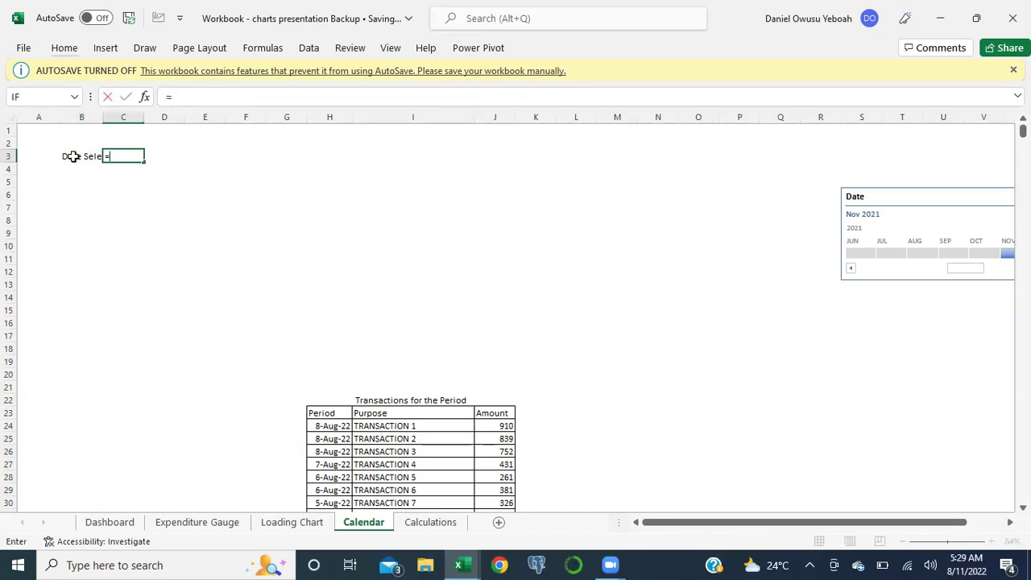
{"action": "type", "text": "C"}
{"action": "key", "text": "BackSpace"}
{"action": "type", "text": "Date"}
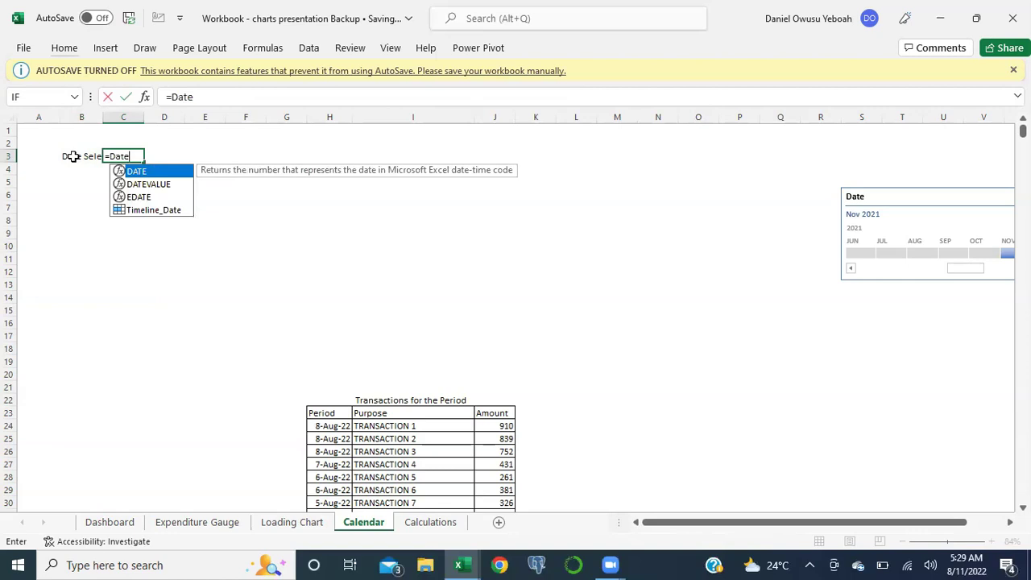
{"action": "key", "text": "Tab"}
{"action": "key", "text": "BackSpace"}
{"action": "key", "text": "Down"}
{"action": "key", "text": "Tab"}
Step: Complete the C3 formula with CUBERANKEDMEMBER("ThisWorkbookDataModel",Timeline_Date,1) inside DATEVALUE and format the cell as a date
{"action": "type", "text": "C"}
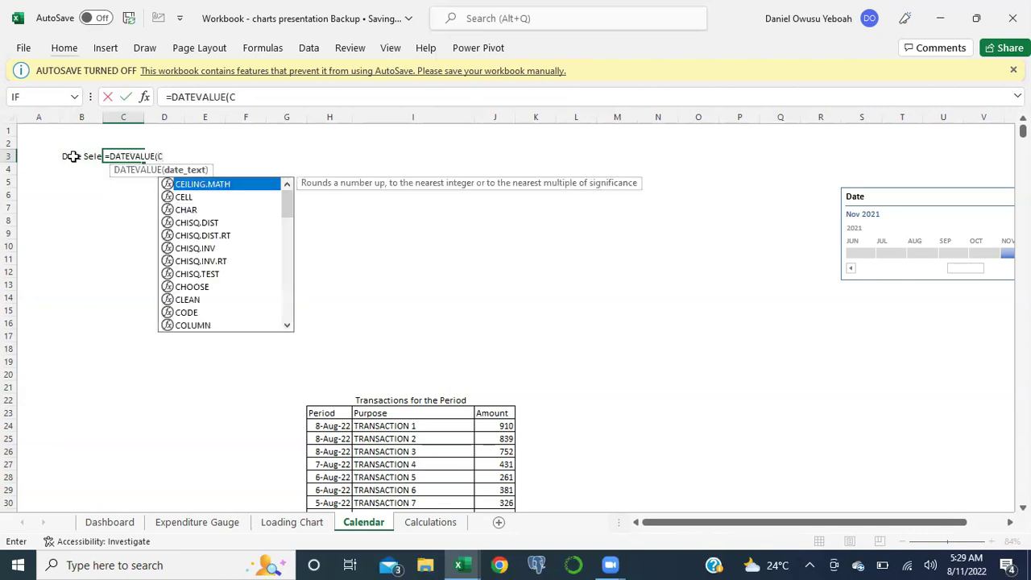
{"action": "type", "text": "ubera"}
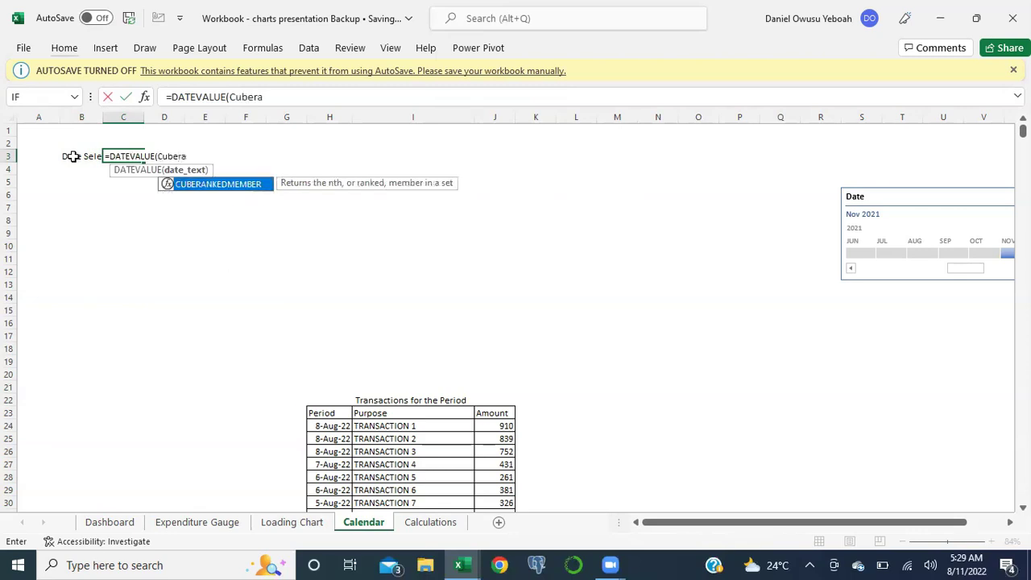
{"action": "key", "text": "Tab"}
{"action": "type", "text": "\""}
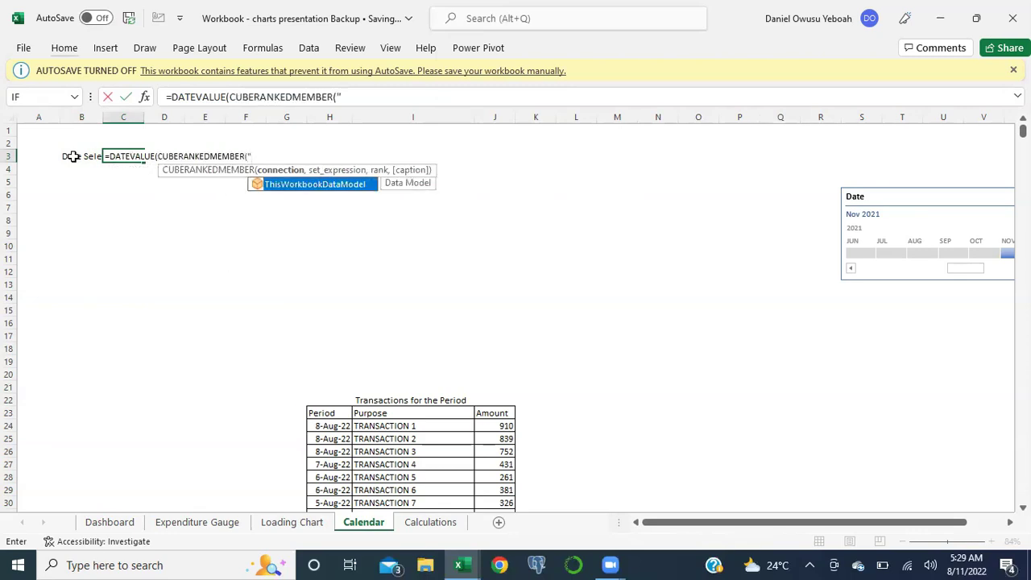
{"action": "key", "text": "Tab"}
{"action": "type", "text": ",Ti,"}
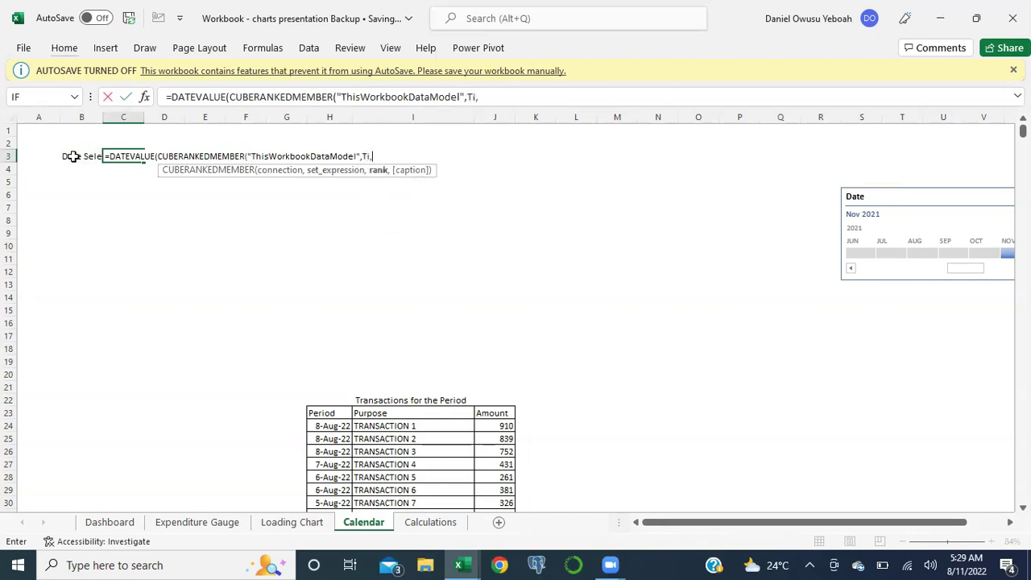
{"action": "key", "text": "BackSpace"}
{"action": "key", "text": "Down"}
{"action": "key", "text": "Tab"}
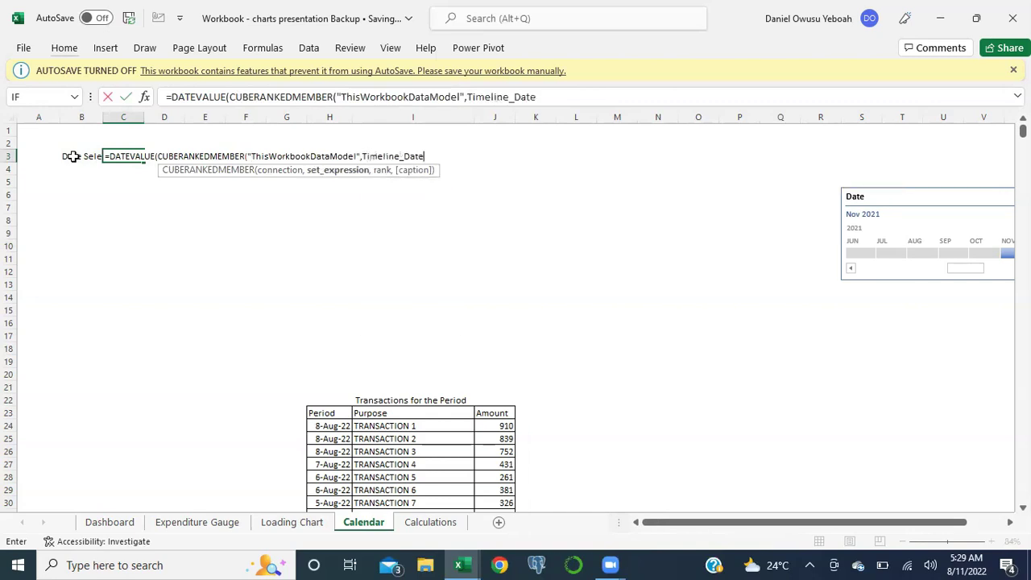
{"action": "type", "text": ",1)"}
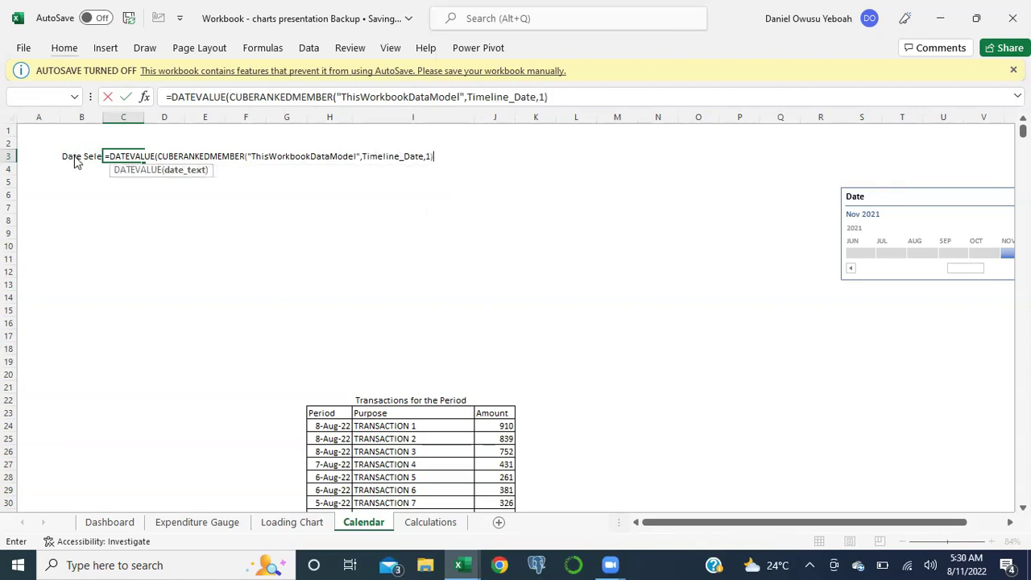
{"action": "key", "text": "Return"}
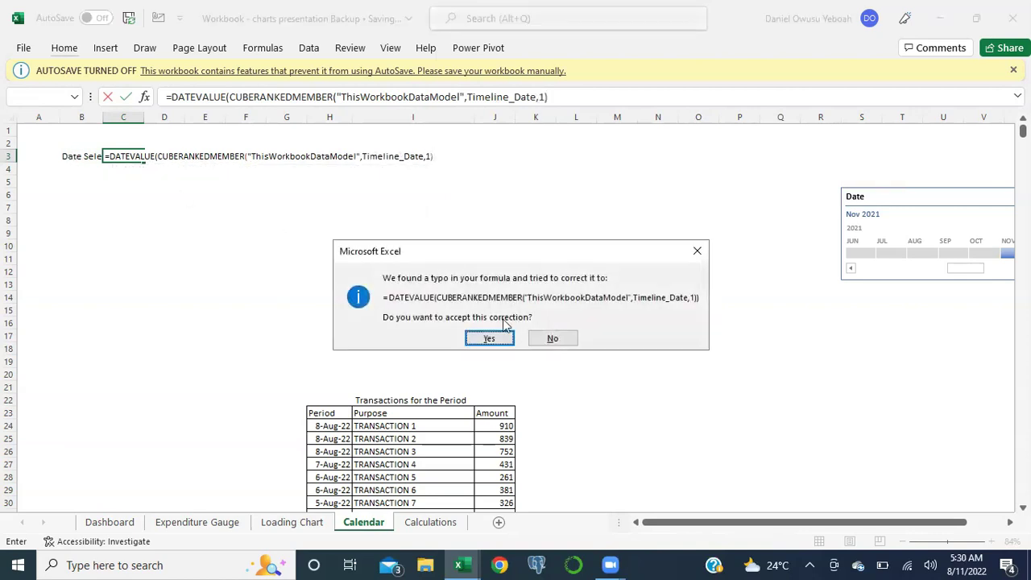
{"action": "left_click", "coordinate": [489, 338]}
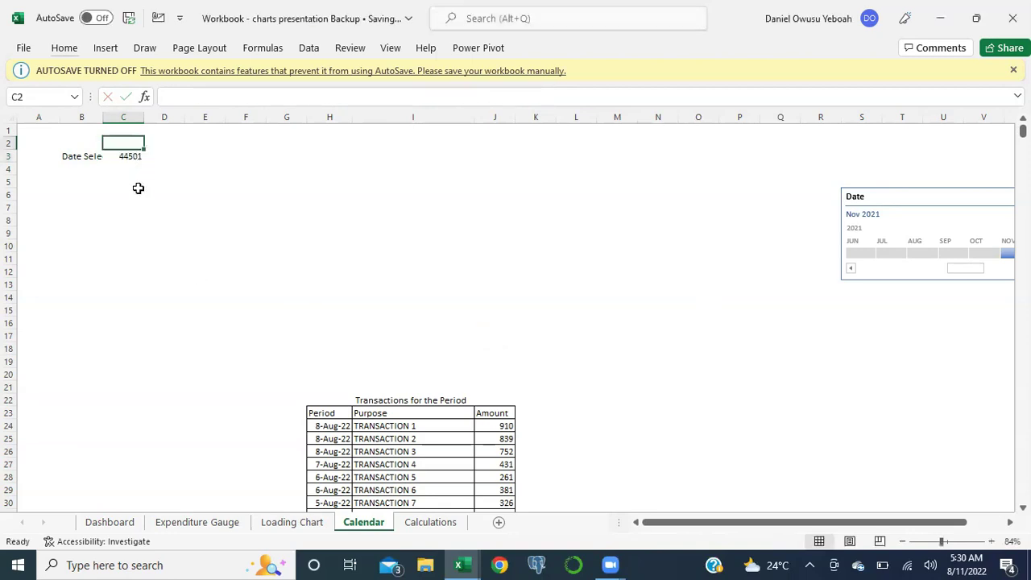
{"action": "key", "text": "Down"}
{"action": "key", "text": "ctrl+shift+3"}
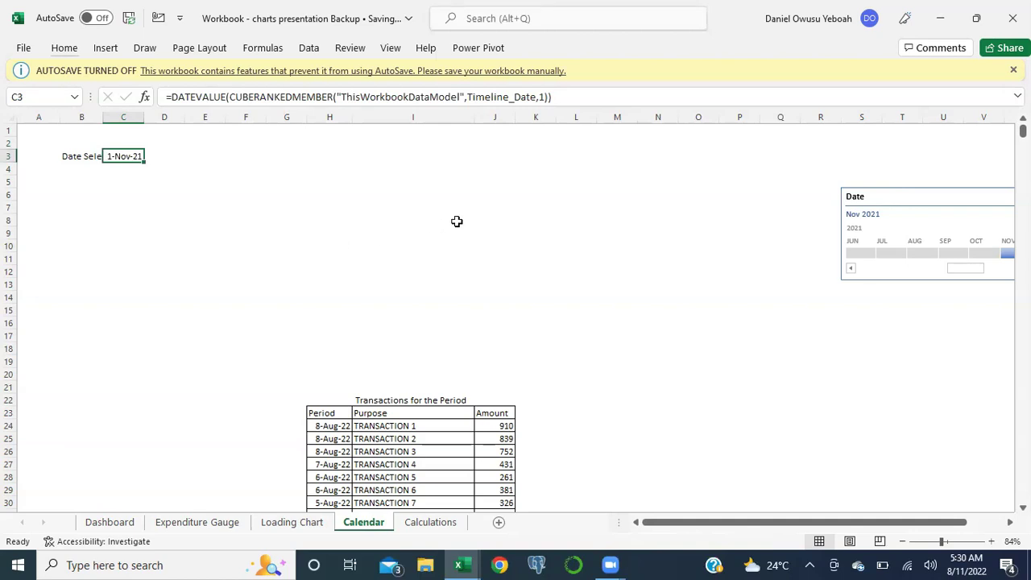
Step: Insert four blank sheet columns at E to H to shift the transactions table further from the Date Selected cells
{"action": "left_click", "coordinate": [318, 256]}
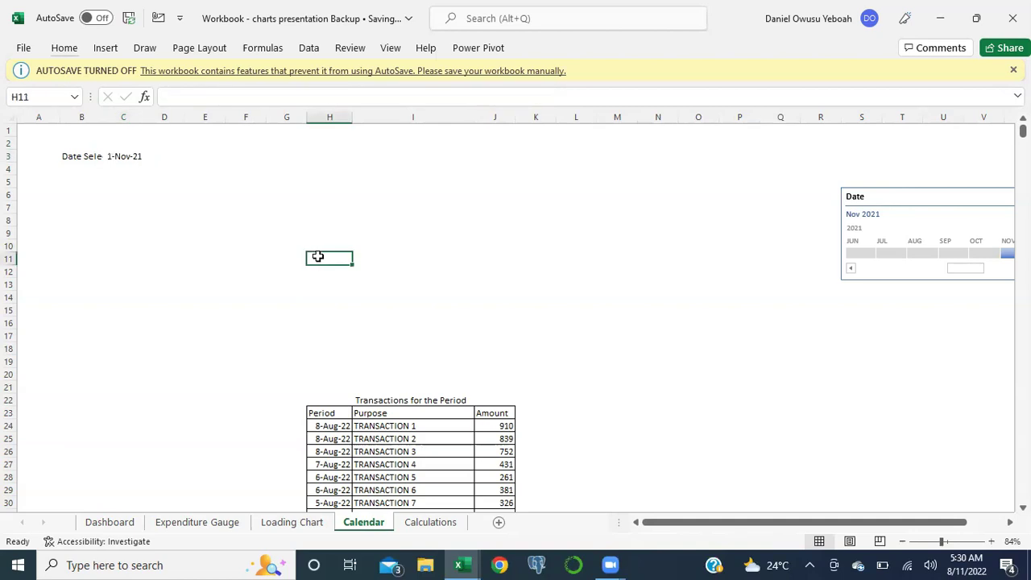
{"action": "key", "text": "shift+Left"}
{"action": "key", "text": "shift+Left"}
{"action": "key", "text": "shift+Left"}
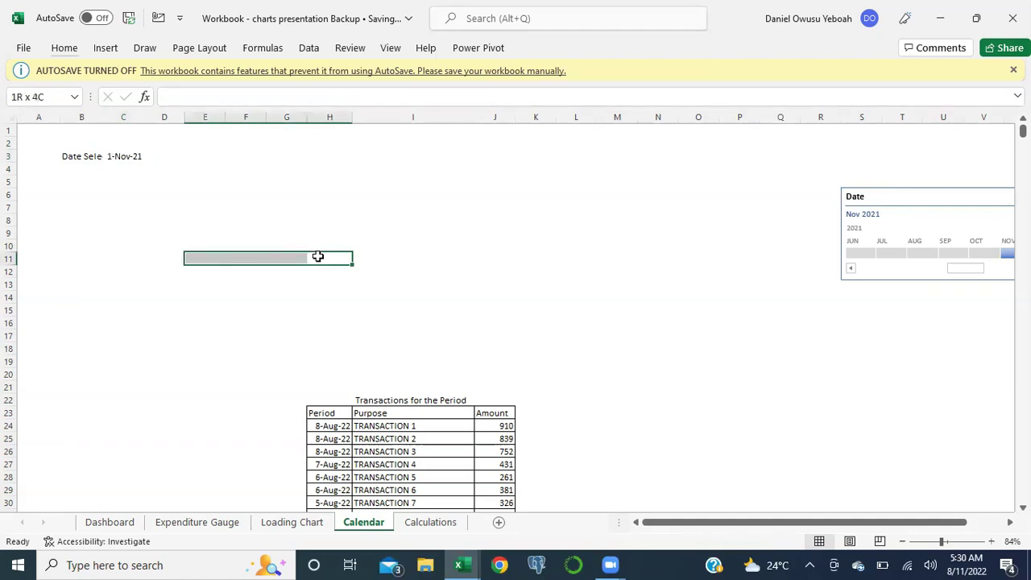
{"action": "key", "text": "alt"}
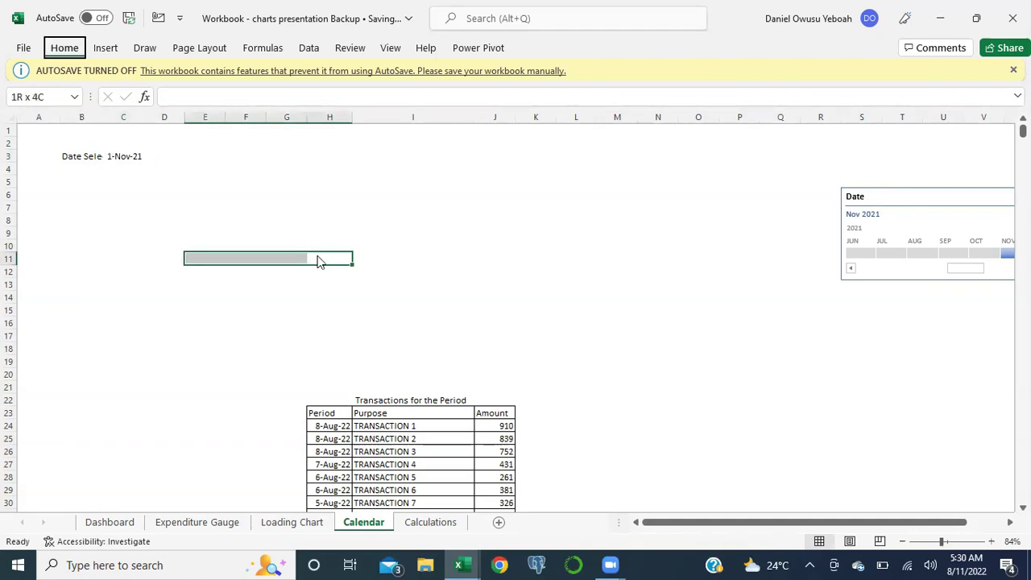
{"action": "key", "text": "h"}
{"action": "key", "text": "i"}
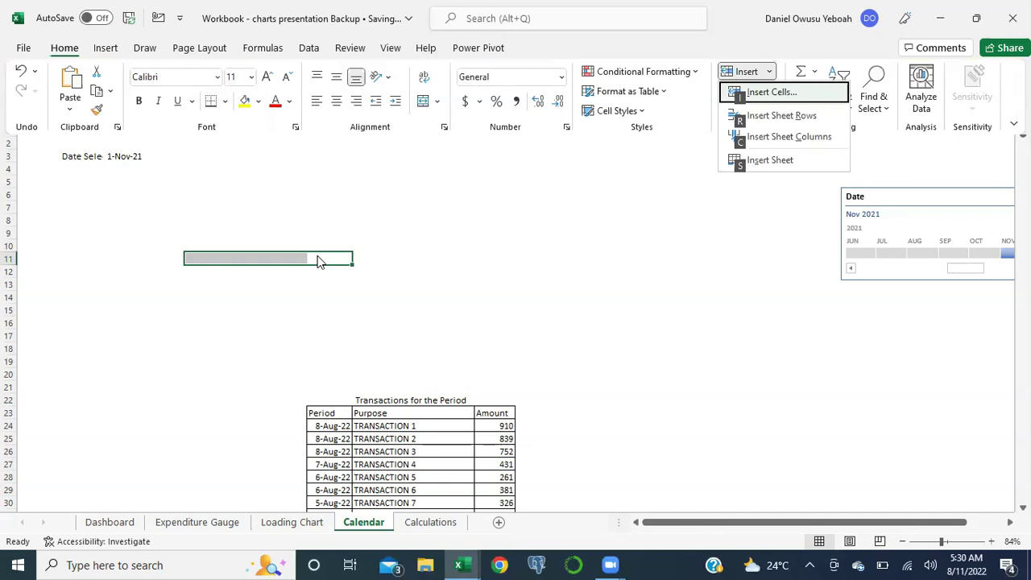
{"action": "key", "text": "c"}
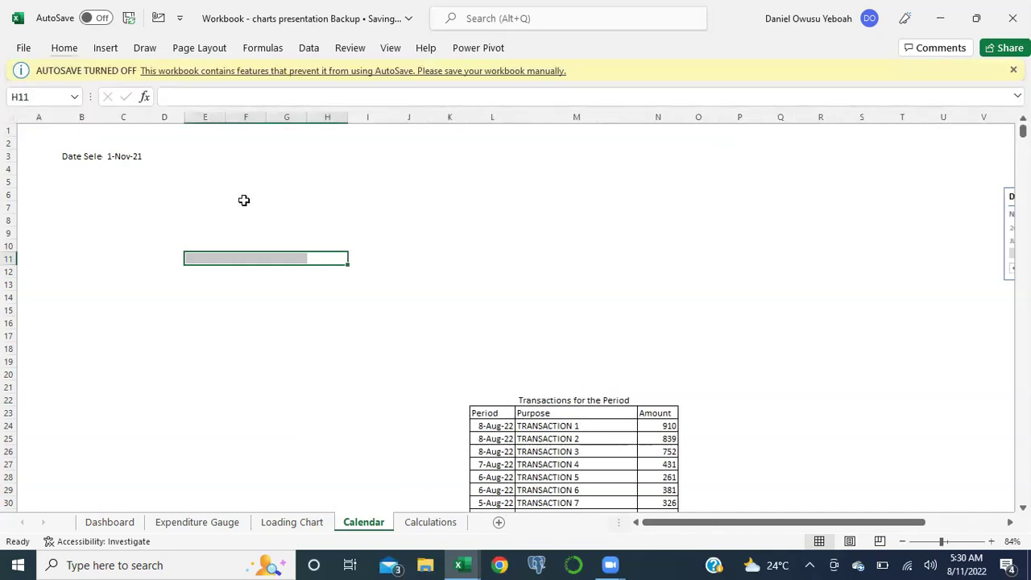
Step: Enter the weekday headings Sun in cell E4 and Mon in cell F4
{"action": "left_click", "coordinate": [174, 156]}
{"action": "left_click", "coordinate": [203, 156]}
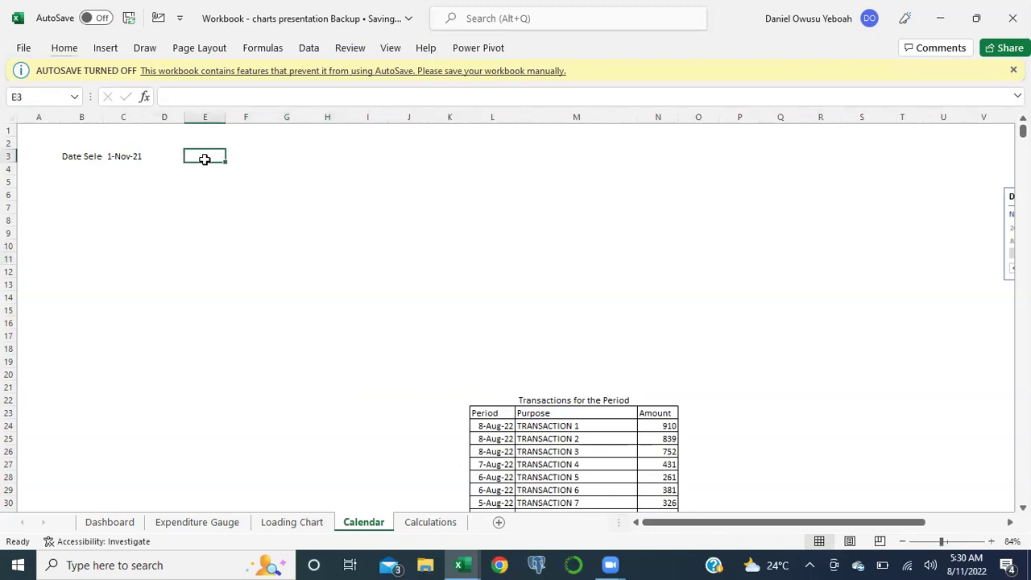
{"action": "left_click", "coordinate": [205, 171]}
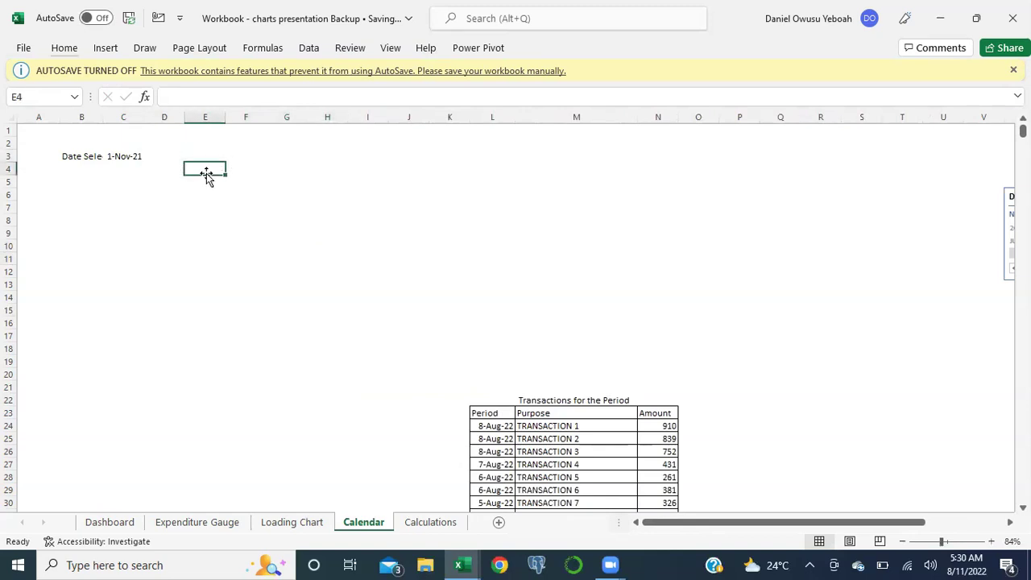
{"action": "type", "text": "Sun"}
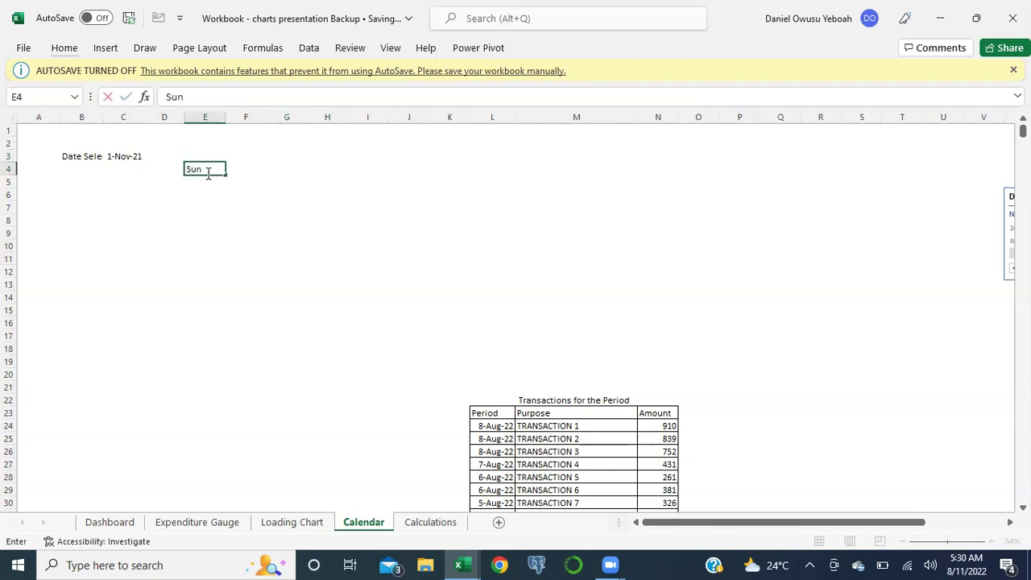
{"action": "key", "text": "Tab"}
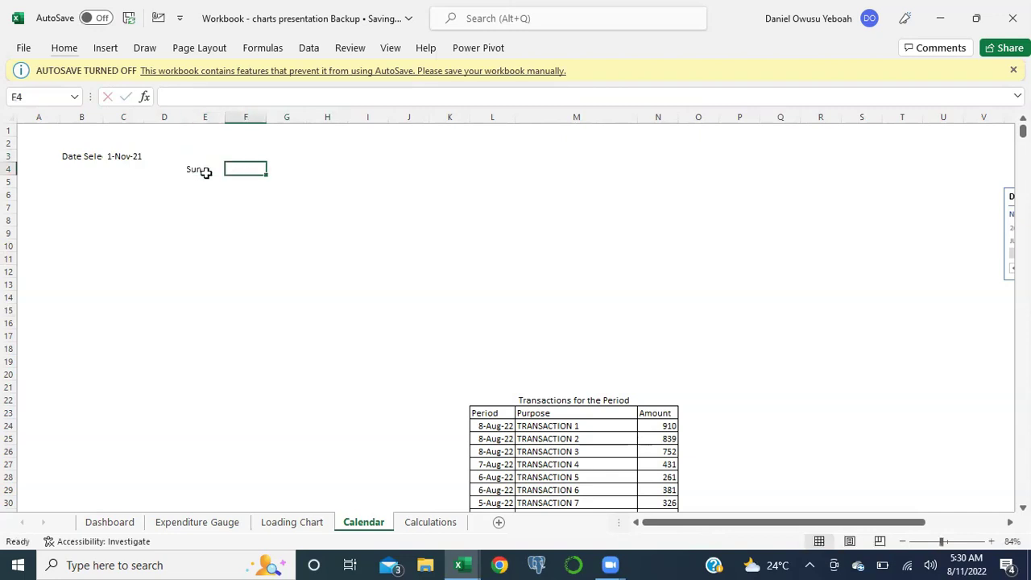
{"action": "type", "text": "Mon"}
{"action": "key", "text": "Tab"}
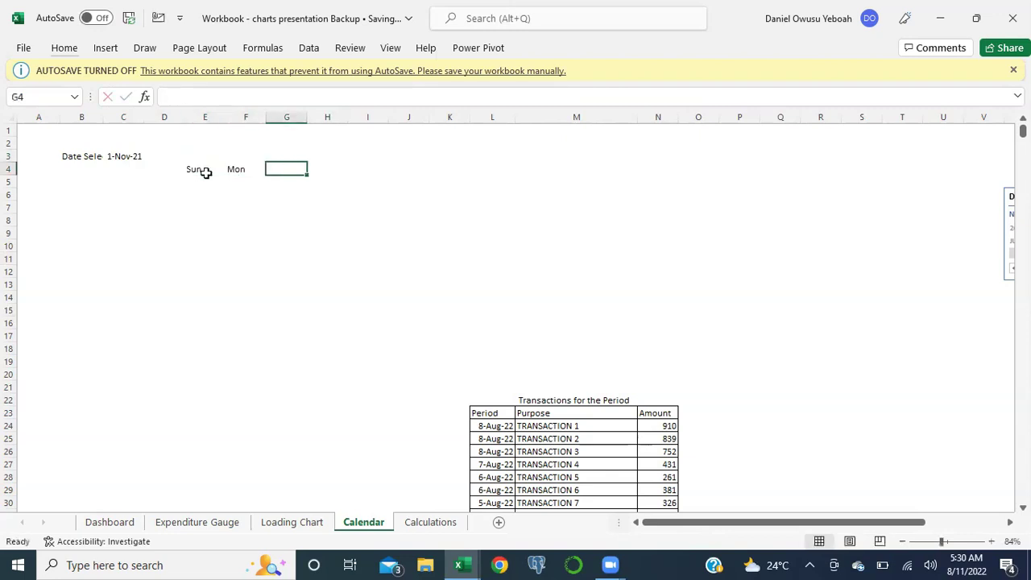
Step: Extend the weekday series from E4:F4 across to K4 so the headings run from Sun to Sat
{"action": "left_click", "coordinate": [206, 172]}
{"action": "key", "text": "shift+Right"}
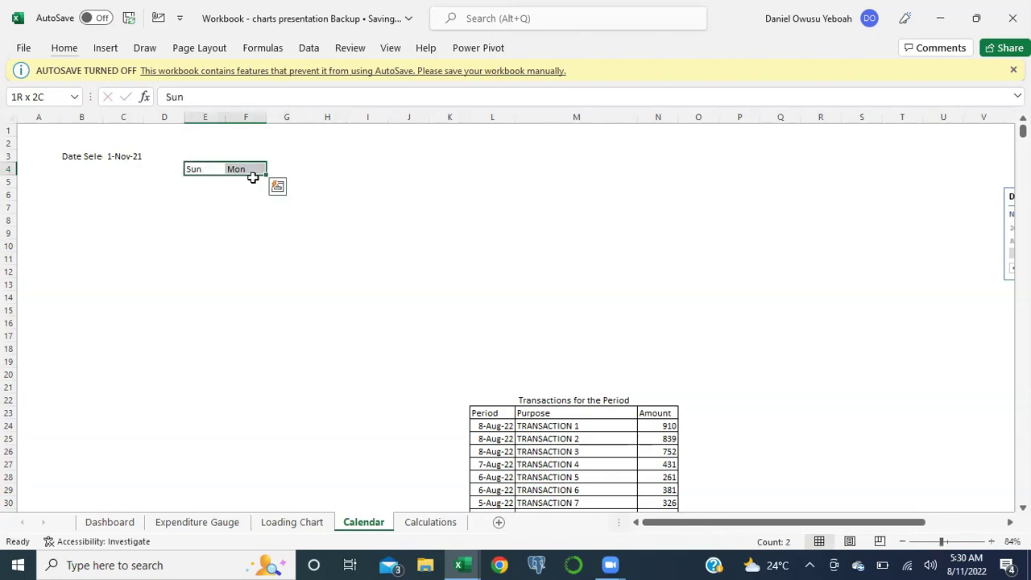
{"action": "left_click_drag", "start_coordinate": [266, 175], "coordinate": [461, 185]}
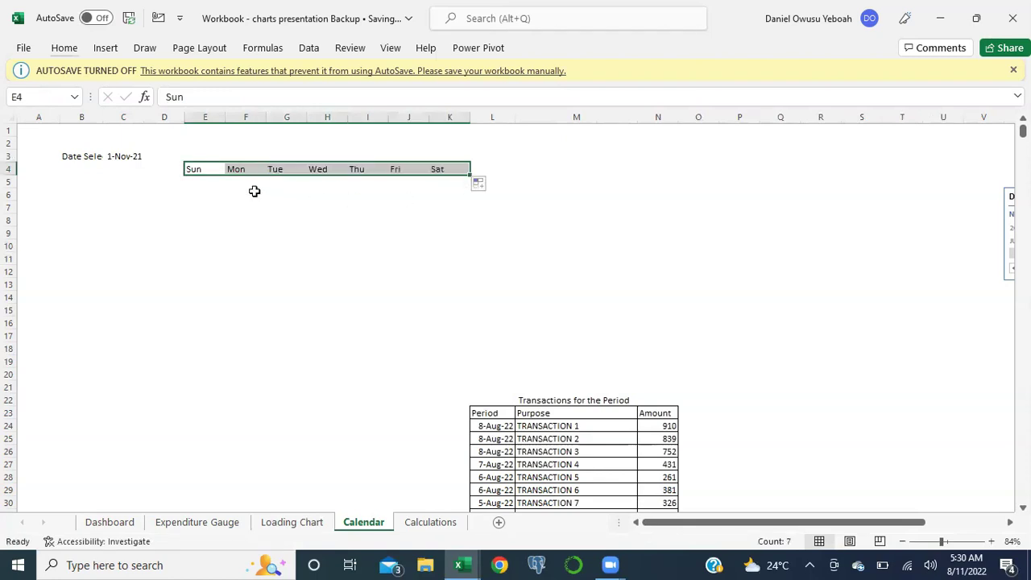
Step: Add an outside border around the weekday headings in E4:K4
{"action": "key", "text": "alt+h"}
{"action": "key", "text": "b"}
{"action": "key", "text": "a"}
Step: Add an outside border around the title row E3:K3 above the weekday headings
{"action": "key", "text": "Down"}
{"action": "key", "text": "Up"}
{"action": "key", "text": "Up"}
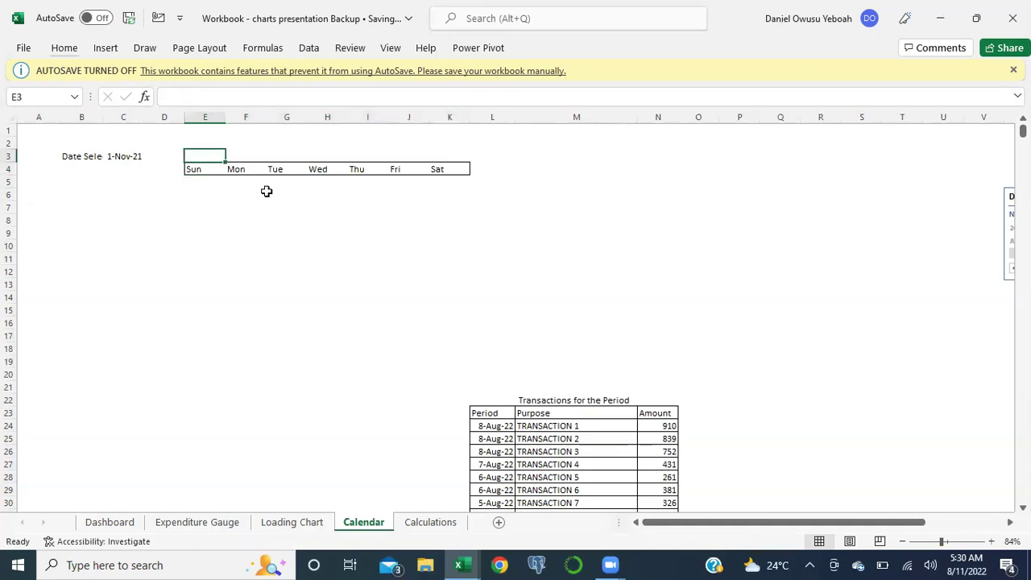
{"action": "key", "text": "shift+Right"}
{"action": "key", "text": "shift+Right"}
{"action": "key", "text": "shift+Right"}
{"action": "key", "text": "shift+Right"}
{"action": "key", "text": "shift+Right"}
{"action": "key", "text": "shift+Right"}
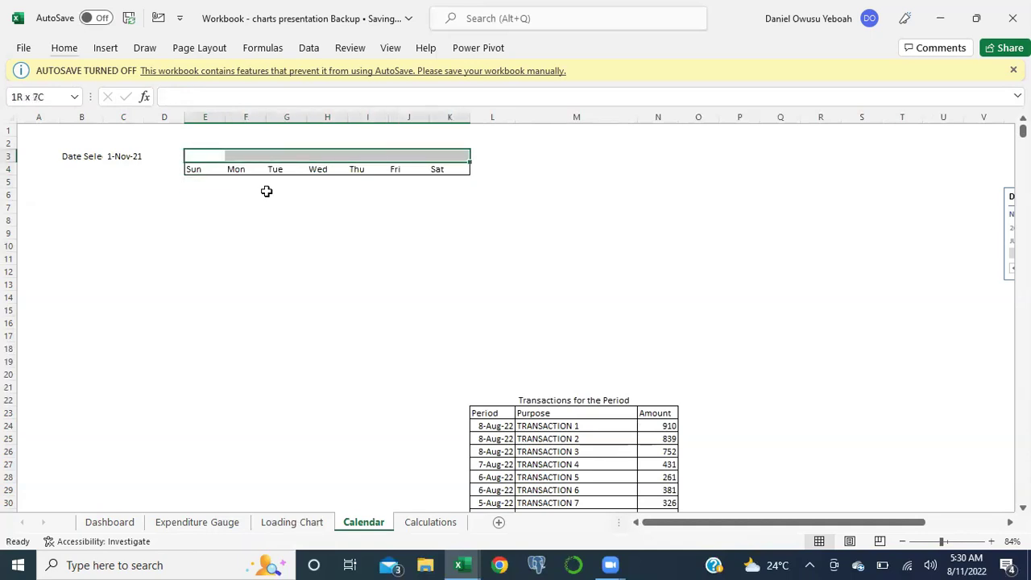
{"action": "key", "text": "alt+h"}
{"action": "key", "text": "Escape"}
Step: Enter the calendar title formula =TEXT(C3,"MMMM YYYY") in cell E3
{"action": "type", "text": "="}
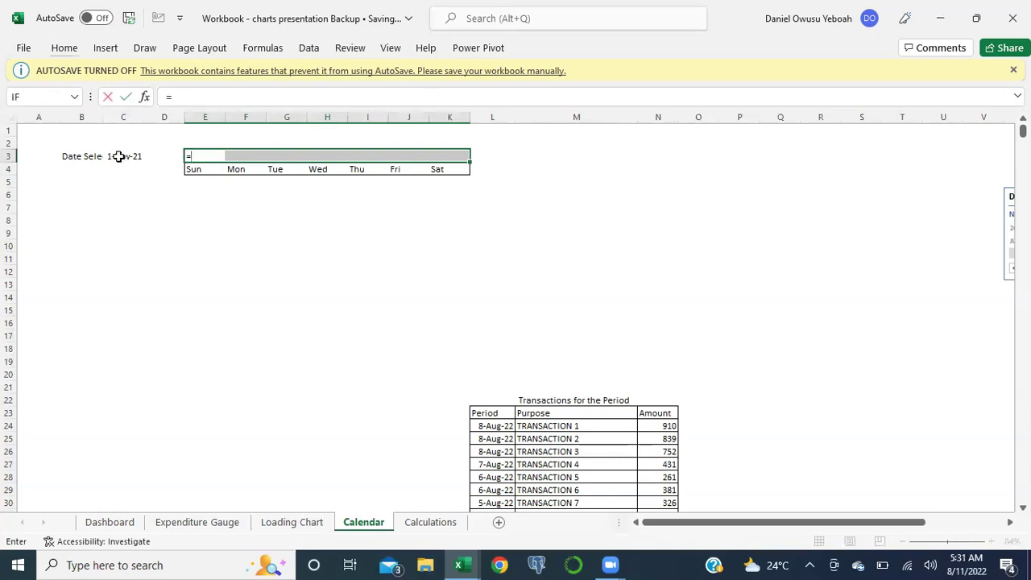
{"action": "type", "text": "TEX"}
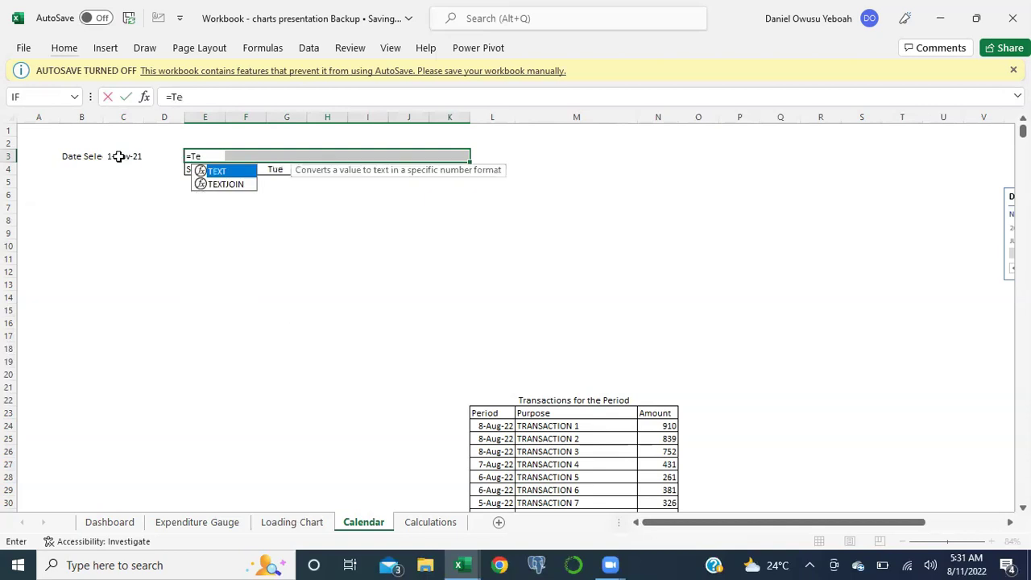
{"action": "key", "text": "Tab"}
{"action": "left_click", "coordinate": [119, 156]}
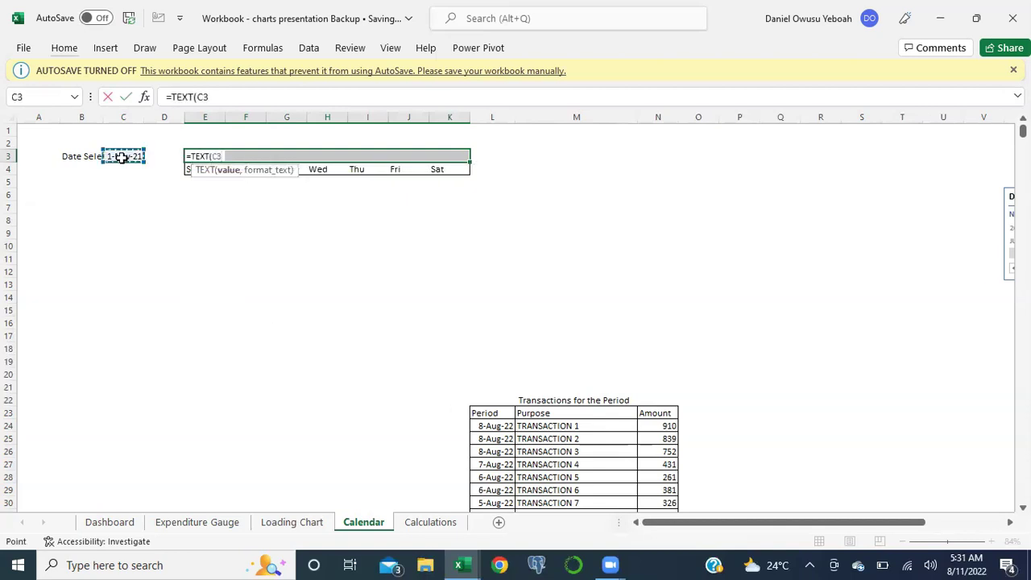
{"action": "type", "text": ","}
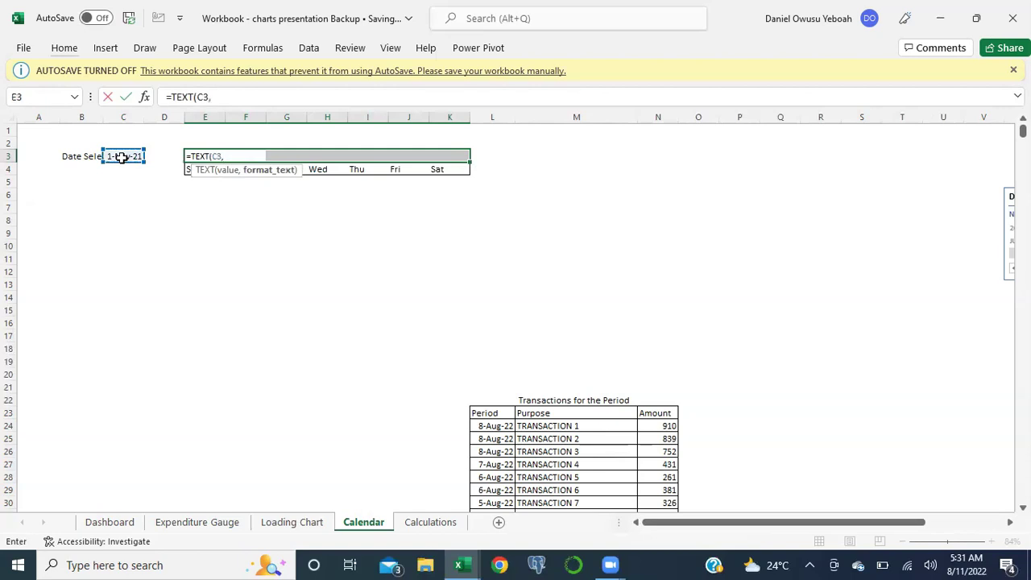
{"action": "type", "text": "\"MMMM YYYY\""}
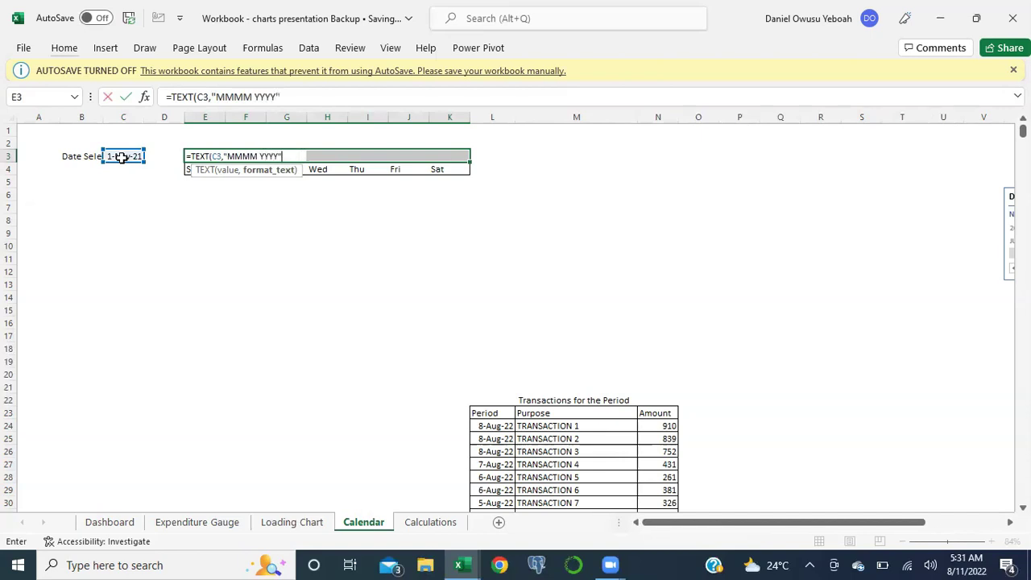
{"action": "key", "text": "ctrl+Return"}
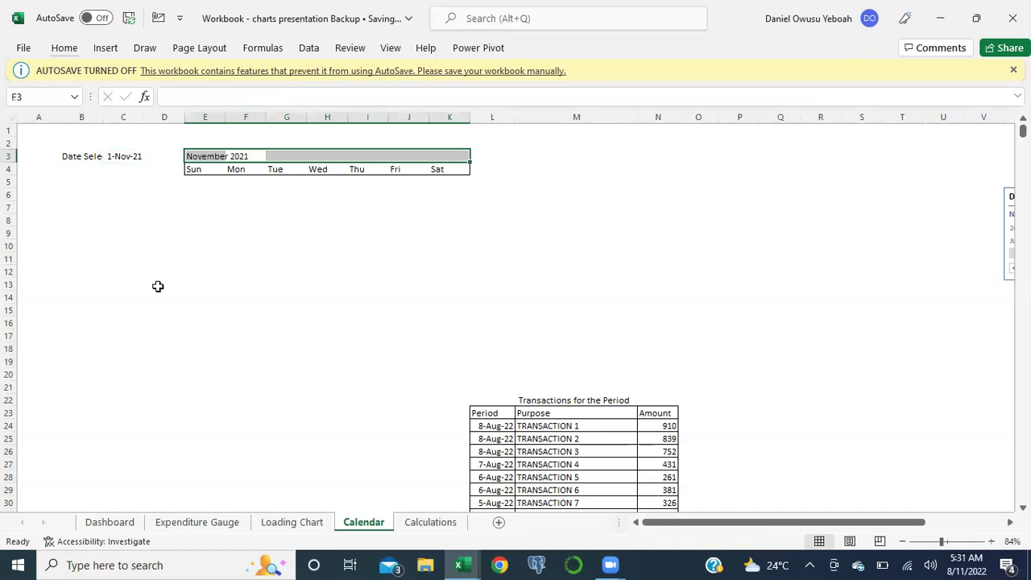
Step: Set the calendar title's horizontal alignment to Center Across Selection over E3:K3 and make it bold
{"action": "key", "text": "ctrl+1"}
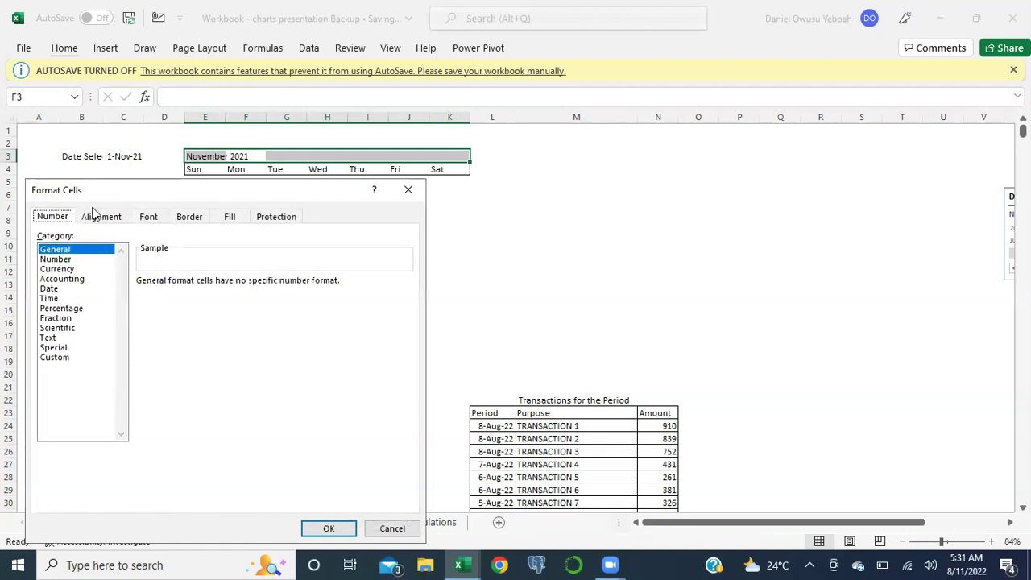
{"action": "left_click", "coordinate": [100, 217]}
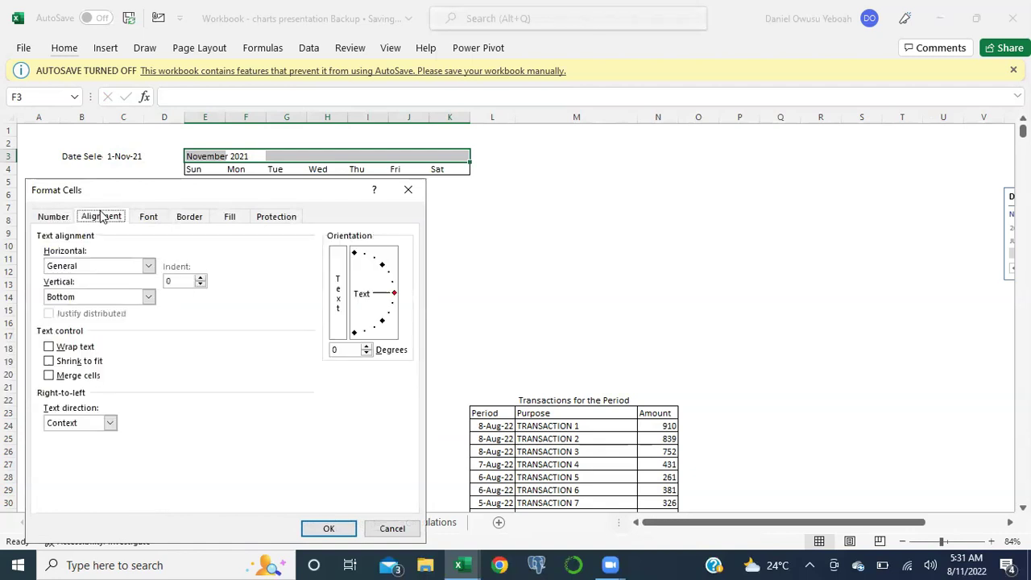
{"action": "left_click", "coordinate": [148, 268]}
{"action": "left_click", "coordinate": [129, 339]}
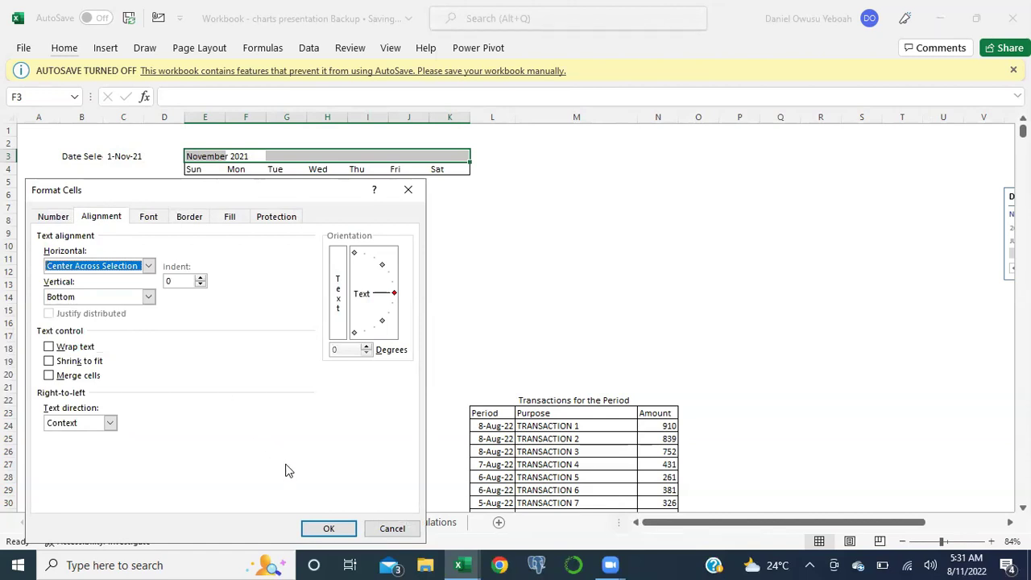
{"action": "left_click", "coordinate": [332, 529]}
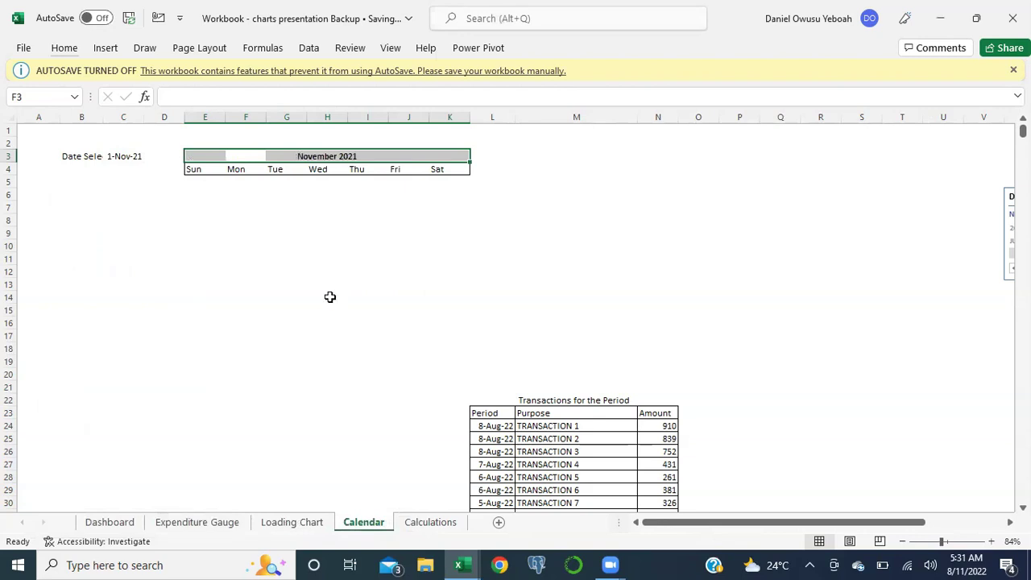
{"action": "left_click", "coordinate": [264, 275]}
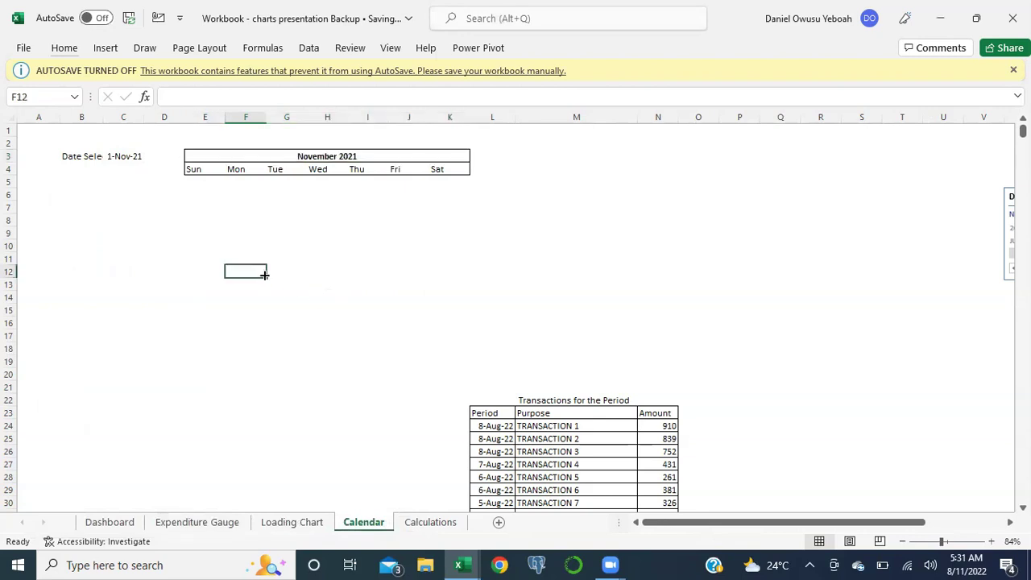
Step: Apply all borders to the range E5:K16 to form the day grid under the weekday headings
{"action": "left_click", "coordinate": [199, 187]}
{"action": "key", "text": "shift+Right"}
{"action": "key", "text": "shift+Right"}
{"action": "key", "text": "shift+Right"}
{"action": "key", "text": "shift+Right"}
{"action": "key", "text": "shift+Right"}
{"action": "key", "text": "shift+Right"}
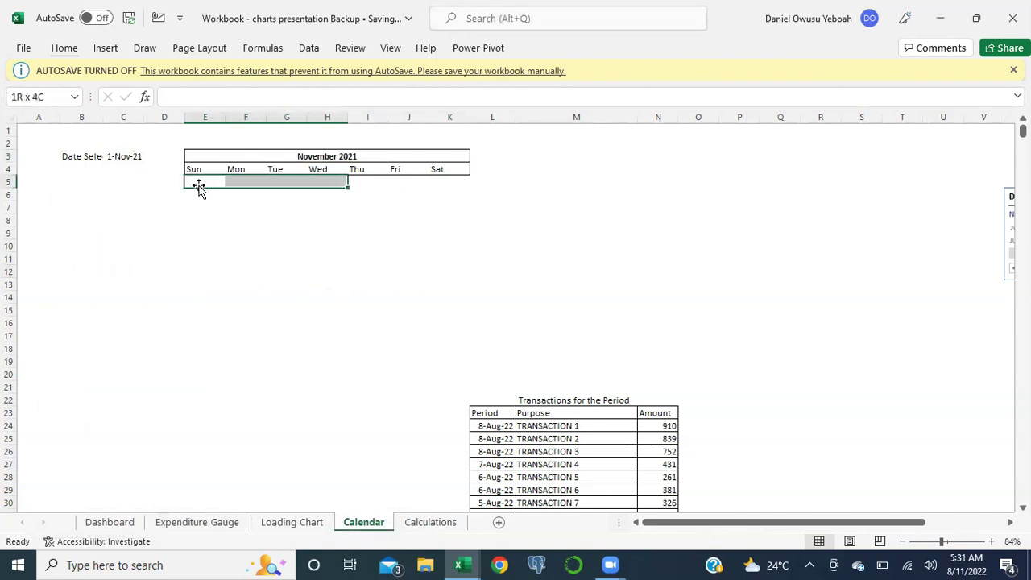
{"action": "key", "text": "shift+Down"}
{"action": "key", "text": "shift+Down"}
{"action": "key", "text": "shift+Down"}
{"action": "key", "text": "shift+Down"}
{"action": "key", "text": "shift+Down"}
{"action": "key", "text": "shift+Down"}
{"action": "key", "text": "shift+Down"}
{"action": "key", "text": "shift+Down"}
{"action": "key", "text": "shift+Down"}
{"action": "key", "text": "shift+Down"}
{"action": "key", "text": "shift+Down"}
{"action": "key", "text": "shift+Down"}
{"action": "key", "text": "shift+Down"}
{"action": "key", "text": "shift+Down"}
{"action": "key", "text": "shift+Down"}
{"action": "key", "text": "shift+Up"}
{"action": "key", "text": "shift+Up"}
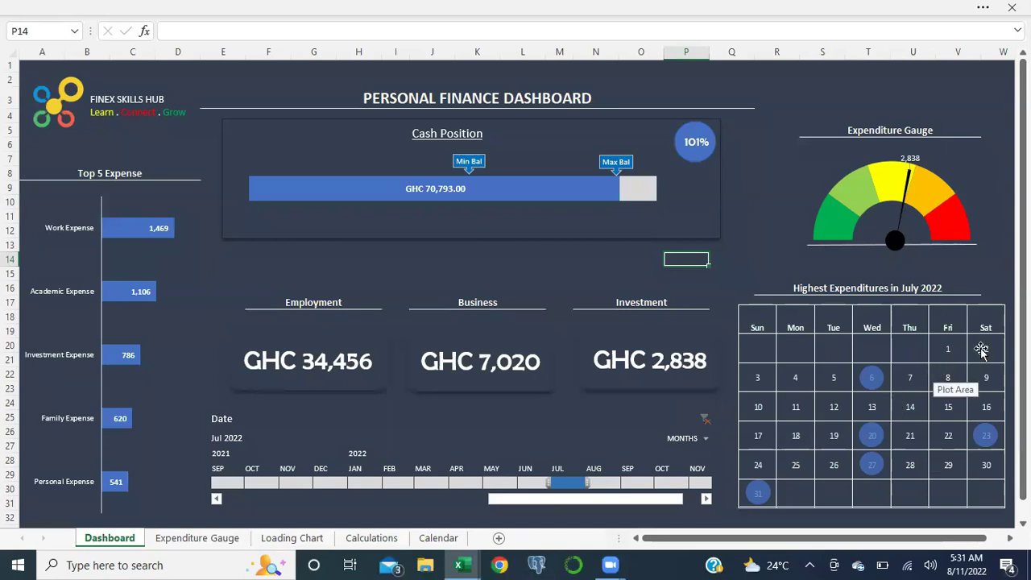
Step: Clear the borders from the surplus rows E11:K16, leaving a six-row day grid in E5:K10
{"action": "mouse_move", "coordinate": [883, 384]}
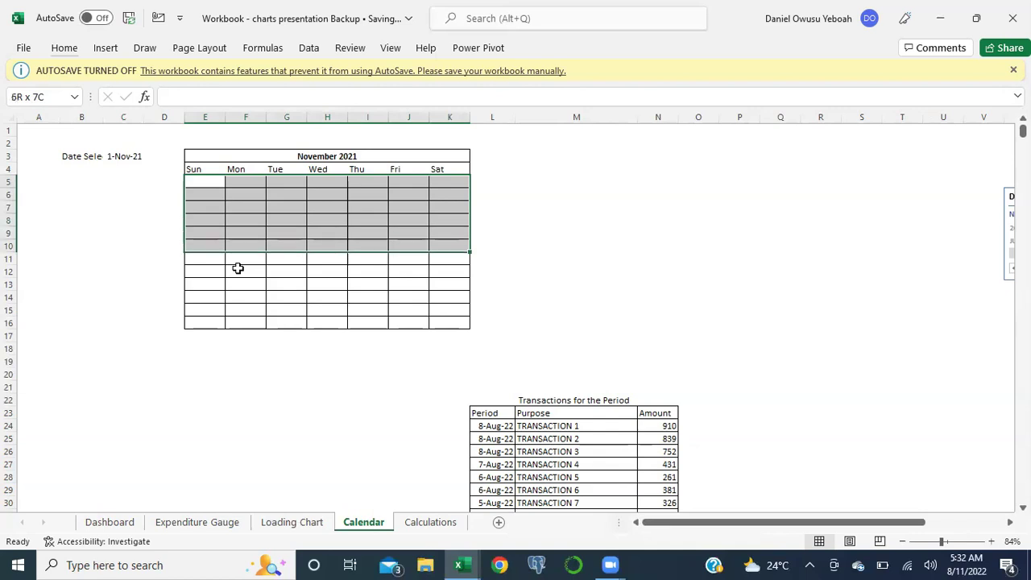
{"action": "left_click", "coordinate": [208, 259]}
{"action": "key", "text": "shift+Right"}
{"action": "key", "text": "shift+Right"}
{"action": "key", "text": "shift+Right"}
{"action": "key", "text": "shift+Right"}
{"action": "key", "text": "shift+Right"}
{"action": "key", "text": "shift+Right"}
{"action": "key", "text": "shift+Down"}
{"action": "key", "text": "shift+Down"}
{"action": "key", "text": "shift+Down"}
{"action": "key", "text": "shift+Down"}
{"action": "key", "text": "shift+Down"}
{"action": "key", "text": "shift+Down"}
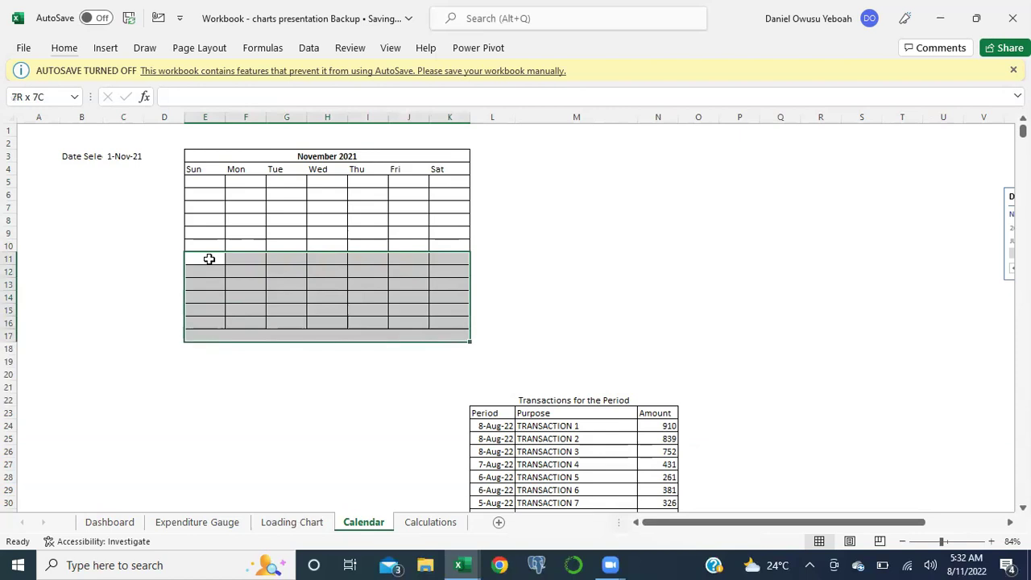
{"action": "key", "text": "shift+Up"}
{"action": "key", "text": "alt+h"}
{"action": "key", "text": "m"}
{"action": "key", "text": "c"}
{"action": "key", "text": "Up"}
{"action": "key", "text": "Up"}
{"action": "key", "text": "Up"}
{"action": "key", "text": "Up"}
{"action": "key", "text": "Up"}
{"action": "key", "text": "Up"}
{"action": "key", "text": "Up"}
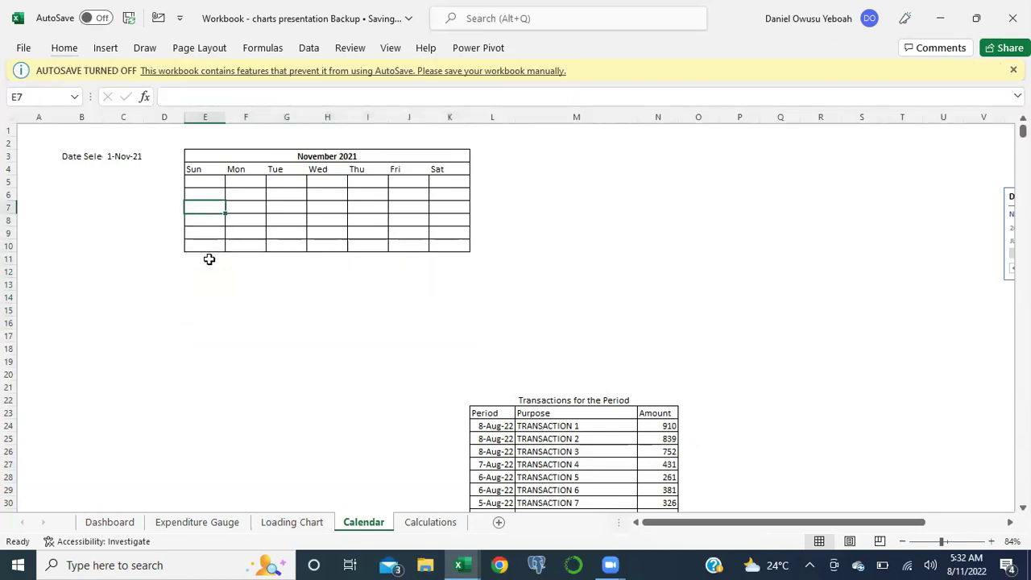
{"action": "key", "text": "Down"}
{"action": "key", "text": "shift+Right"}
{"action": "key", "text": "shift+Right"}
{"action": "key", "text": "shift+Right"}
{"action": "key", "text": "shift+Right"}
{"action": "key", "text": "shift+Right"}
{"action": "key", "text": "shift+Right"}
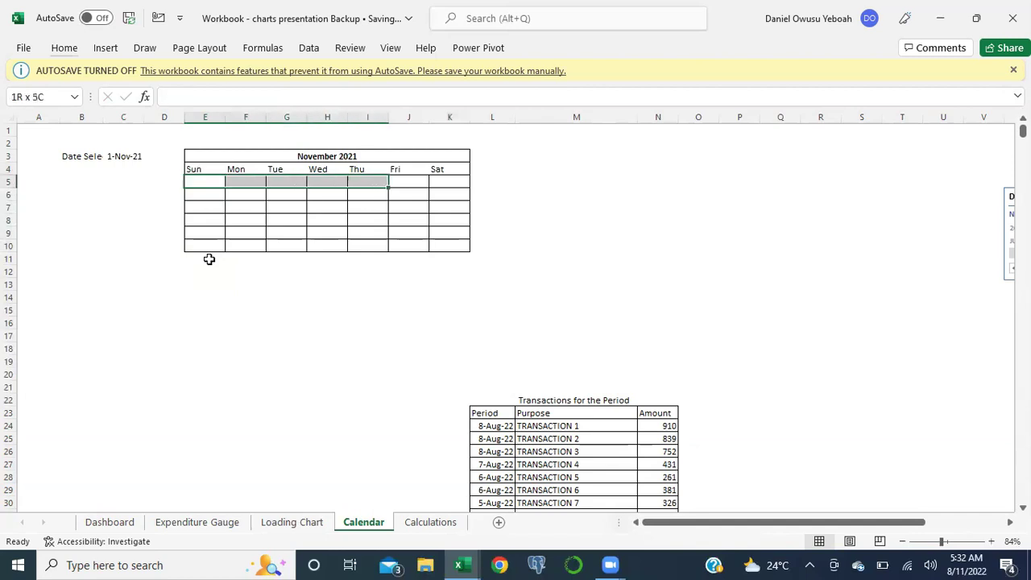
{"action": "key", "text": "shift+Down"}
{"action": "key", "text": "shift+Down"}
{"action": "key", "text": "shift+Down"}
{"action": "key", "text": "shift+Down"}
{"action": "key", "text": "shift+Down"}
Step: Enter =SEQUENCE(6,7) in cell E5 to fill the day grid, and display E5 as a plain number
{"action": "key", "text": "Up"}
{"action": "key", "text": "Down"}
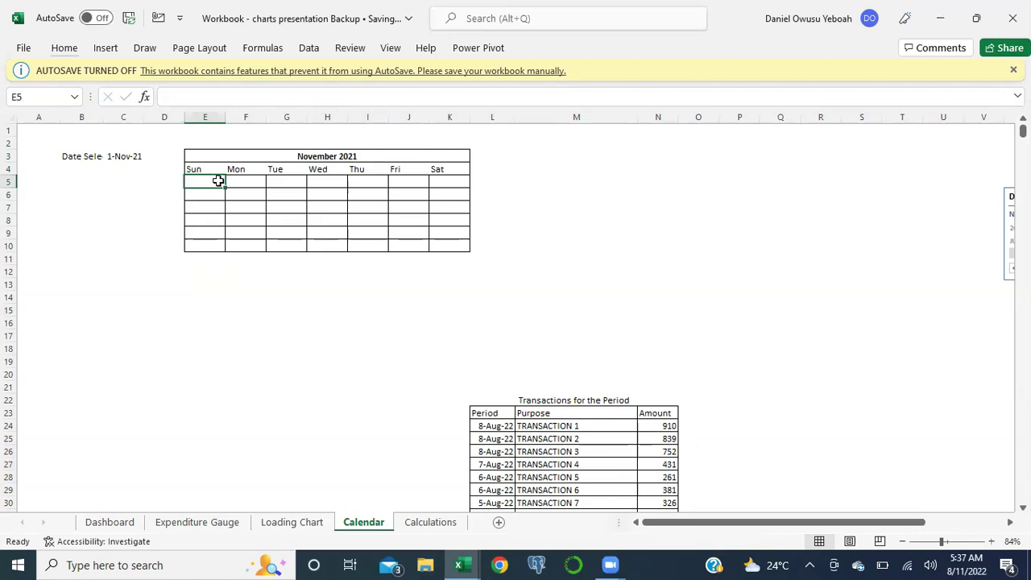
{"action": "type", "text": "="}
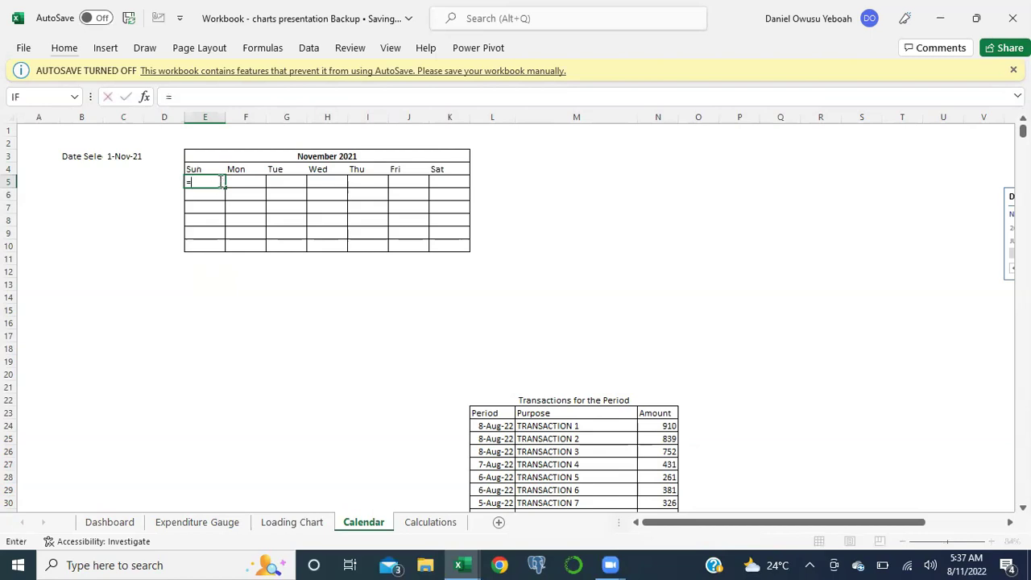
{"action": "type", "text": "seq"}
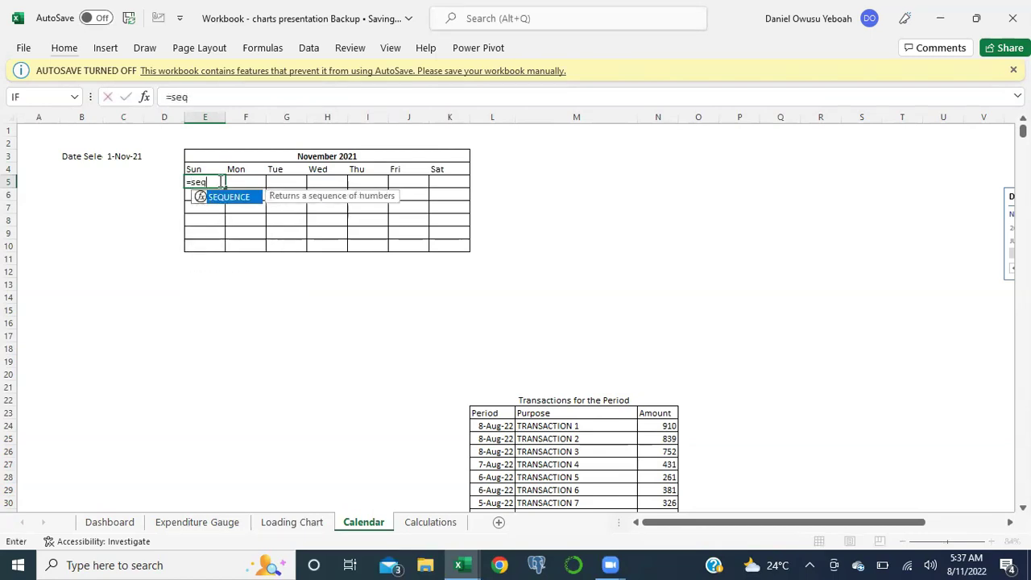
{"action": "key", "text": "Tab"}
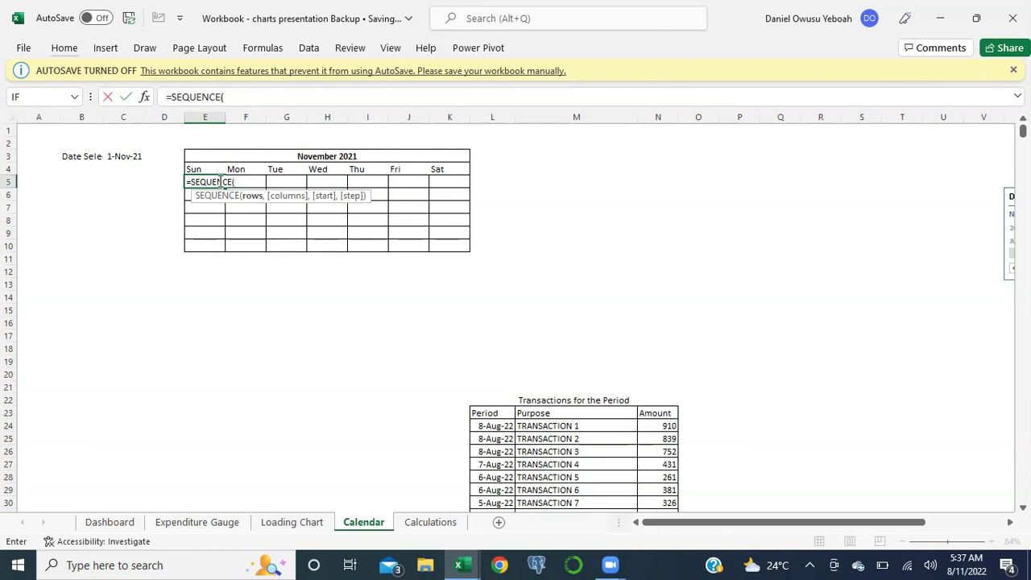
{"action": "type", "text": "6,7"}
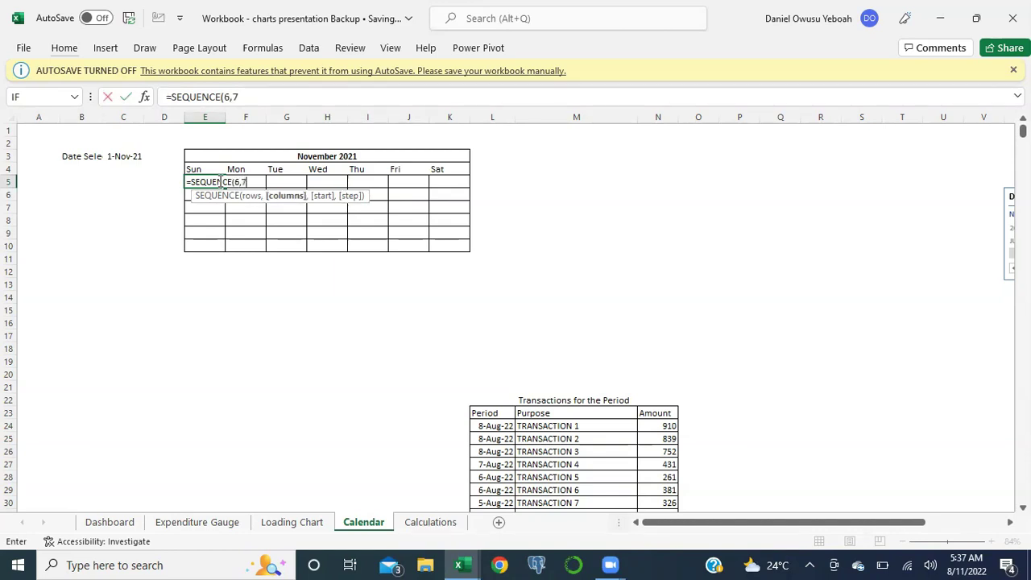
{"action": "type", "text": ")"}
{"action": "key", "text": "Return"}
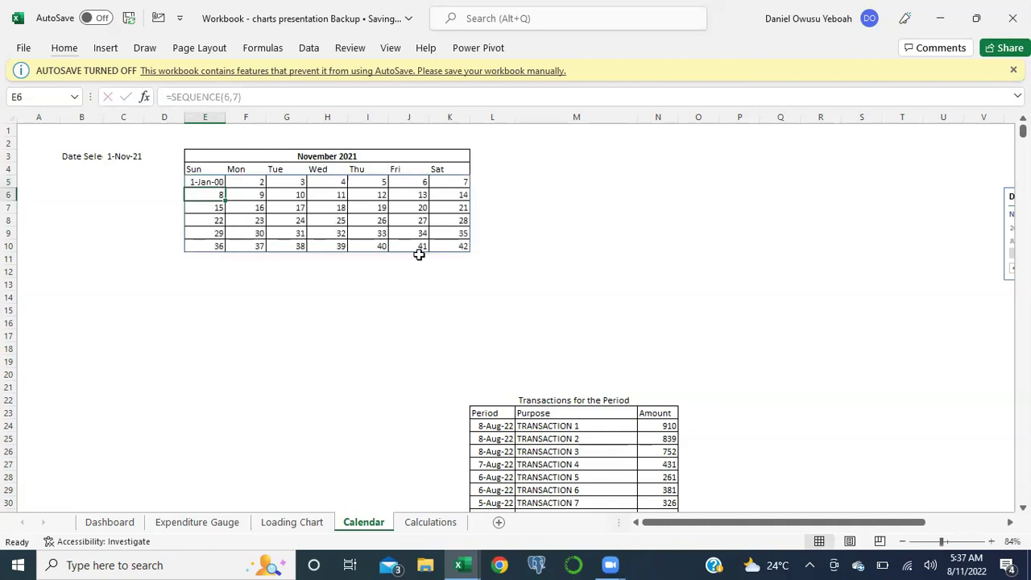
{"action": "left_click", "coordinate": [202, 181]}
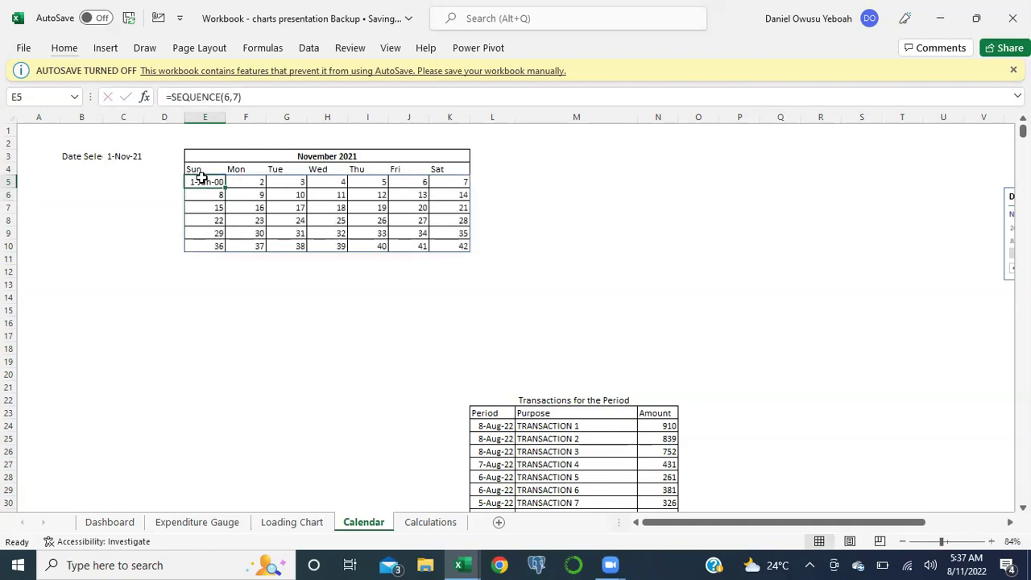
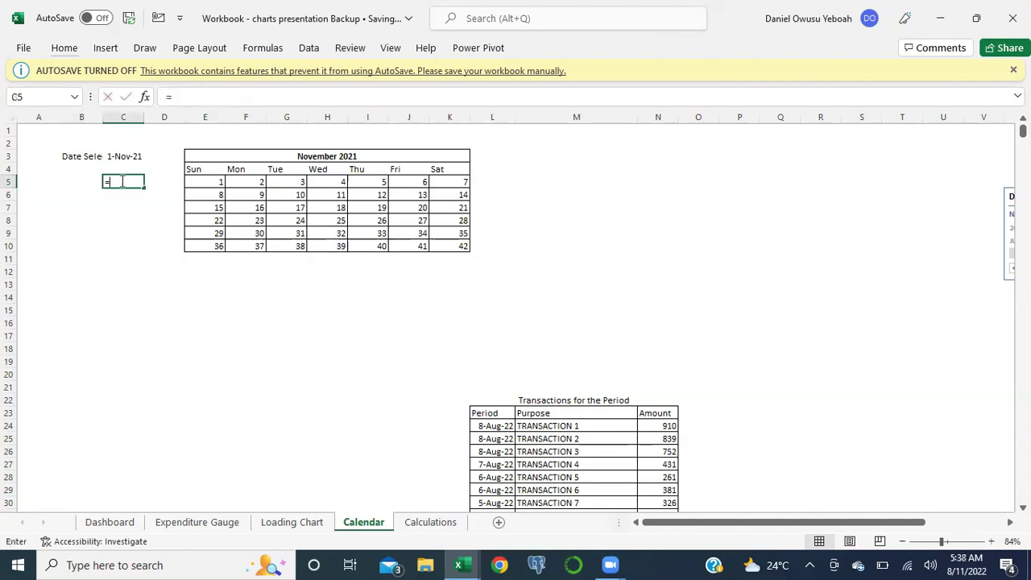
Step: Enter =WEEKDAY(E3) in cell C5 to get the weekday number of the month's first day
{"action": "type", "text": "ee"}
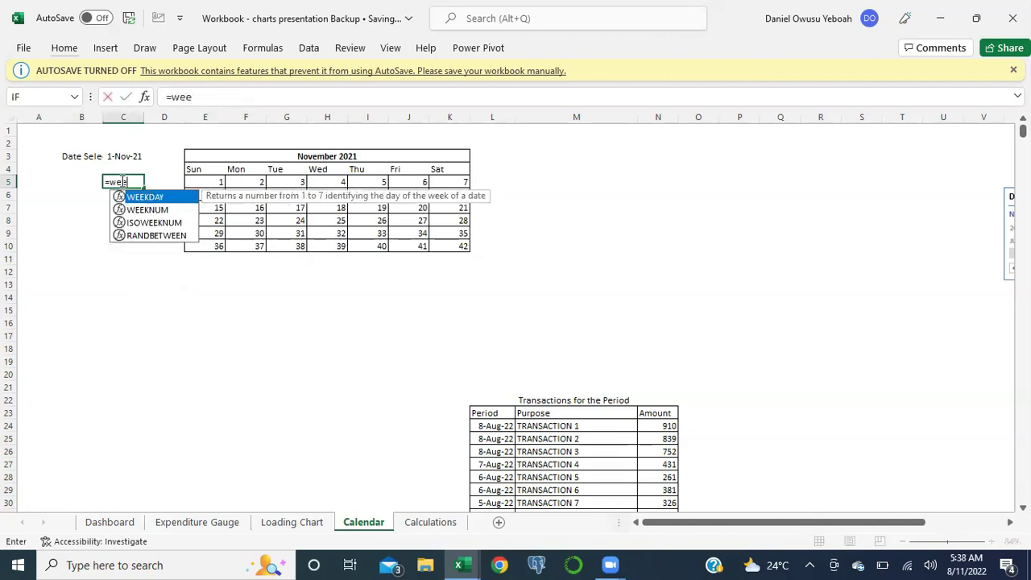
{"action": "key", "text": "Tab"}
{"action": "left_click", "coordinate": [313, 156]}
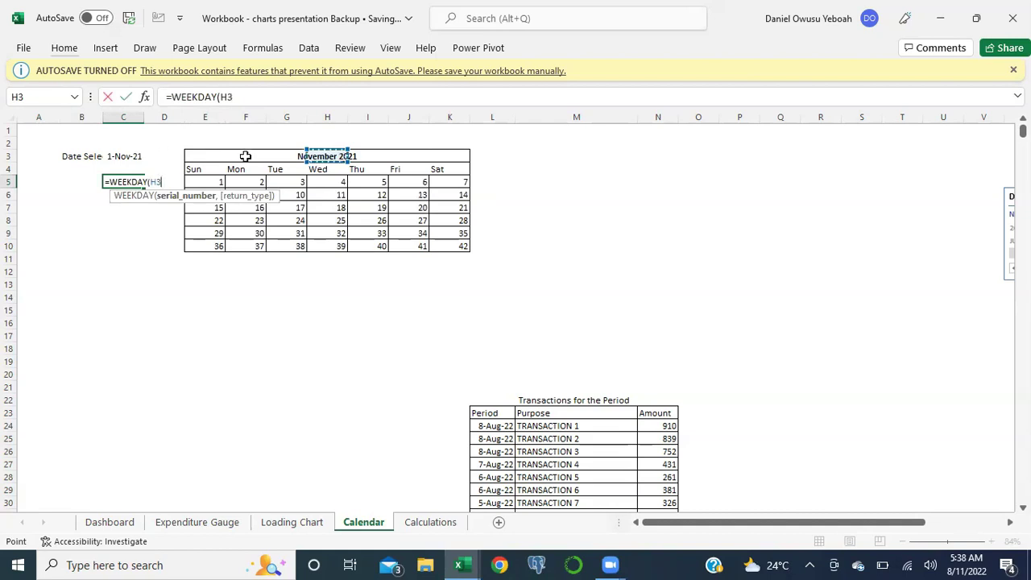
{"action": "left_click", "coordinate": [200, 156]}
{"action": "type", "text": ")"}
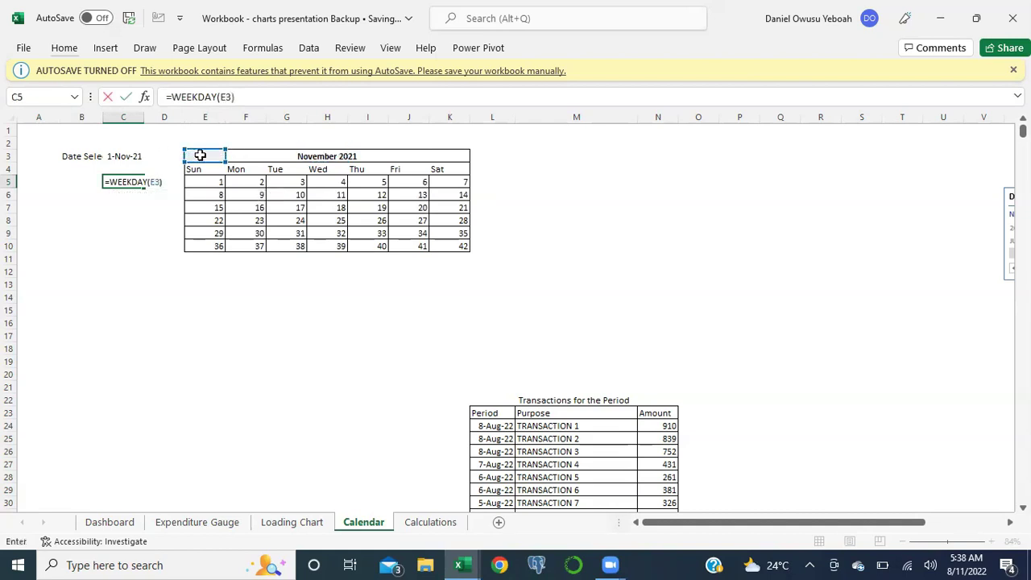
{"action": "key", "text": "Return"}
{"action": "left_click", "coordinate": [137, 184]}
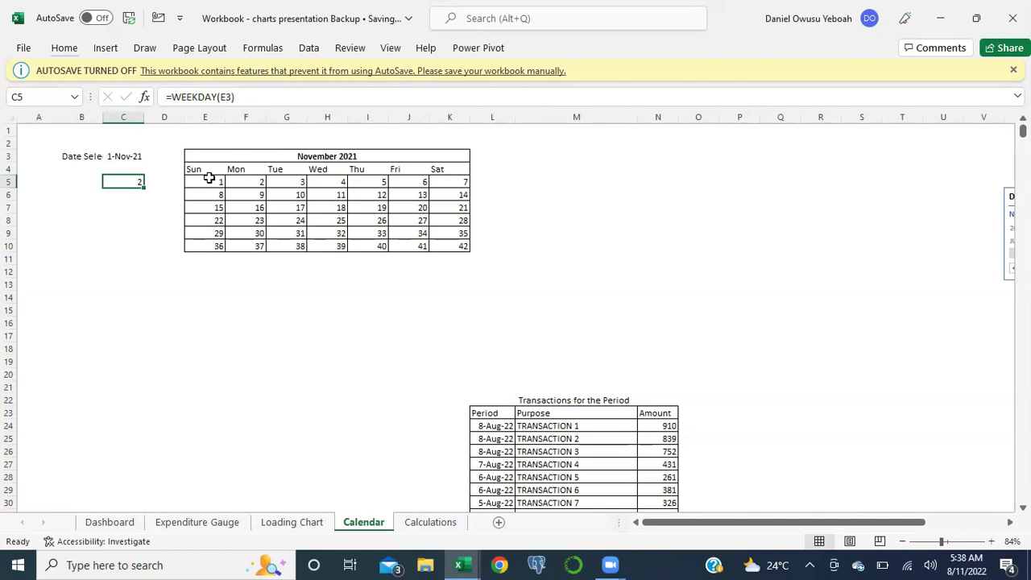
Step: Examine the day numbers in E5:K9 against the Sun to Sat headings
{"action": "left_click", "coordinate": [210, 180]}
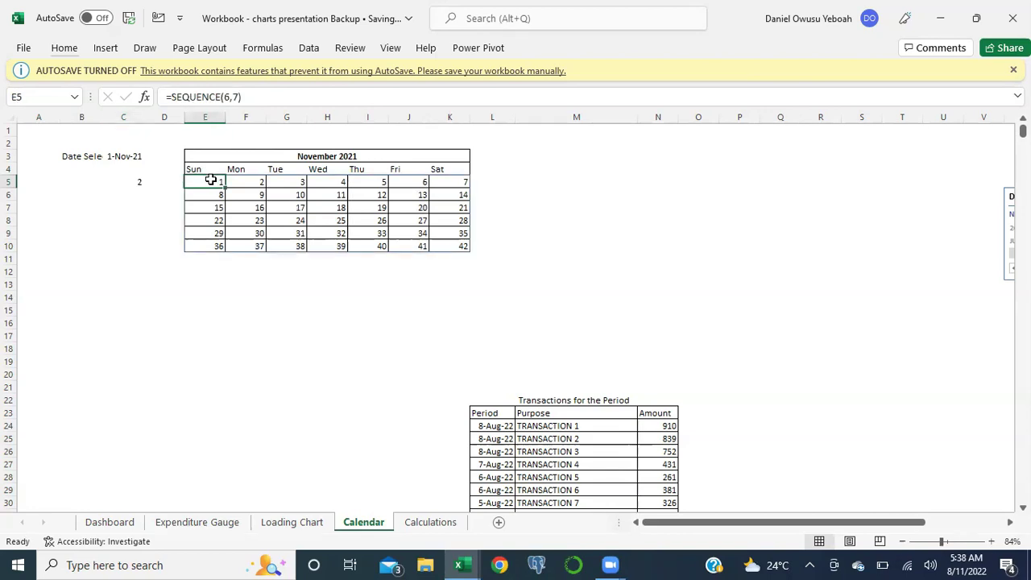
{"action": "key", "text": "shift+Right"}
{"action": "key", "text": "shift+Right"}
{"action": "key", "text": "shift+Right"}
{"action": "key", "text": "shift+Right"}
{"action": "key", "text": "shift+Right"}
{"action": "key", "text": "shift+Right"}
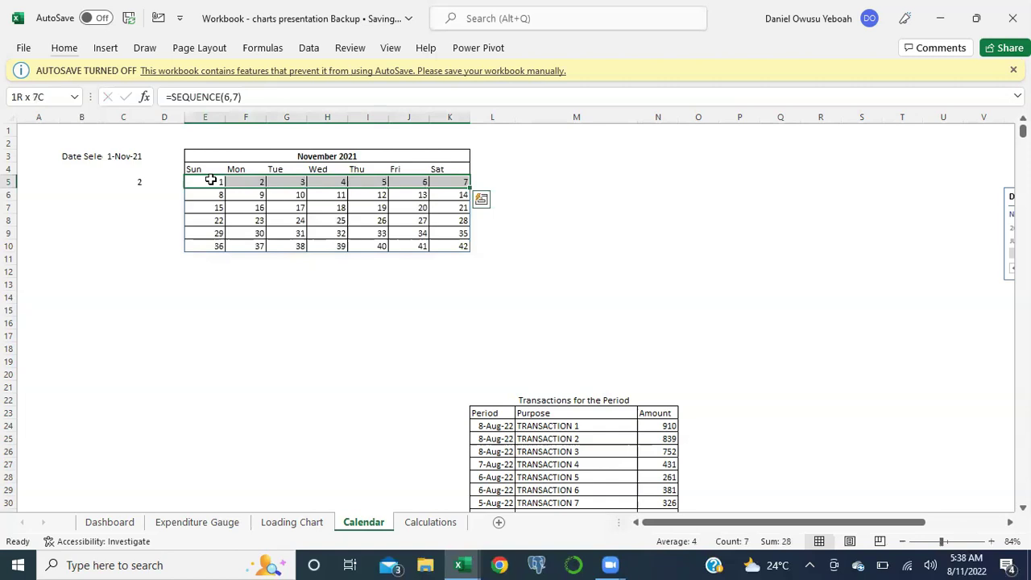
{"action": "key", "text": "shift+Down"}
{"action": "key", "text": "shift+Down"}
{"action": "key", "text": "shift+Down"}
{"action": "key", "text": "shift+Down"}
{"action": "key", "text": "shift+Down"}
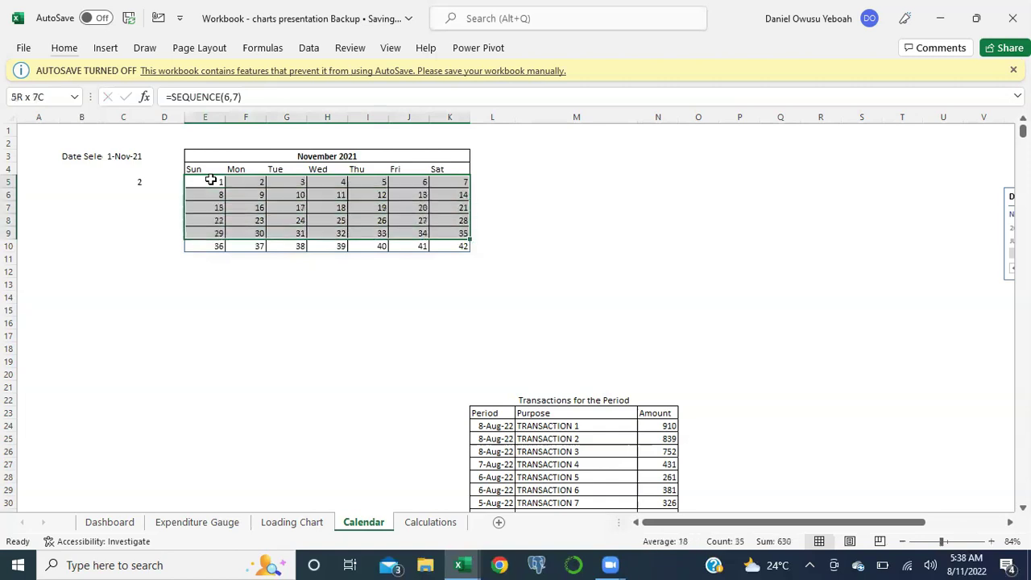
Step: Extend the E5 formula to =SEQUENCE(6,7)-WEEKDAY(C3) and display E5 as a plain number
{"action": "left_click", "coordinate": [211, 180]}
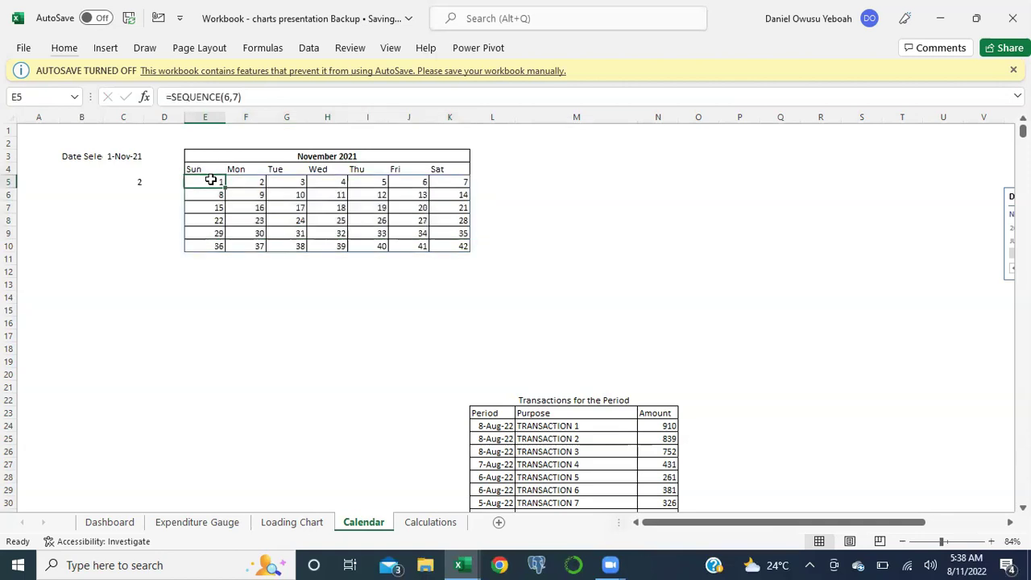
{"action": "left_click", "coordinate": [248, 97]}
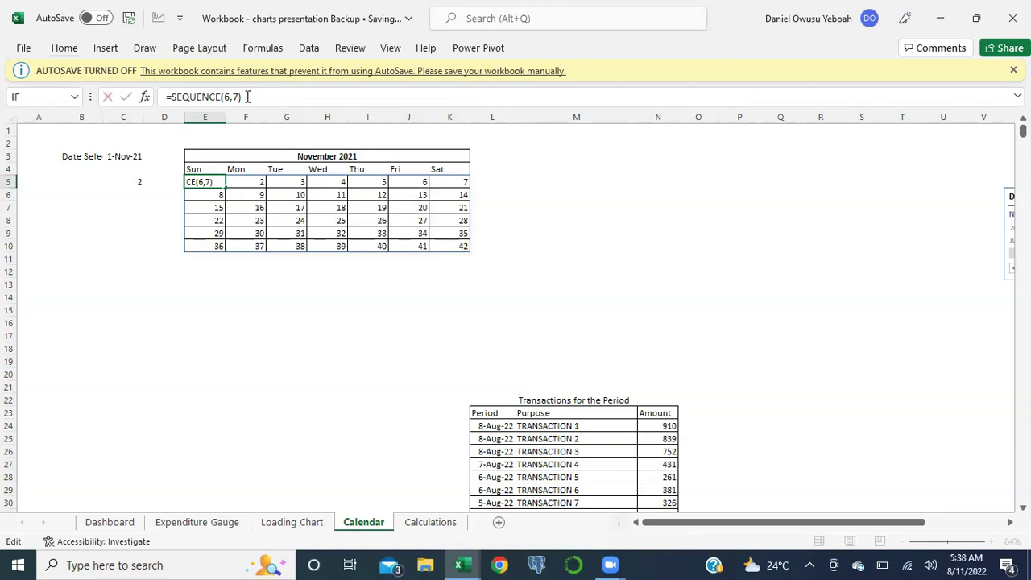
{"action": "type", "text": "-we"}
{"action": "key", "text": "Down"}
{"action": "key", "text": "Tab"}
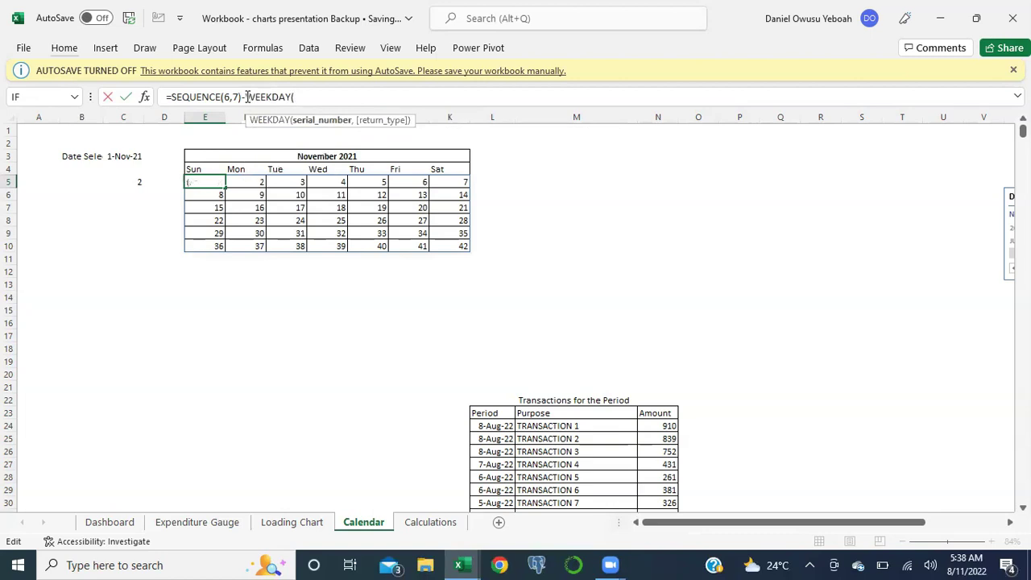
{"action": "left_click", "coordinate": [130, 157]}
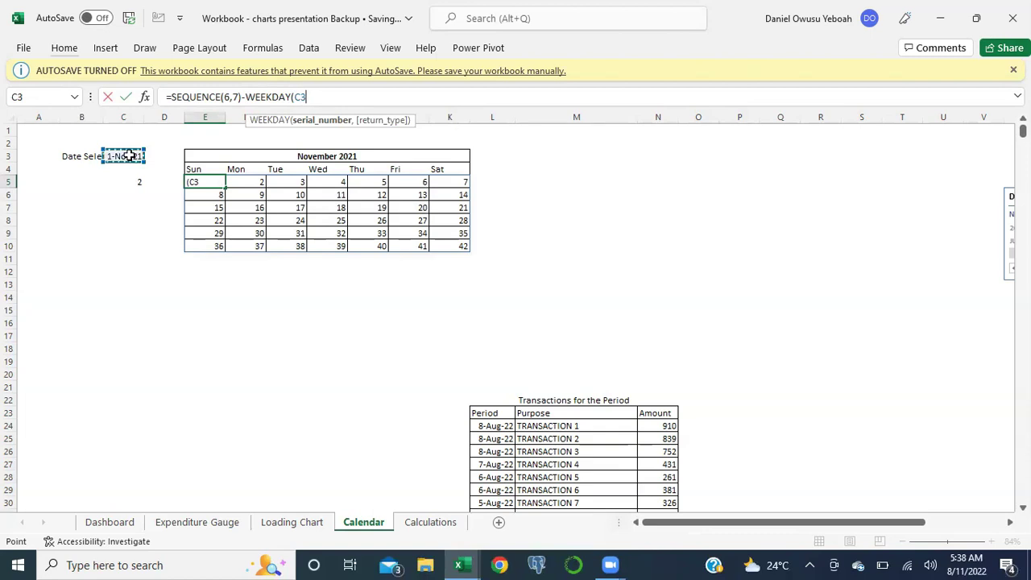
{"action": "type", "text": ")"}
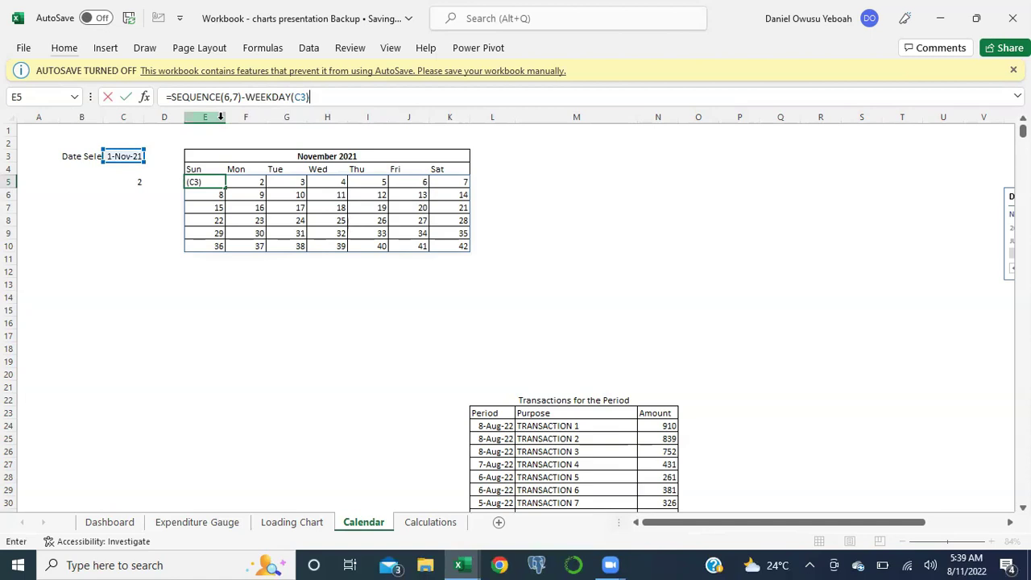
{"action": "key", "text": "Return"}
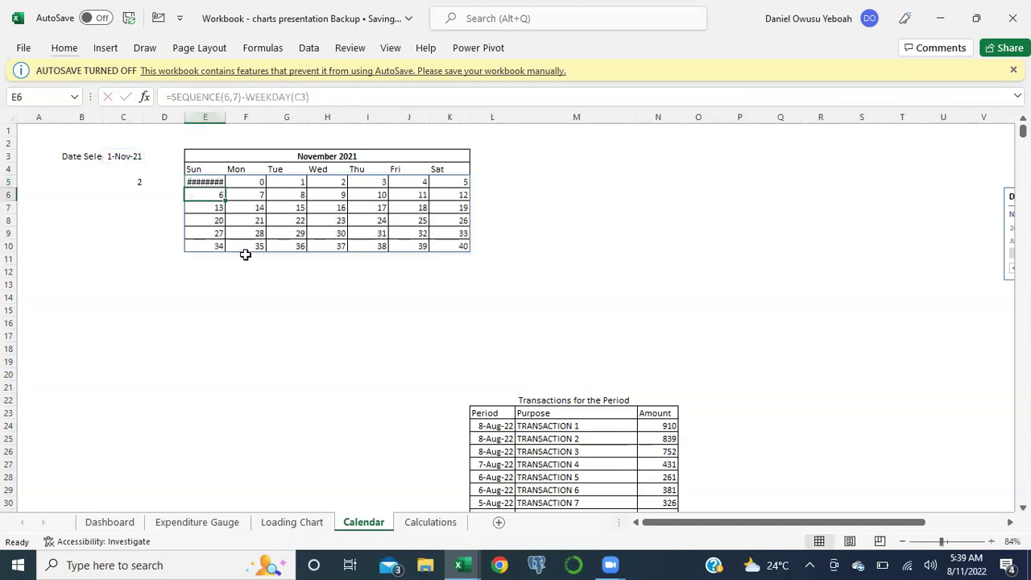
{"action": "left_click", "coordinate": [201, 182]}
{"action": "key", "text": "ctrl+shift+grave"}
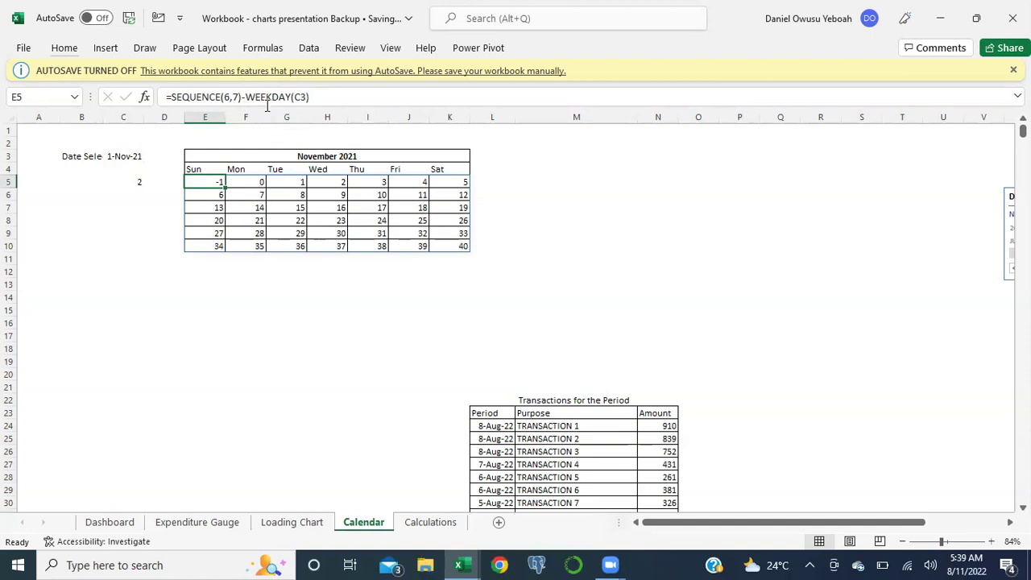
Step: Add +1 to the end of the E5 formula and display E5 in General number format
{"action": "left_click", "coordinate": [331, 95]}
{"action": "type", "text": "+1"}
{"action": "key", "text": "Return"}
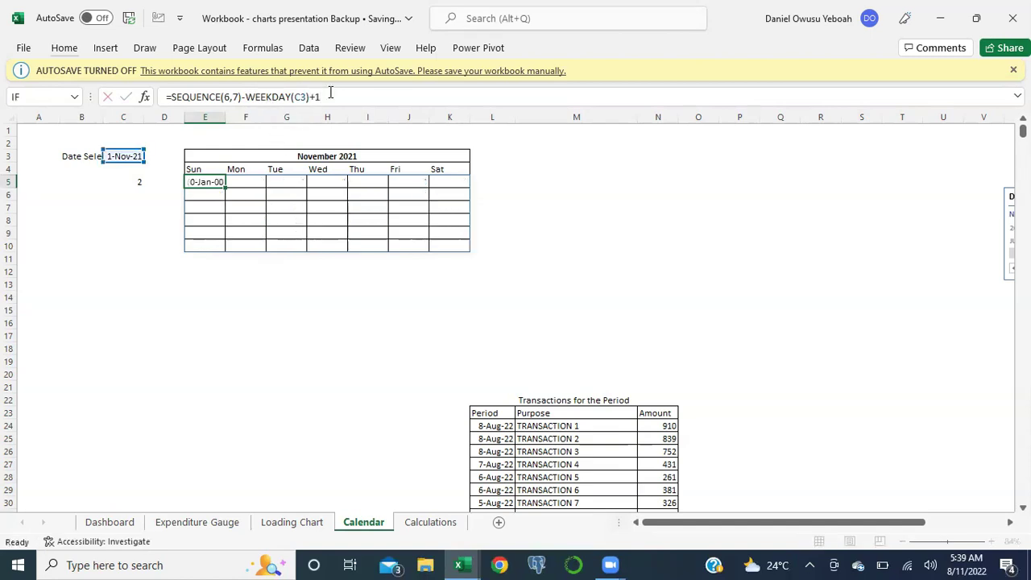
{"action": "left_click", "coordinate": [204, 183]}
{"action": "key", "text": "ctrl+shift+asciitilde"}
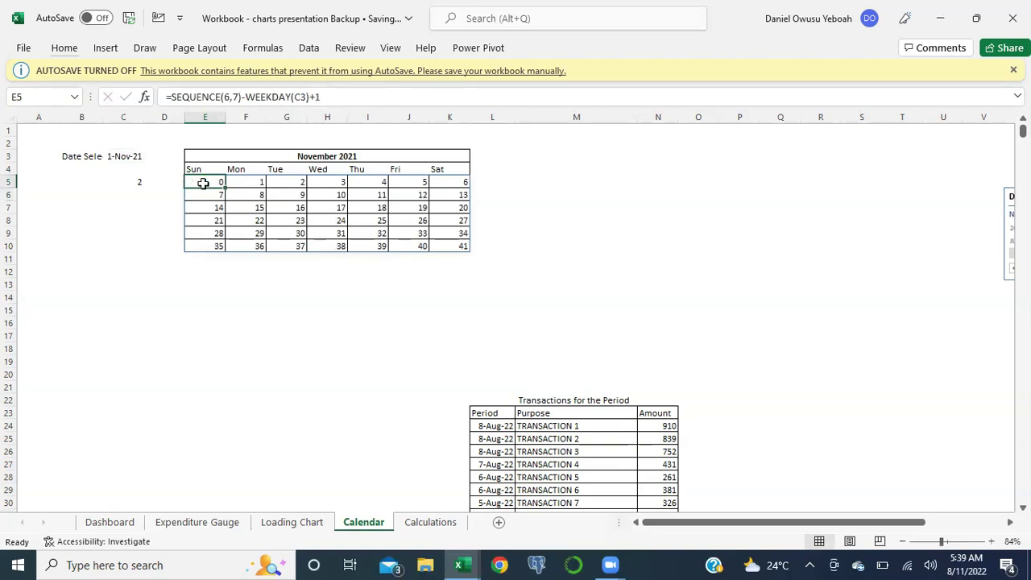
Step: Wrap the E5 formula in an IF that tests SEQUENCE(6,7)-WEEKDAY(C3)+1<=0 and returns "" when true
{"action": "left_click", "coordinate": [175, 96]}
{"action": "left_click", "coordinate": [172, 96]}
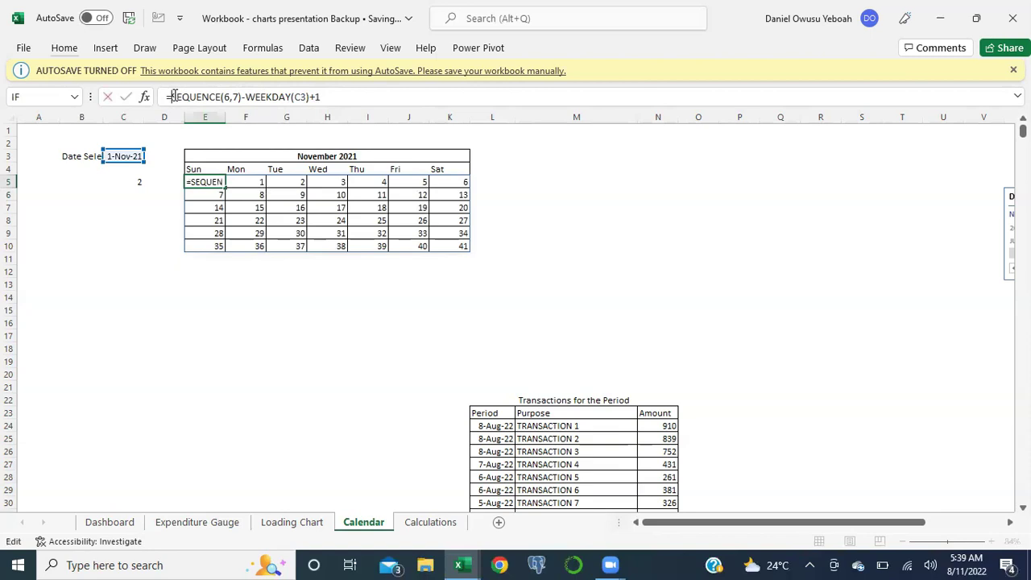
{"action": "type", "text": "="}
{"action": "key", "text": "BackSpace"}
{"action": "type", "text": "IF("}
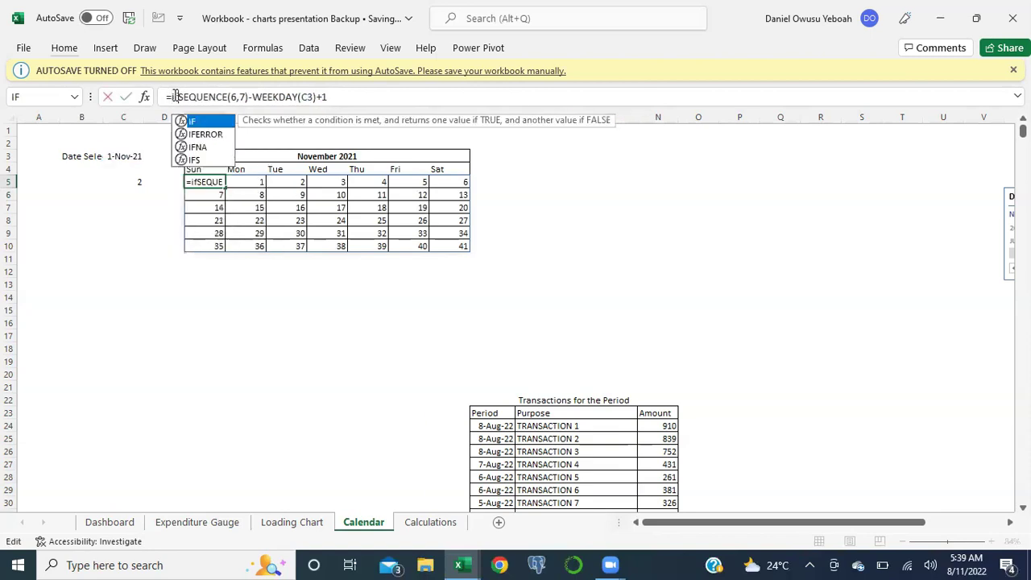
{"action": "left_click", "coordinate": [337, 97]}
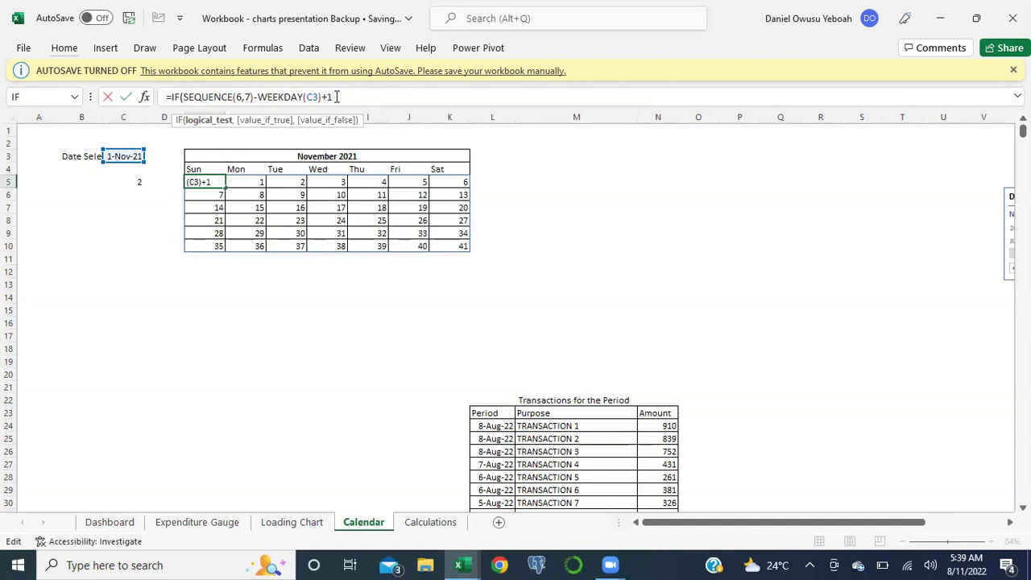
{"action": "type", "text": "<=0,\"\","}
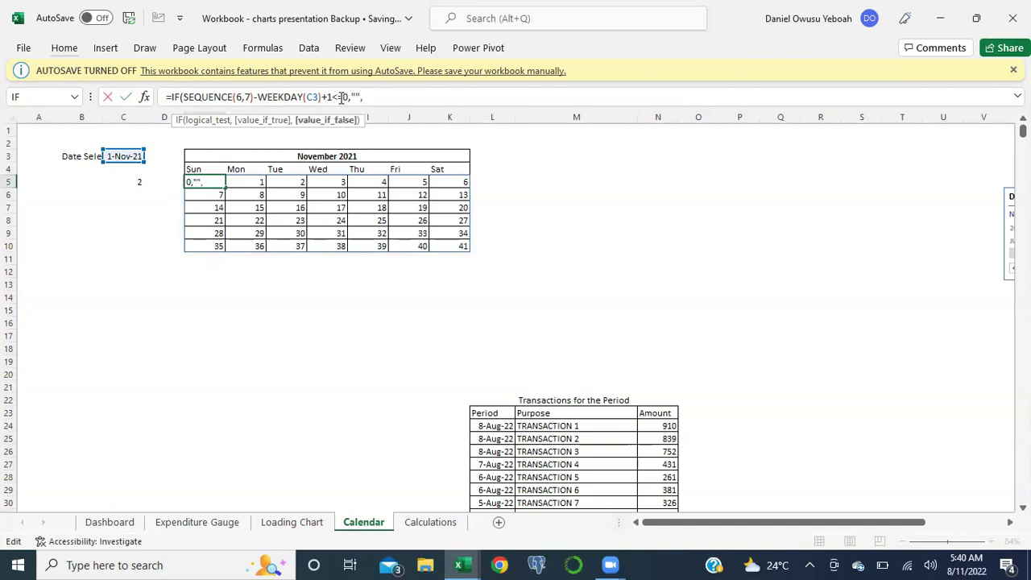
Step: Reuse SEQUENCE(6,7)-WEEKDAY(C3) as the IF's value_if_false in E5 and commit the formula
{"action": "left_click_drag", "start_coordinate": [183, 97], "coordinate": [323, 94]}
{"action": "key", "text": "ctrl+c"}
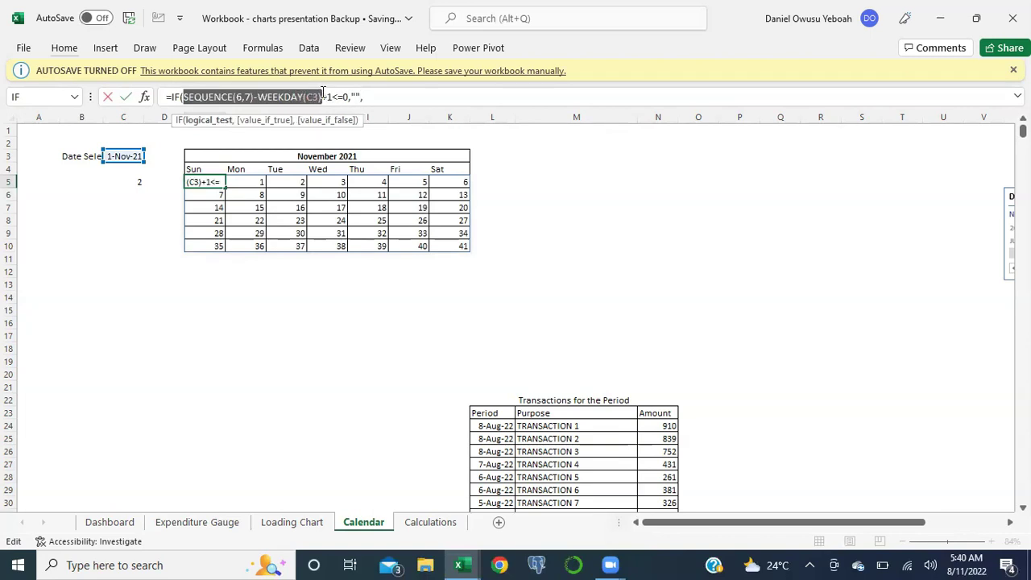
{"action": "left_click", "coordinate": [372, 96]}
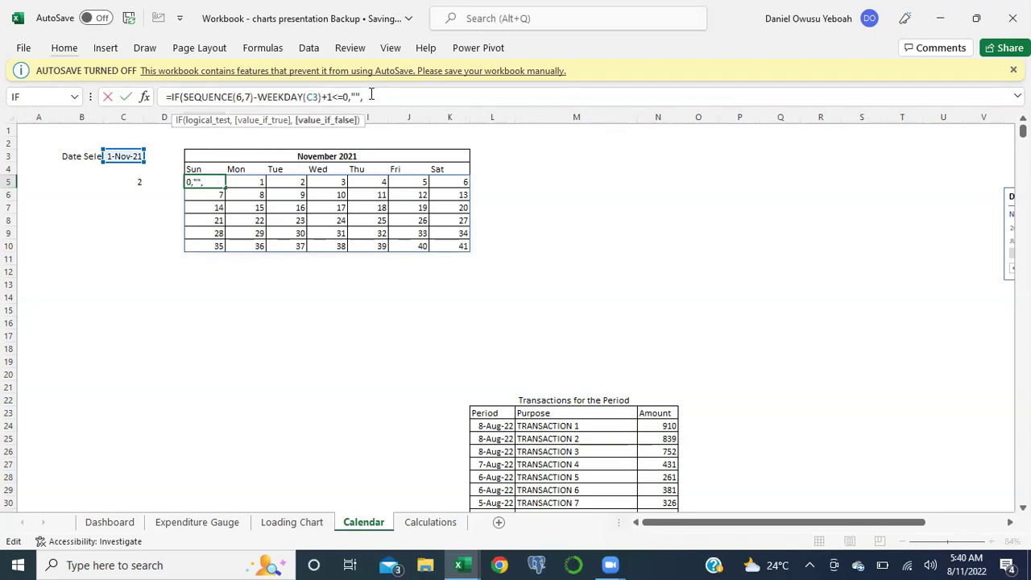
{"action": "type", "text": "0,\"\","}
{"action": "key", "text": "ctrl+v"}
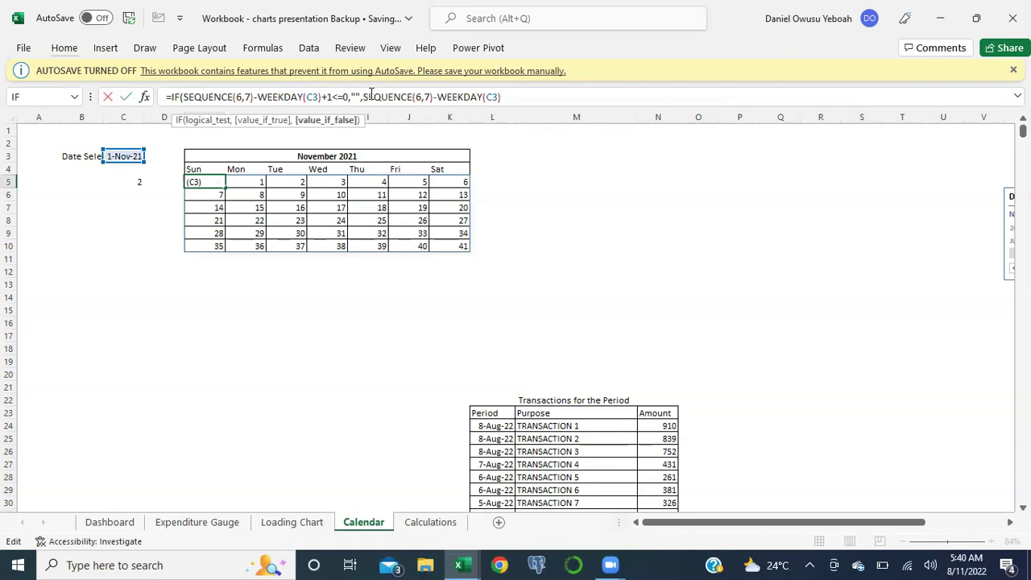
{"action": "type", "text": ")"}
{"action": "key", "text": "Return"}
{"action": "left_click", "coordinate": [365, 278]}
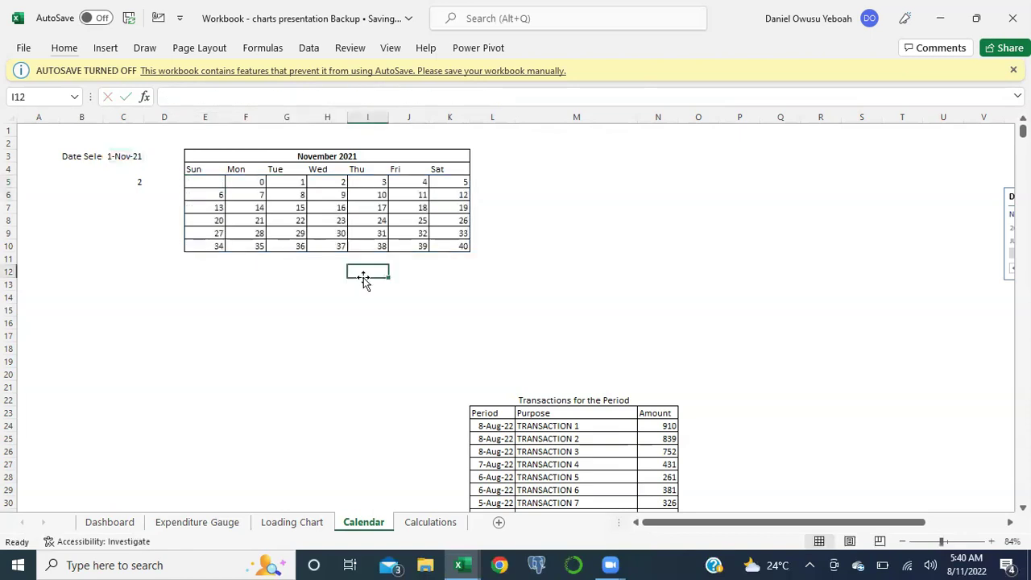
Step: Add +1 to the value_if_false part of the IF formula in E5
{"action": "left_click", "coordinate": [198, 179]}
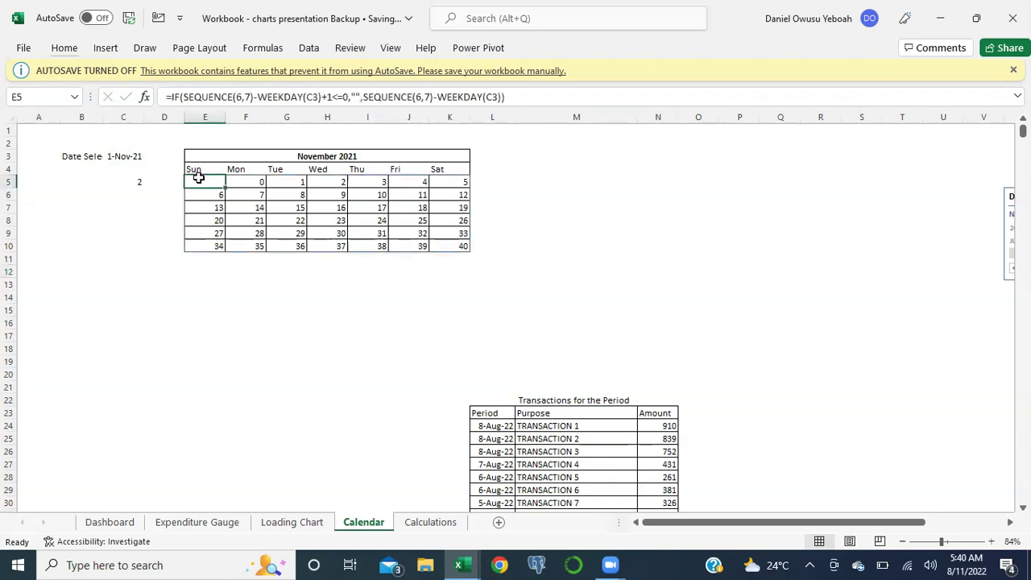
{"action": "left_click", "coordinate": [502, 98]}
{"action": "type", "text": "+1"}
{"action": "key", "text": "Return"}
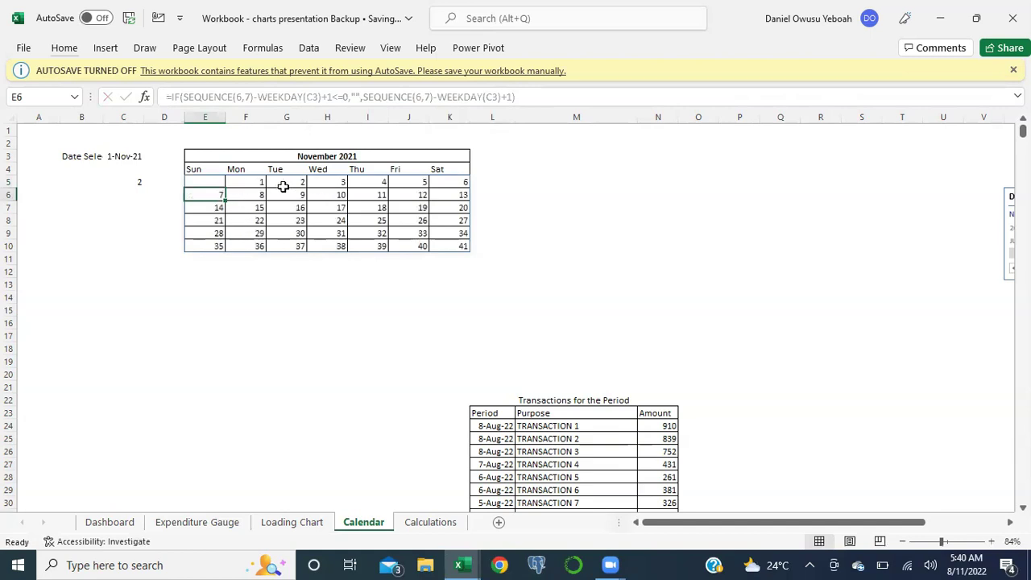
Step: Place the Date timeline below the calendar, starting near B15, and switch its month to Sep 2021 and finally Jul 2021
{"action": "left_click", "coordinate": [358, 310]}
{"action": "left_click_drag", "start_coordinate": [358, 310], "coordinate": [23, 278]}
{"action": "left_click", "coordinate": [963, 187]}
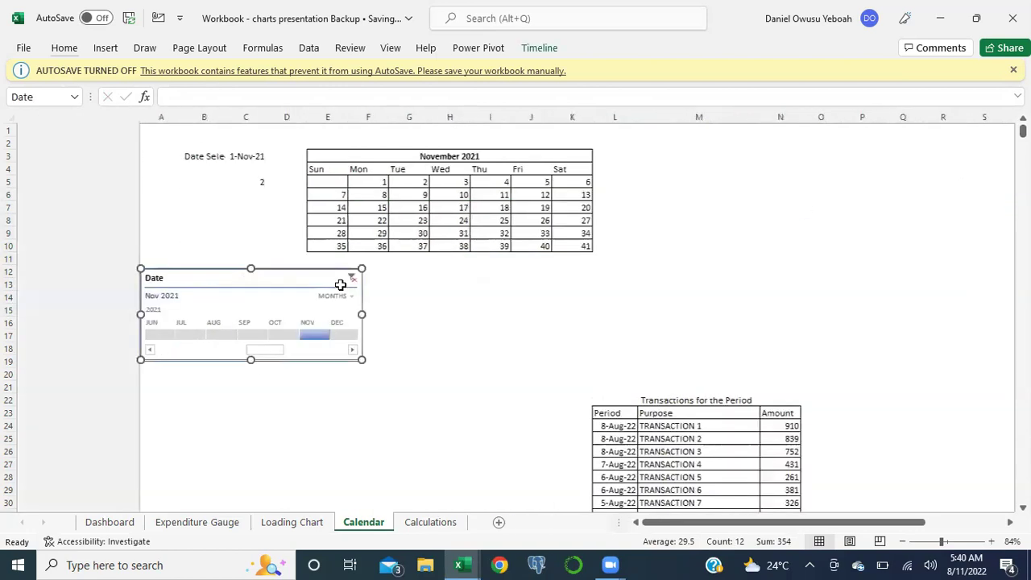
{"action": "left_click", "coordinate": [129, 337]}
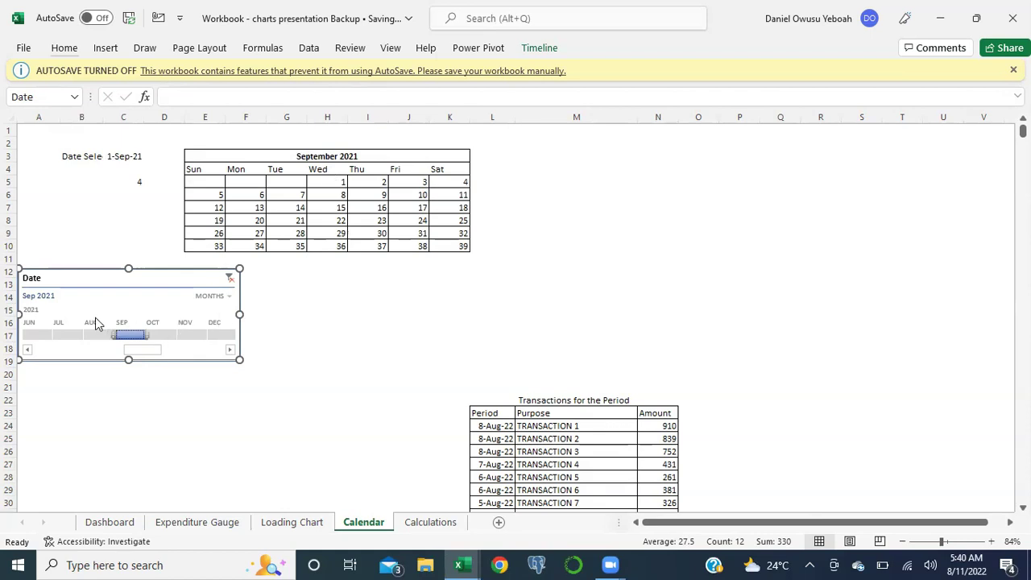
{"action": "left_click", "coordinate": [67, 336]}
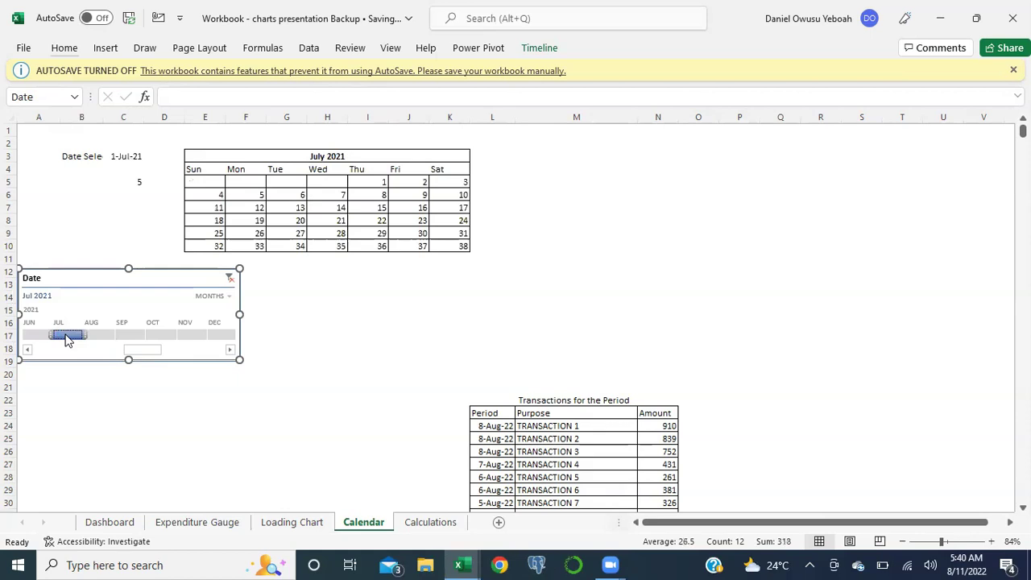
{"action": "left_click_drag", "start_coordinate": [133, 279], "coordinate": [180, 308]}
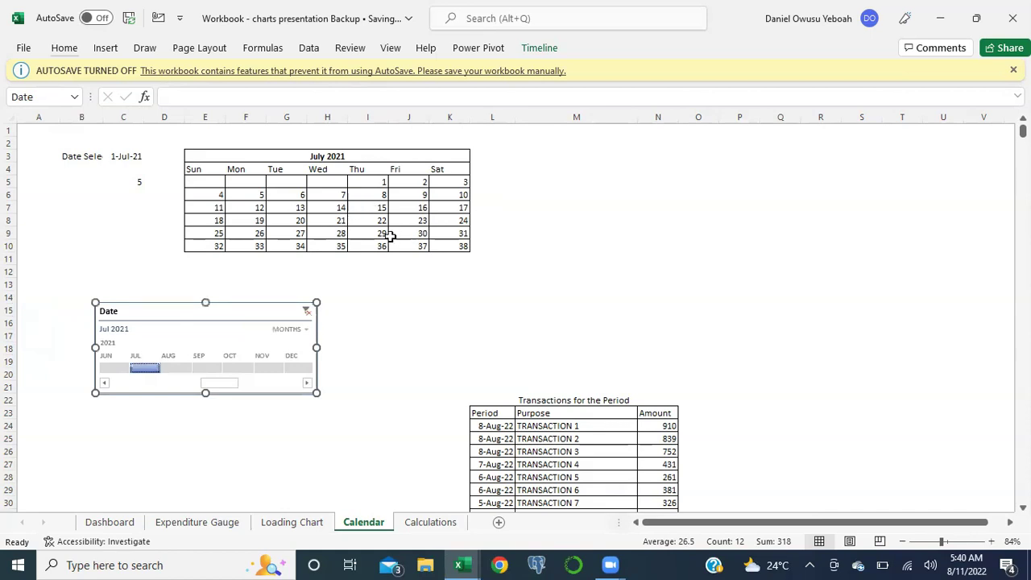
Step: Change the IF function in the E5 formula to IFS, leaving its existing arguments in place
{"action": "left_click", "coordinate": [203, 179]}
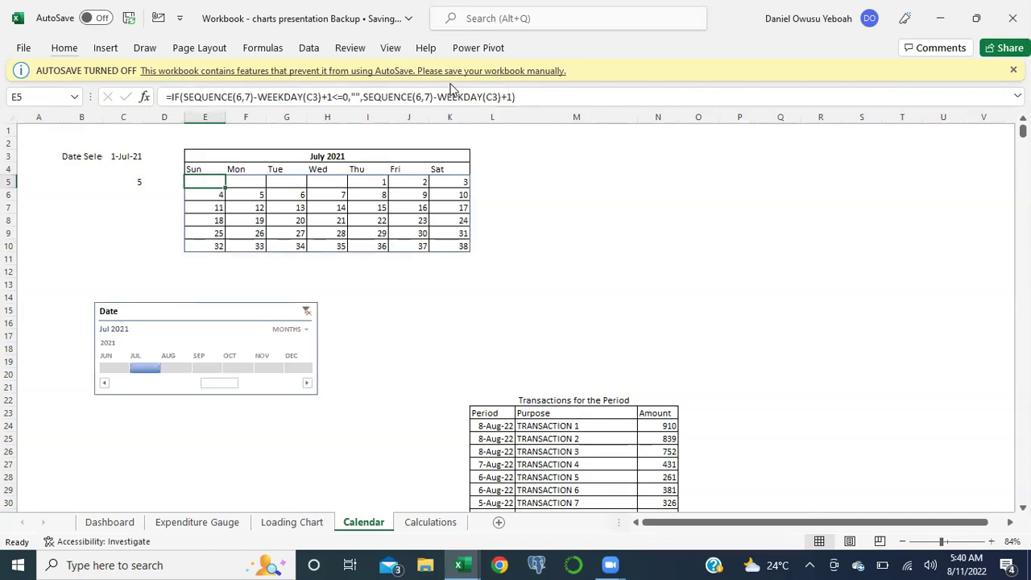
{"action": "left_click", "coordinate": [178, 98]}
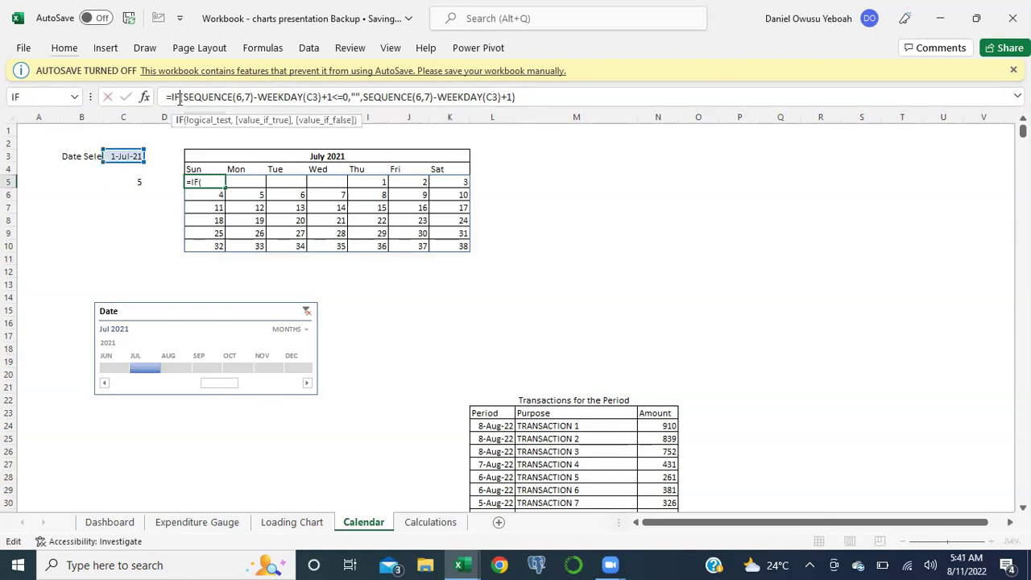
{"action": "type", "text": "S"}
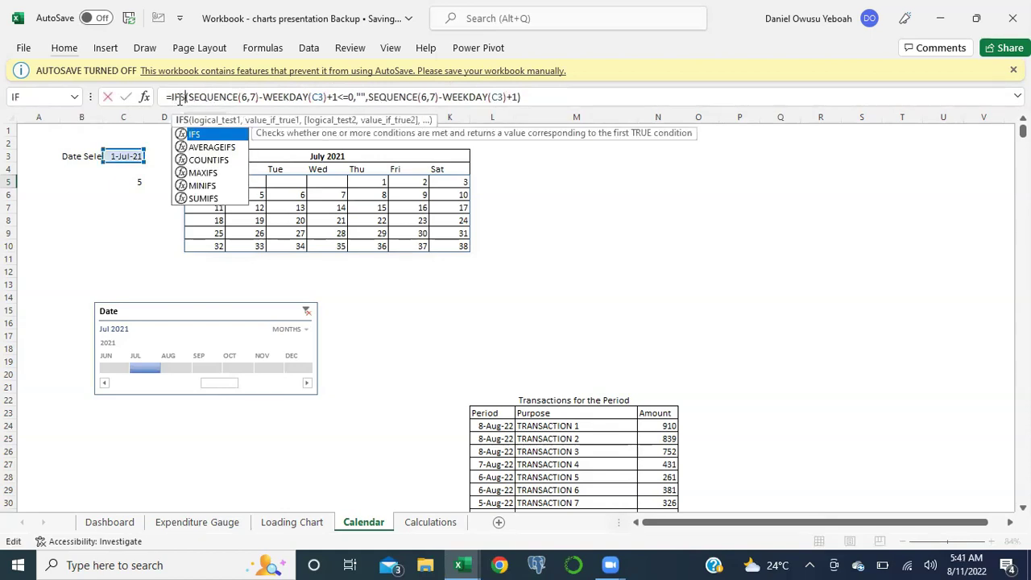
{"action": "left_click", "coordinate": [539, 97]}
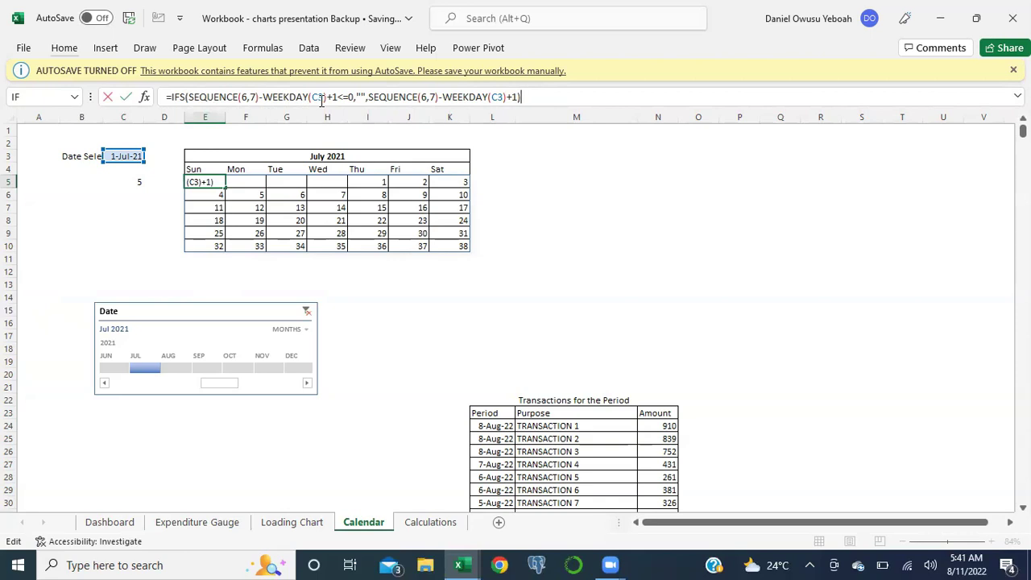
{"action": "left_click", "coordinate": [368, 98]}
{"action": "type", "text": "if"}
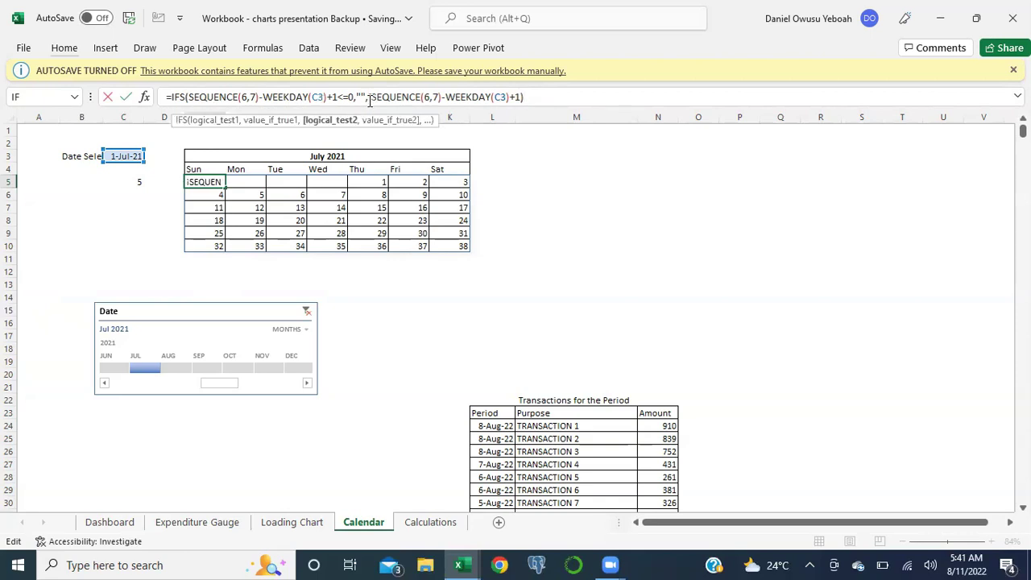
{"action": "key", "text": "BackSpace"}
{"action": "key", "text": "BackSpace"}
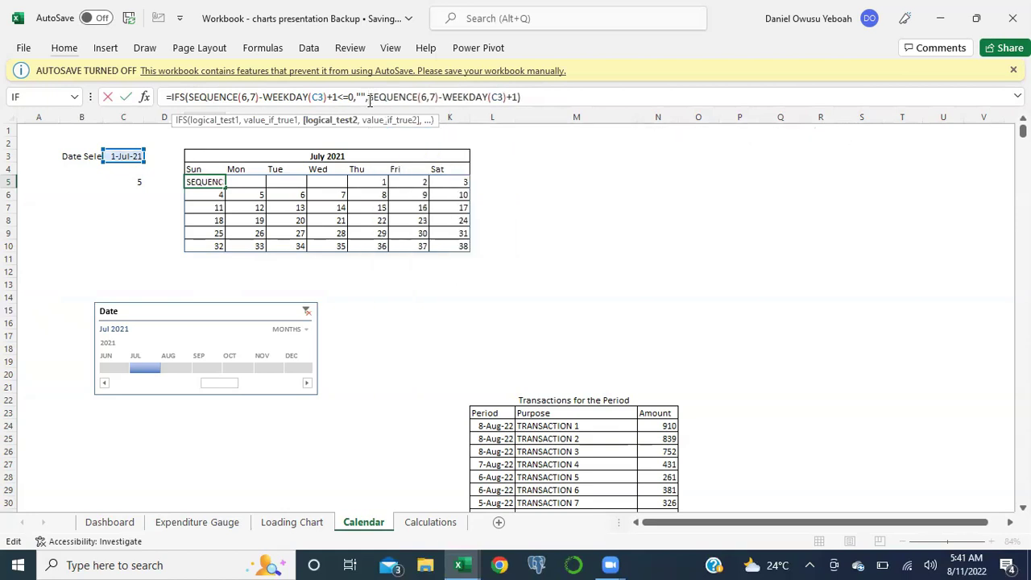
Step: Turn the second SEQUENCE(6,7)-WEEKDAY(C3)+1 in E5 into an IFS test by comparing it with >EOMONTH(C3,0)
{"action": "left_click", "coordinate": [533, 96]}
{"action": "key", "text": "BackSpace"}
{"action": "type", "text": ","}
{"action": "key", "text": "BackSpace"}
{"action": "type", "text": ">eom"}
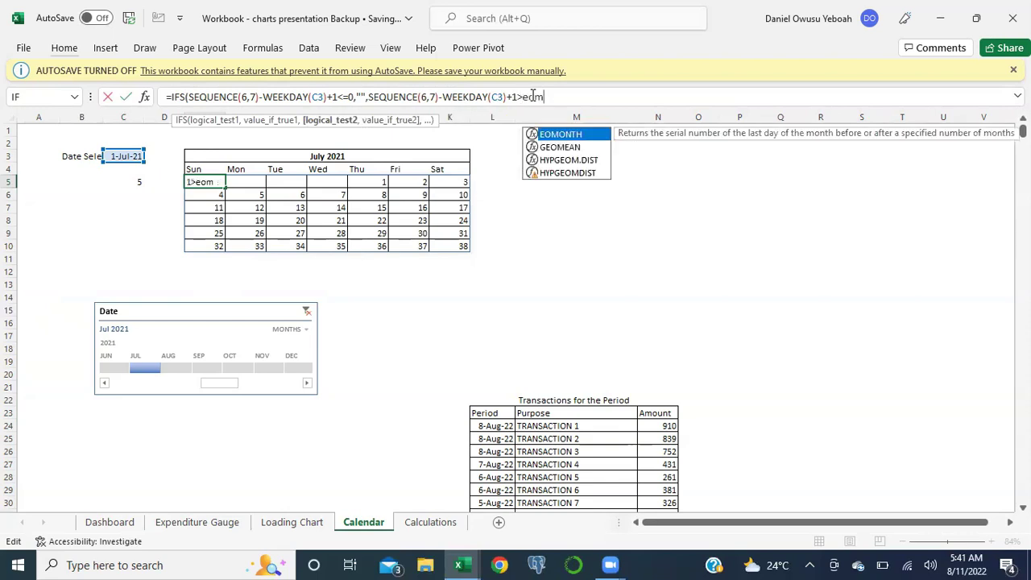
{"action": "key", "text": "Tab"}
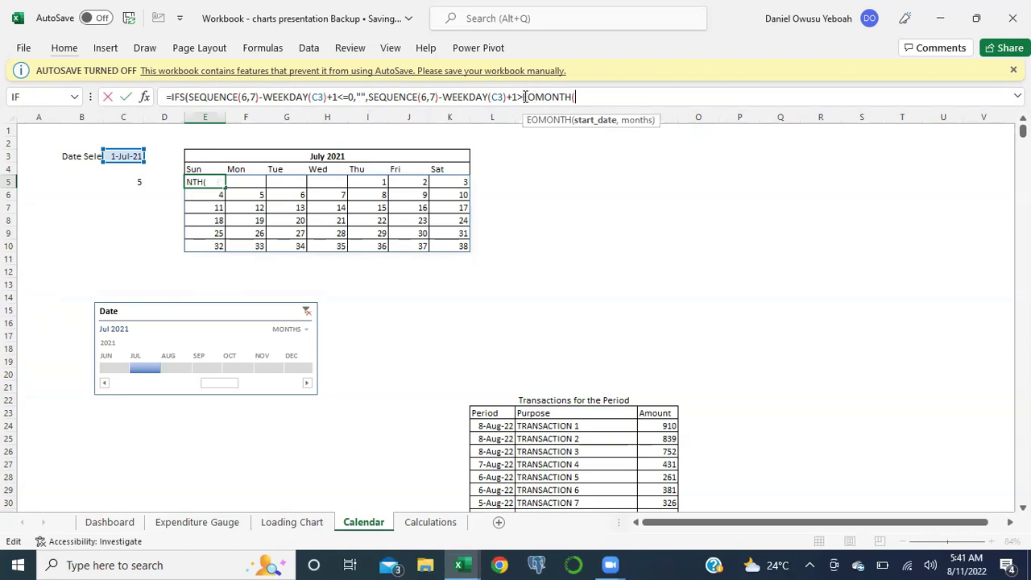
{"action": "left_click", "coordinate": [525, 97]}
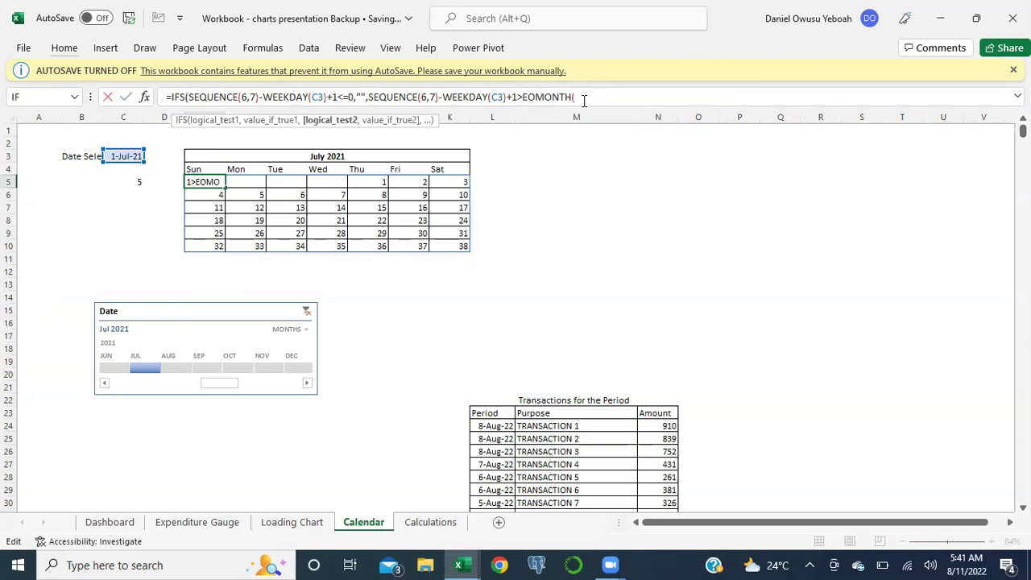
{"action": "left_click", "coordinate": [585, 99]}
{"action": "left_click", "coordinate": [121, 154]}
{"action": "type", "text": ",0)"}
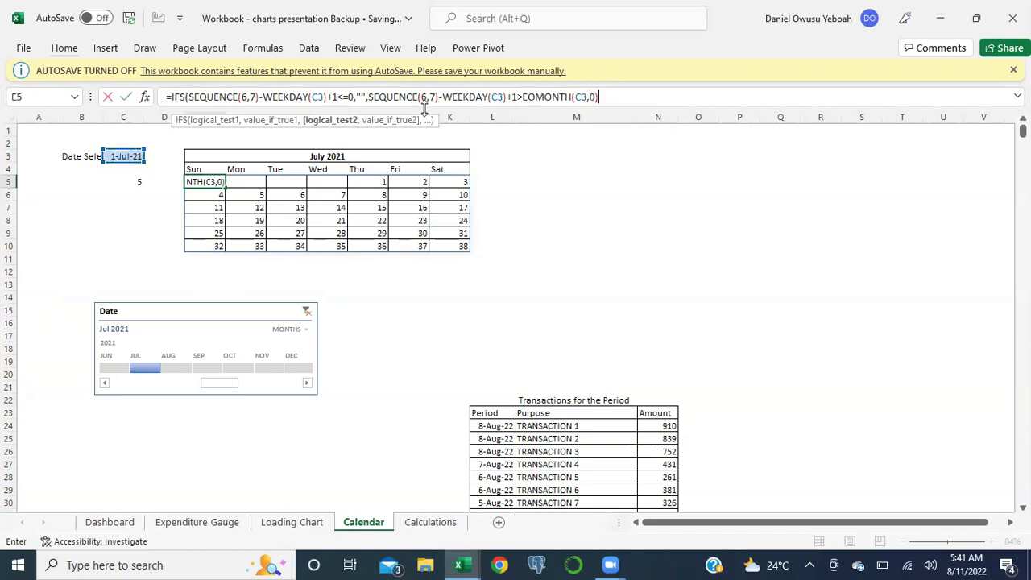
Step: Wrap EOMONTH(C3,0) in DAY() within the E5 formula and return "" when that second test is true
{"action": "left_click", "coordinate": [525, 96]}
{"action": "type", "text": "DAY("}
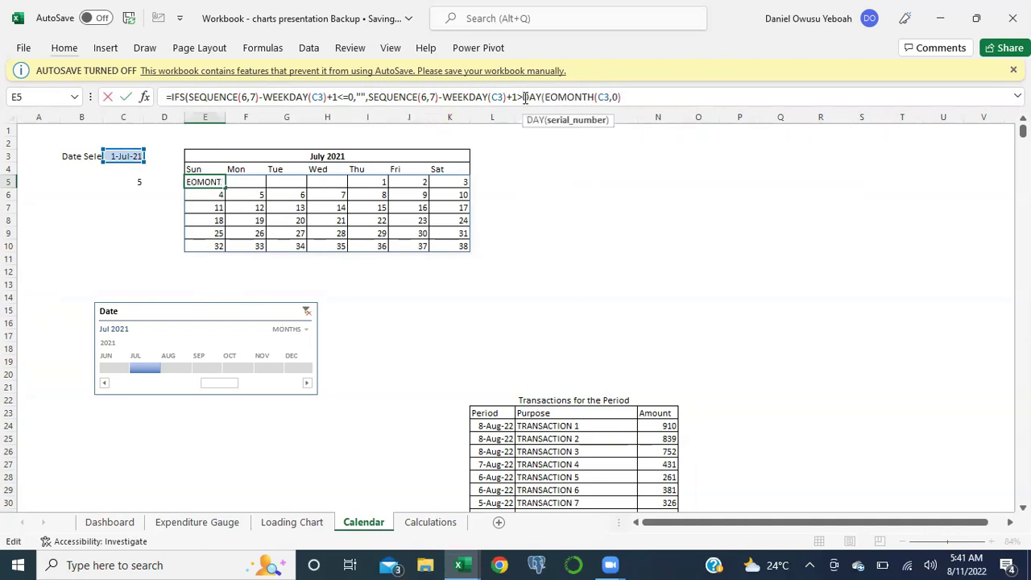
{"action": "left_click", "coordinate": [634, 96]}
{"action": "type", "text": ")"}
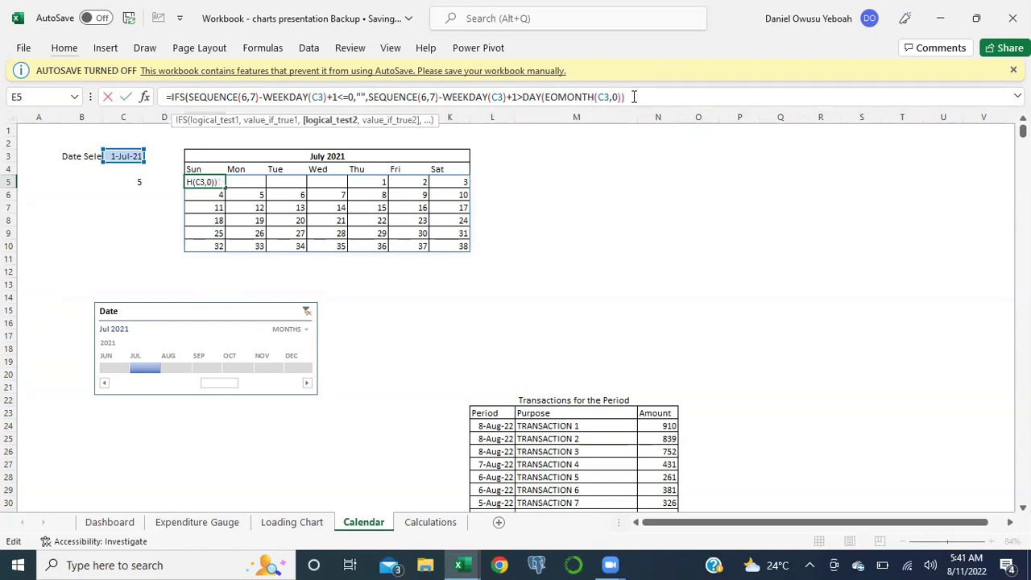
{"action": "type", "text": ",\"\""}
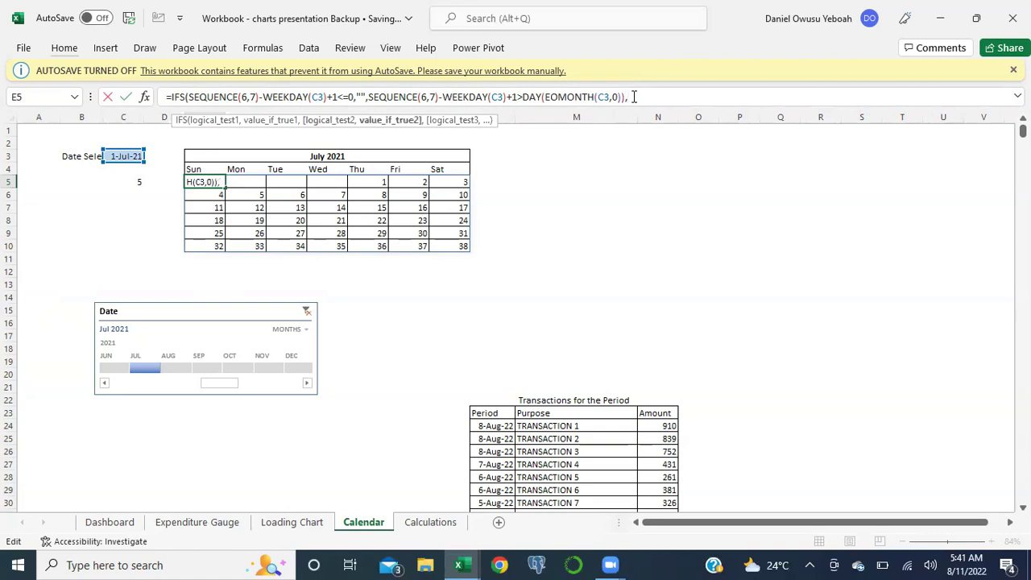
{"action": "type", "text": ","}
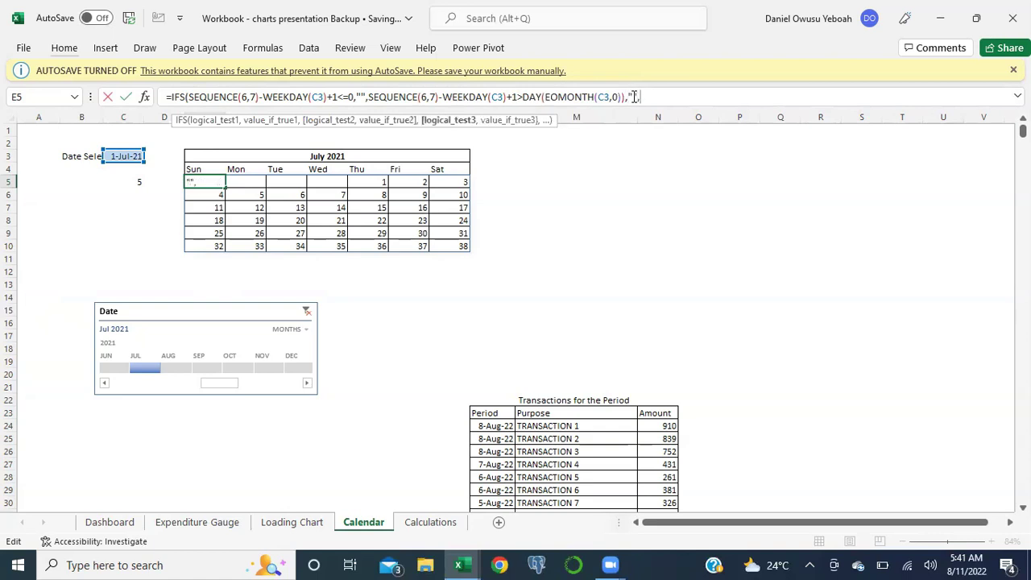
Step: Finish the E5 IFS formula with TRUE as the third test, returning SEQUENCE(6,7)-WEEKDAY(C3)+1, and commit it
{"action": "type", "text": "tru"}
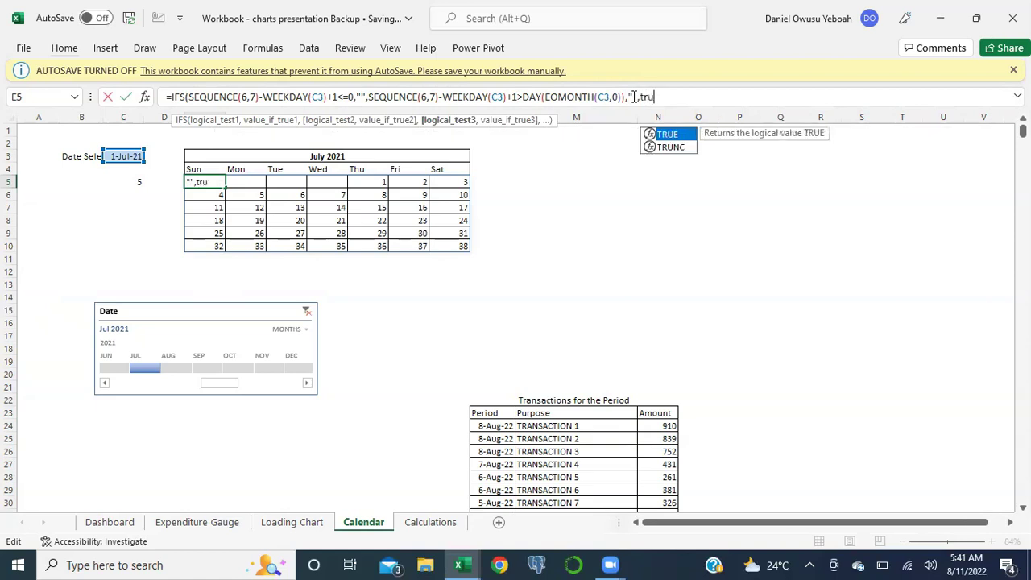
{"action": "key", "text": "Tab"}
{"action": "type", "text": ","}
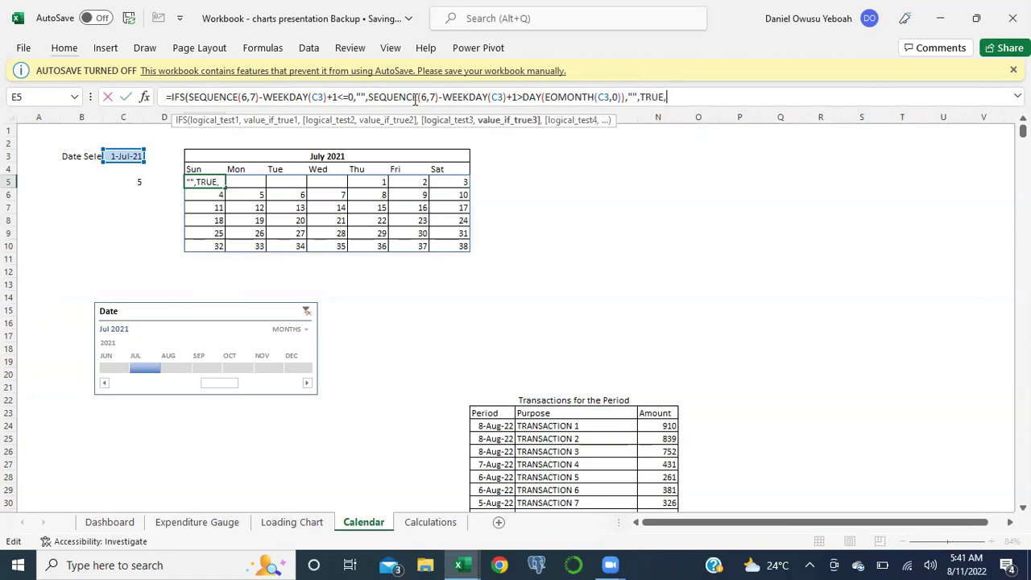
{"action": "left_click_drag", "start_coordinate": [374, 98], "coordinate": [517, 100]}
{"action": "key", "text": "ctrl+c"}
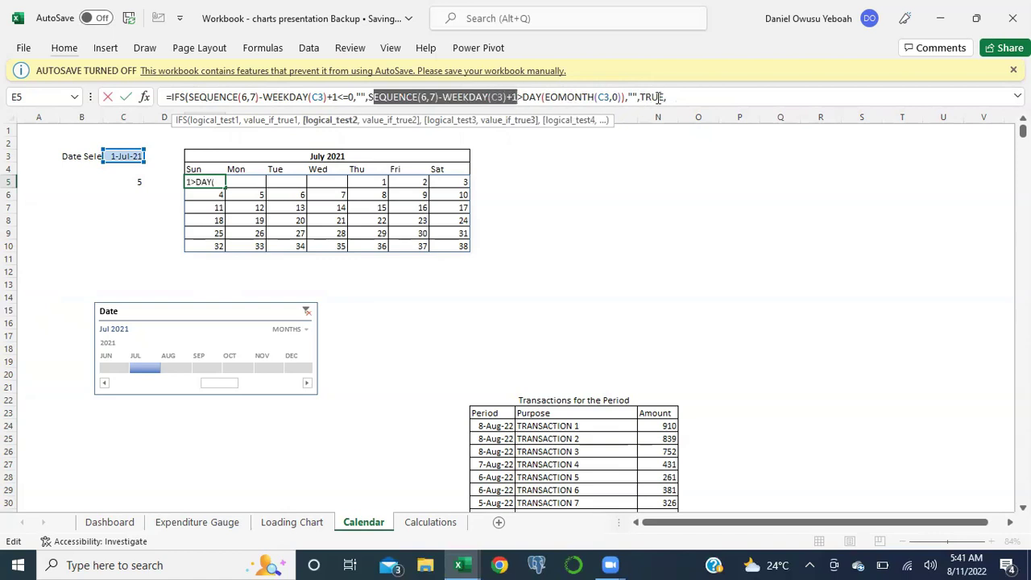
{"action": "left_click", "coordinate": [681, 98]}
{"action": "key", "text": "ctrl+v"}
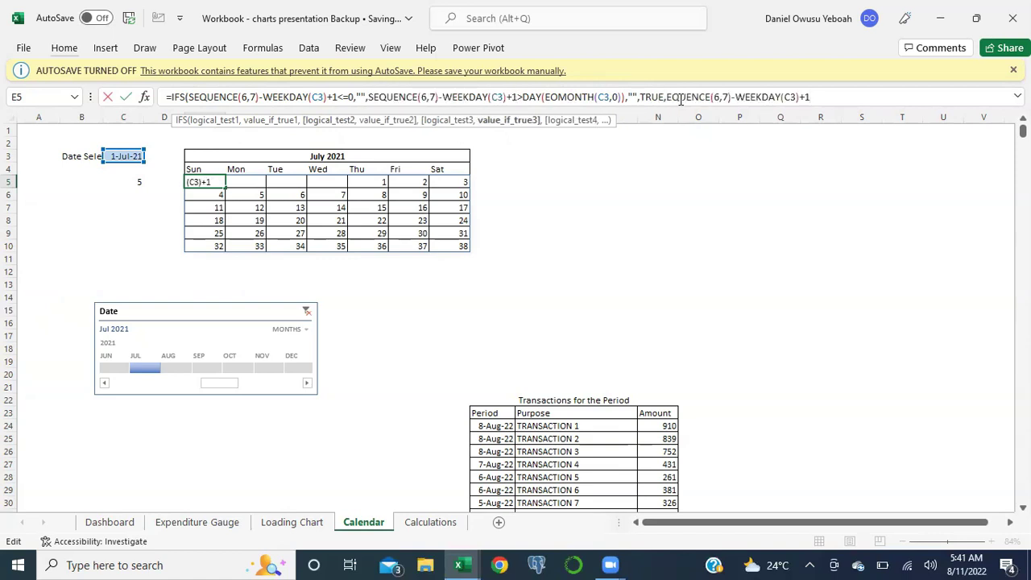
{"action": "type", "text": ")"}
{"action": "left_click", "coordinate": [667, 97]}
{"action": "type", "text": "S"}
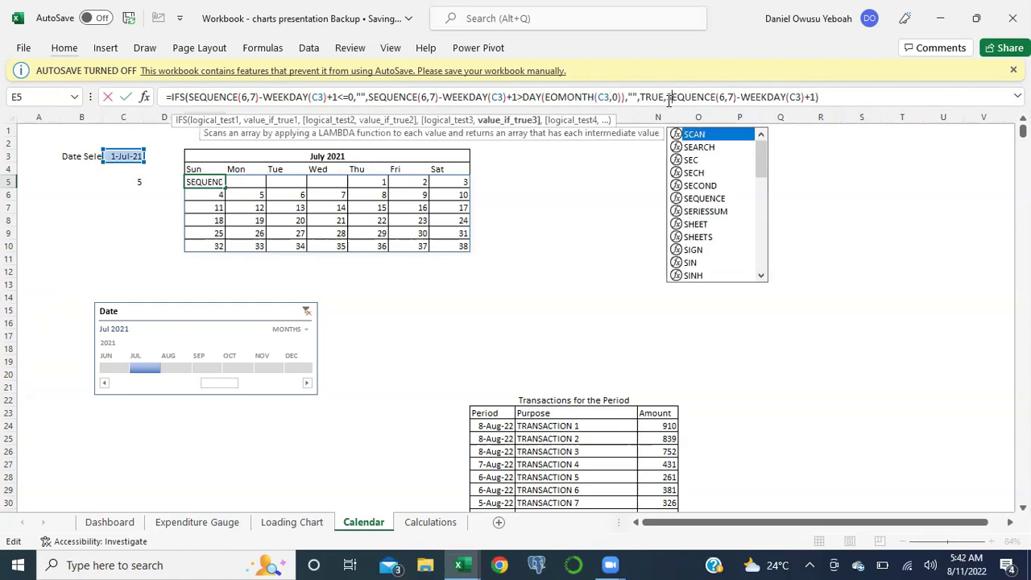
{"action": "left_click", "coordinate": [828, 96]}
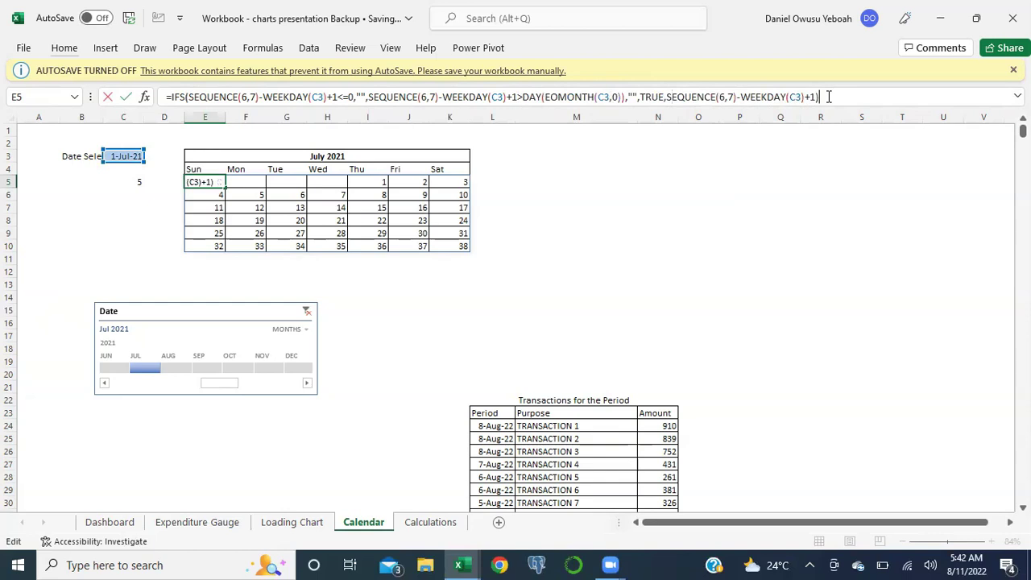
{"action": "key", "text": "Return"}
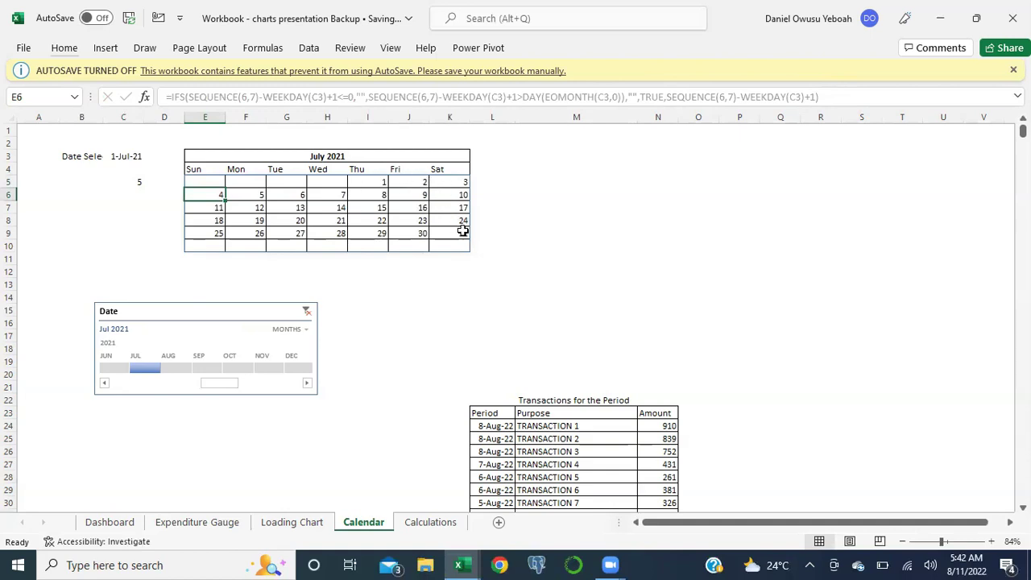
Step: Switch the Date timeline to Feb 2022 to test the calendar with a shorter month
{"action": "mouse_move", "coordinate": [219, 385]}
{"action": "left_mouse_down"}
{"action": "mouse_move", "coordinate": [242, 385]}
{"action": "mouse_move", "coordinate": [213, 390]}
{"action": "left_mouse_up"}
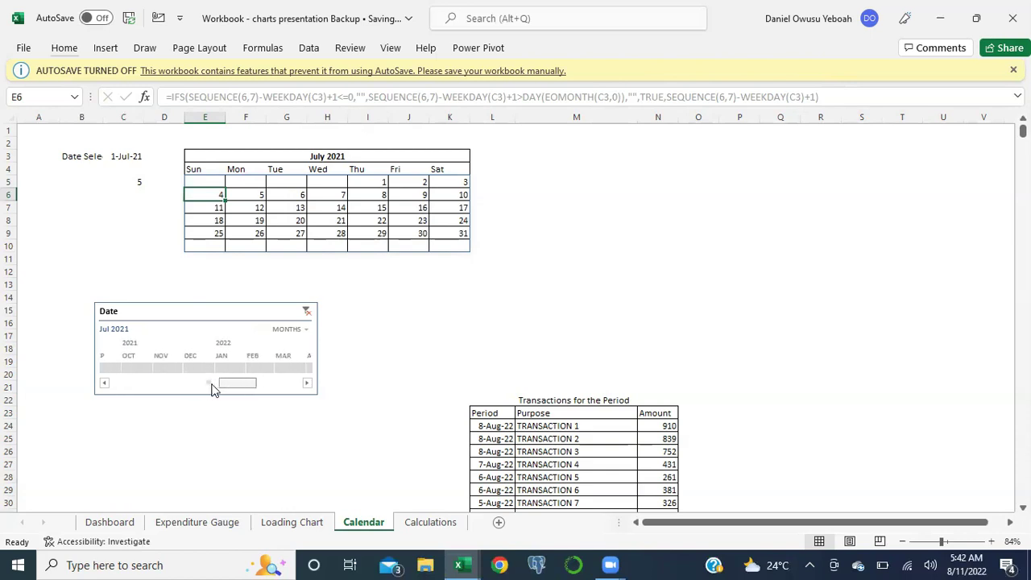
{"action": "left_click", "coordinate": [259, 369]}
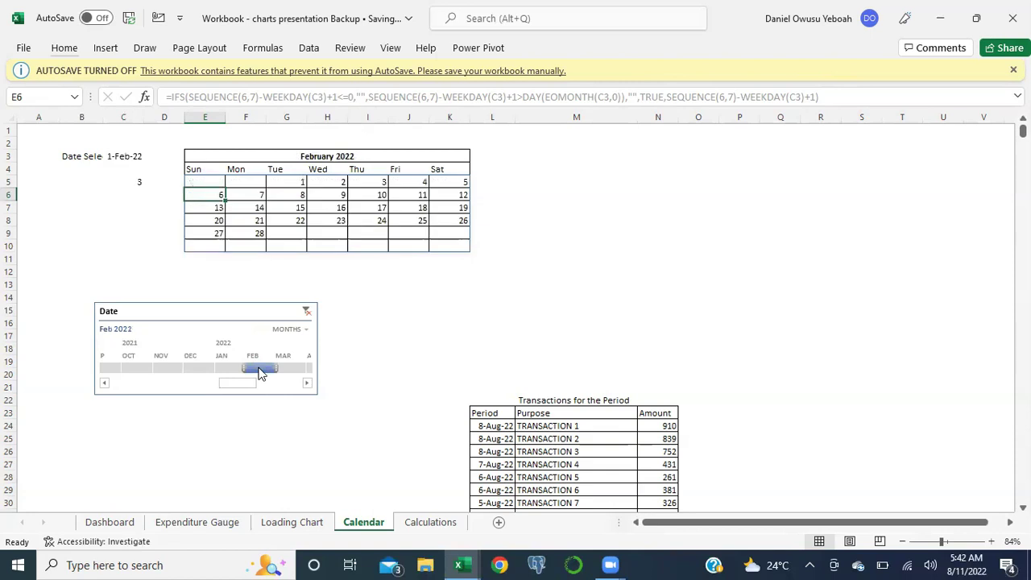
Step: Clear the WEEKDAY helper formula from C5 and move the Date timeline beside the calendar, over columns M to R near row 2
{"action": "left_click", "coordinate": [132, 185]}
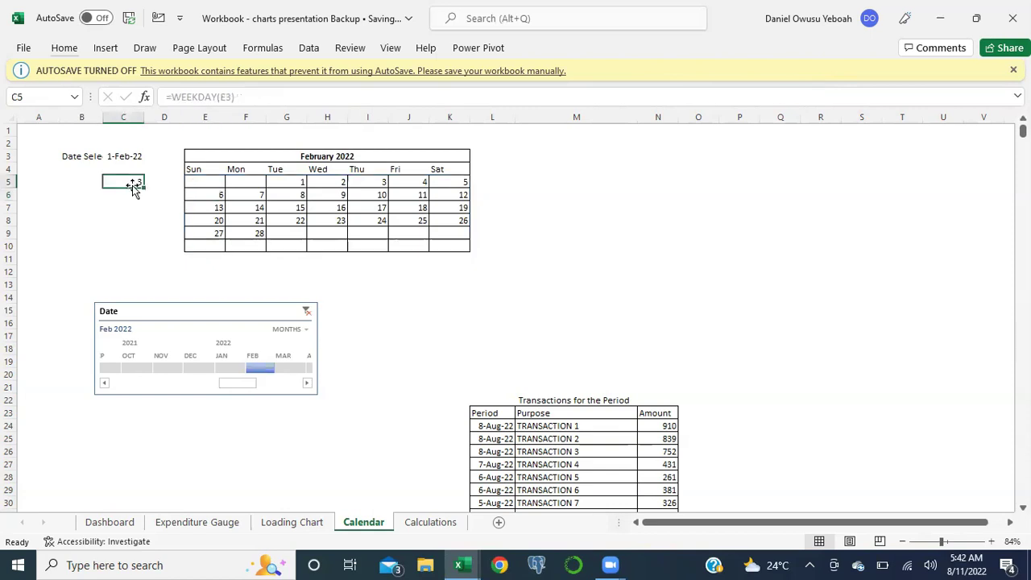
{"action": "key", "text": "Delete"}
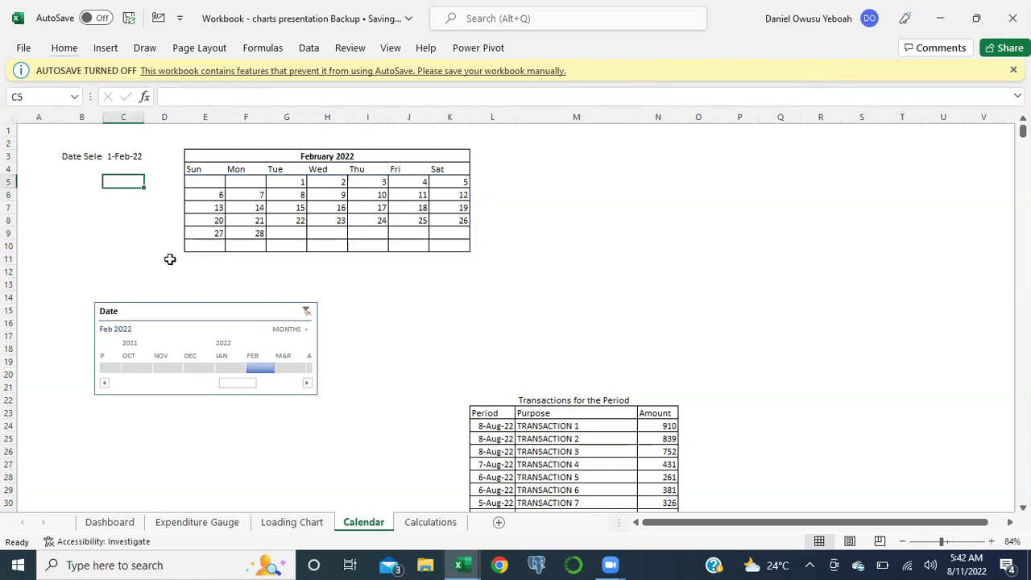
{"action": "left_click_drag", "start_coordinate": [203, 303], "coordinate": [726, 124]}
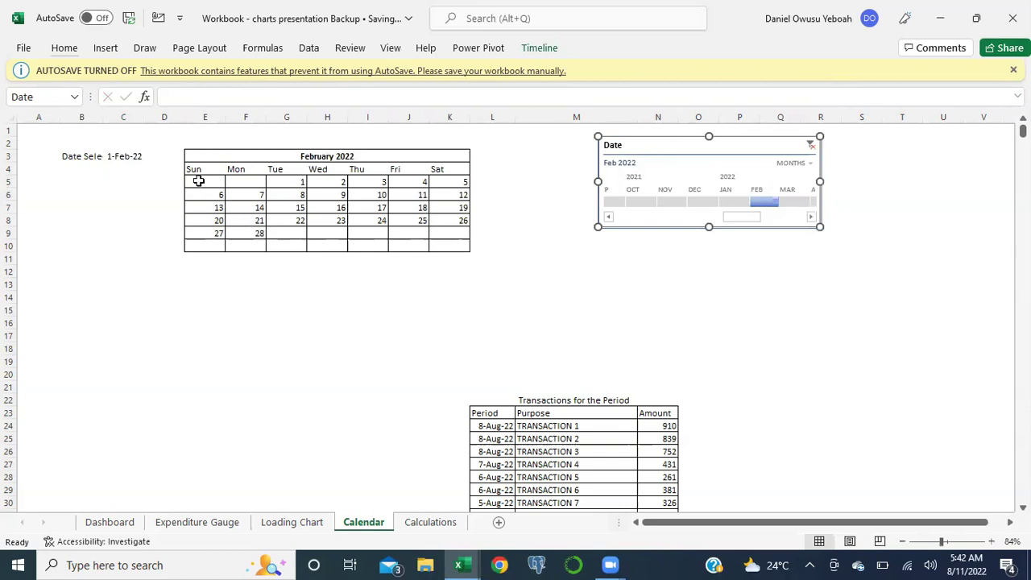
Step: Set the column width of the calendar day grid E5:K10 to 8.45
{"action": "left_click_drag", "start_coordinate": [198, 182], "coordinate": [446, 245]}
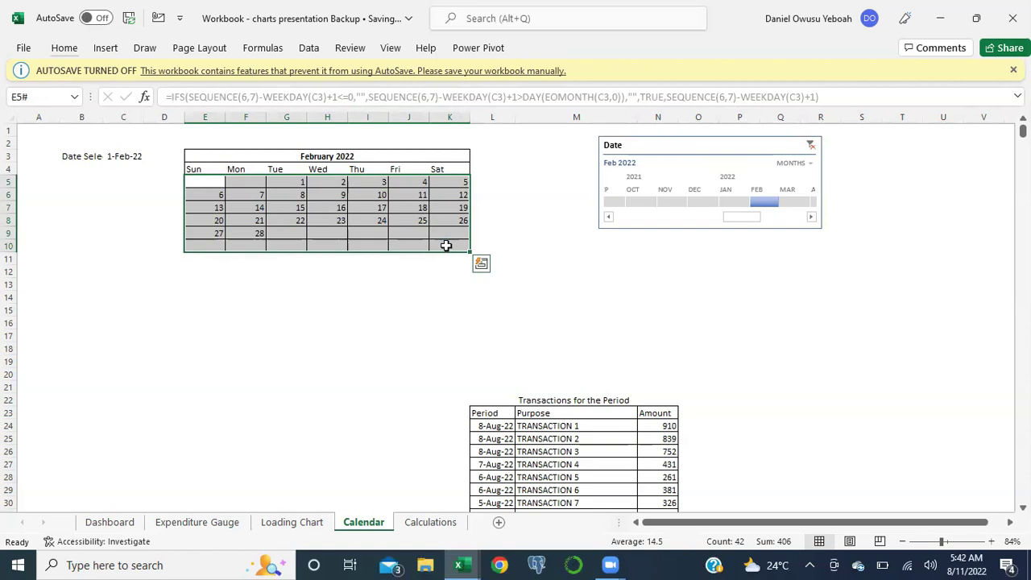
{"action": "key", "text": "alt"}
{"action": "key", "text": "h"}
{"action": "key", "text": "o"}
{"action": "key", "text": "w"}
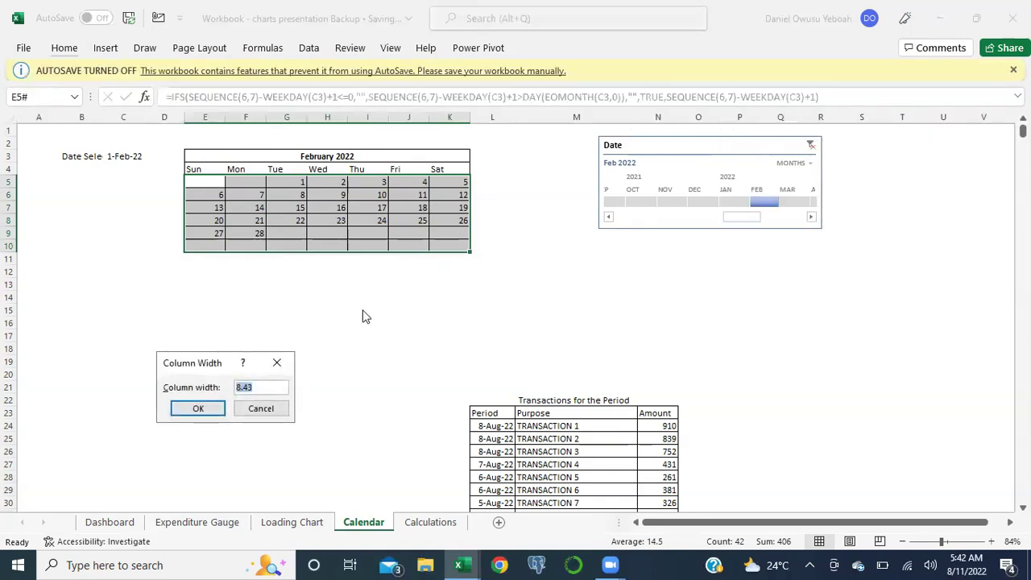
{"action": "left_click", "coordinate": [259, 387]}
{"action": "key", "text": "BackSpace"}
{"action": "type", "text": "5"}
{"action": "left_click", "coordinate": [206, 408]}
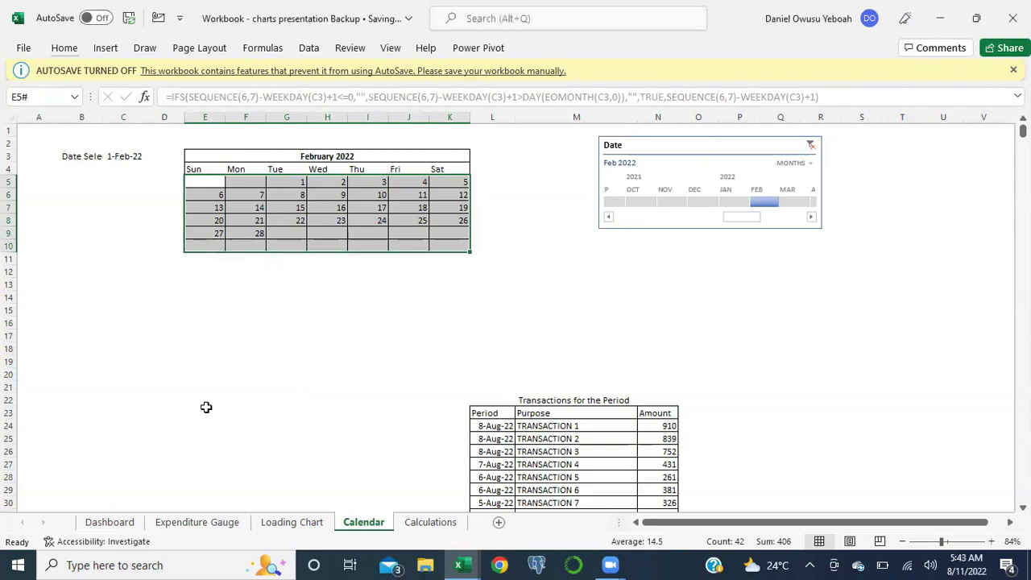
Step: Set the row height of the calendar day grid E5:K10 to 35
{"action": "key", "text": "alt+h"}
{"action": "key", "text": "o"}
{"action": "key", "text": "h"}
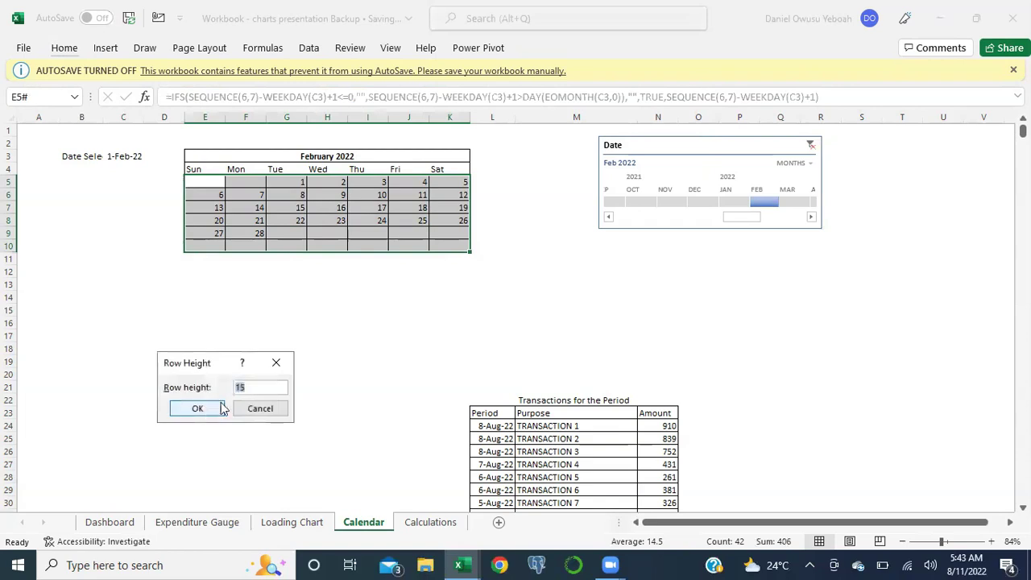
{"action": "type", "text": "34"}
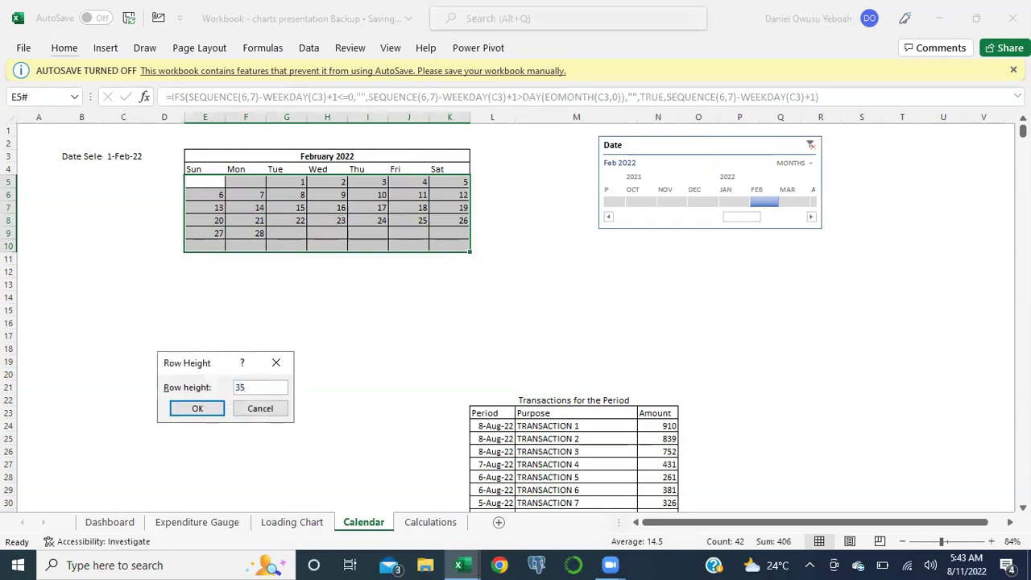
{"action": "left_click", "coordinate": [222, 405]}
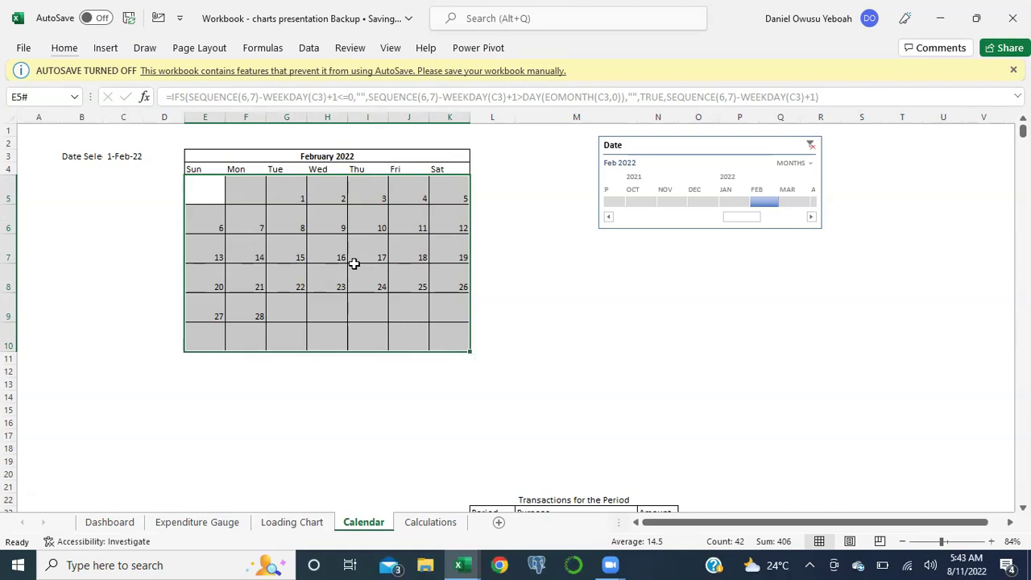
Step: Set the vertical alignment of the calendar day grid E5:K10 to Center
{"action": "key", "text": "ctrl+1"}
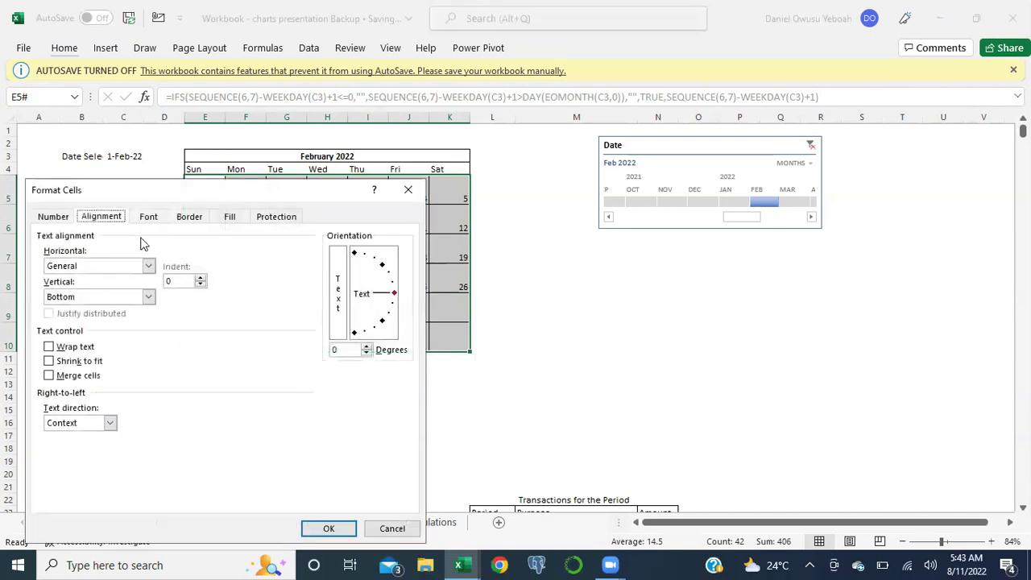
{"action": "left_click", "coordinate": [151, 298]}
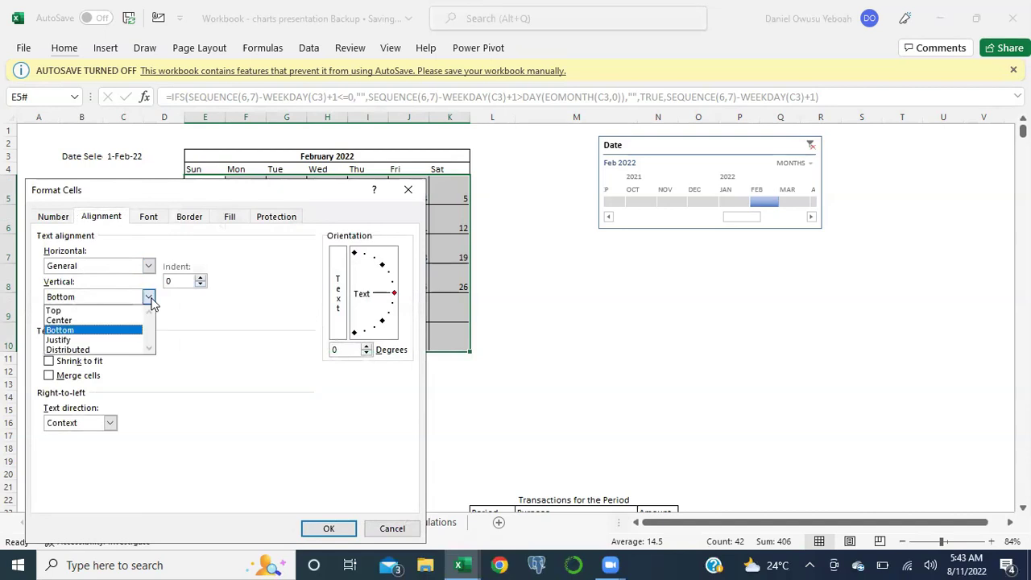
{"action": "left_click", "coordinate": [122, 318]}
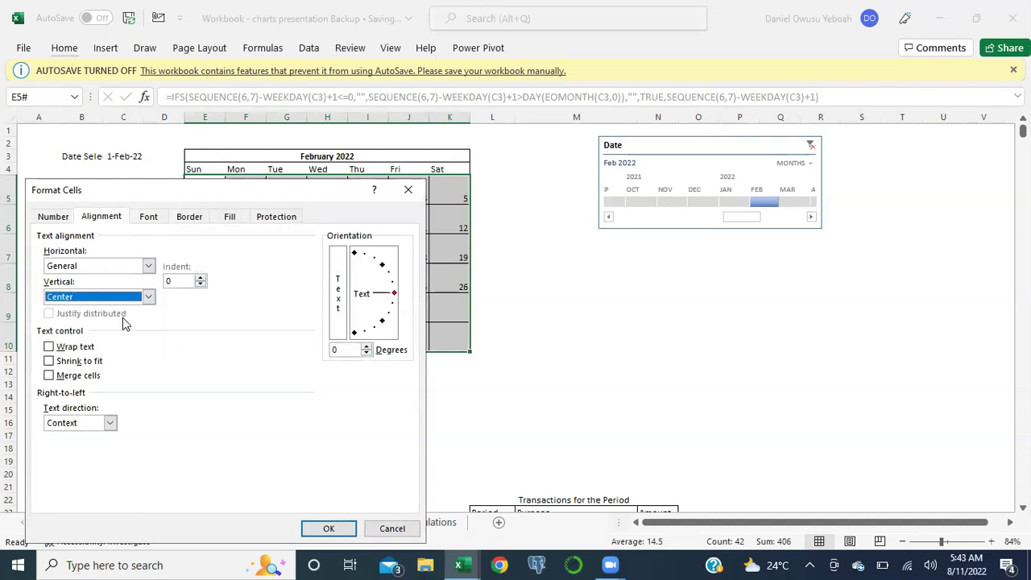
{"action": "key", "text": "Return"}
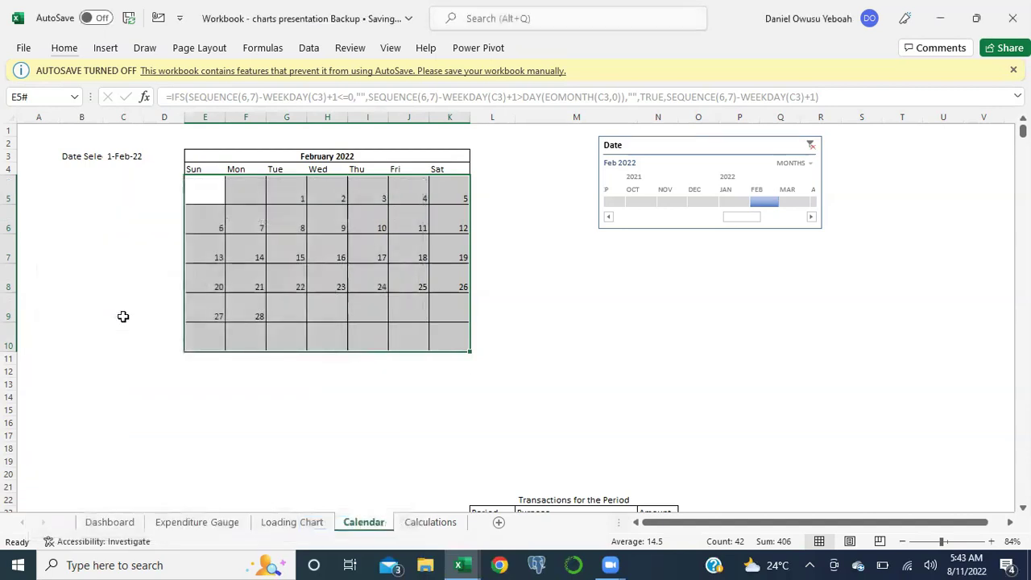
{"action": "key", "text": "ctrl+1"}
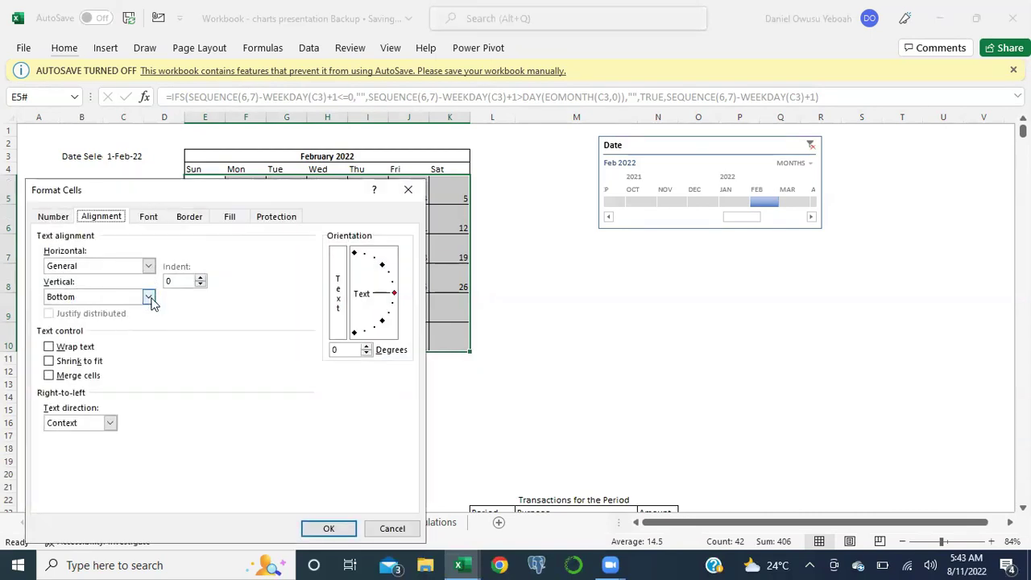
{"action": "left_click", "coordinate": [149, 297]}
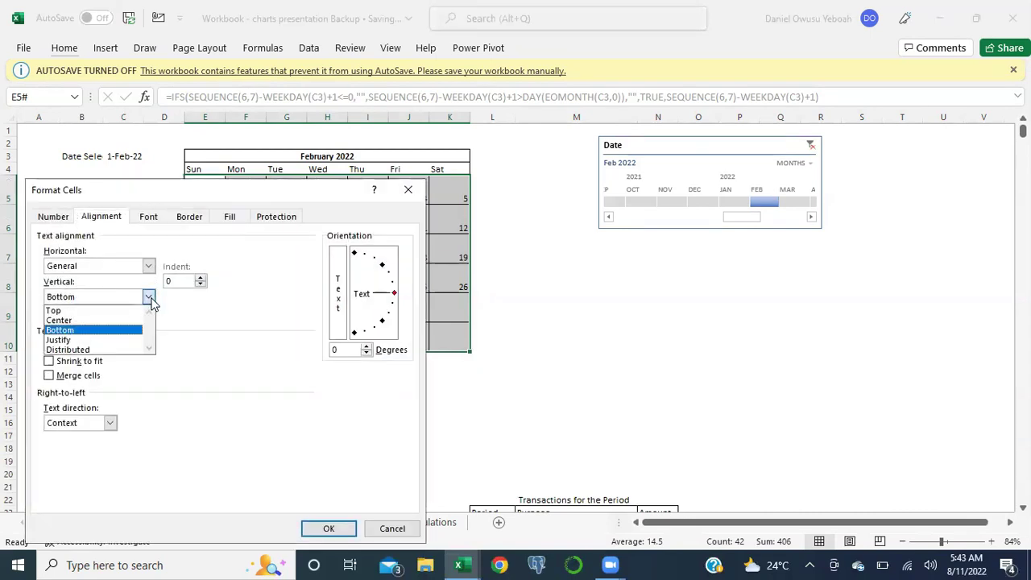
{"action": "left_click", "coordinate": [107, 320]}
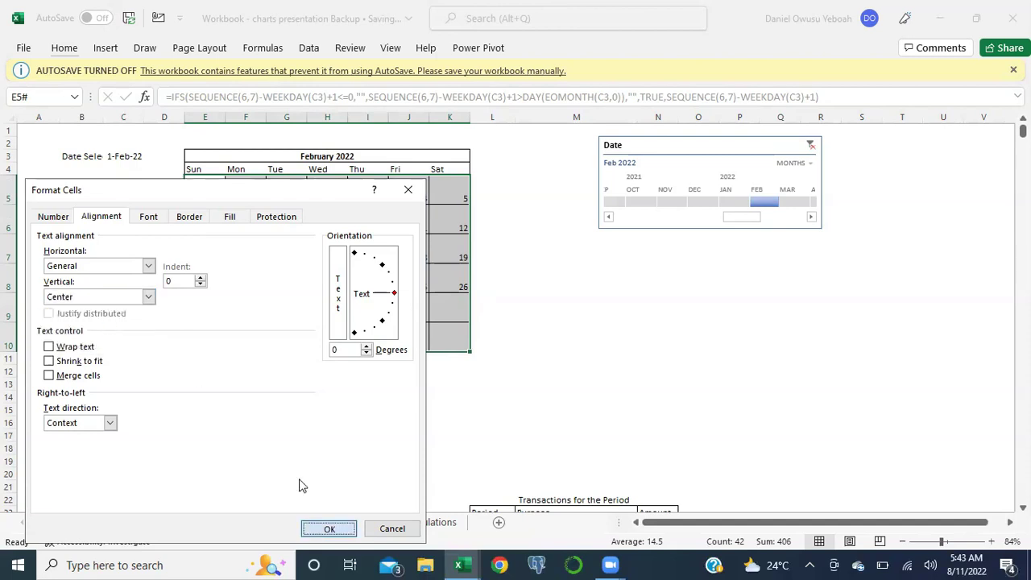
{"action": "key", "text": "Return"}
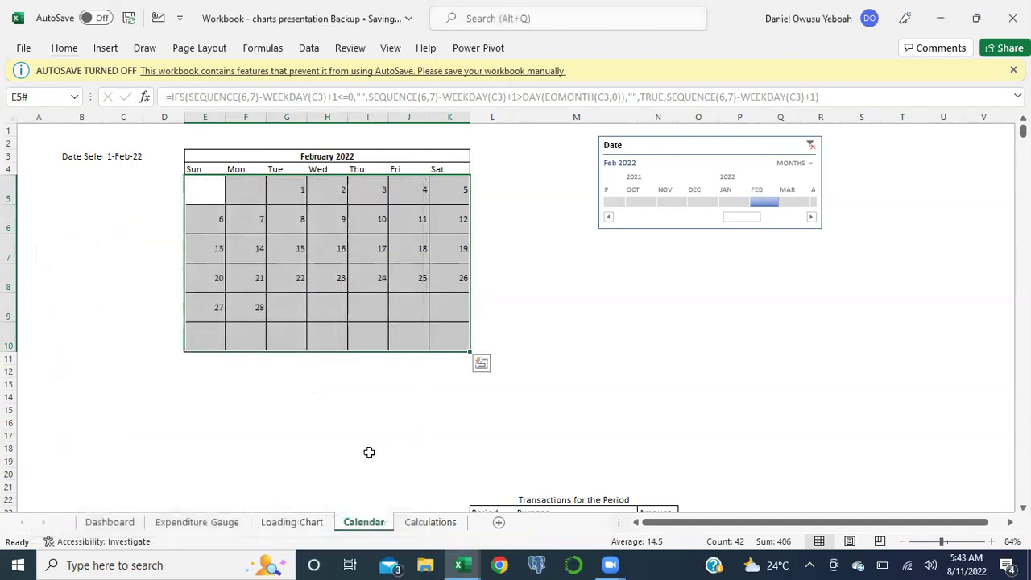
Step: Center the day numbers in E5:K10 horizontally and deselect the grid
{"action": "key", "text": "alt"}
{"action": "key", "text": "h"}
{"action": "key", "text": "a"}
{"action": "key", "text": "c"}
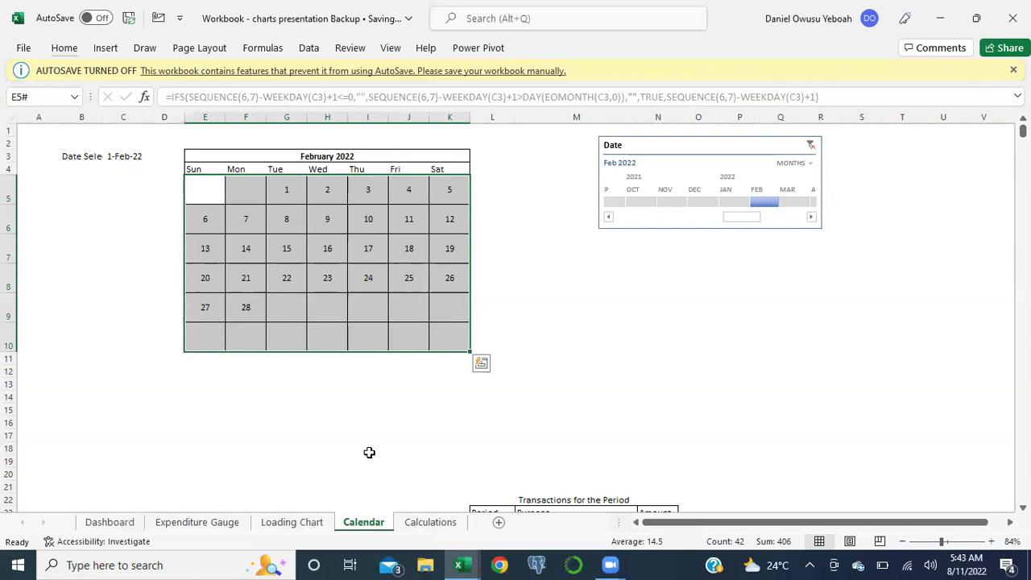
{"action": "left_click", "coordinate": [591, 384]}
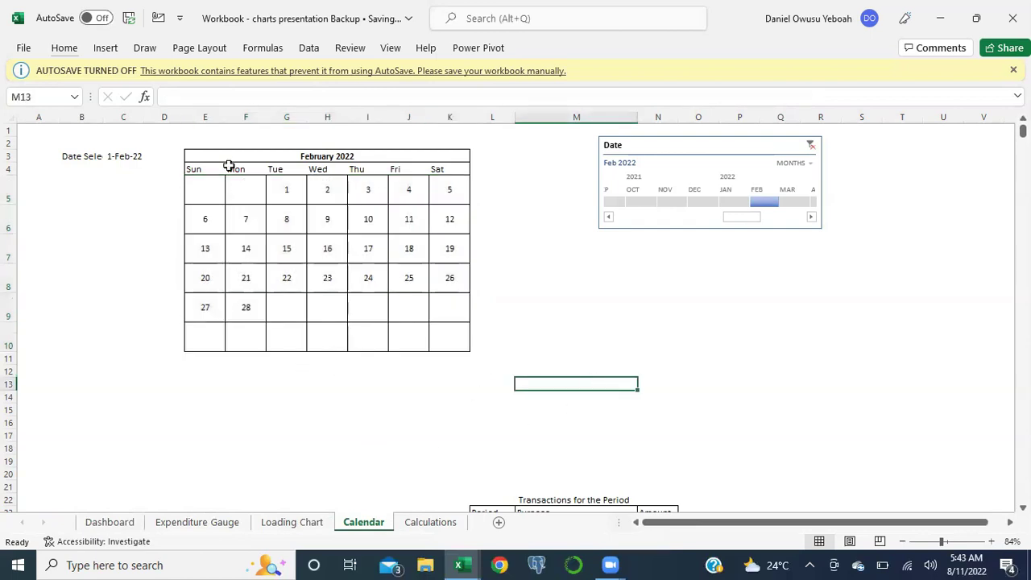
{"action": "left_click_drag", "start_coordinate": [204, 157], "coordinate": [445, 333]}
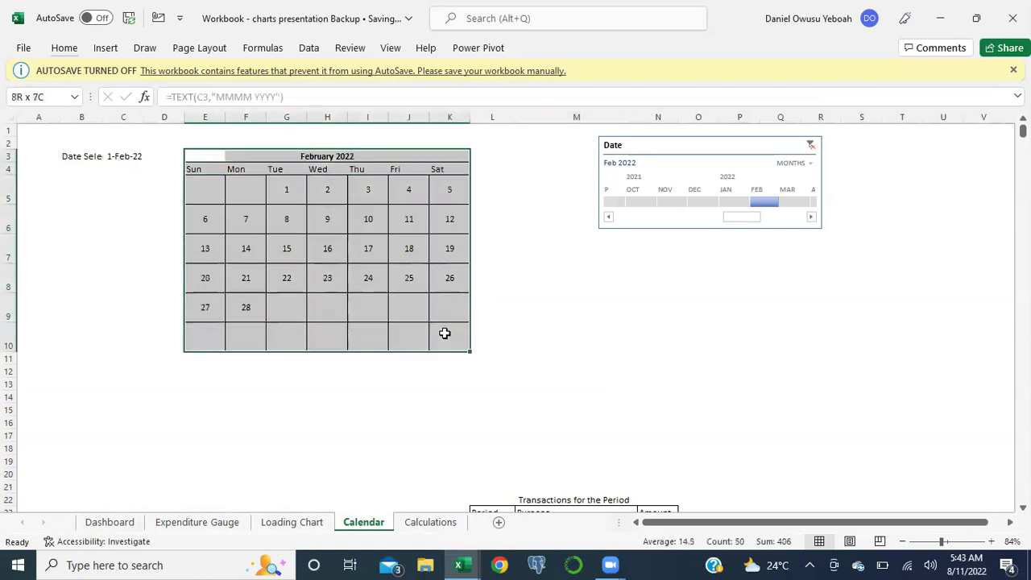
{"action": "left_click", "coordinate": [522, 343]}
{"action": "scroll", "coordinate": [523, 343], "scroll_direction": "down", "scroll_amount": 1}
{"action": "scroll", "coordinate": [523, 344], "scroll_direction": "up", "scroll_amount": 1}
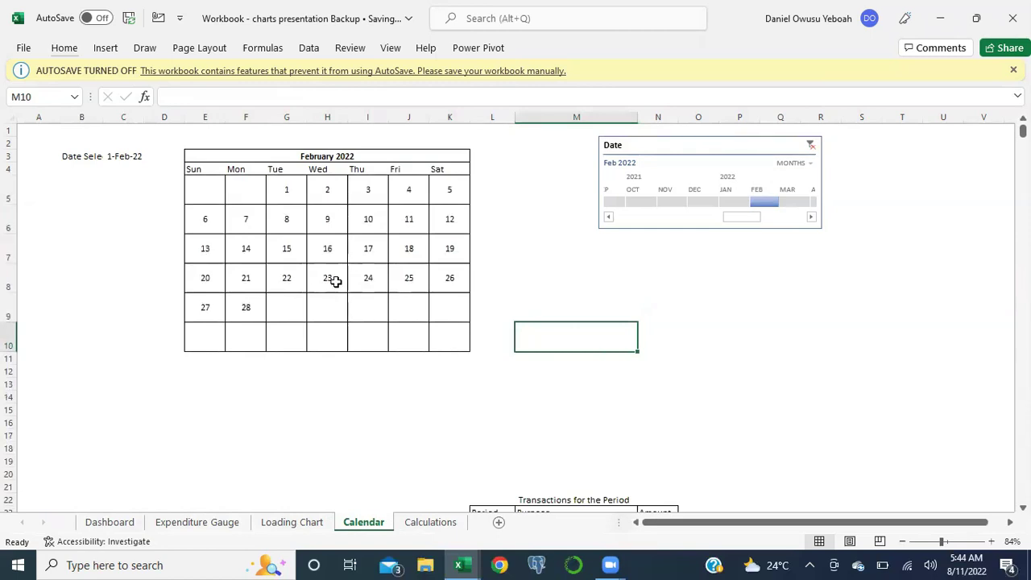
Step: Copy the calendar range E3:K10, paste it as a linked picture, and place the picture just below the Date timeline
{"action": "left_click_drag", "start_coordinate": [191, 158], "coordinate": [461, 339]}
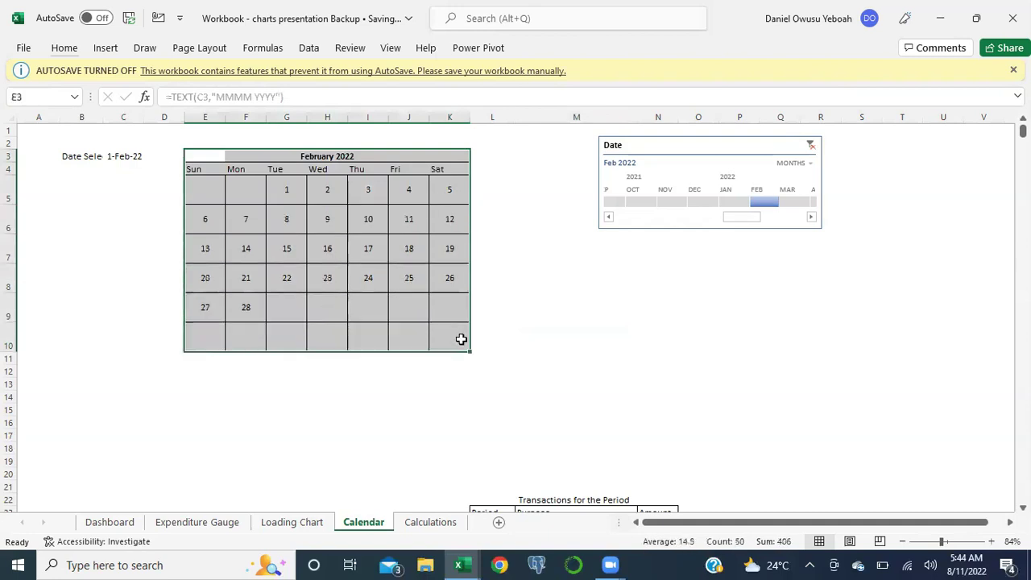
{"action": "key", "text": "ctrl+c"}
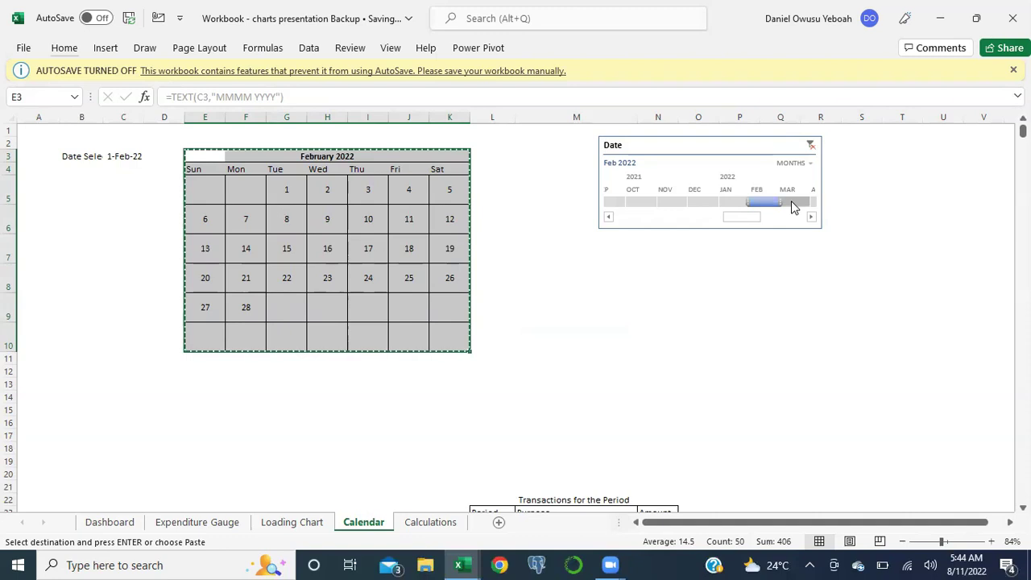
{"action": "left_click", "coordinate": [67, 49]}
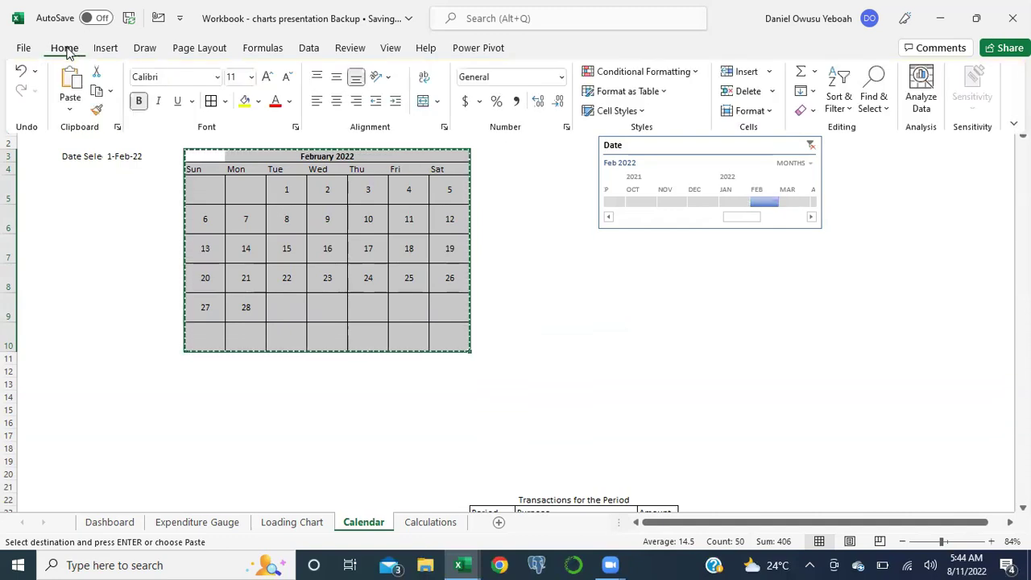
{"action": "left_click", "coordinate": [70, 110]}
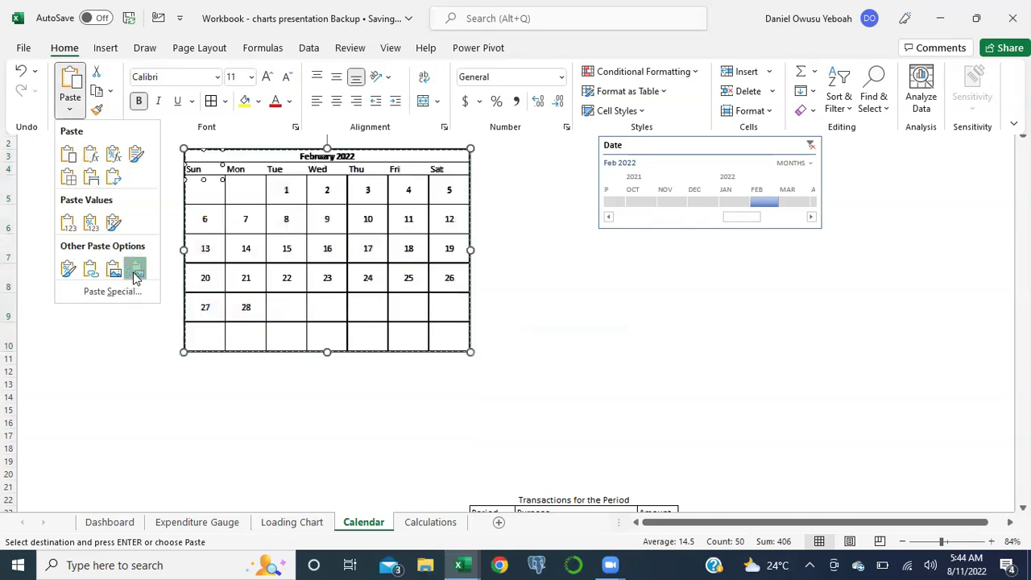
{"action": "left_click", "coordinate": [135, 276]}
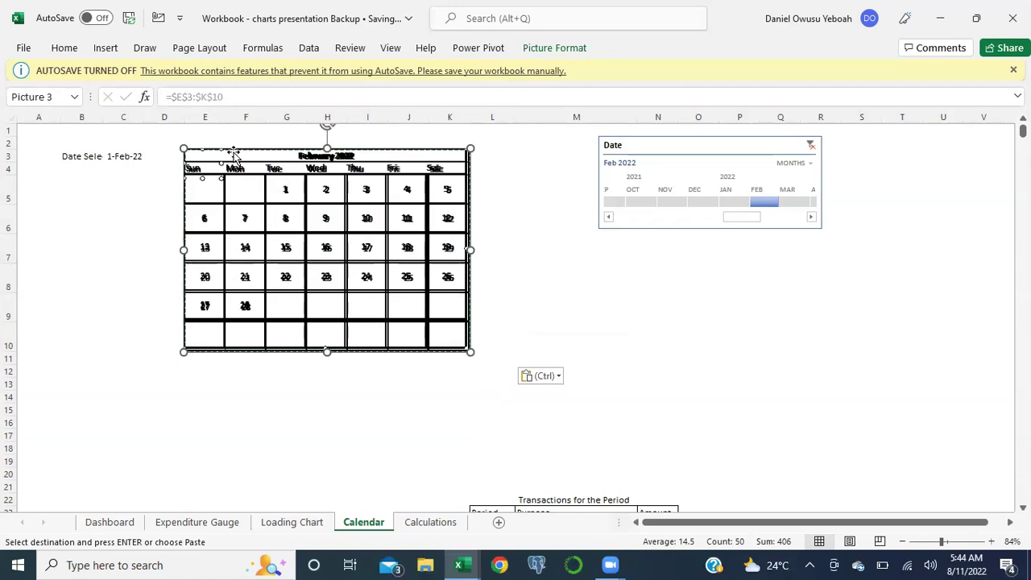
{"action": "left_click_drag", "start_coordinate": [234, 154], "coordinate": [649, 247]}
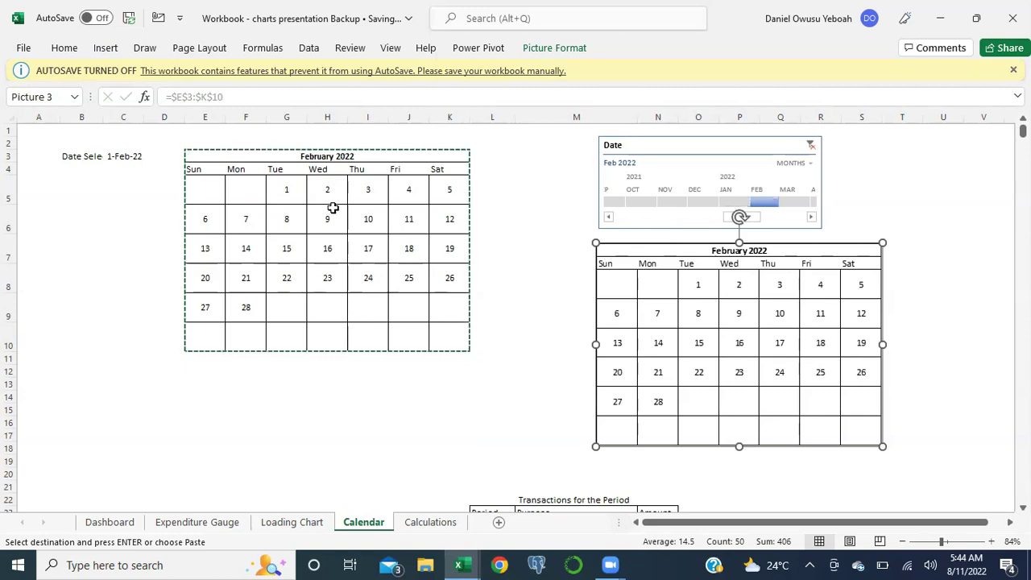
Step: Switch the Date timeline to Dec 2021 to test the linked calendar picture, and cancel the pending copy
{"action": "left_click", "coordinate": [697, 204]}
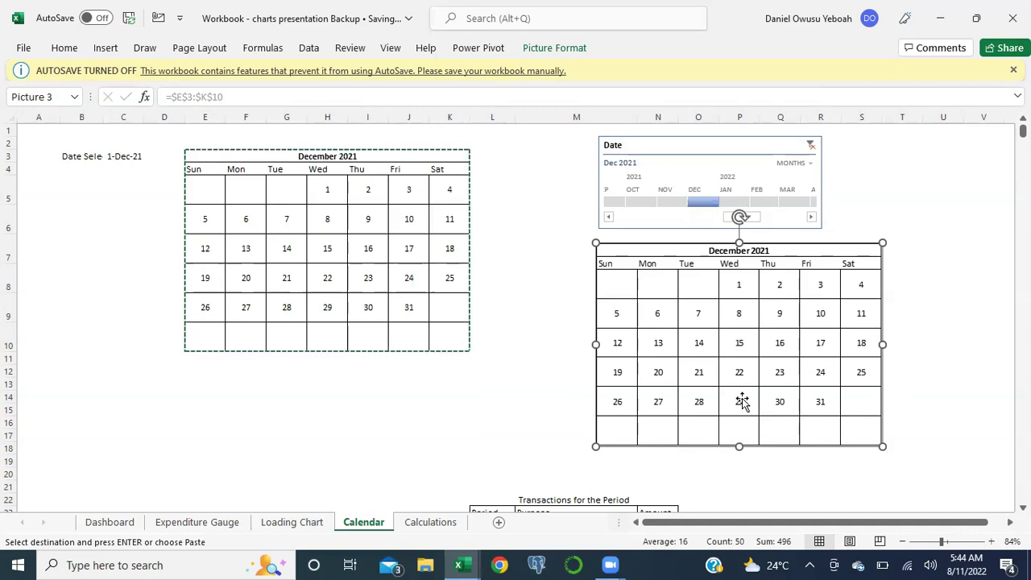
{"action": "left_click", "coordinate": [543, 395]}
{"action": "left_click", "coordinate": [643, 364]}
{"action": "left_click", "coordinate": [511, 395]}
{"action": "left_click", "coordinate": [684, 324]}
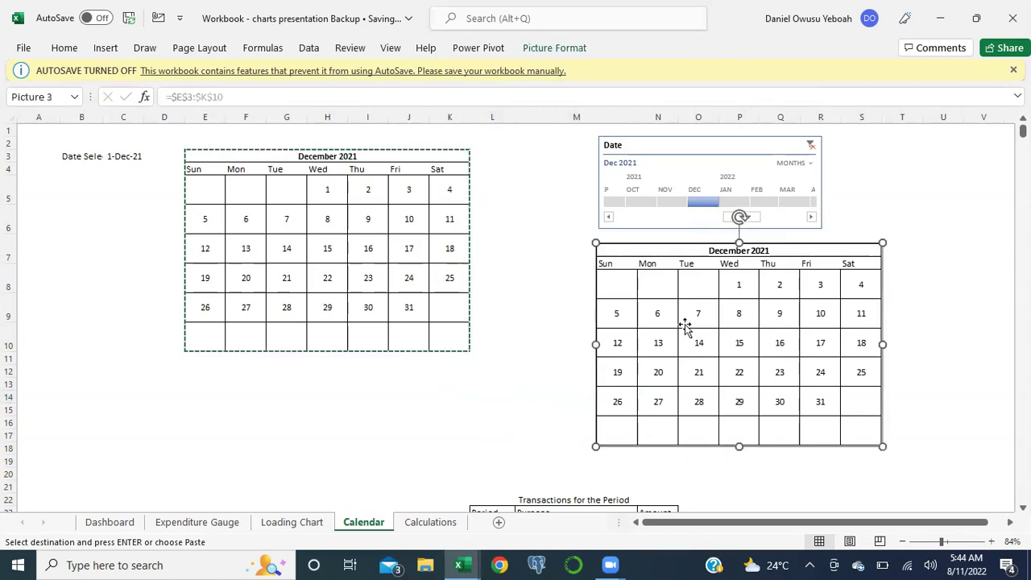
{"action": "key", "text": "Escape"}
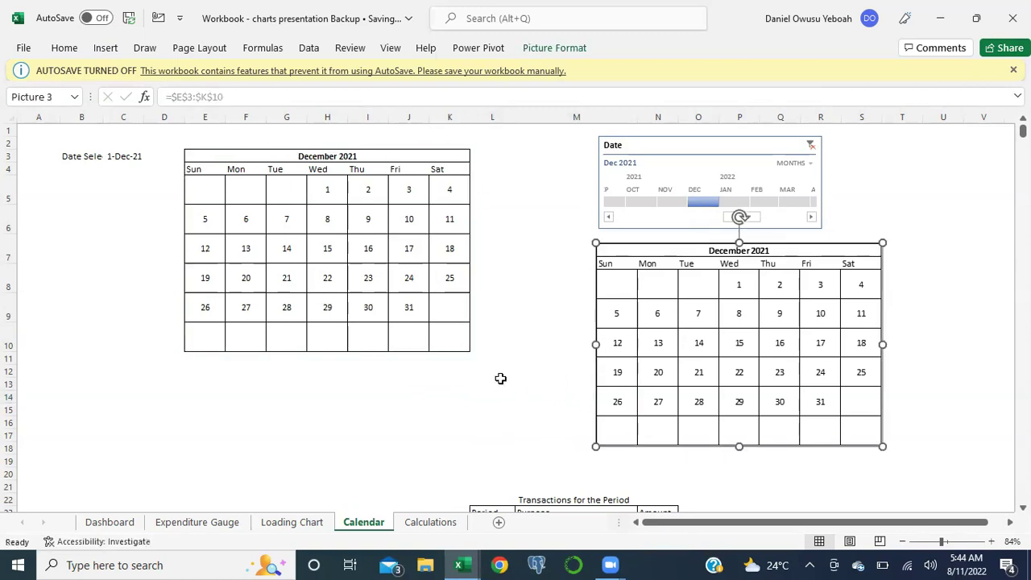
Step: Enter the heading Mapping in P23, beside the Transactions for the Period table
{"action": "scroll", "coordinate": [501, 379], "scroll_direction": "down", "scroll_amount": 2}
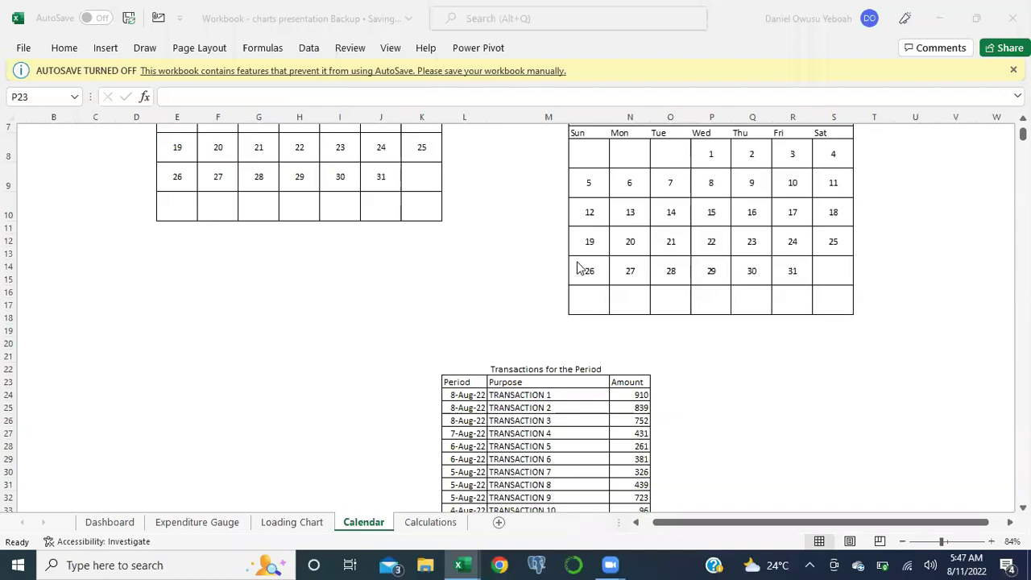
{"action": "scroll", "coordinate": [577, 268], "scroll_direction": "up", "scroll_amount": 2}
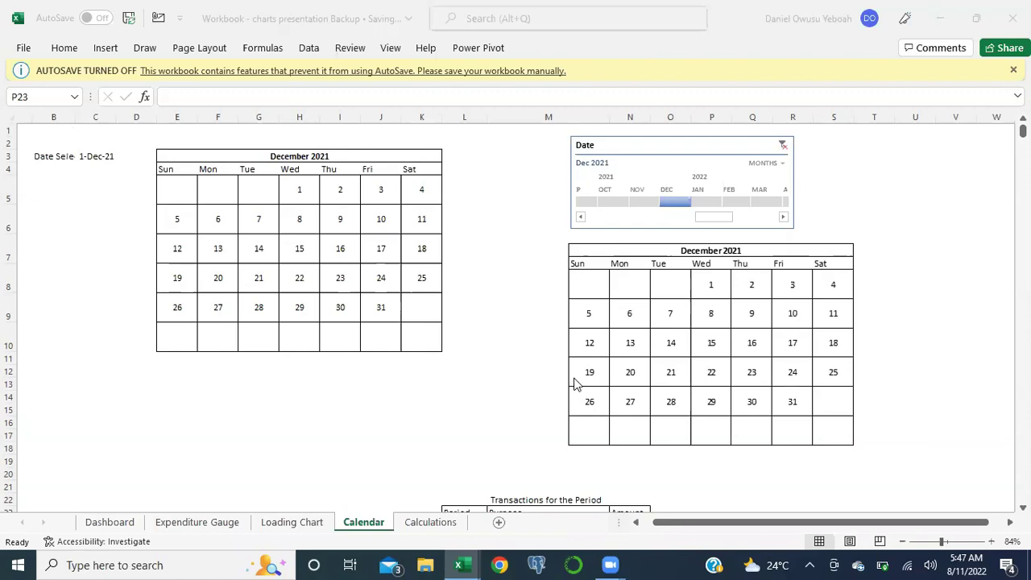
{"action": "scroll", "coordinate": [574, 385], "scroll_direction": "down", "scroll_amount": 9}
{"action": "scroll", "coordinate": [575, 385], "scroll_direction": "up", "scroll_amount": 9}
{"action": "scroll", "coordinate": [596, 373], "scroll_direction": "down", "scroll_amount": 4}
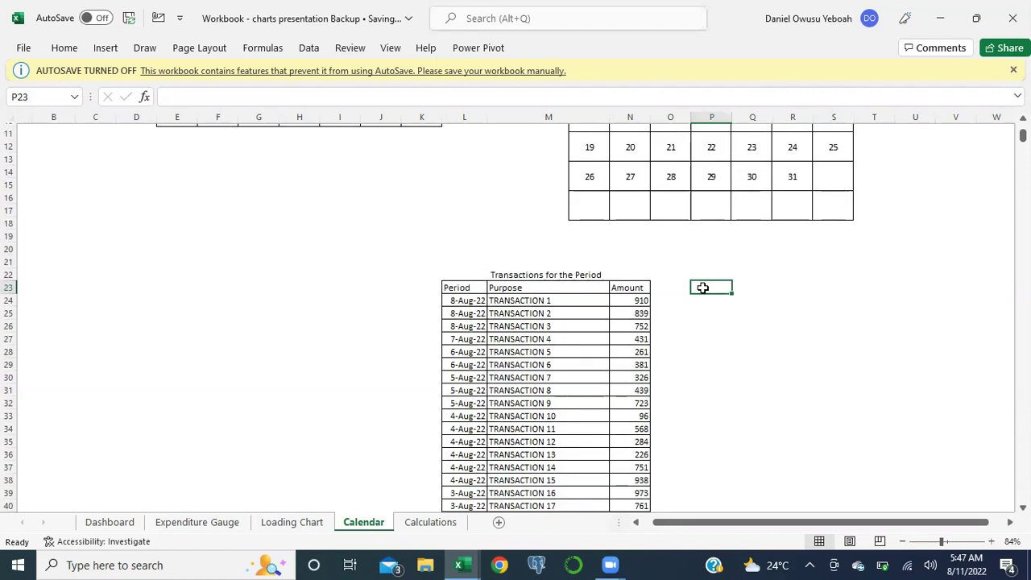
{"action": "scroll", "coordinate": [624, 262], "scroll_direction": "up", "scroll_amount": 1}
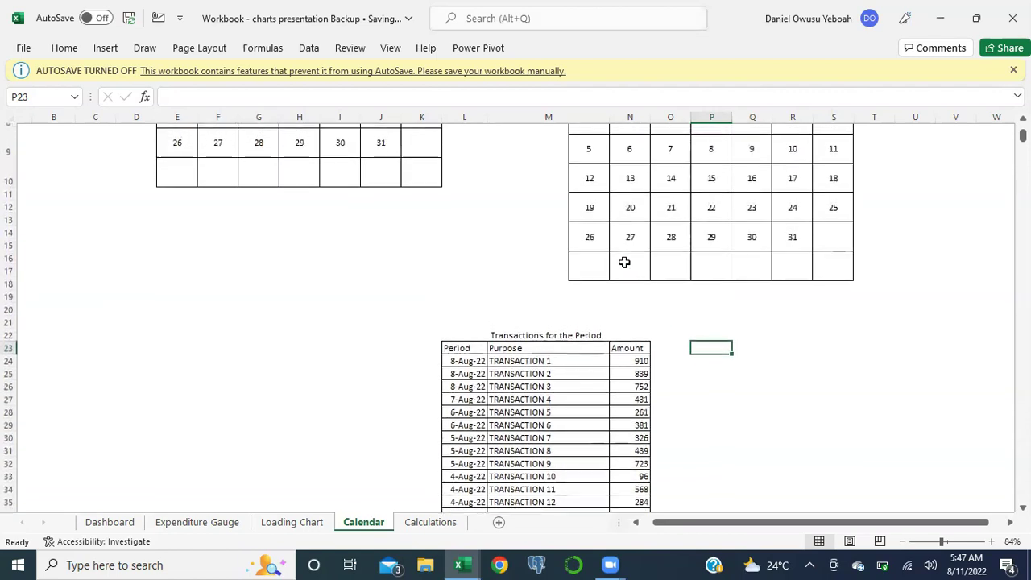
{"action": "scroll", "coordinate": [624, 262], "scroll_direction": "up", "scroll_amount": 1}
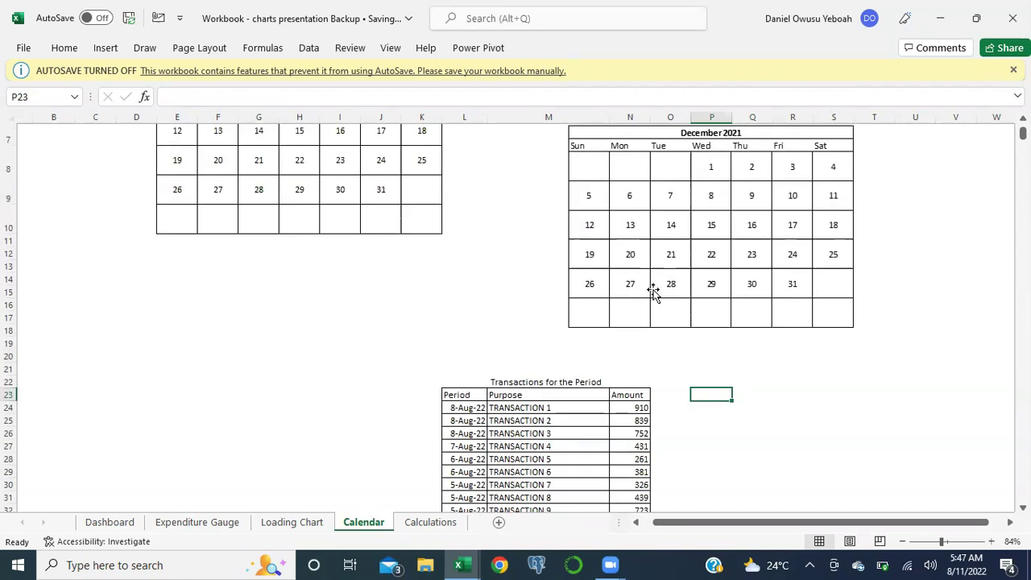
{"action": "type", "text": "Mapping"}
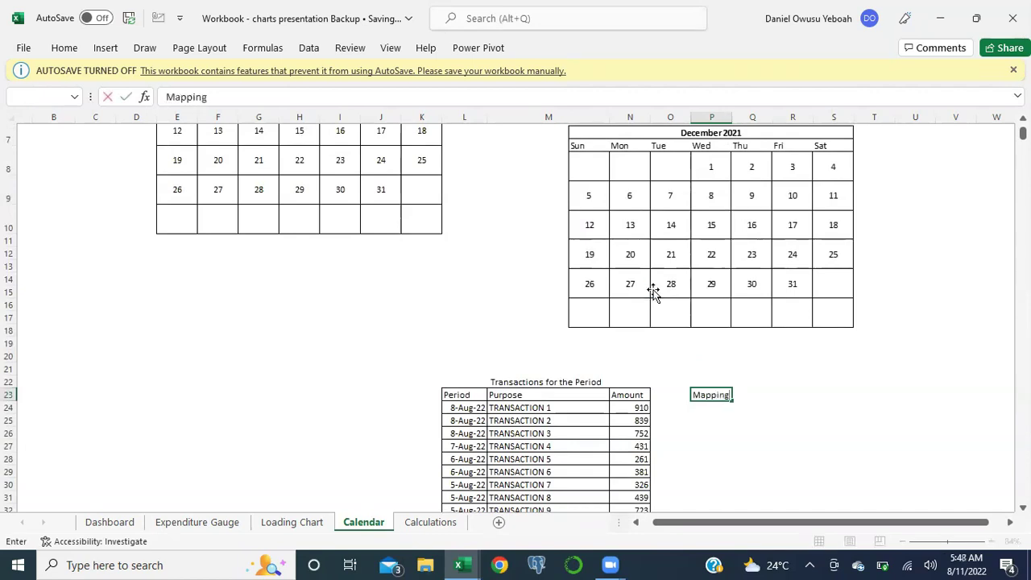
{"action": "key", "text": "Return"}
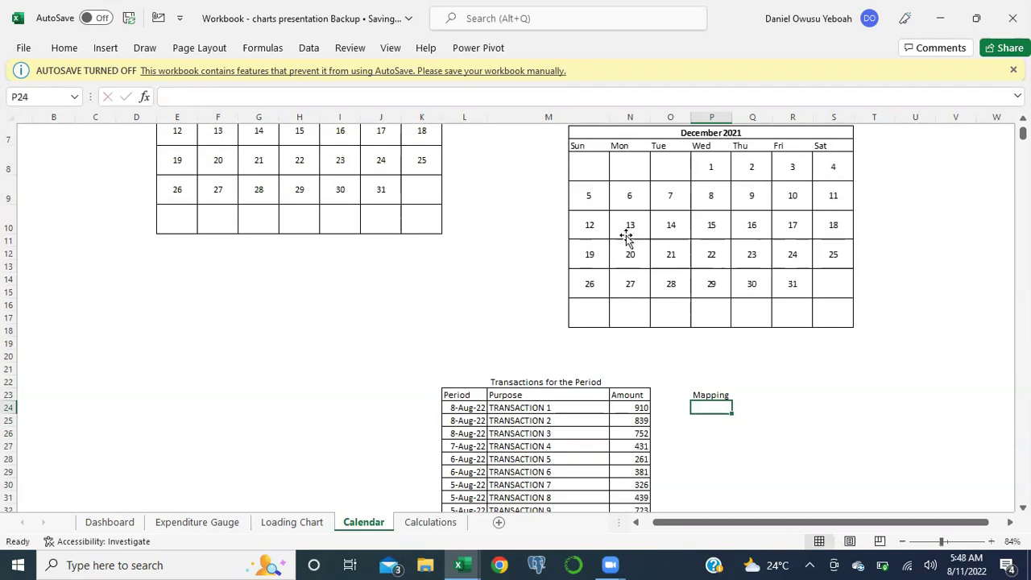
Step: Enter the formula ="Slot "&SEQUENCE(42) in P24 to list a slot label for every cell of the calendar grid
{"action": "left_click", "coordinate": [576, 158]}
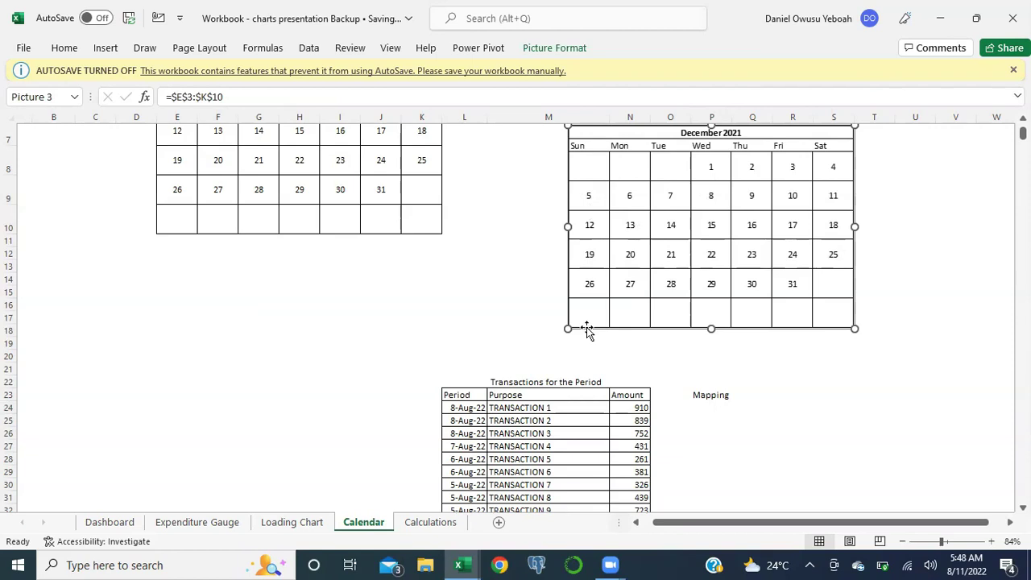
{"action": "left_click", "coordinate": [715, 407]}
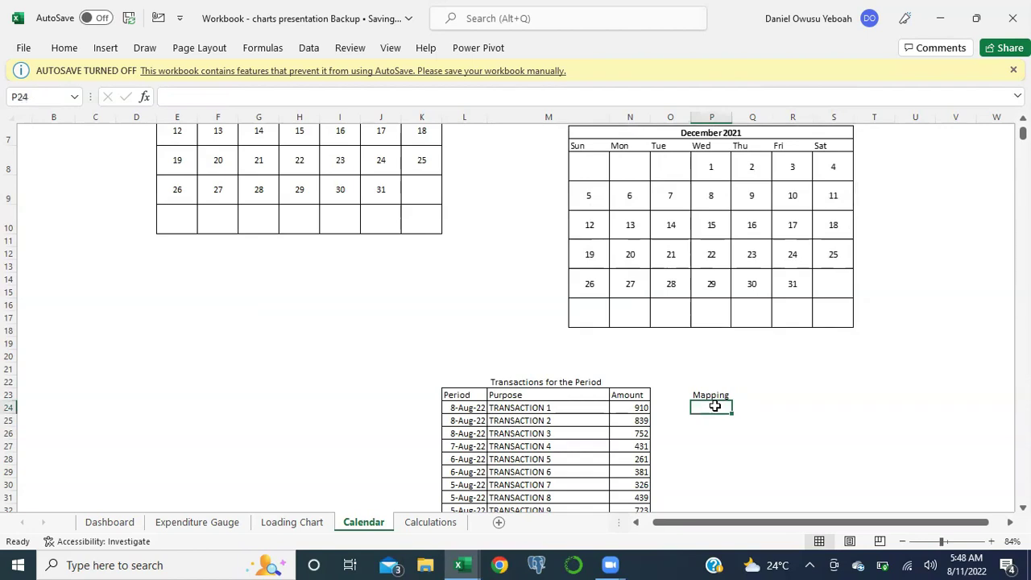
{"action": "type", "text": "="}
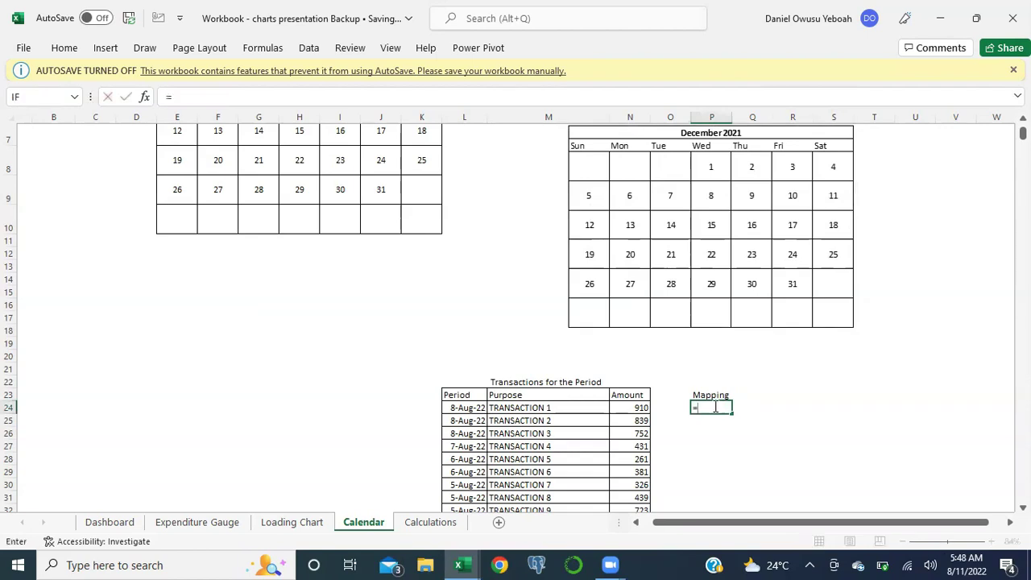
{"action": "type", "text": "\"Slot &seq"}
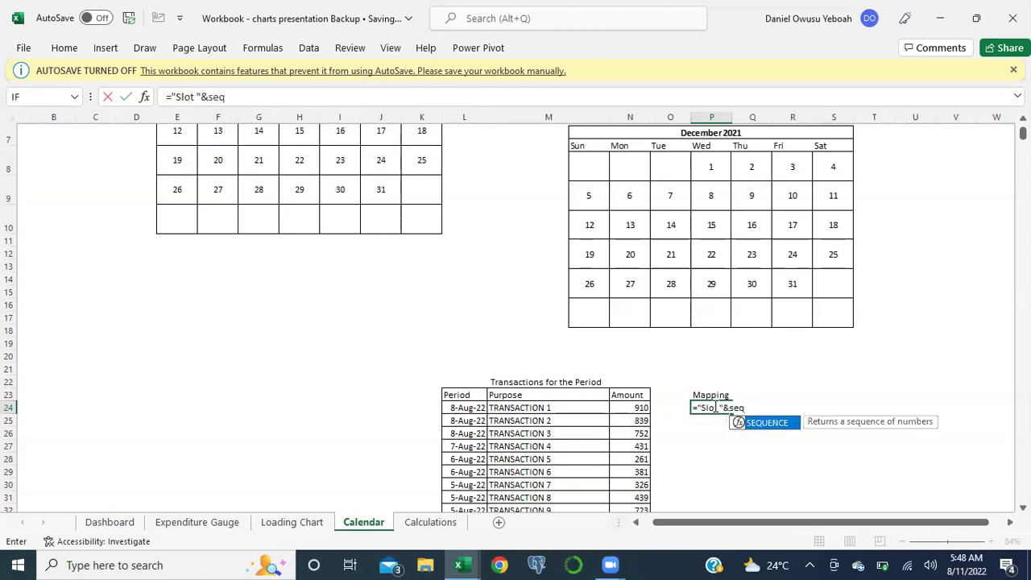
{"action": "key", "text": "Tab"}
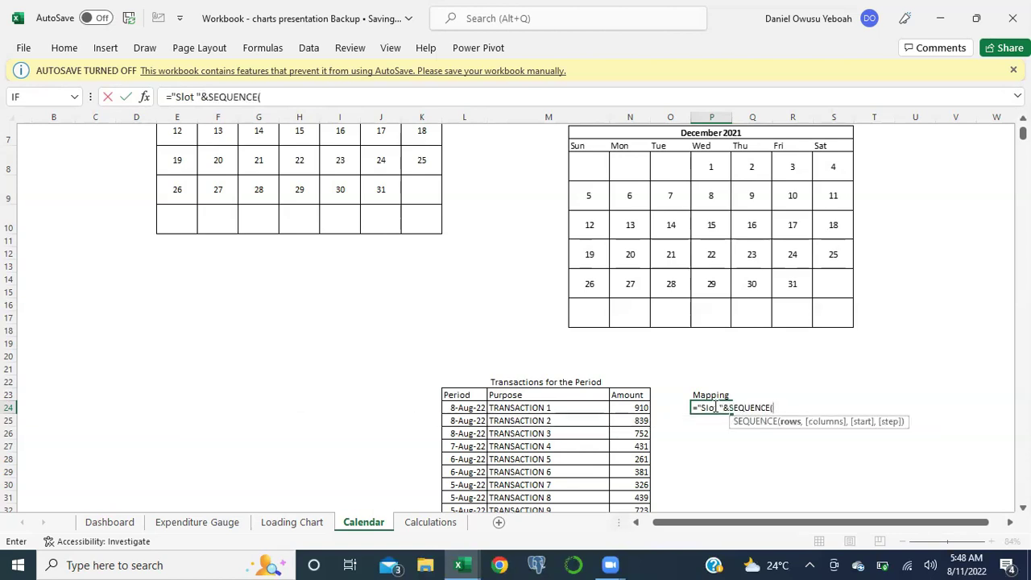
{"action": "type", "text": "6"}
{"action": "key", "text": "BackSpace"}
{"action": "type", "text": "42)"}
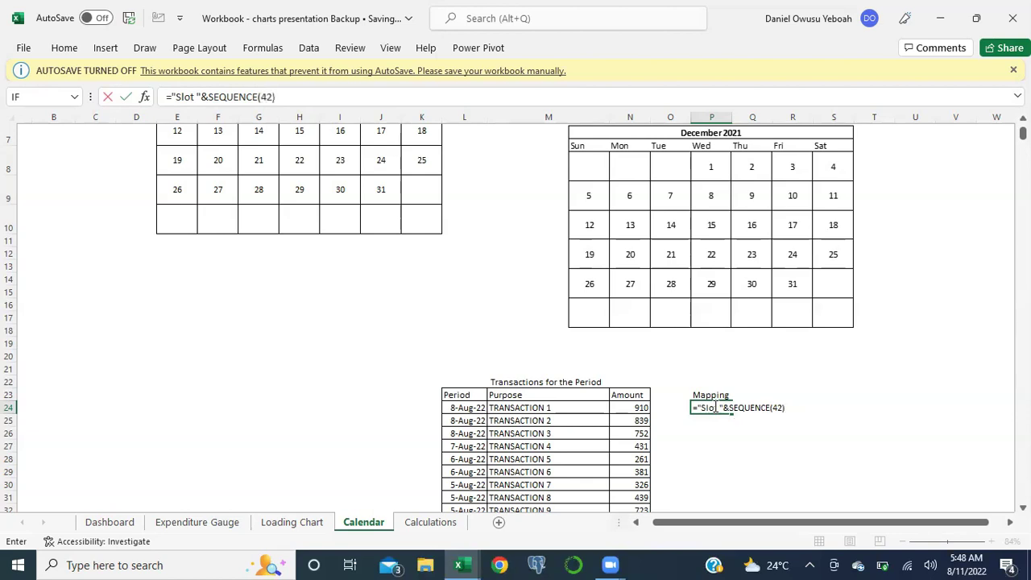
{"action": "key", "text": "Return"}
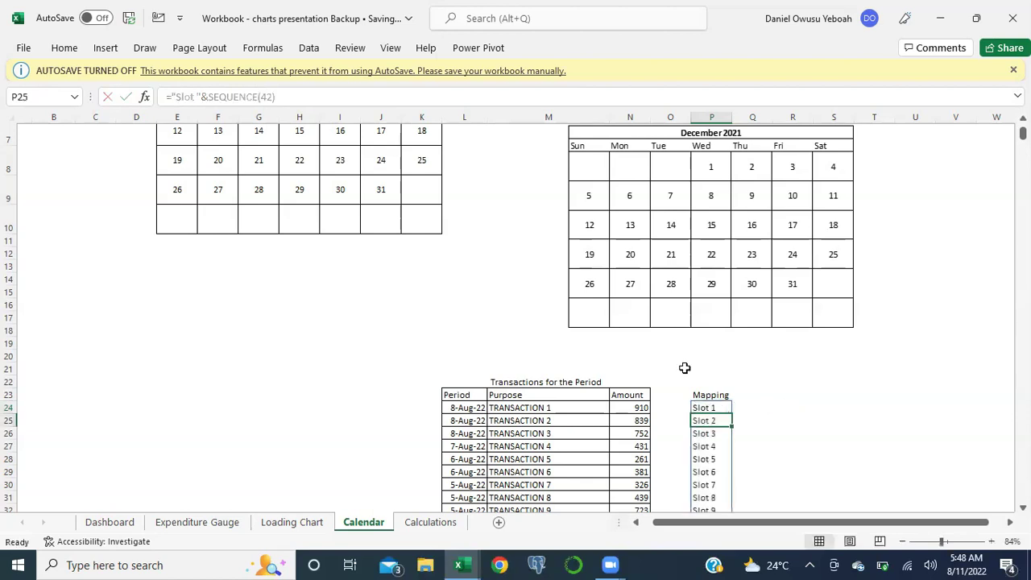
Step: Enter the formula =TRANSPOSE(E5:K5) in Q24 to list the calendar's first week downward beside the slot labels
{"action": "scroll", "coordinate": [673, 356], "scroll_direction": "down", "scroll_amount": 2}
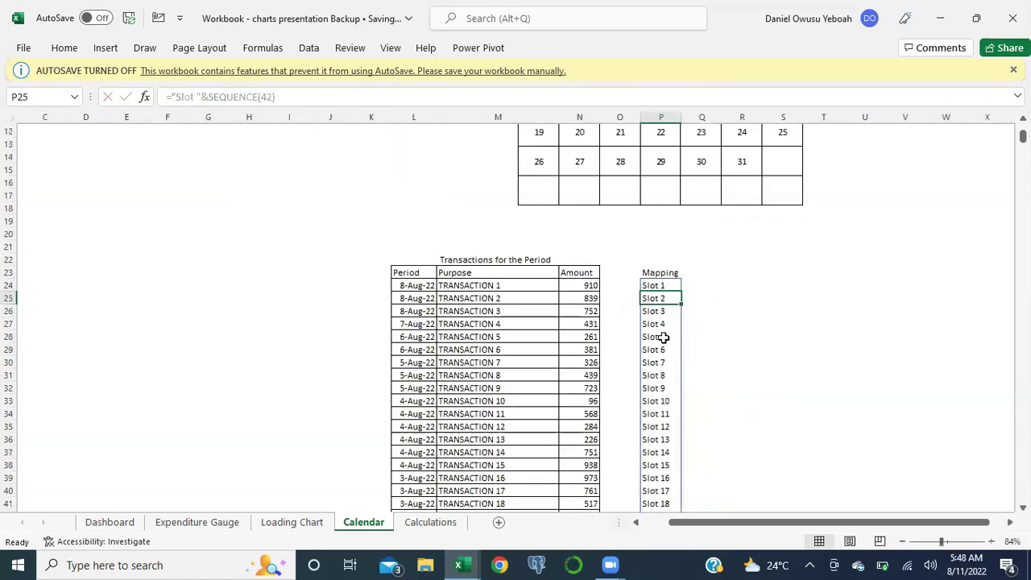
{"action": "scroll", "coordinate": [665, 346], "scroll_direction": "up", "scroll_amount": 2}
{"action": "scroll", "coordinate": [662, 393], "scroll_direction": "up", "scroll_amount": 2}
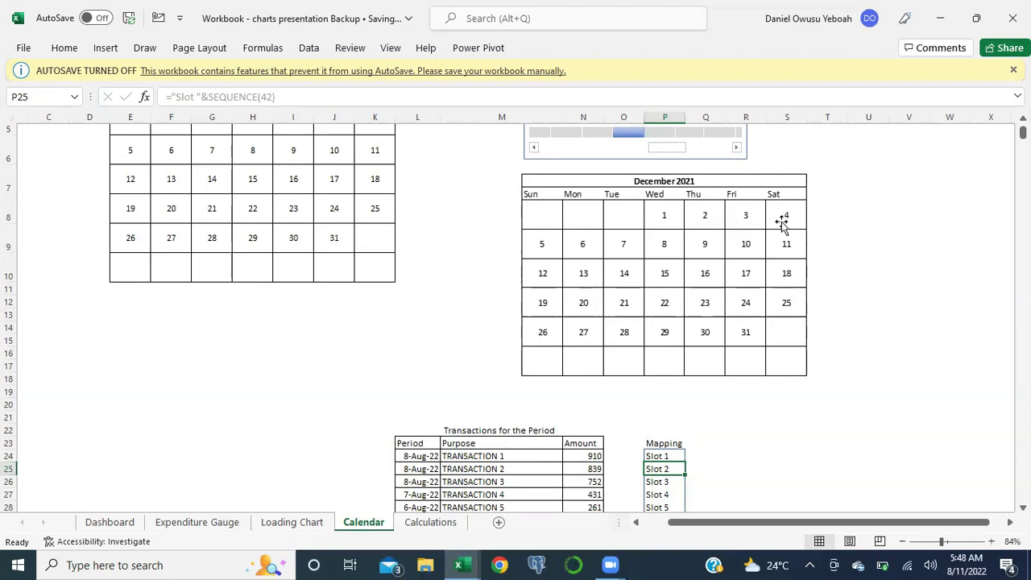
{"action": "scroll", "coordinate": [746, 377], "scroll_direction": "down", "scroll_amount": 1}
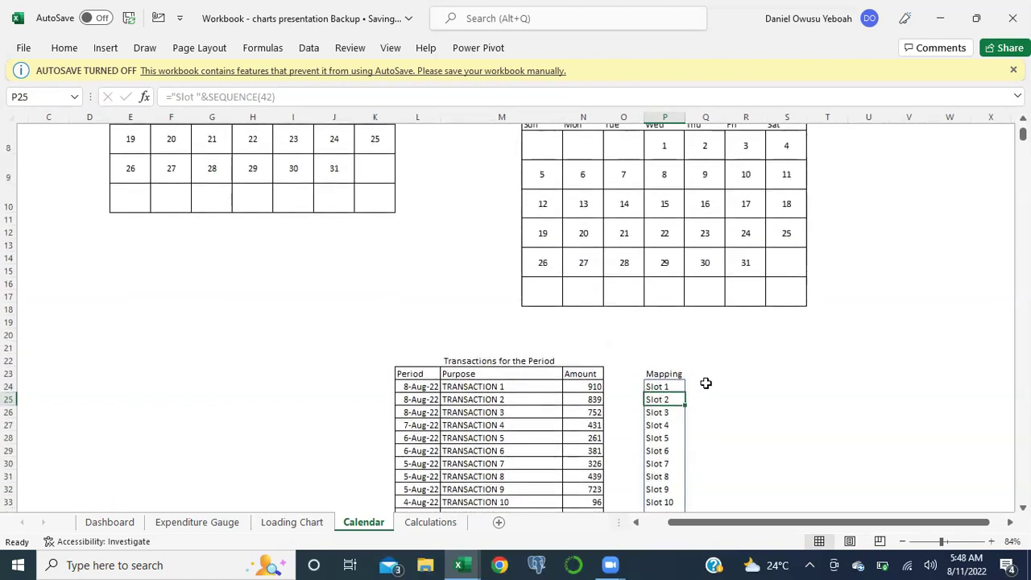
{"action": "left_click", "coordinate": [705, 385]}
{"action": "scroll", "coordinate": [681, 409], "scroll_direction": "up", "scroll_amount": 1}
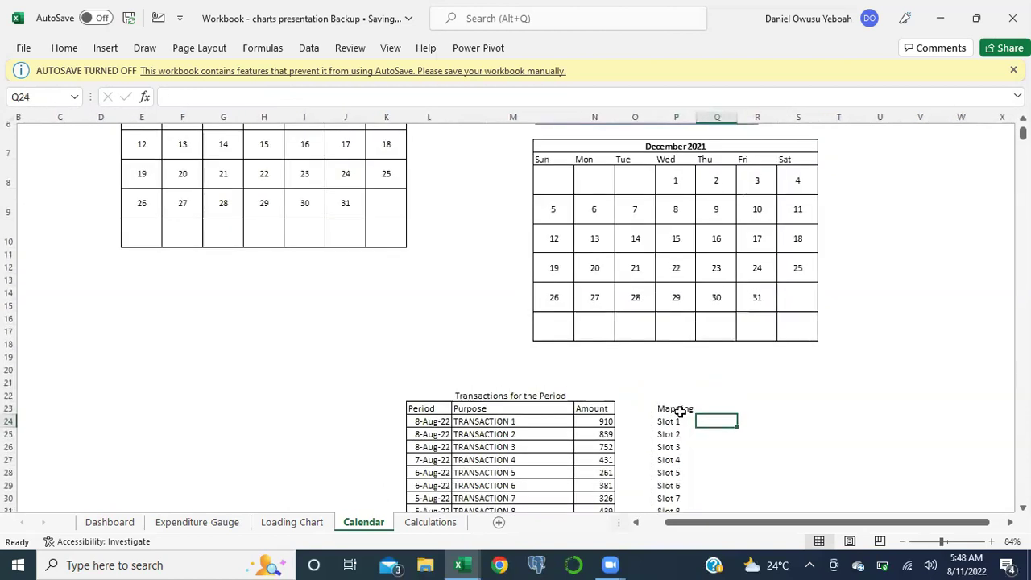
{"action": "scroll", "coordinate": [607, 230], "scroll_direction": "up", "scroll_amount": 1}
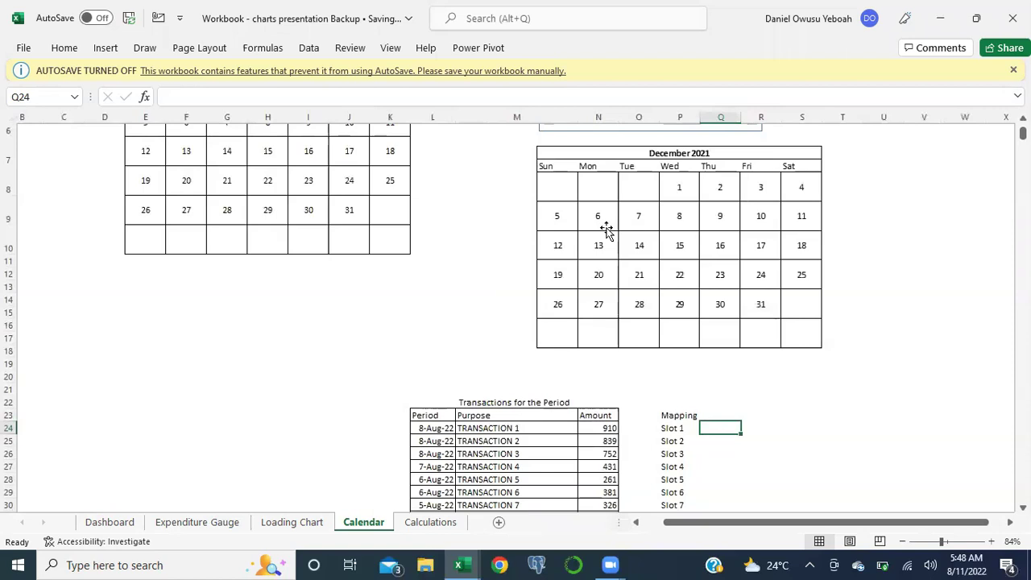
{"action": "type", "text": "=TRANSPOSE("}
{"action": "key", "text": "Up"}
{"action": "key", "text": "Up"}
{"action": "key", "text": "Up"}
{"action": "key", "text": "Up"}
{"action": "key", "text": "Up"}
{"action": "key", "text": "Up"}
{"action": "key", "text": "Up"}
{"action": "key", "text": "Up"}
{"action": "key", "text": "Up"}
{"action": "key", "text": "Up"}
{"action": "key", "text": "Up"}
{"action": "key", "text": "Up"}
{"action": "key", "text": "Up"}
{"action": "key", "text": "Up"}
{"action": "key", "text": "Up"}
{"action": "key", "text": "Up"}
{"action": "key", "text": "Up"}
{"action": "key", "text": "Up"}
{"action": "key", "text": "Up"}
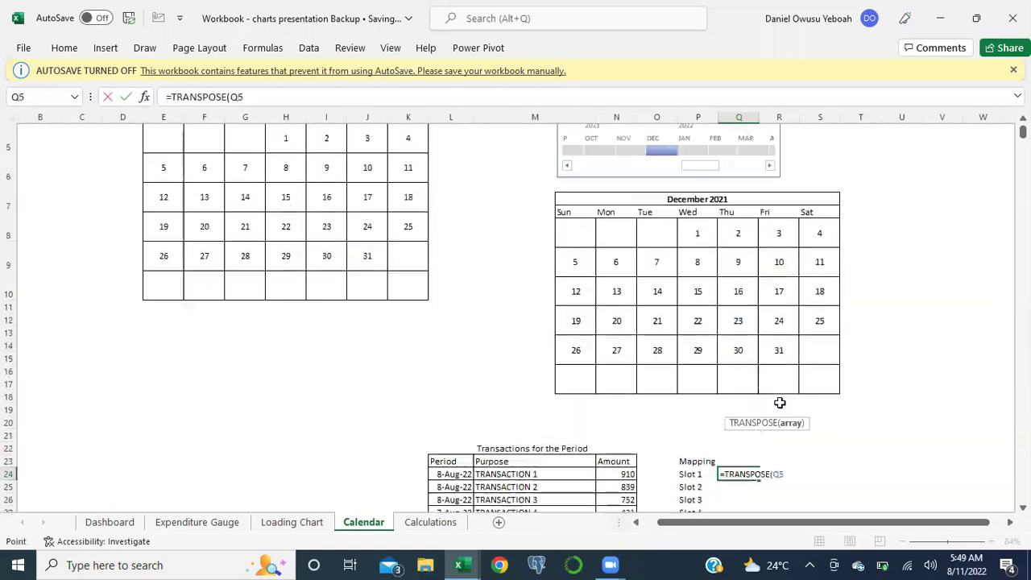
{"action": "key", "text": "Left"}
{"action": "key", "text": "Down"}
{"action": "key", "text": "Down"}
{"action": "key", "text": "Down"}
{"action": "key", "text": "Left"}
{"action": "key", "text": "Left"}
{"action": "key", "text": "Left"}
{"action": "key", "text": "Left"}
{"action": "key", "text": "Right"}
{"action": "key", "text": "Right"}
{"action": "key", "text": "Down"}
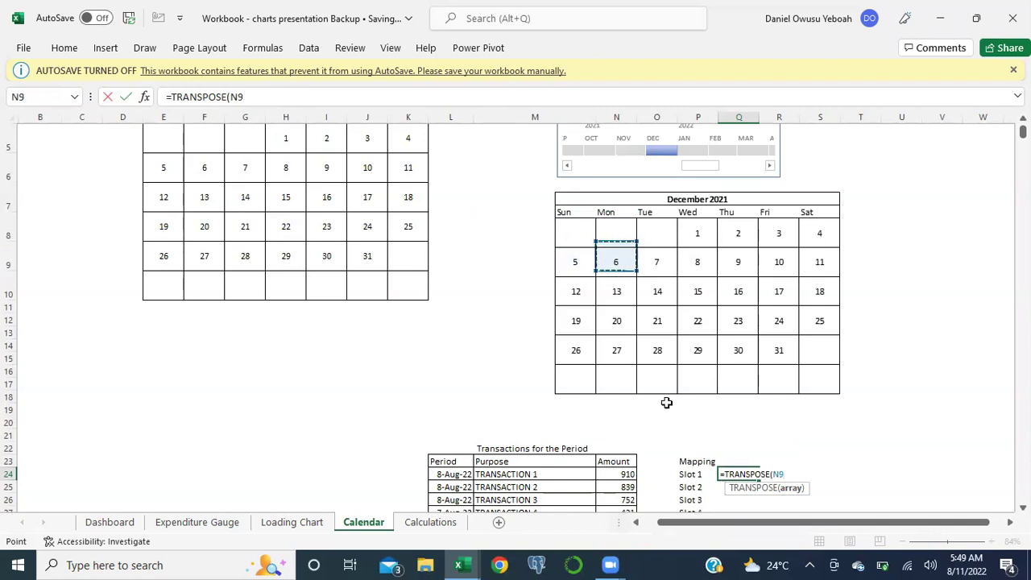
{"action": "scroll", "coordinate": [438, 359], "scroll_direction": "up", "scroll_amount": 1}
{"action": "left_click", "coordinate": [167, 152]}
{"action": "left_click_drag", "start_coordinate": [227, 153], "coordinate": [407, 158]}
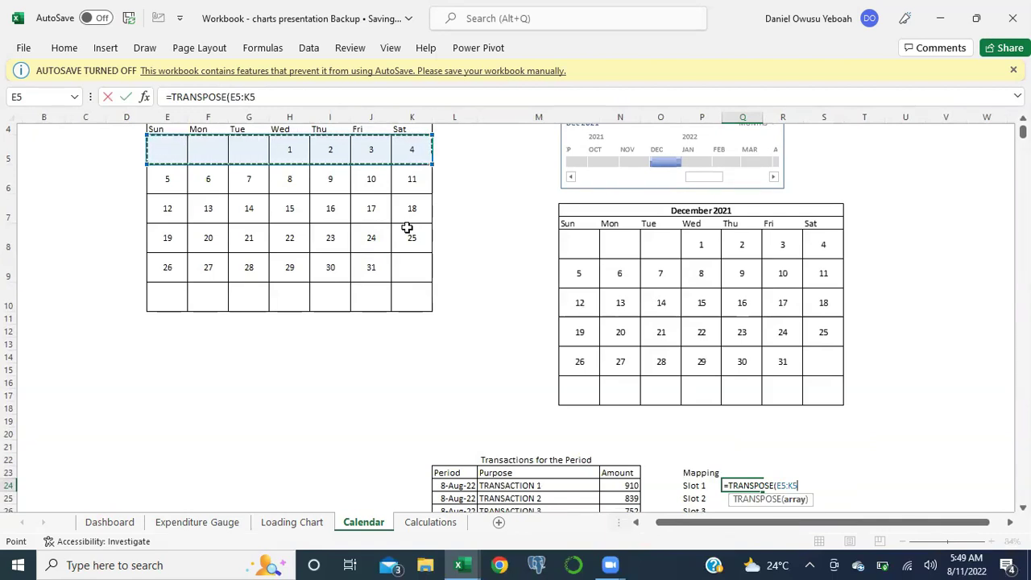
{"action": "type", "text": ")"}
{"action": "scroll", "coordinate": [483, 237], "scroll_direction": "down", "scroll_amount": 1}
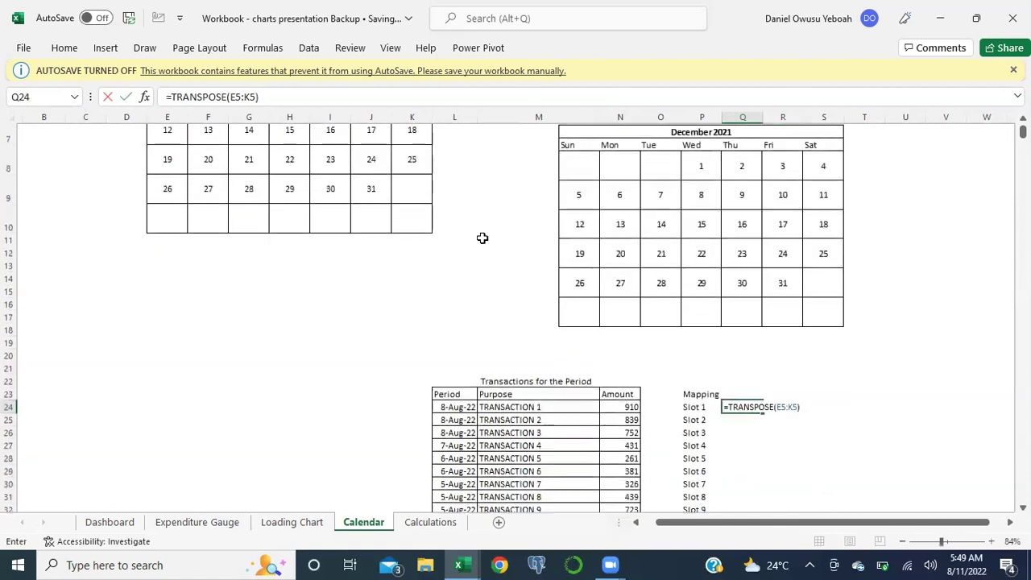
{"action": "key", "text": "Return"}
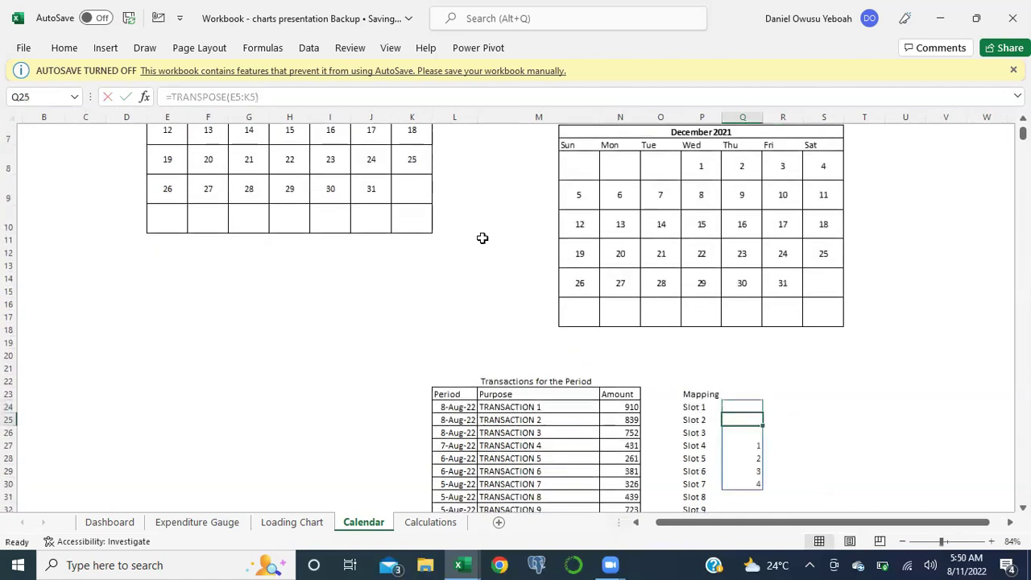
Step: Extend the Q24 formula to =TRANSPOSE(E5:K5)+C3 so that the selected date is added to the day numbers
{"action": "scroll", "coordinate": [534, 347], "scroll_direction": "up", "scroll_amount": 2}
{"action": "scroll", "coordinate": [535, 347], "scroll_direction": "left", "scroll_amount": 1}
{"action": "left_click", "coordinate": [753, 462]}
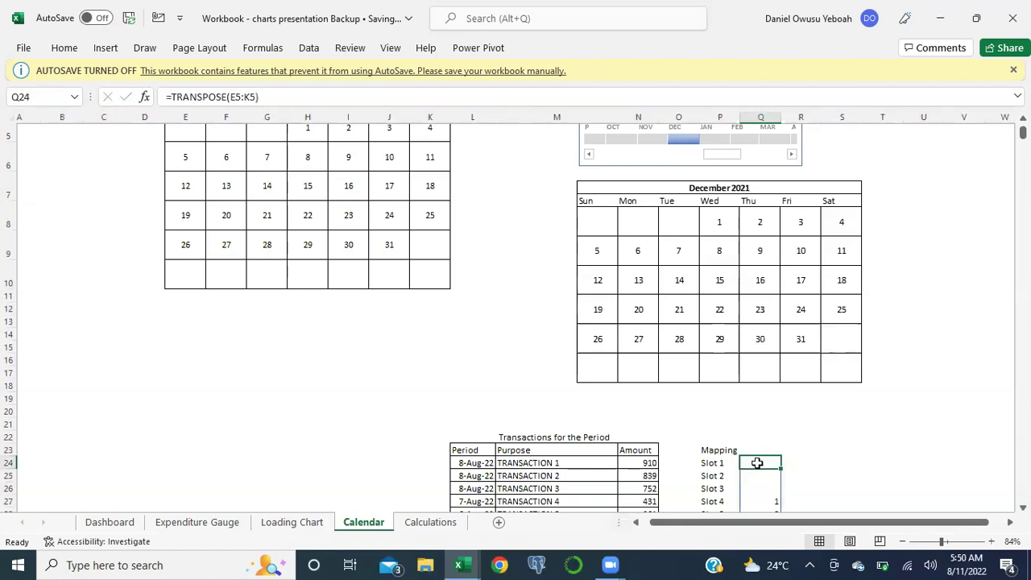
{"action": "double_click", "coordinate": [754, 462]}
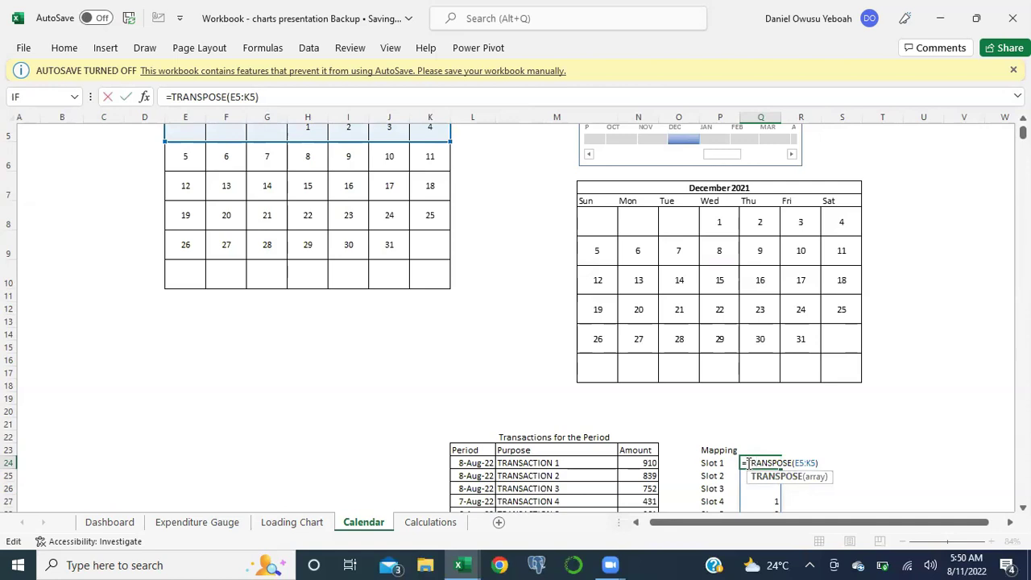
{"action": "left_click", "coordinate": [749, 463]}
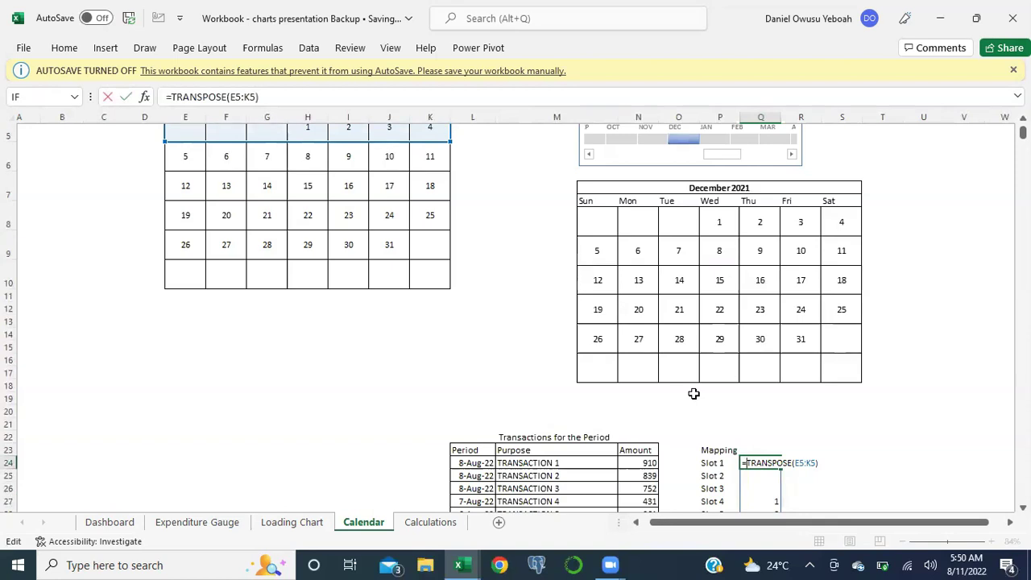
{"action": "scroll", "coordinate": [663, 395], "scroll_direction": "down", "scroll_amount": 2}
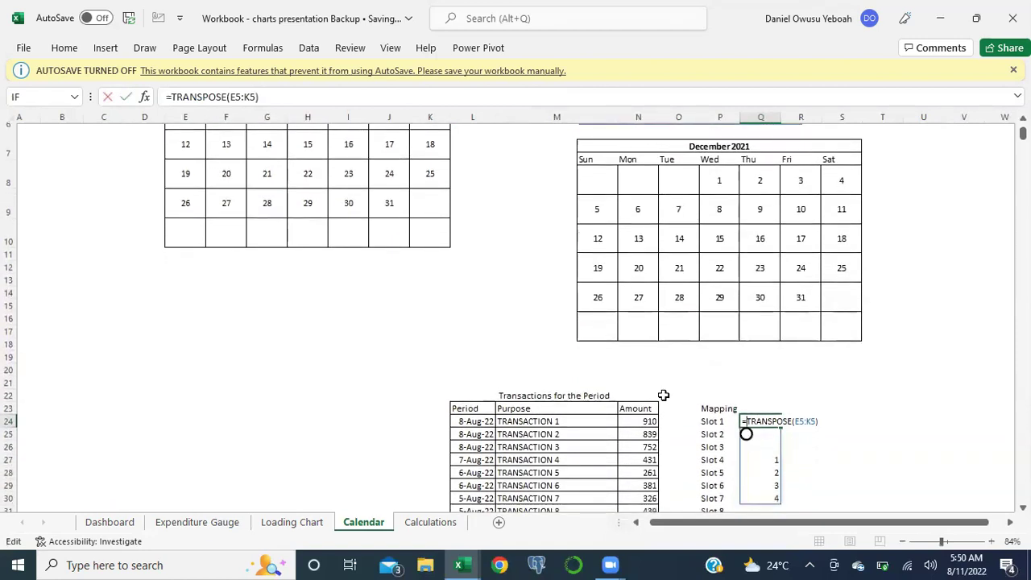
{"action": "scroll", "coordinate": [663, 395], "scroll_direction": "up", "scroll_amount": 2}
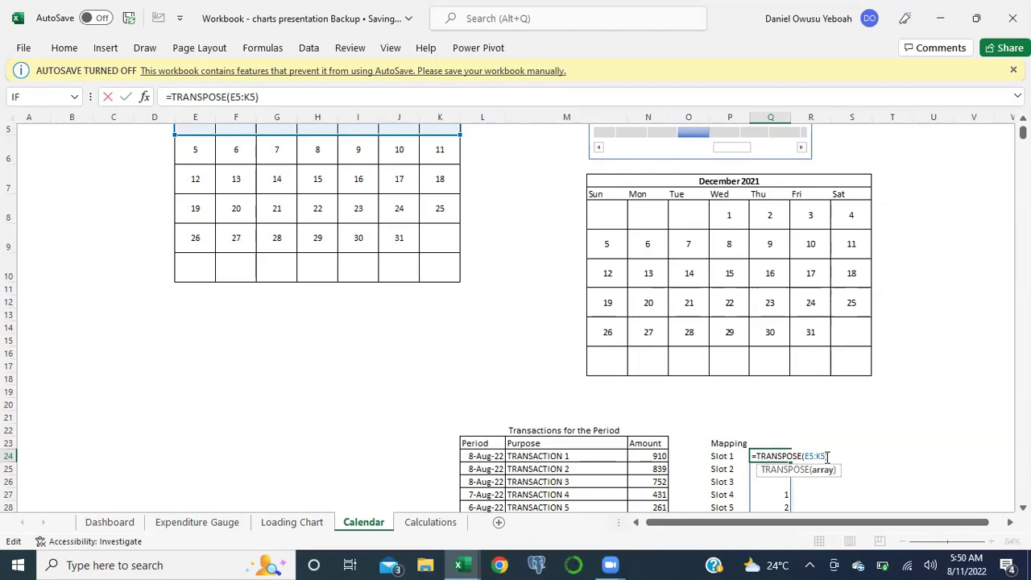
{"action": "type", "text": ")+"}
{"action": "scroll", "coordinate": [588, 405], "scroll_direction": "up", "scroll_amount": 2}
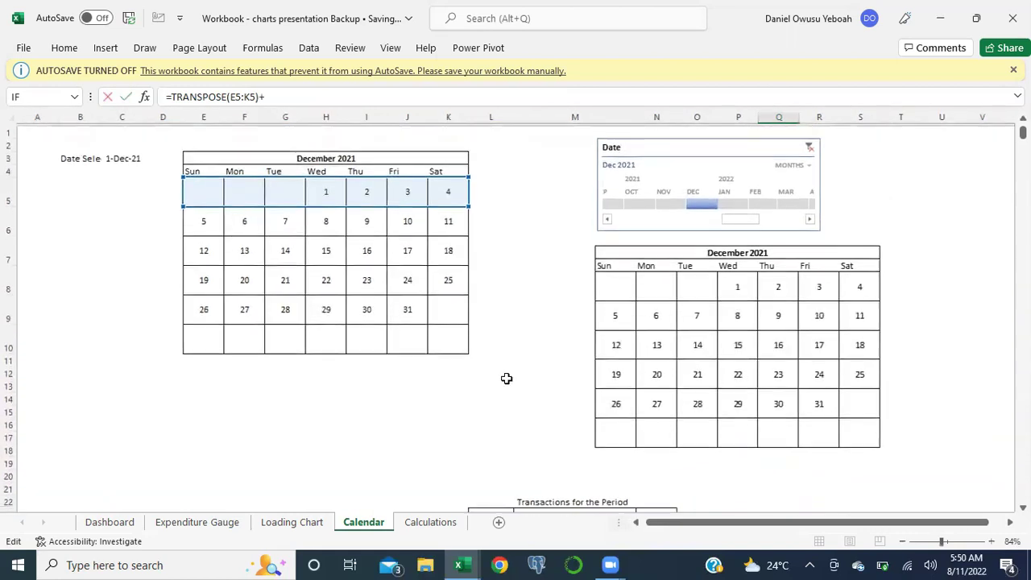
{"action": "left_click", "coordinate": [121, 156]}
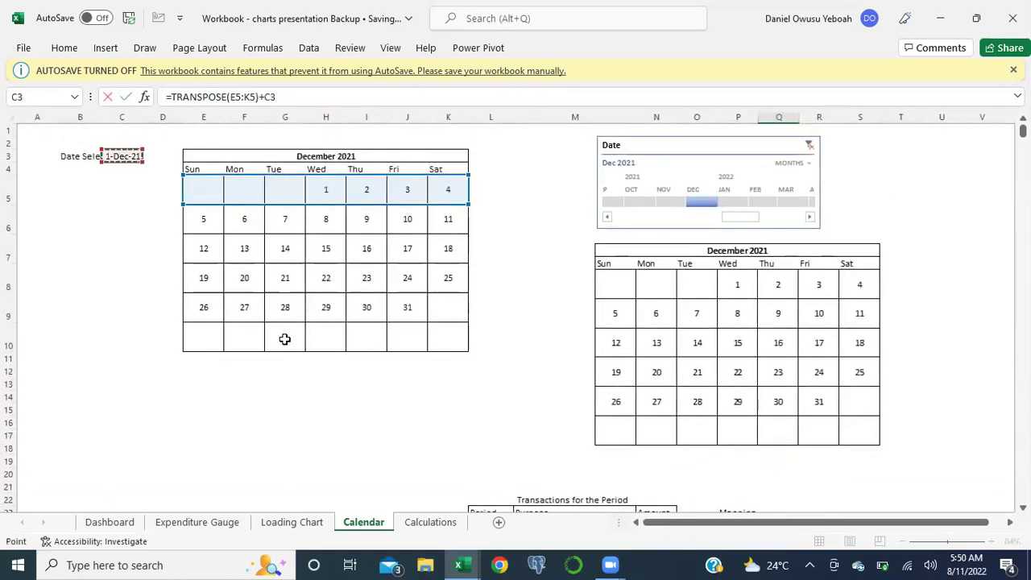
{"action": "scroll", "coordinate": [285, 339], "scroll_direction": "down", "scroll_amount": 3}
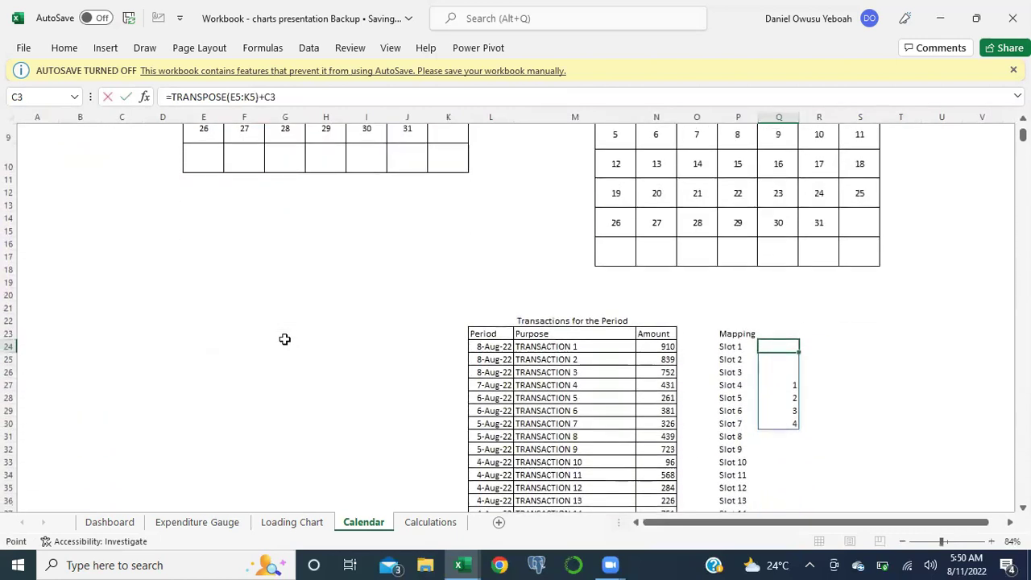
{"action": "key", "text": "Return"}
Step: Format the spilled results in Q24:Q30 as dates
{"action": "key", "text": "Up"}
{"action": "key", "text": "Up"}
{"action": "key", "text": "Down"}
{"action": "key", "text": "ctrl+shift+Down"}
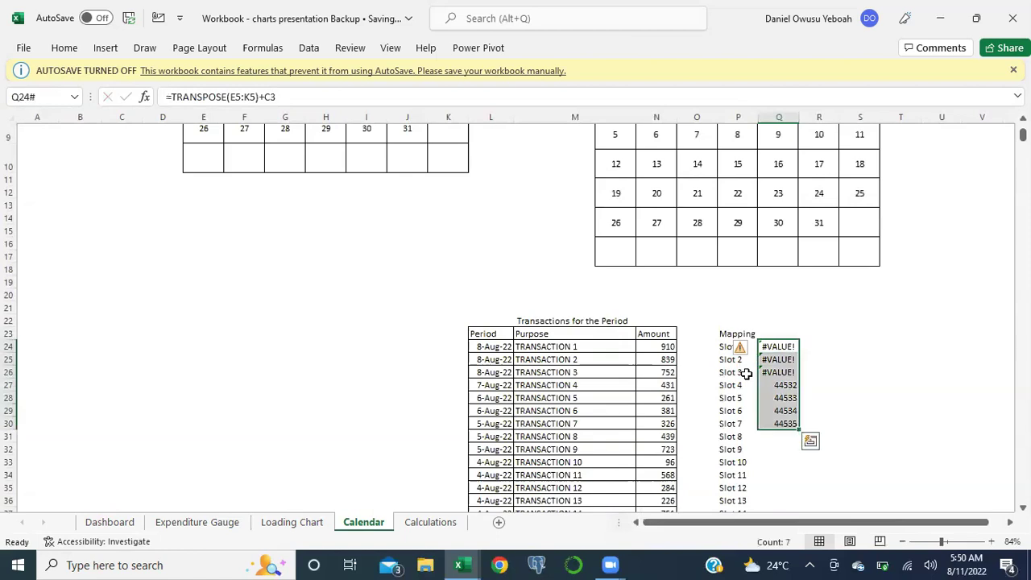
{"action": "key", "text": "ctrl+shift+3"}
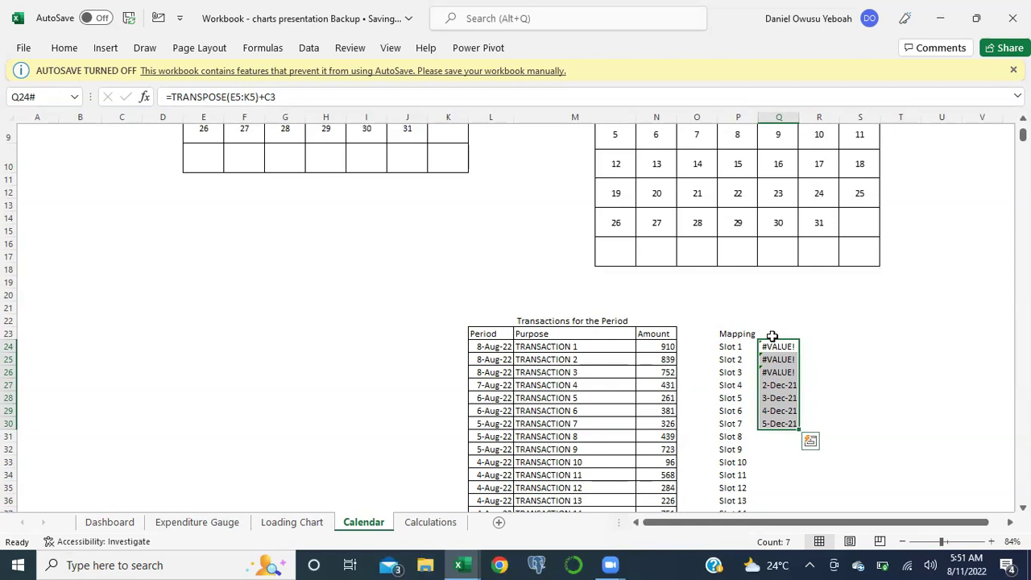
Step: Subtract one day in the Q24 formula, making it =TRANSPOSE(E5:K5)+C3-1
{"action": "key", "text": "F2"}
{"action": "type", "text": "-1"}
{"action": "key", "text": "Return"}
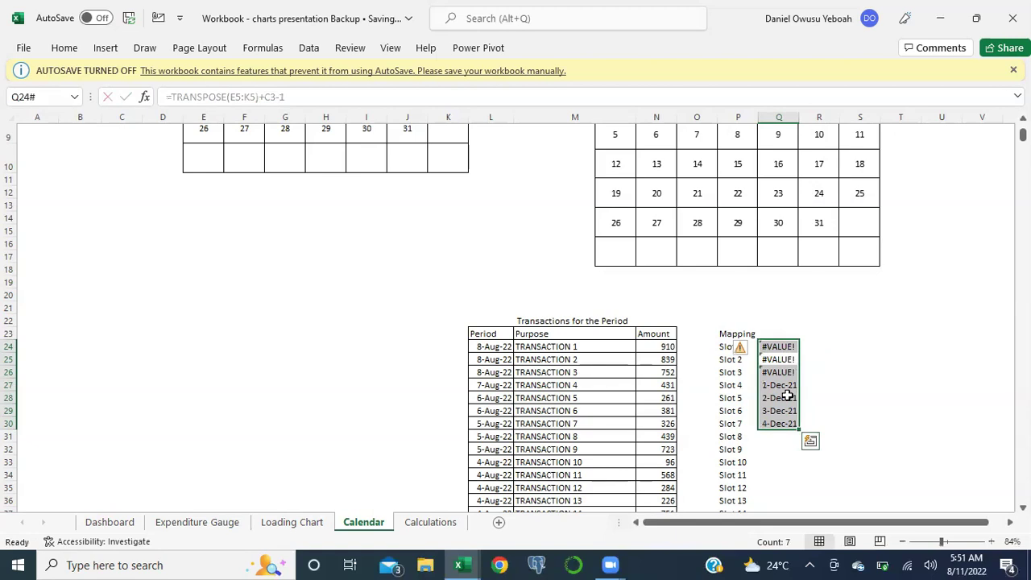
Step: Wrap the Q24 formula in IFERROR with an empty fallback: =IFERROR(TRANSPOSE(E5:K5)+C3-1,"")
{"action": "scroll", "coordinate": [617, 387], "scroll_direction": "up", "scroll_amount": 1}
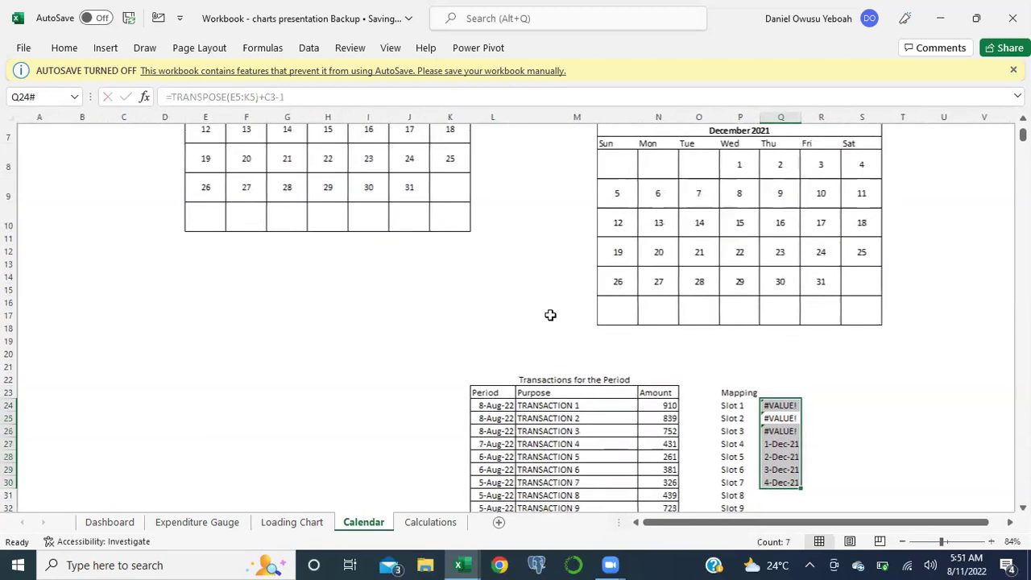
{"action": "left_click", "coordinate": [788, 405]}
{"action": "left_click", "coordinate": [173, 97]}
{"action": "type", "text": "ife"}
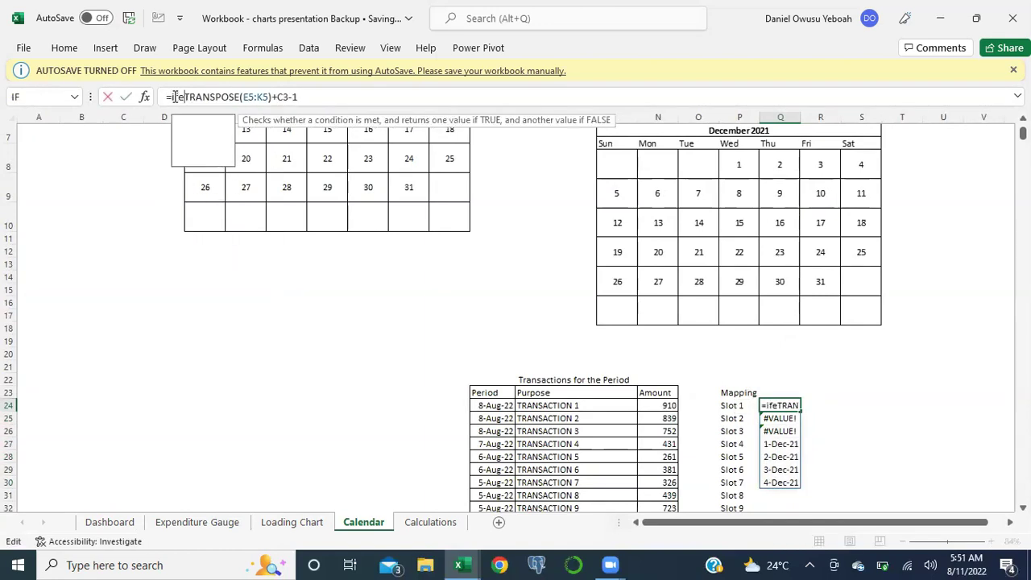
{"action": "key", "text": "Tab"}
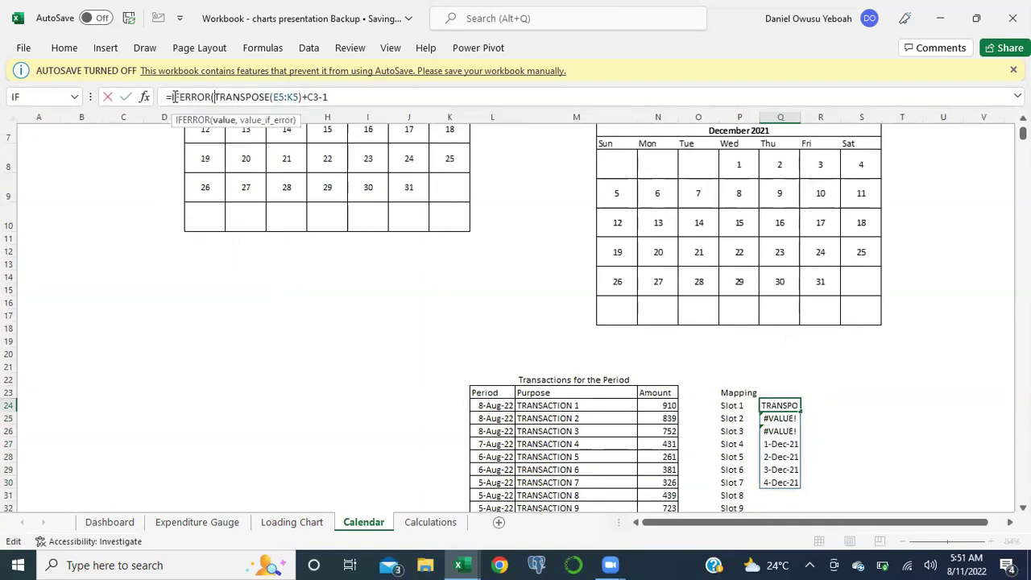
{"action": "left_click", "coordinate": [335, 98]}
{"action": "type", "text": ",\"\")"}
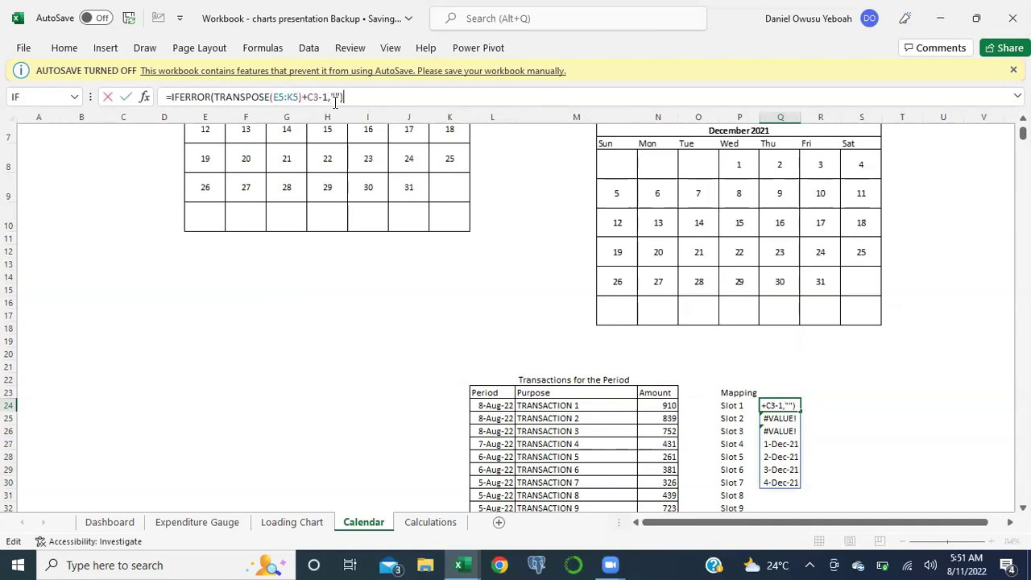
{"action": "key", "text": "Return"}
{"action": "scroll", "coordinate": [472, 226], "scroll_direction": "down", "scroll_amount": 1}
{"action": "scroll", "coordinate": [472, 226], "scroll_direction": "down", "scroll_amount": 1}
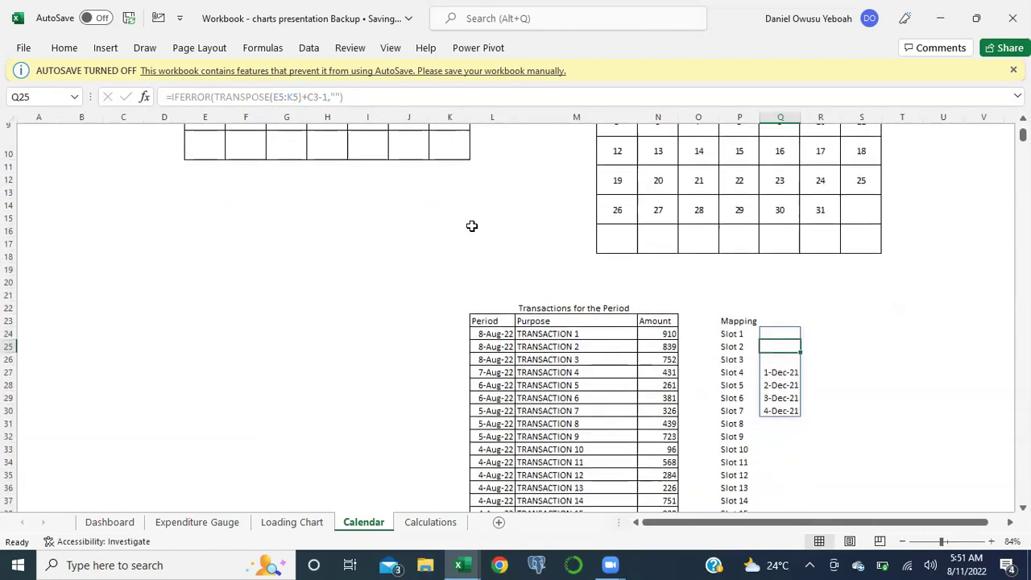
Step: Copy the Q24 formula to Q31 beside Slot 8 and change it to =IFERROR(TRANSPOSE(E6:K6)+$C$3-1,"")
{"action": "left_click", "coordinate": [784, 330]}
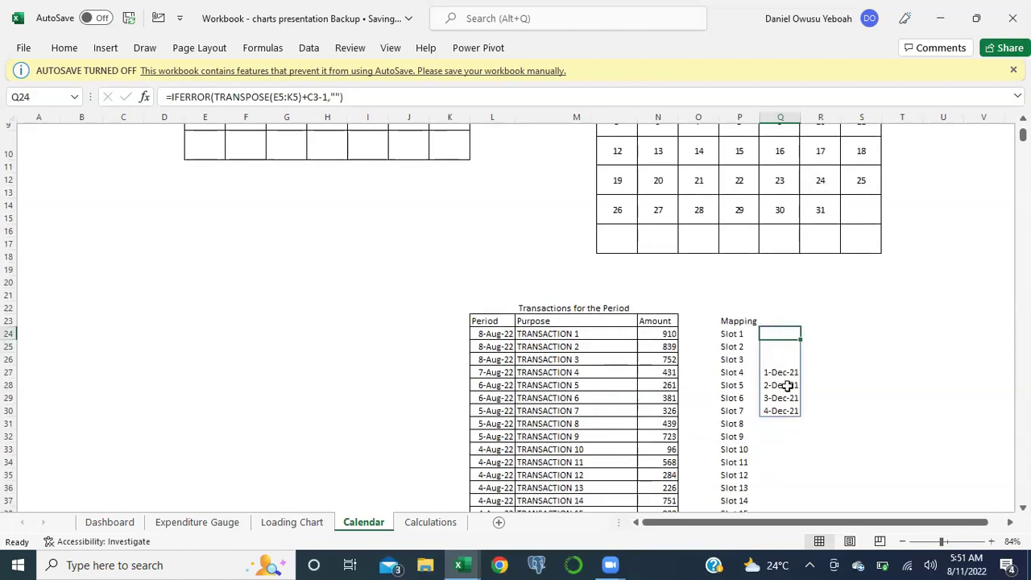
{"action": "key", "text": "ctrl+c"}
{"action": "left_click_drag", "start_coordinate": [776, 420], "coordinate": [776, 500]}
{"action": "key", "text": "ctrl+v"}
{"action": "double_click", "coordinate": [776, 421]}
{"action": "scroll", "coordinate": [600, 373], "scroll_direction": "up", "scroll_amount": 1}
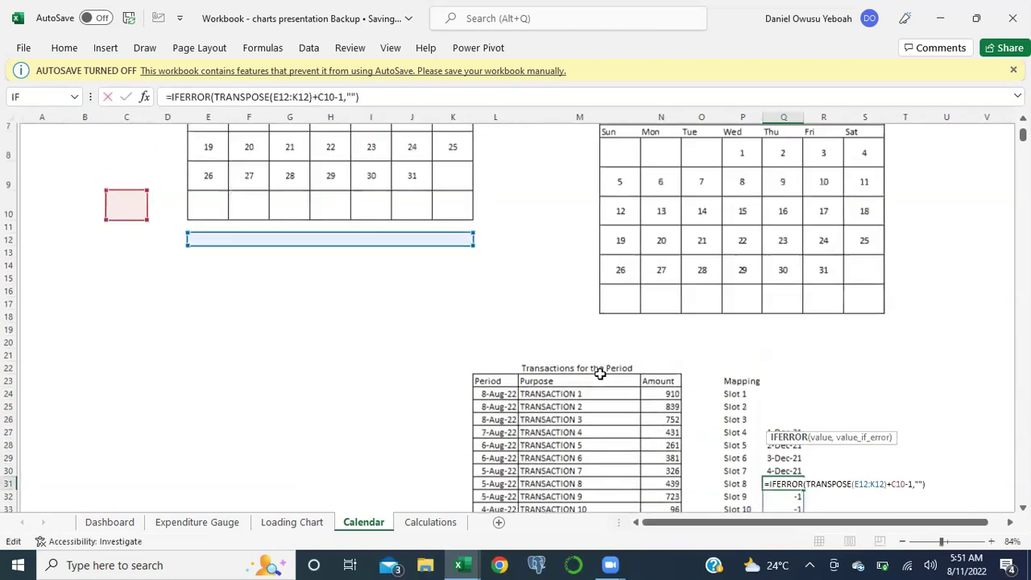
{"action": "scroll", "coordinate": [600, 373], "scroll_direction": "up", "scroll_amount": 3}
{"action": "left_click_drag", "start_coordinate": [138, 327], "coordinate": [126, 157]}
{"action": "left_click", "coordinate": [322, 96]}
{"action": "key", "text": "F4"}
{"action": "scroll", "coordinate": [226, 373], "scroll_direction": "up", "scroll_amount": 5}
{"action": "left_click_drag", "start_coordinate": [226, 373], "coordinate": [223, 220]}
{"action": "key", "text": "Return"}
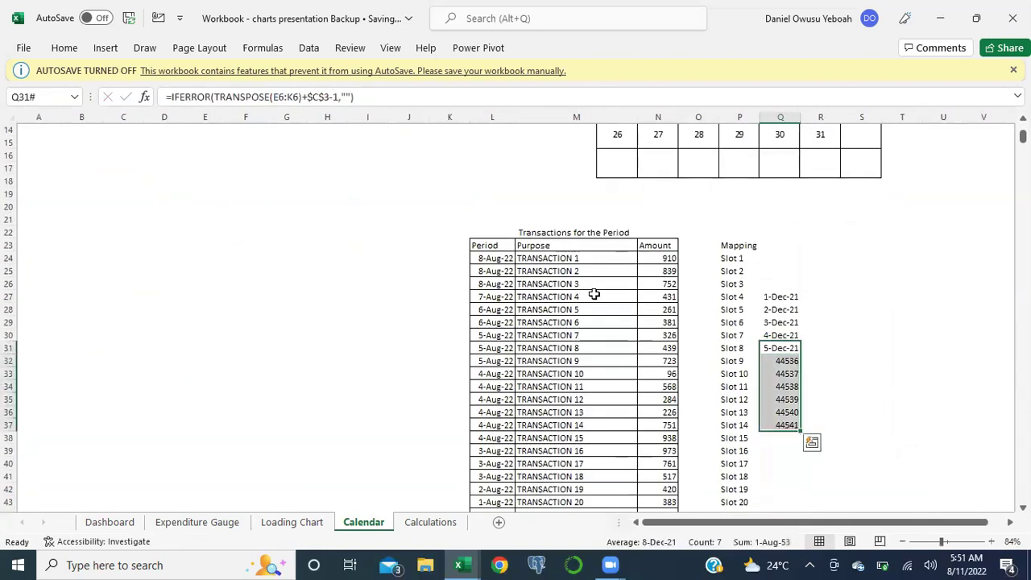
Step: Format Q31:Q37 as dates and copy the Q31 formula to Q38, Q45 and Q52
{"action": "key", "text": "ctrl+shift+3"}
{"action": "key", "text": "ctrl+c"}
{"action": "scroll", "coordinate": [774, 435], "scroll_direction": "down", "scroll_amount": 2}
{"action": "left_click", "coordinate": [779, 353]}
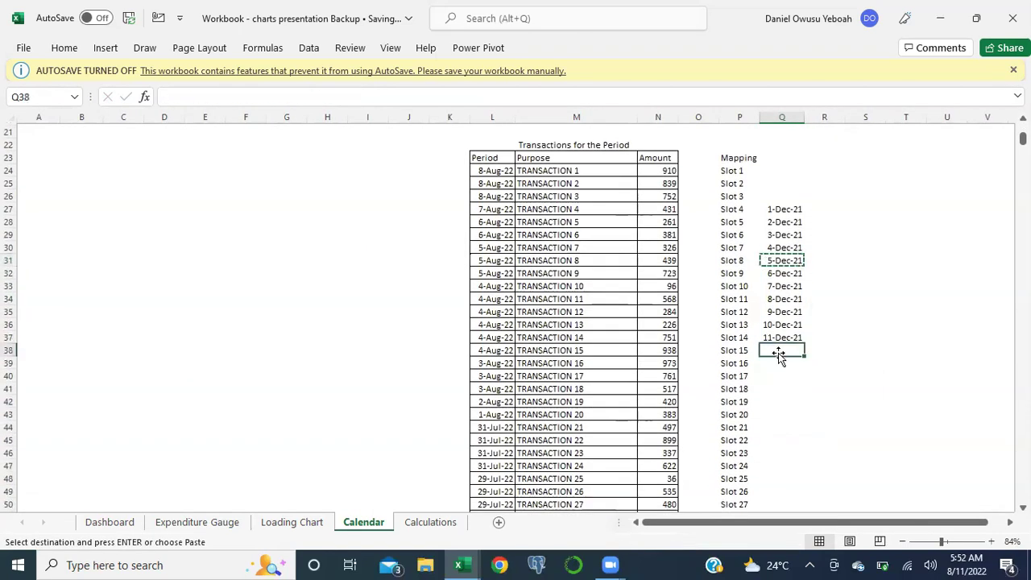
{"action": "key", "text": "ctrl+v"}
{"action": "left_click", "coordinate": [782, 440]}
{"action": "key", "text": "ctrl+v"}
{"action": "scroll", "coordinate": [776, 421], "scroll_direction": "down", "scroll_amount": 2}
{"action": "left_click", "coordinate": [777, 424]}
{"action": "key", "text": "ctrl+v"}
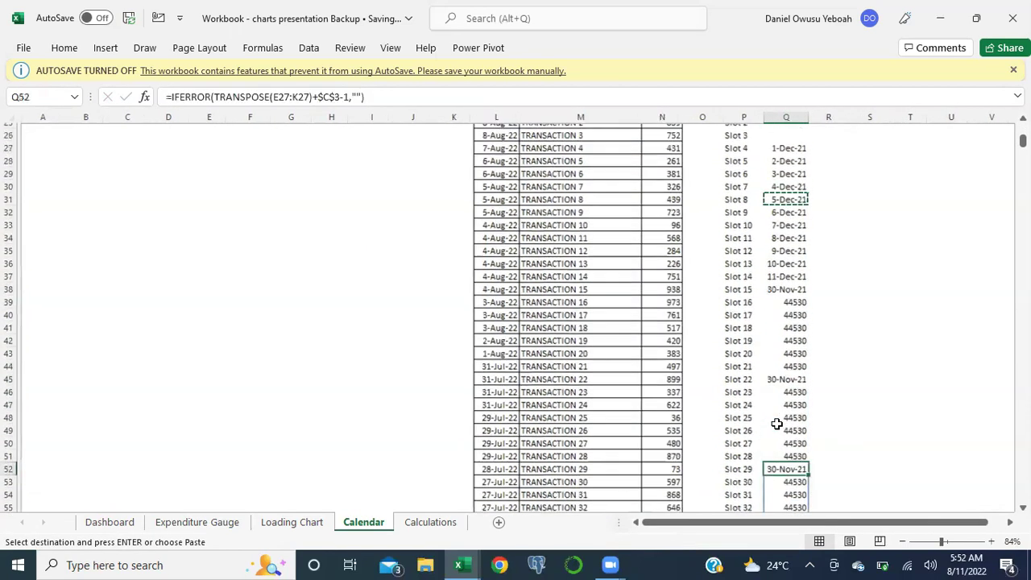
Step: Repoint the pasted formulas in Q38, Q45 and Q52 to the calendar weeks in E7:K7, E8:K8 and E9:K9
{"action": "key", "text": "F2"}
{"action": "scroll", "coordinate": [606, 285], "scroll_direction": "up", "scroll_amount": 12}
{"action": "left_click_drag", "start_coordinate": [467, 327], "coordinate": [435, 154]}
{"action": "key", "text": "Escape"}
{"action": "scroll", "coordinate": [435, 154], "scroll_direction": "down", "scroll_amount": 8}
Step: Copy the Q52 formula to Q59 beside Slot 36 and point it at the last calendar row, E10:K10
{"action": "key", "text": "ctrl+c"}
{"action": "key", "text": "Down"}
{"action": "key", "text": "Down"}
{"action": "key", "text": "Down"}
{"action": "key", "text": "Down"}
{"action": "key", "text": "Down"}
{"action": "key", "text": "Down"}
{"action": "key", "text": "Down"}
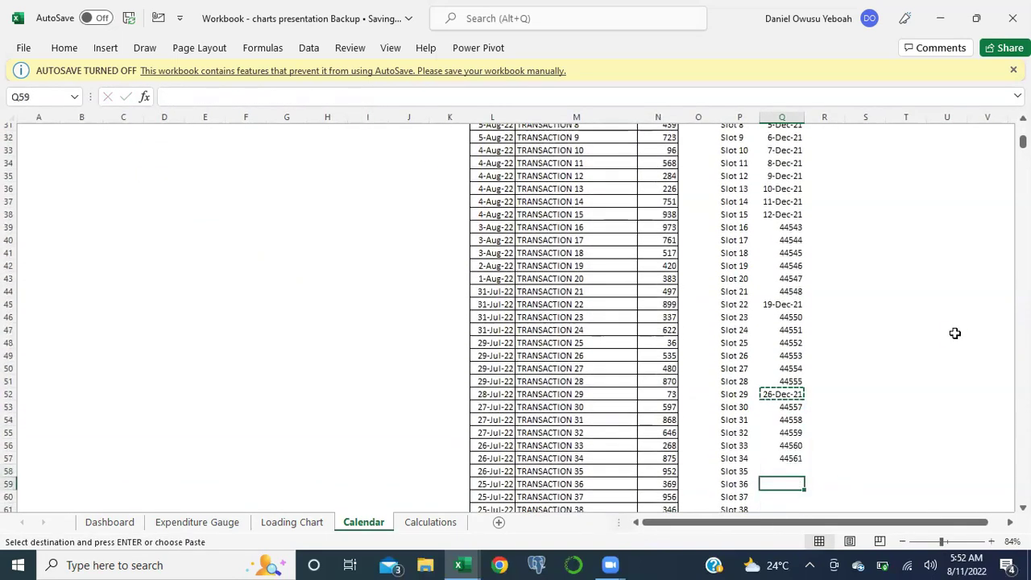
{"action": "scroll", "coordinate": [813, 369], "scroll_direction": "down", "scroll_amount": 3}
{"action": "key", "text": "F2"}
{"action": "scroll", "coordinate": [357, 334], "scroll_direction": "up", "scroll_amount": 12}
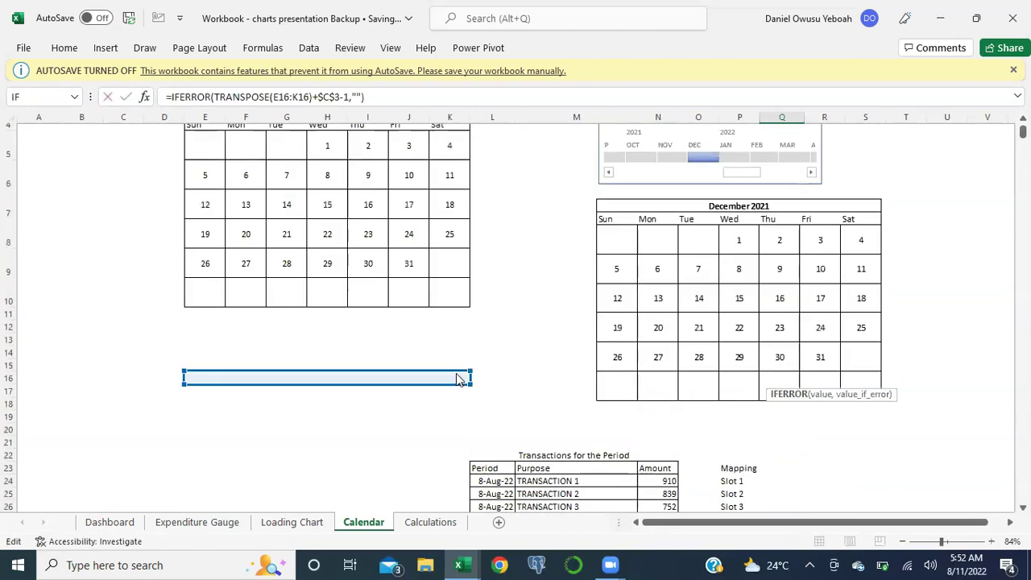
{"action": "left_click_drag", "start_coordinate": [457, 379], "coordinate": [457, 292]}
{"action": "key", "text": "Return"}
{"action": "scroll", "coordinate": [722, 379], "scroll_direction": "up", "scroll_amount": 4}
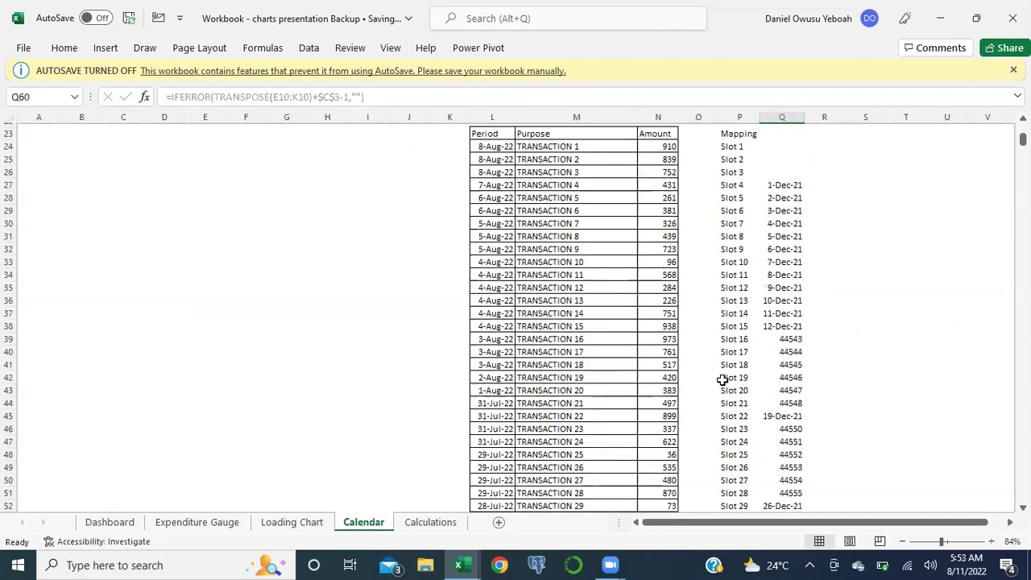
Step: Format all the slot dates in Q24:Q65 as day-month-year dates
{"action": "left_click", "coordinate": [784, 145]}
{"action": "key", "text": "ctrl+shift+Down"}
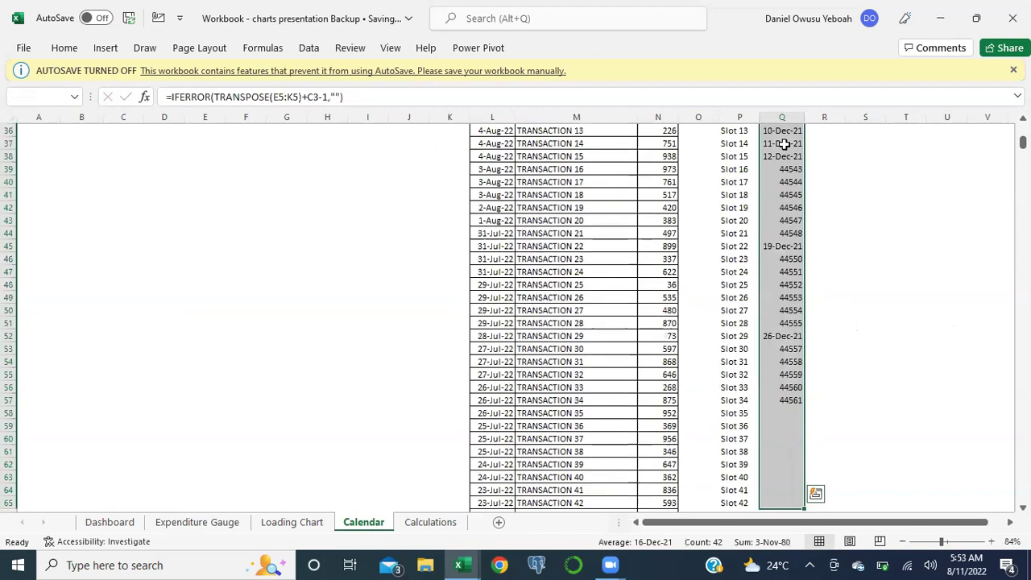
{"action": "key", "text": "ctrl+shift+3"}
{"action": "scroll", "coordinate": [782, 146], "scroll_direction": "up", "scroll_amount": 8}
{"action": "scroll", "coordinate": [775, 325], "scroll_direction": "down", "scroll_amount": 7}
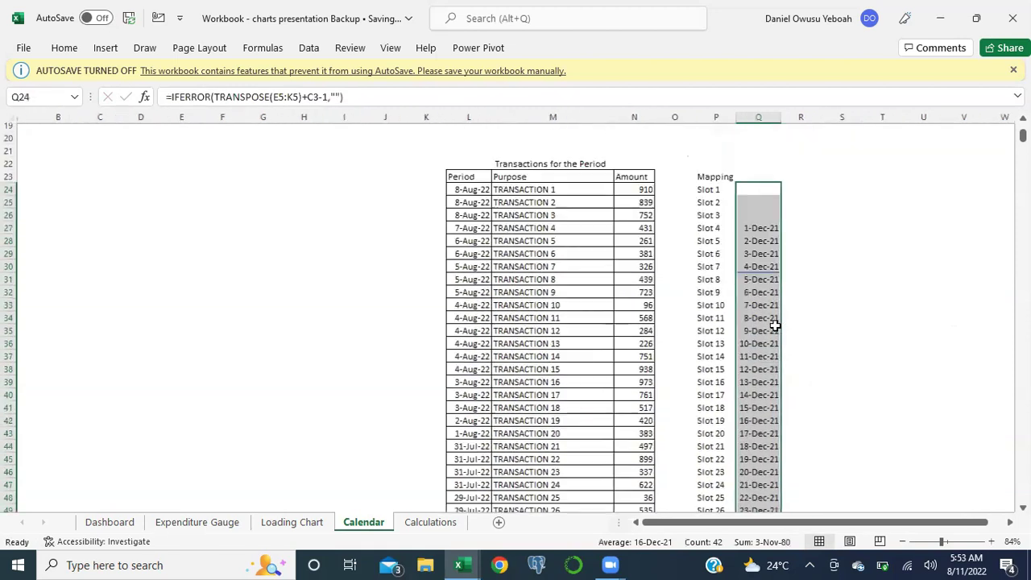
{"action": "scroll", "coordinate": [775, 325], "scroll_direction": "down", "scroll_amount": 3}
{"action": "scroll", "coordinate": [775, 325], "scroll_direction": "up", "scroll_amount": 9}
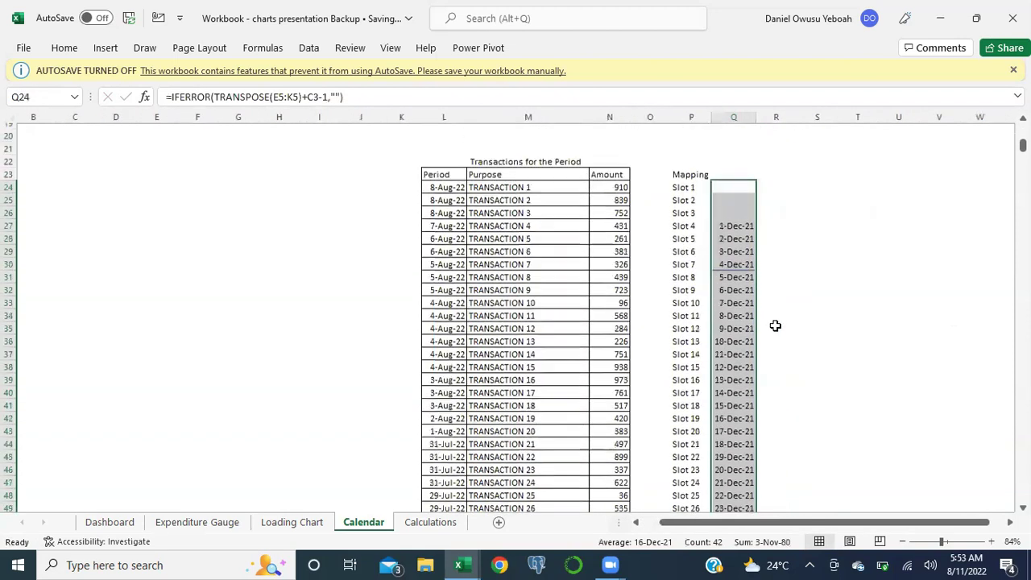
{"action": "key", "text": "shift+BackSpace"}
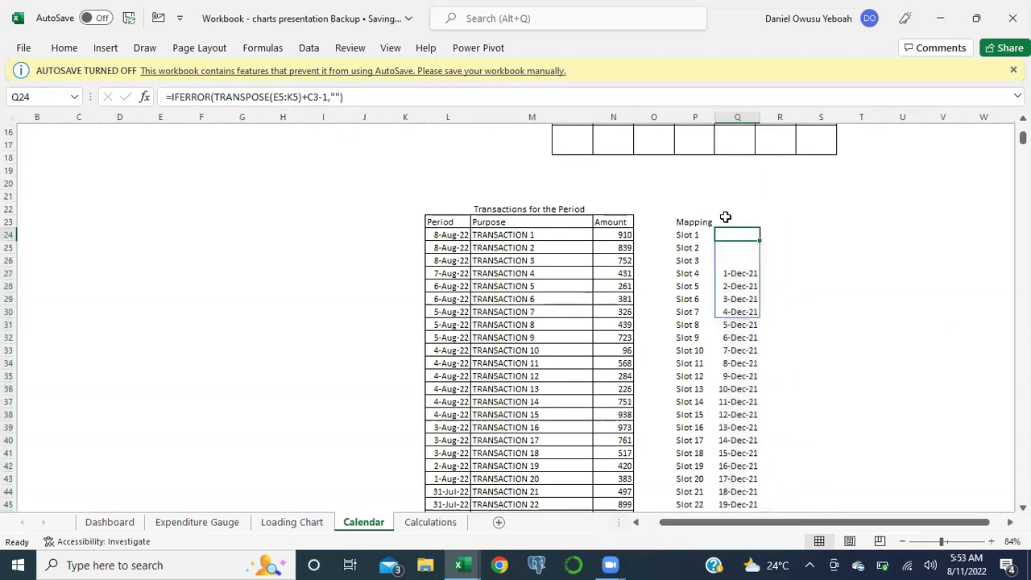
Step: Enter the heading Date per Slot in Q23, beside the Mapping heading
{"action": "left_click", "coordinate": [726, 218]}
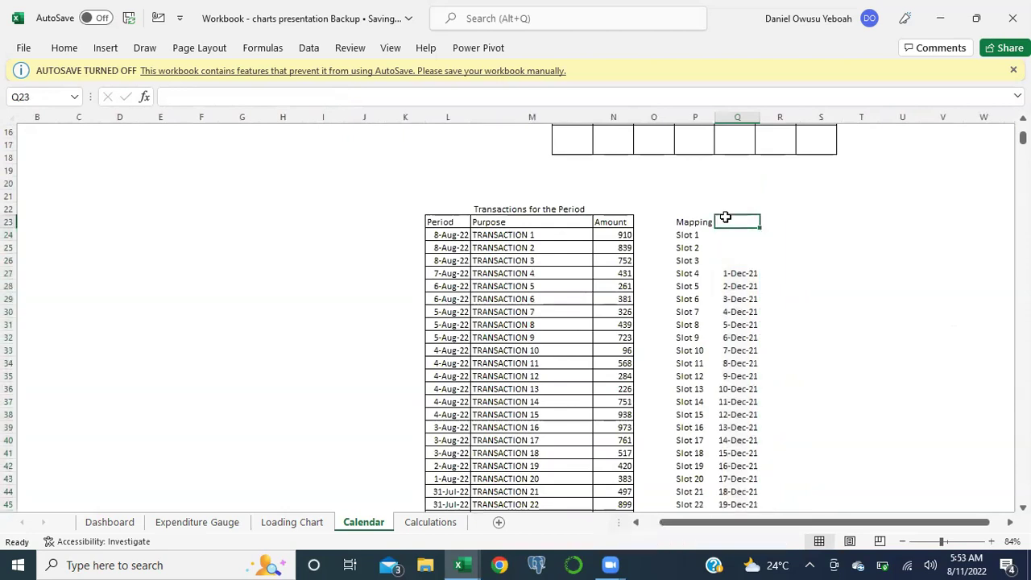
{"action": "type", "text": "Date per"}
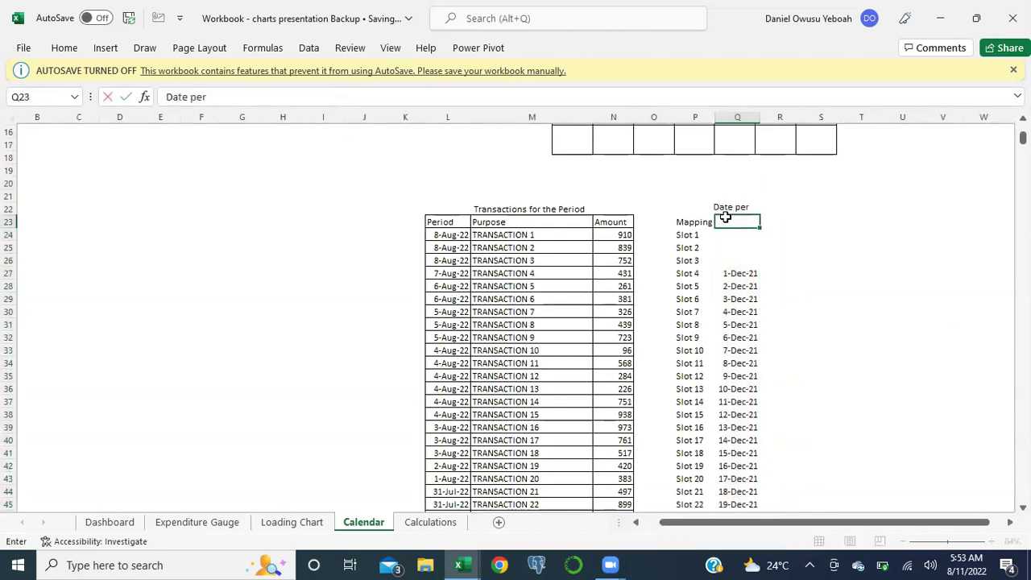
{"action": "type", "text": " Sloe"}
{"action": "key", "text": "BackSpace"}
{"action": "type", "text": "t"}
{"action": "key", "text": "Return"}
{"action": "left_click", "coordinate": [809, 248]}
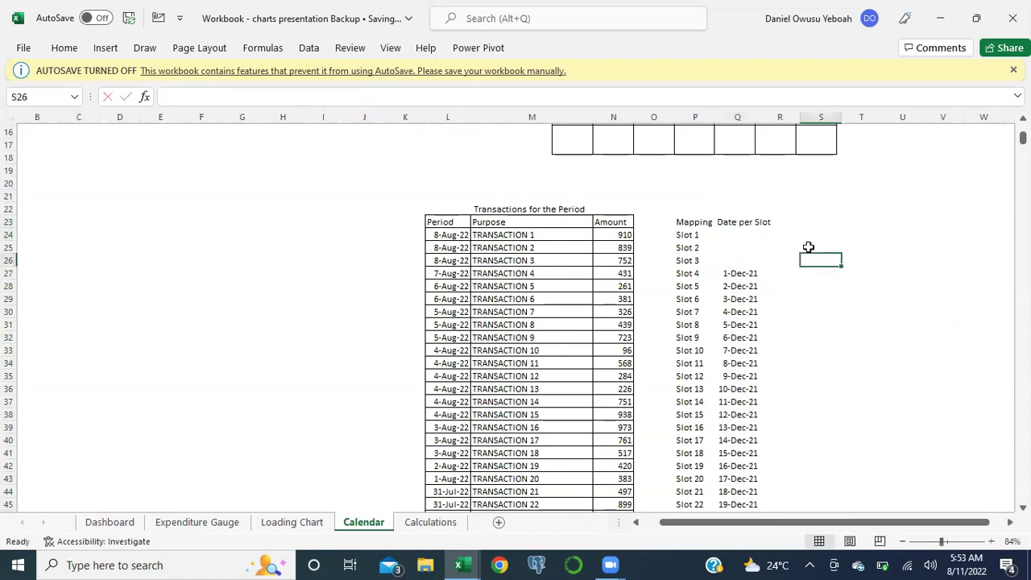
Step: Select the empty heading cell R23 next to the Date per Slot column
{"action": "left_click", "coordinate": [725, 247]}
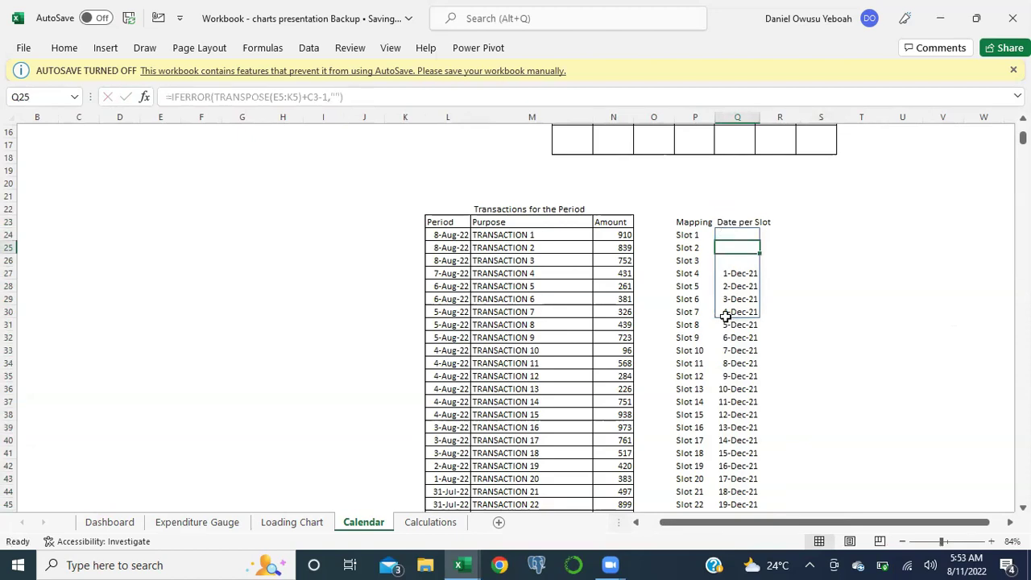
{"action": "left_click", "coordinate": [774, 246]}
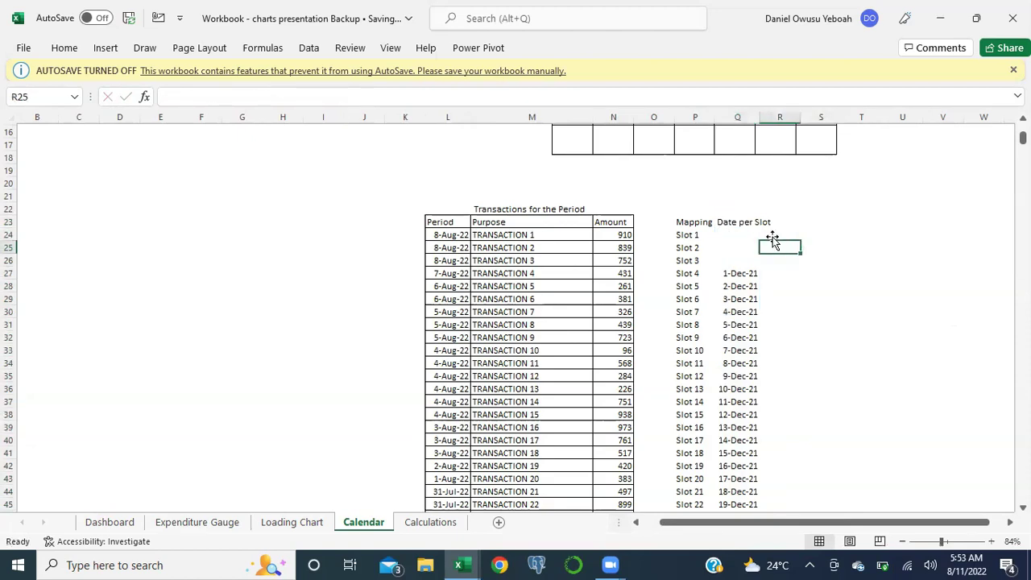
{"action": "left_click", "coordinate": [767, 232]}
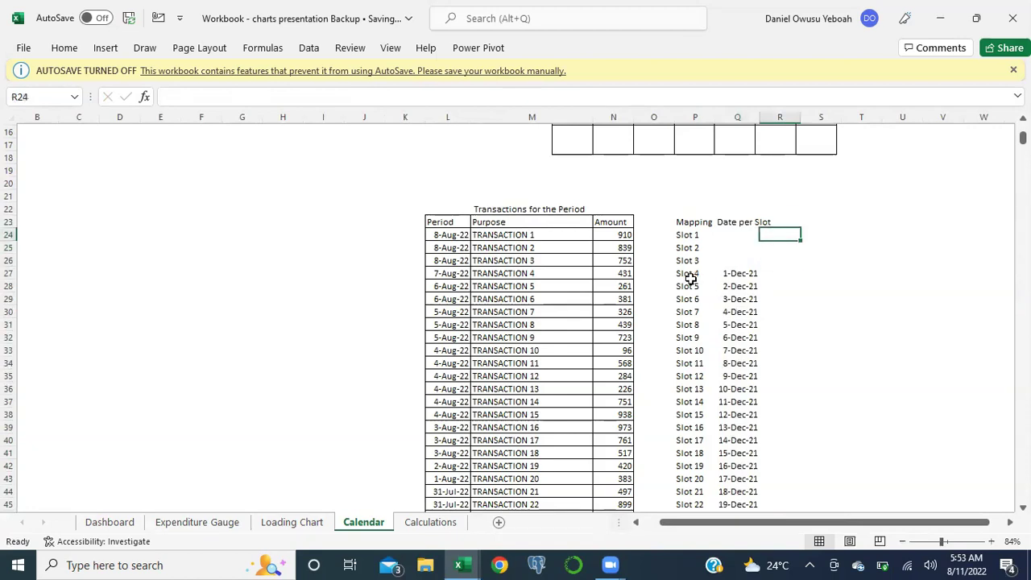
{"action": "scroll", "coordinate": [692, 274], "scroll_direction": "down", "scroll_amount": 2}
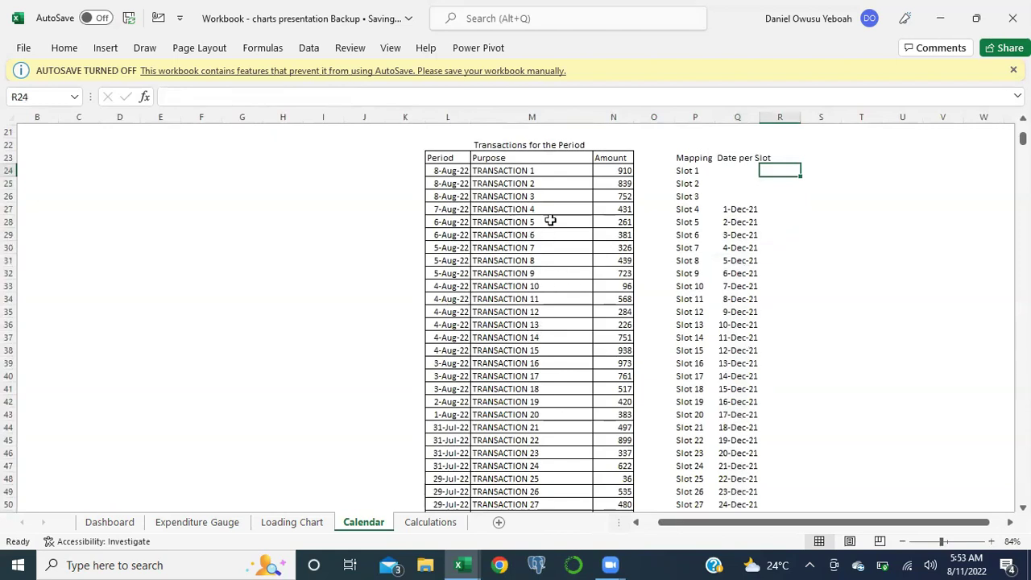
{"action": "key", "text": "Up"}
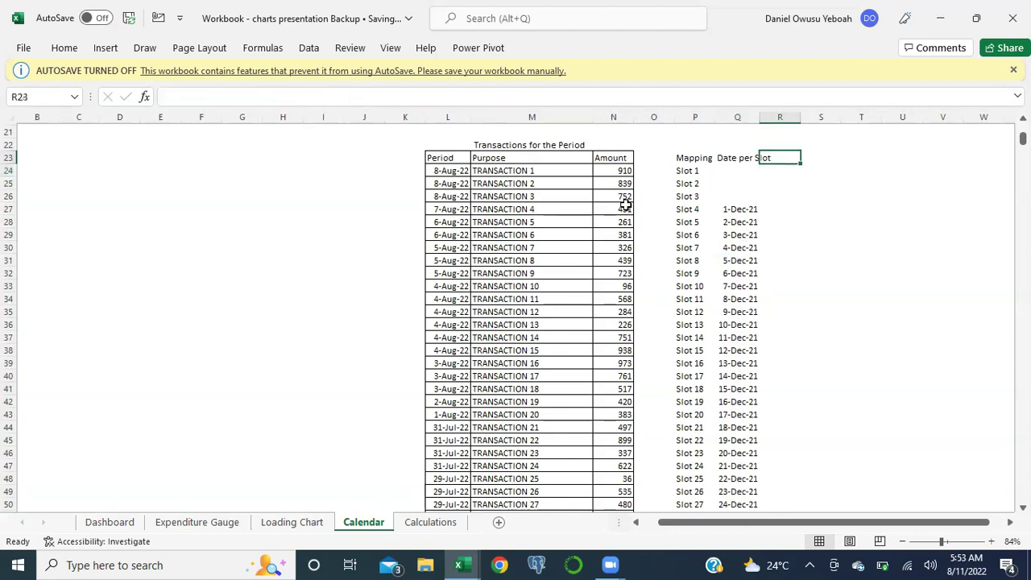
Step: Enter the header "Amount" in cell R23, beside the date-per-slot header of the mapping table
{"action": "type", "text": "Amoi"}
{"action": "key", "text": "BackSpace"}
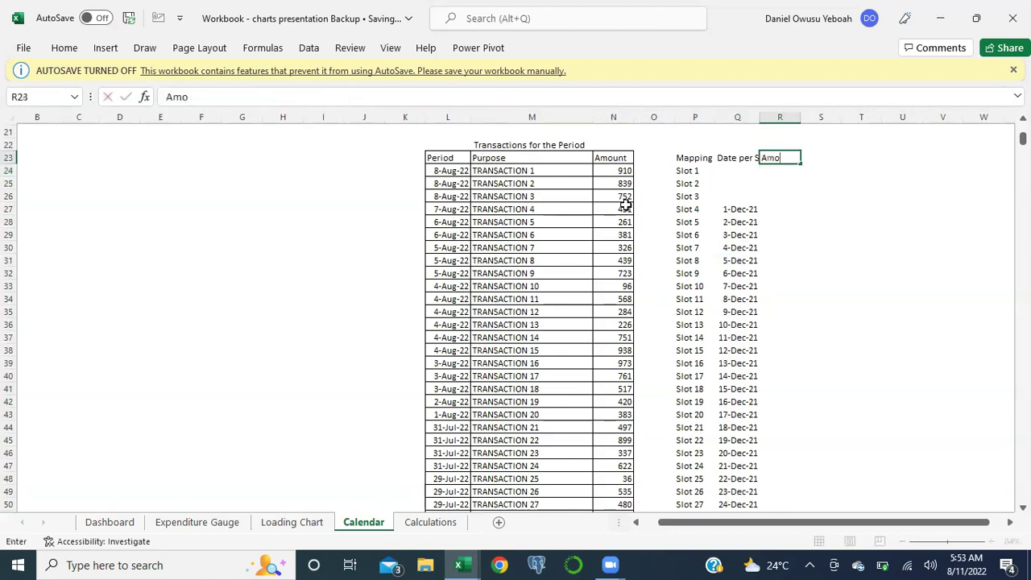
{"action": "type", "text": "unt"}
{"action": "key", "text": "Up"}
{"action": "key", "text": "Down"}
{"action": "key", "text": "Down"}
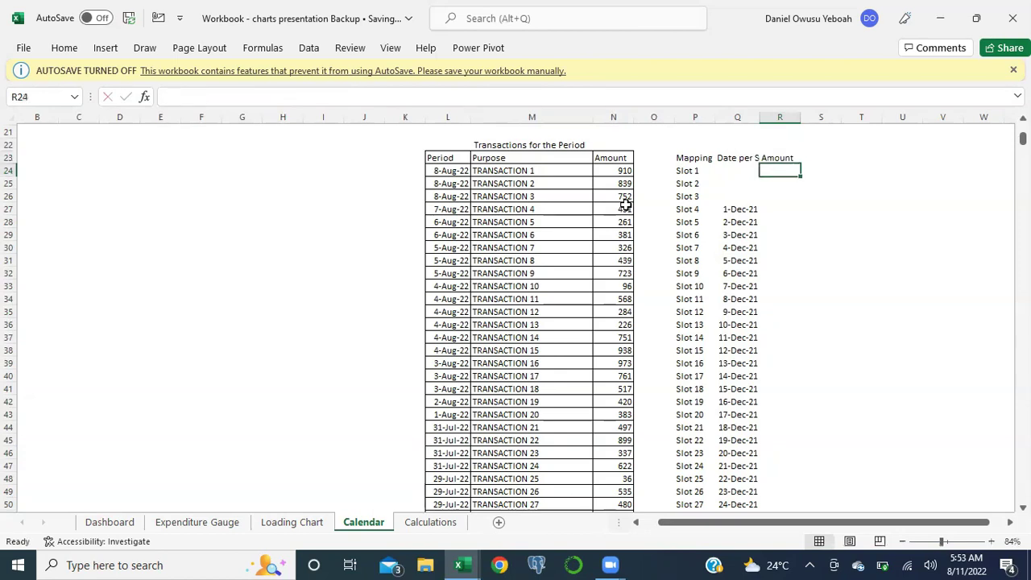
Step: Start a SUMIF formula in R24 with the transaction dates L24:L1362 as its range
{"action": "type", "text": "="}
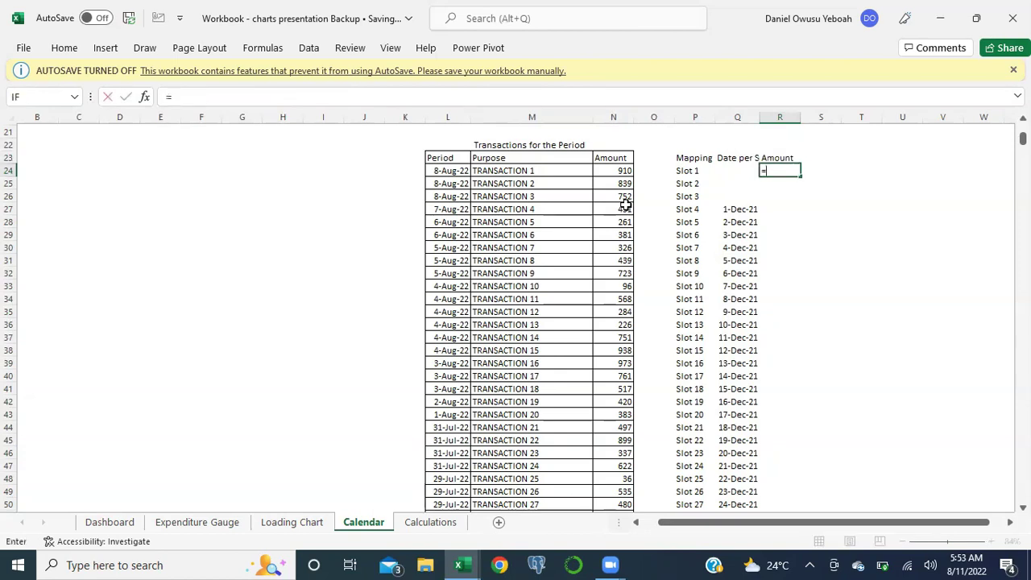
{"action": "type", "text": "sum"}
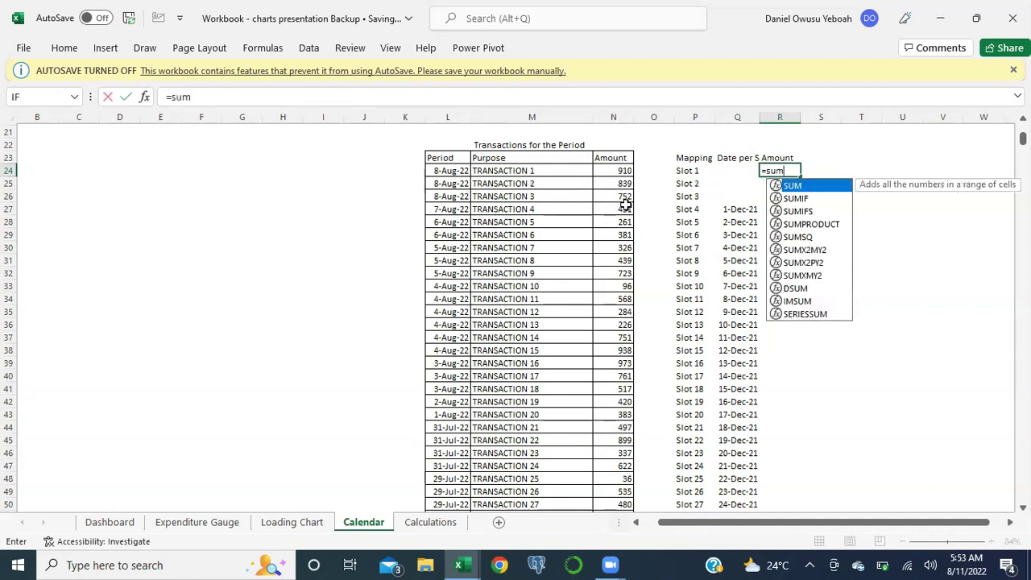
{"action": "key", "text": "Down"}
{"action": "key", "text": "Tab"}
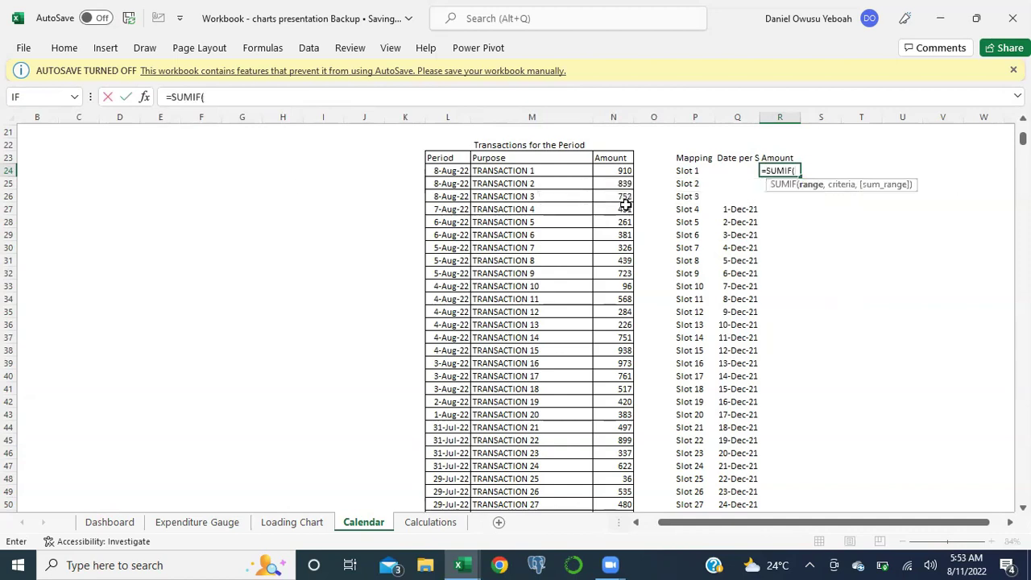
{"action": "left_click", "coordinate": [440, 170]}
{"action": "key", "text": "ctrl+shift+Down"}
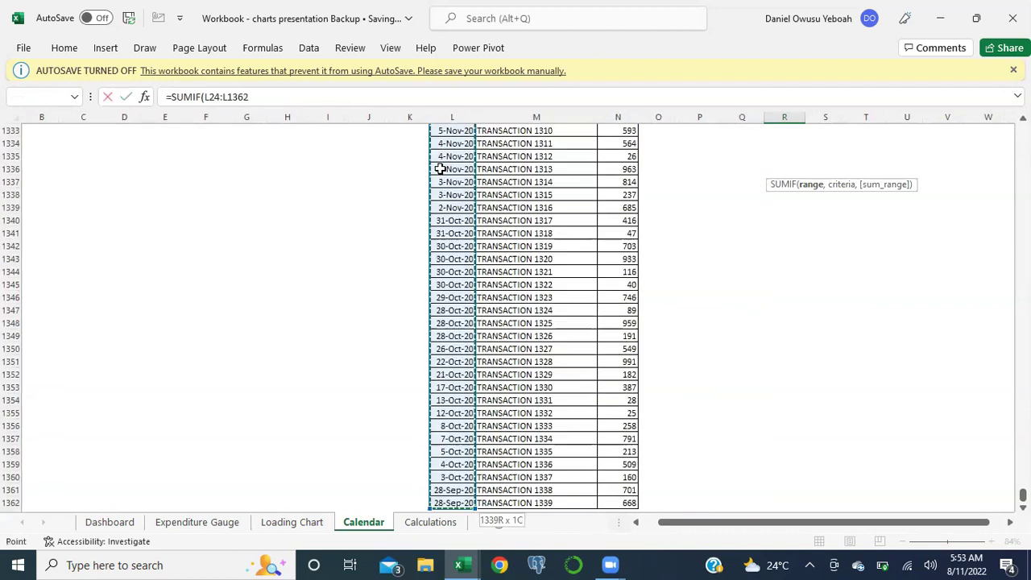
{"action": "key", "text": "ctrl+BackSpace"}
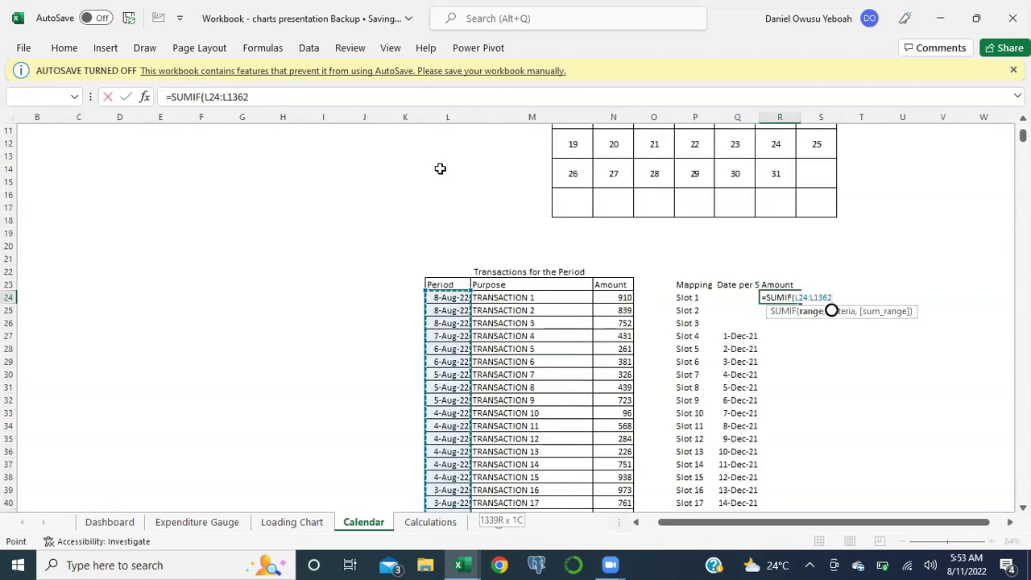
Step: Complete the SUMIF with the slot dates Q24:Q65 as criteria and the transaction amounts N24:N1362 as sum range
{"action": "type", "text": ","}
{"action": "left_click", "coordinate": [730, 296]}
{"action": "key", "text": "ctrl+shift+Down"}
{"action": "key", "text": "ctrl+shift+Down"}
{"action": "key", "text": "ctrl+BackSpace"}
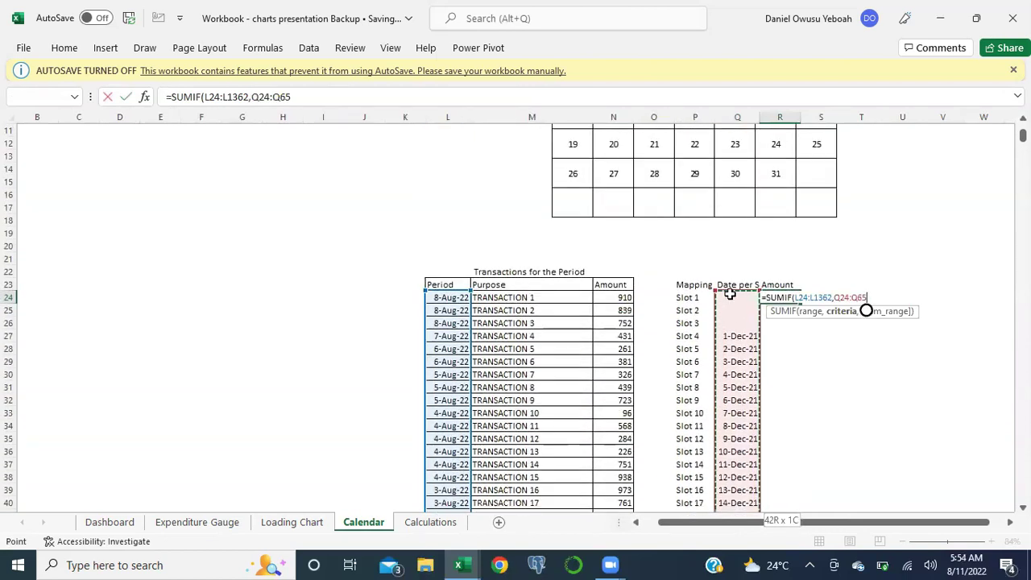
{"action": "type", "text": ","}
{"action": "left_click", "coordinate": [622, 297]}
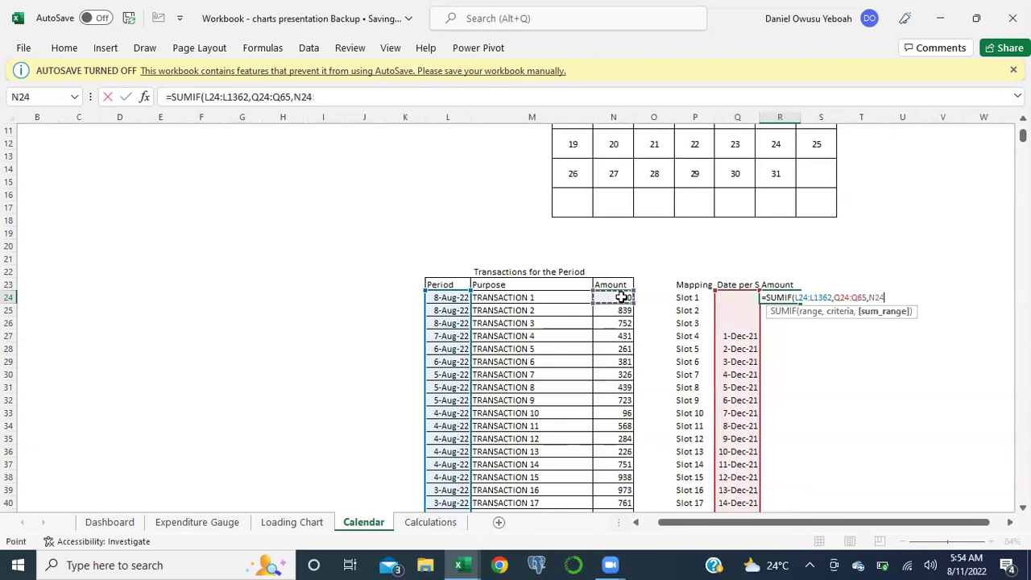
{"action": "key", "text": "ctrl+shift+Down"}
{"action": "key", "text": "ctrl+BackSpace"}
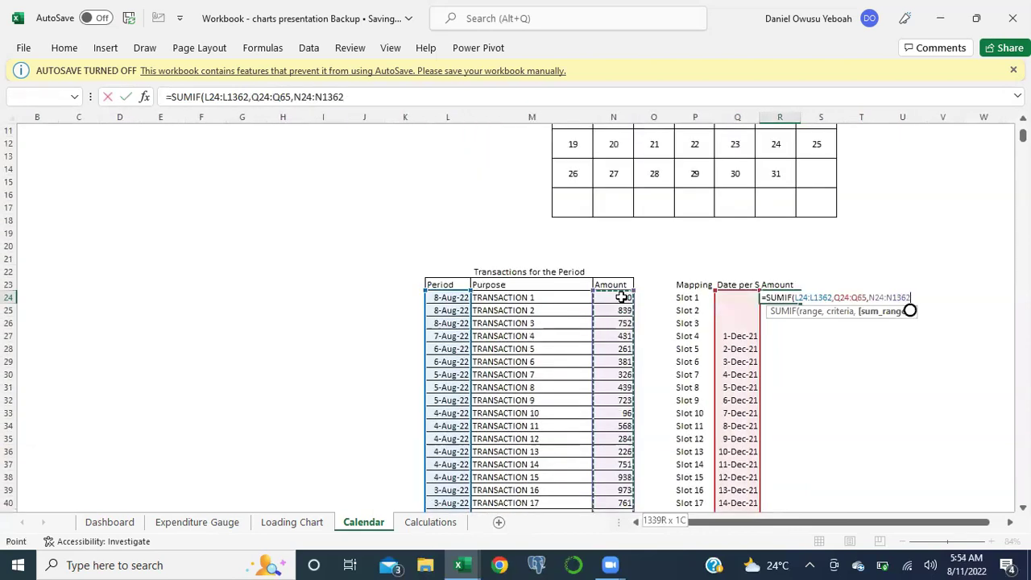
{"action": "key", "text": "Return"}
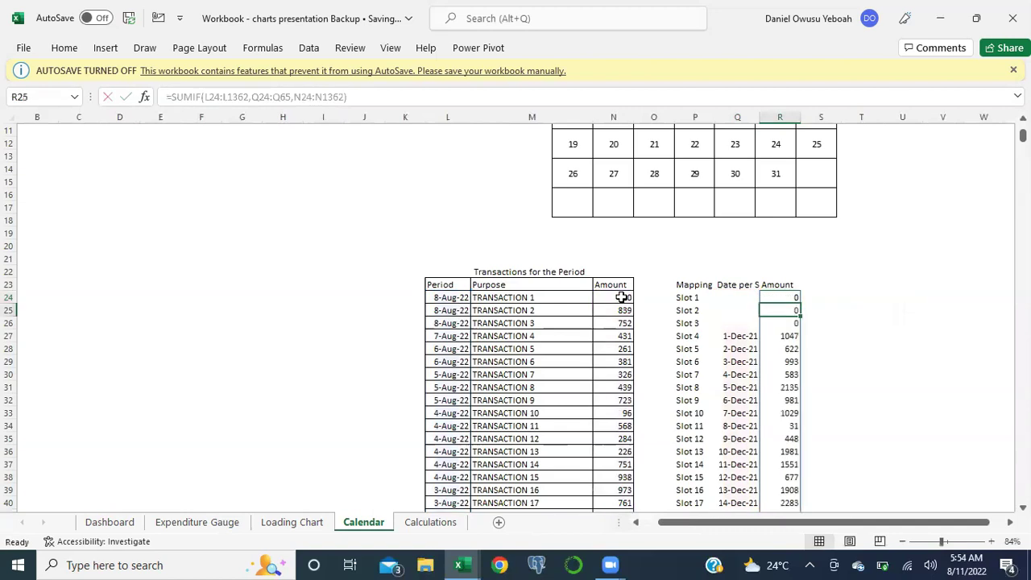
Step: Review the summed amounts for each date across all slots of the mapping table
{"action": "scroll", "coordinate": [775, 356], "scroll_direction": "down", "scroll_amount": 6}
{"action": "scroll", "coordinate": [775, 356], "scroll_direction": "up", "scroll_amount": 5}
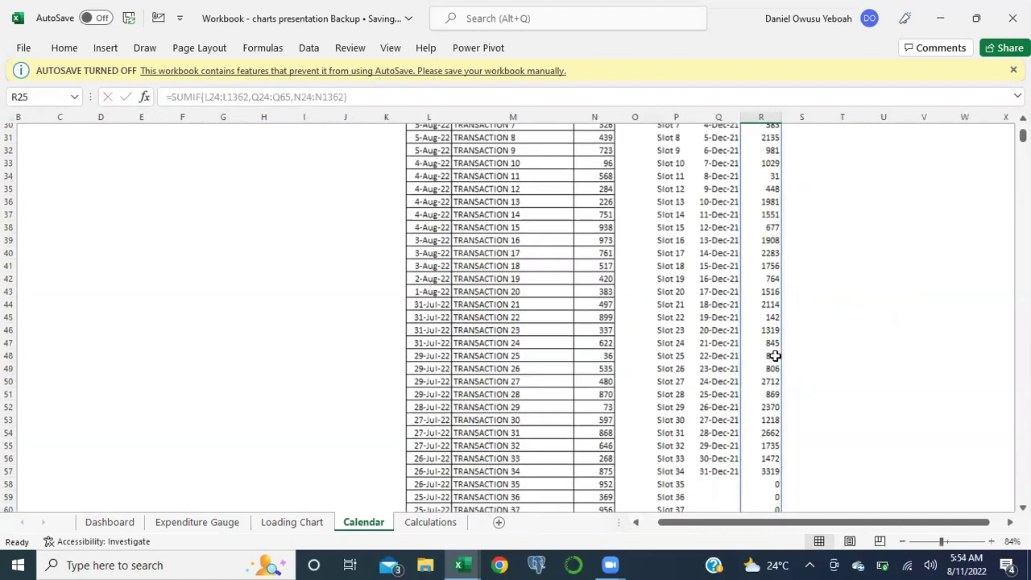
{"action": "scroll", "coordinate": [775, 356], "scroll_direction": "down", "scroll_amount": 3}
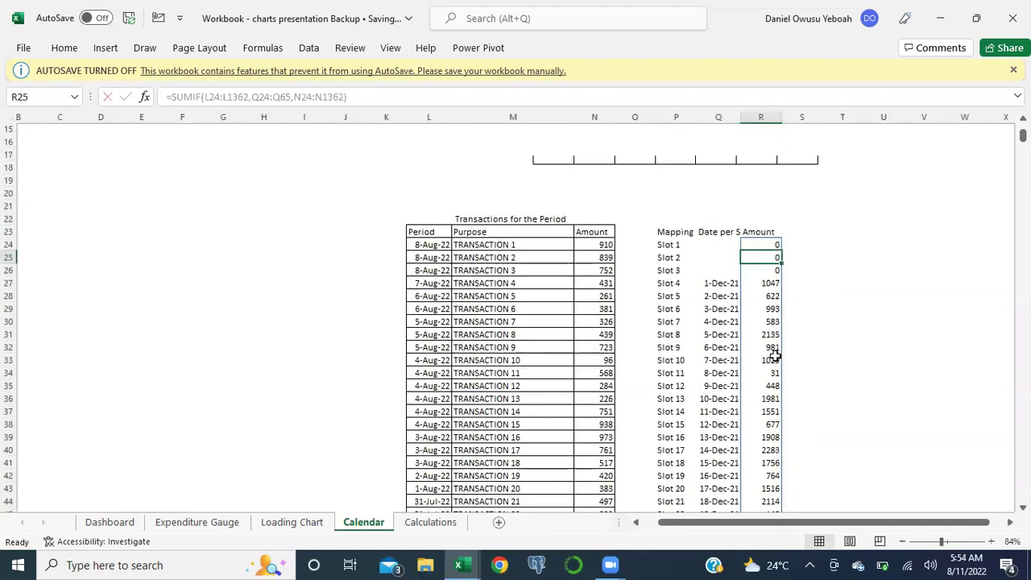
{"action": "scroll", "coordinate": [776, 356], "scroll_direction": "down", "scroll_amount": 10}
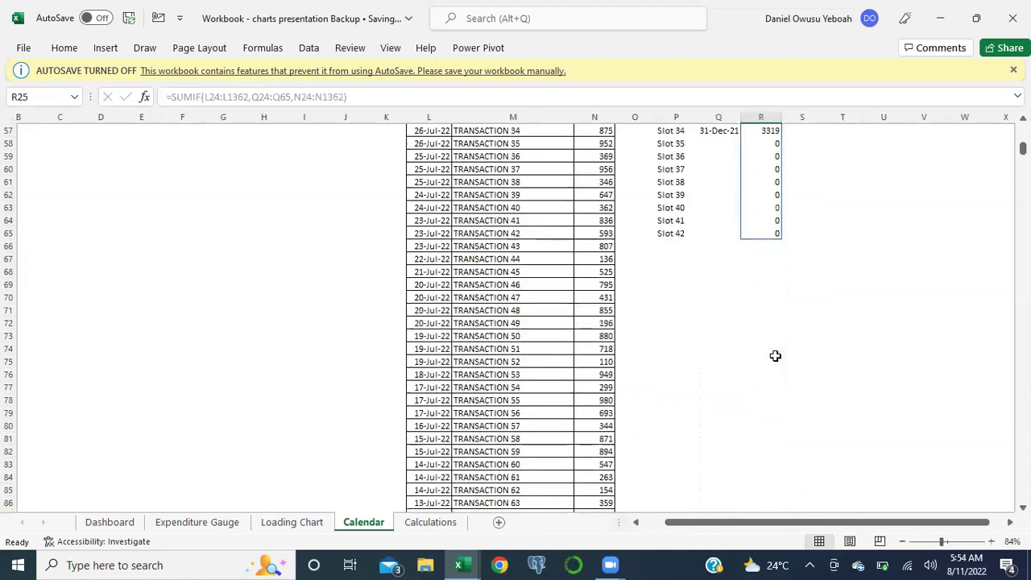
{"action": "scroll", "coordinate": [775, 356], "scroll_direction": "up", "scroll_amount": 13}
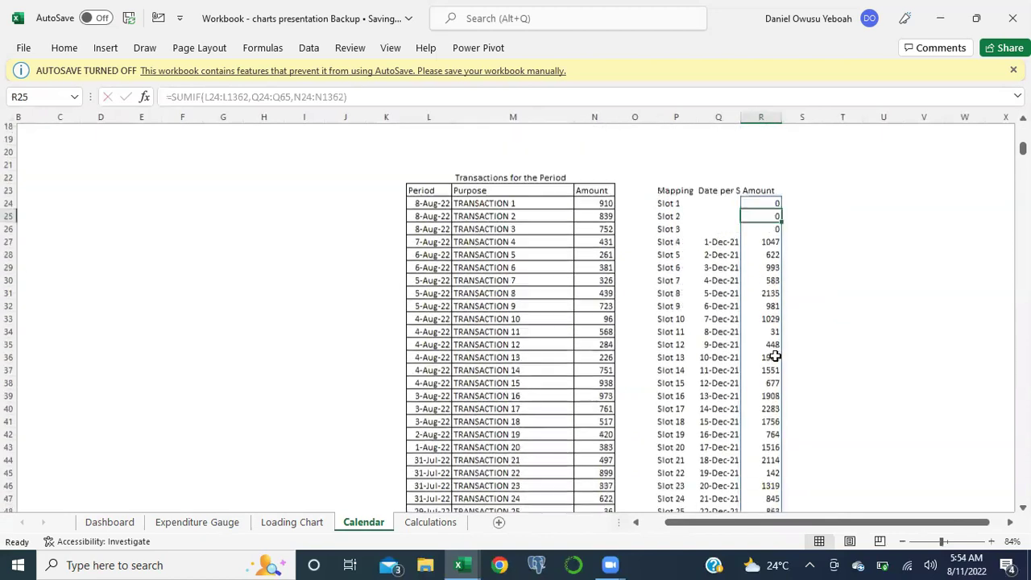
{"action": "scroll", "coordinate": [775, 356], "scroll_direction": "down", "scroll_amount": 1}
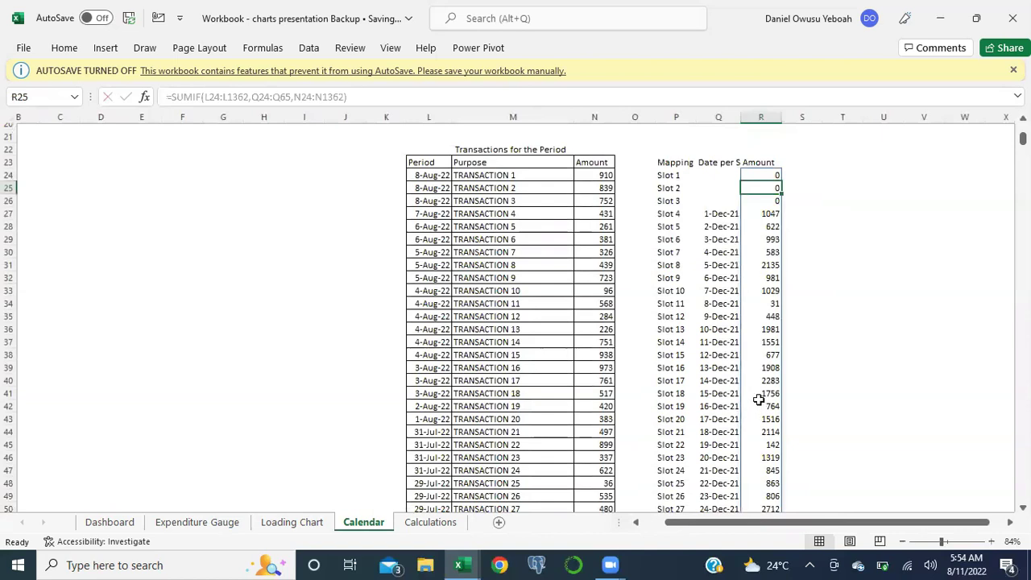
{"action": "scroll", "coordinate": [759, 389], "scroll_direction": "down", "scroll_amount": 7}
{"action": "scroll", "coordinate": [759, 388], "scroll_direction": "up", "scroll_amount": 9}
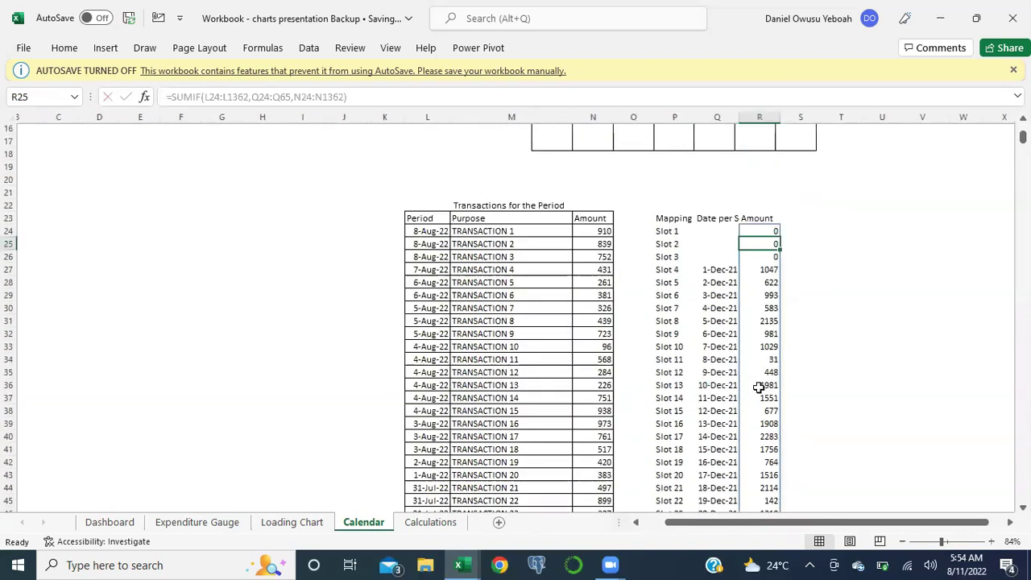
Step: Enter the header "Highest Spends (Top 5)" in cell S23, beside the Amount header
{"action": "left_click", "coordinate": [798, 219]}
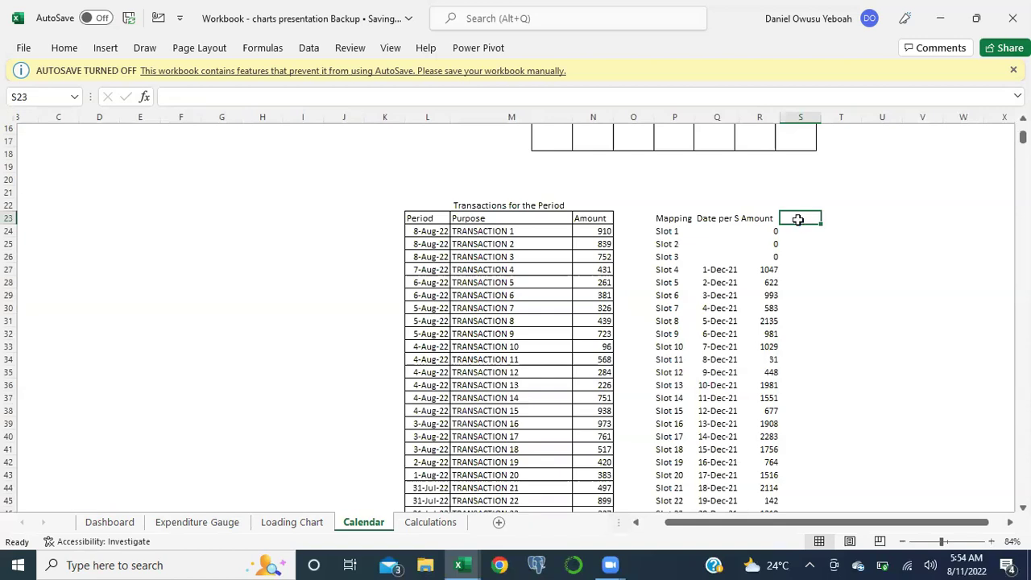
{"action": "type", "text": "Highes"}
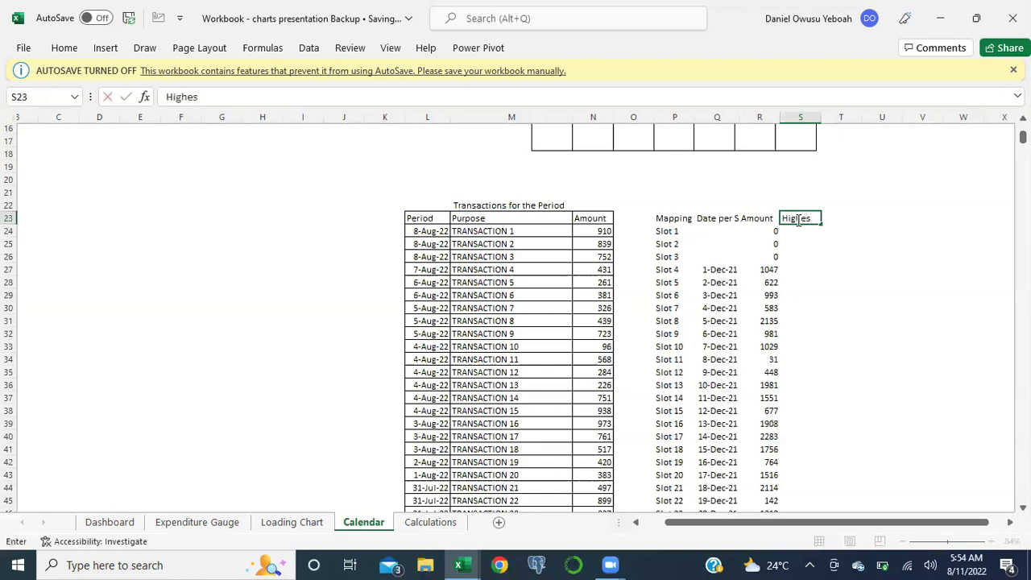
{"action": "type", "text": "t Spends (T"}
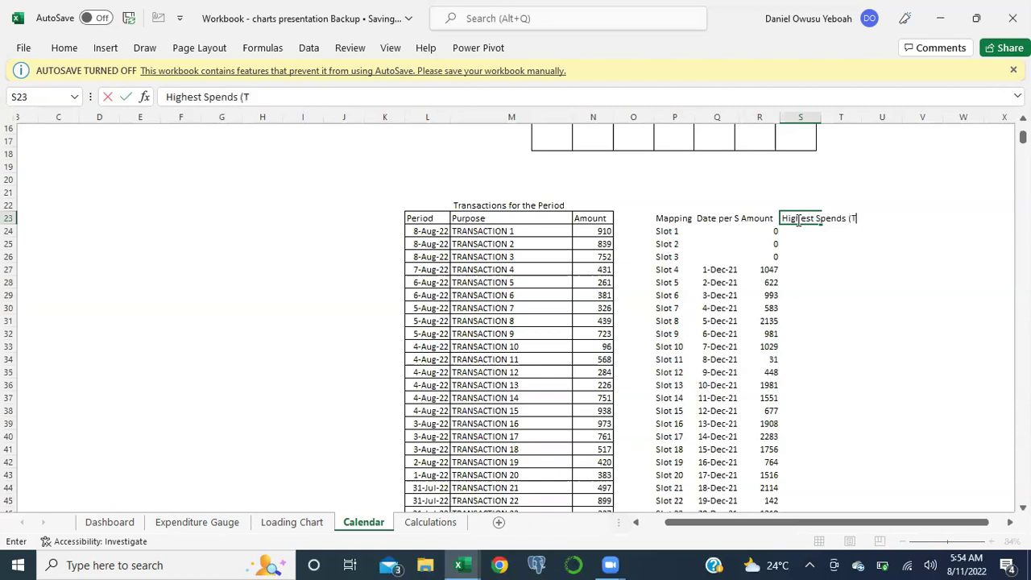
{"action": "type", "text": "op %"}
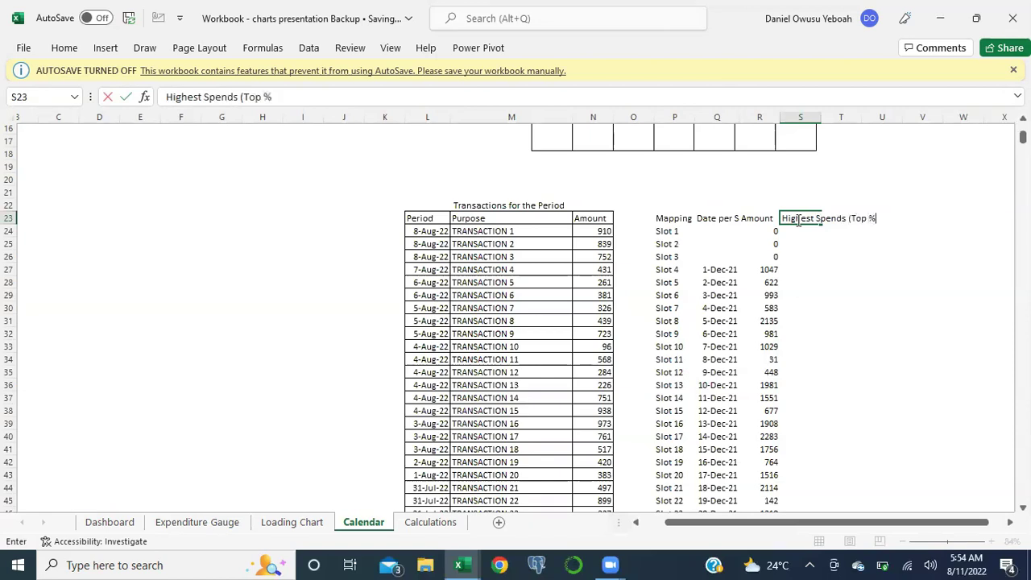
{"action": "key", "text": "BackSpace"}
{"action": "type", "text": "5)"}
{"action": "key", "text": "Return"}
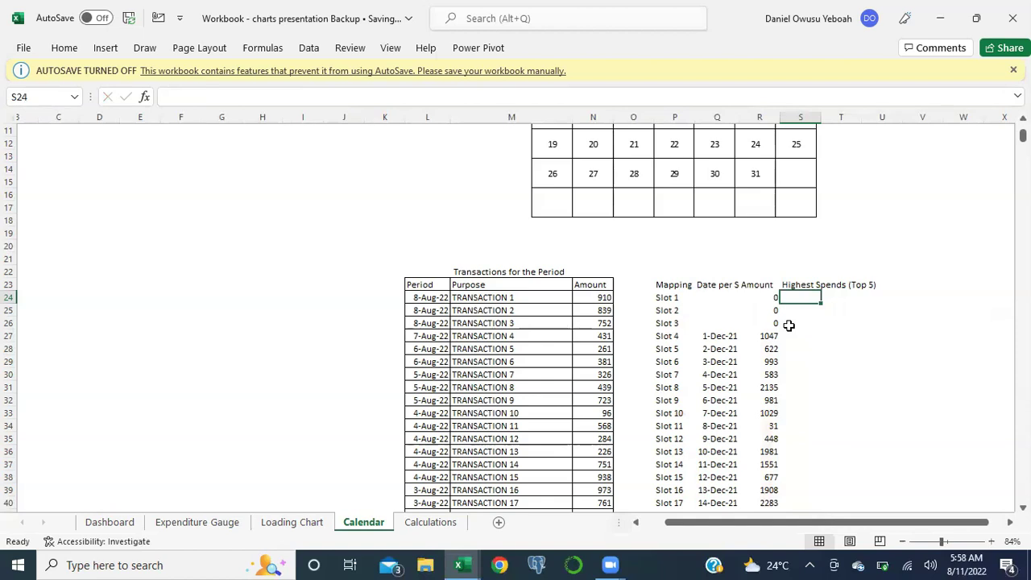
Step: Start an IF formula in S24 with the logical test R24#>=LARGE(R24#,5)
{"action": "type", "text": "=IF("}
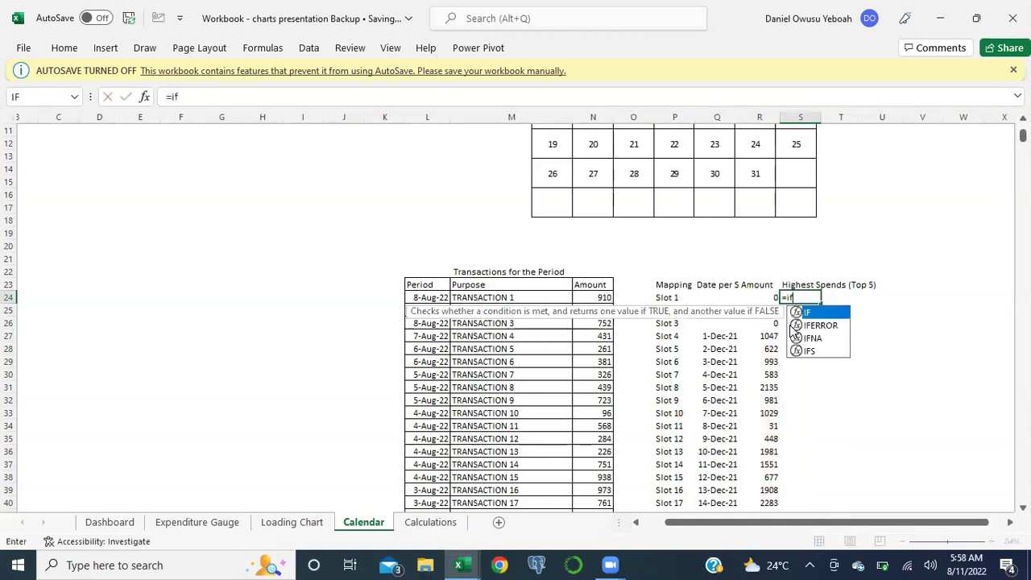
{"action": "key", "text": "Left"}
{"action": "key", "text": "ctrl+shift+Down"}
{"action": "type", "text": "#>="}
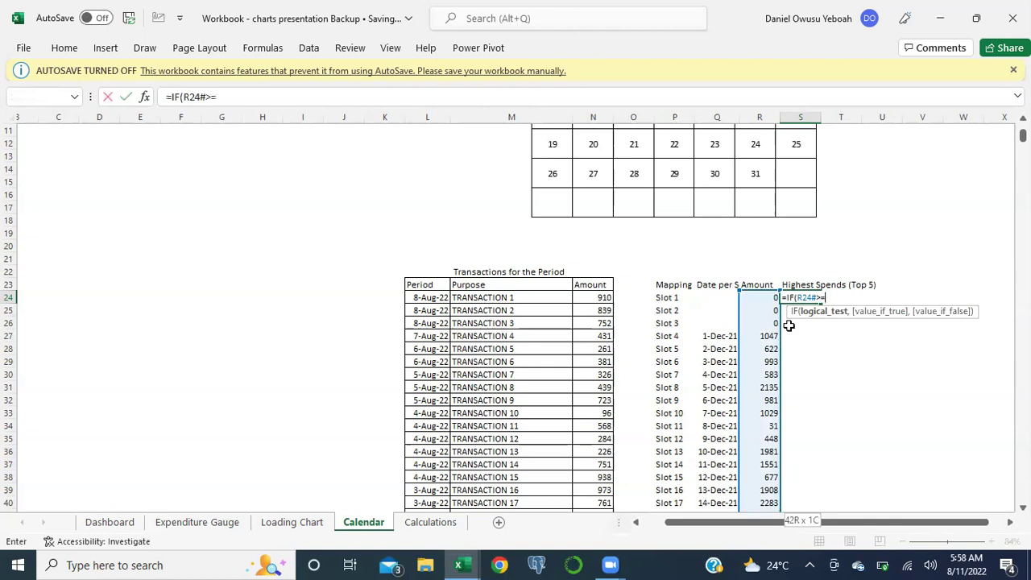
{"action": "type", "text": "larg"}
{"action": "key", "text": "Tab"}
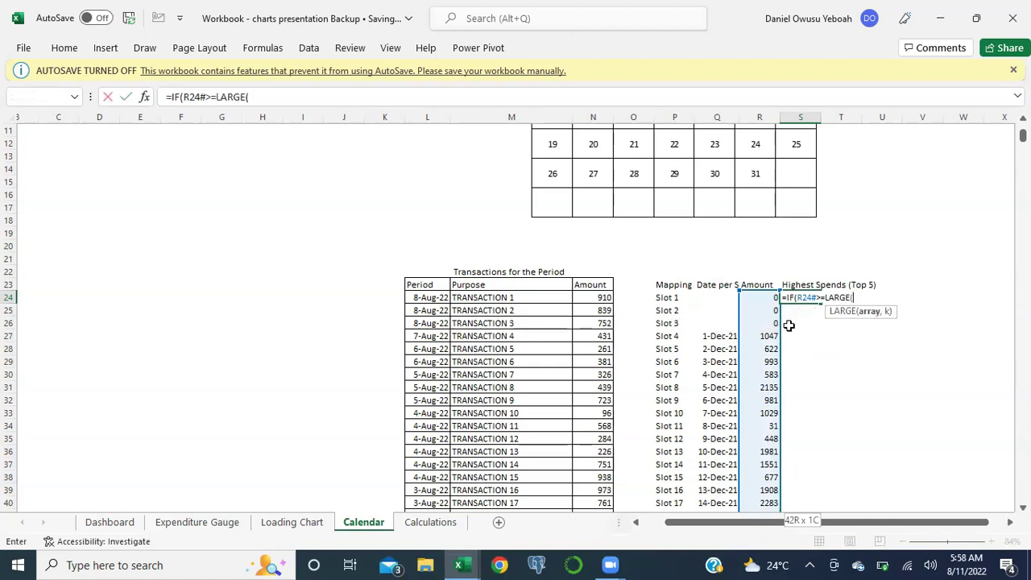
{"action": "left_click", "coordinate": [750, 298]}
{"action": "left_click_drag", "start_coordinate": [752, 298], "coordinate": [752, 298]}
{"action": "type", "text": ",5"}
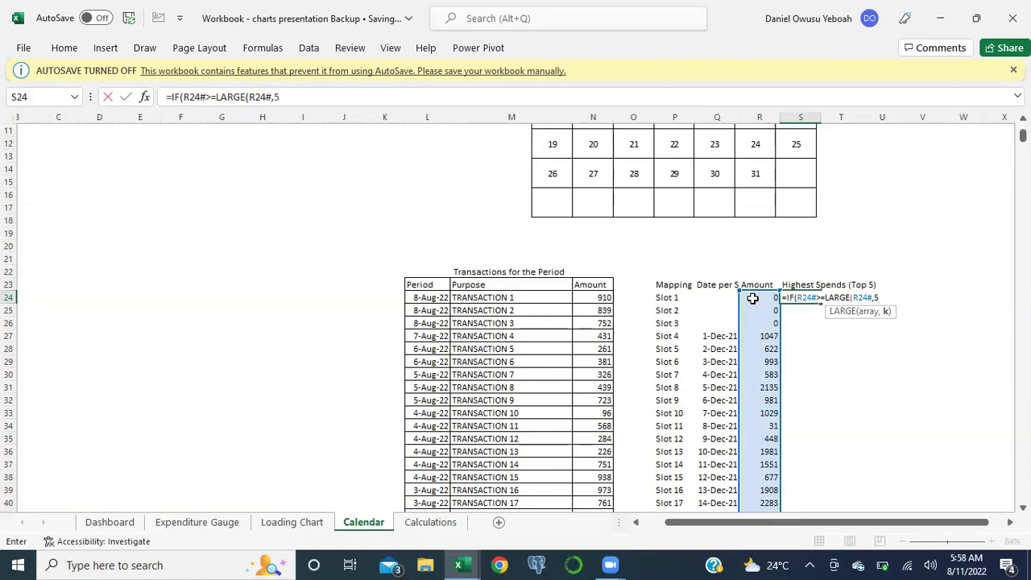
{"action": "type", "text": ")"}
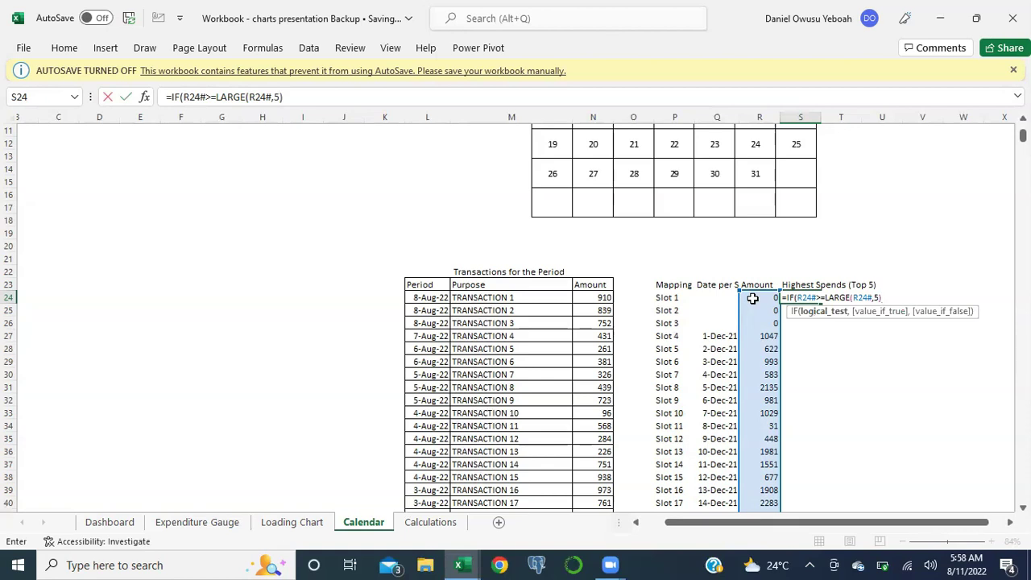
{"action": "type", "text": ","}
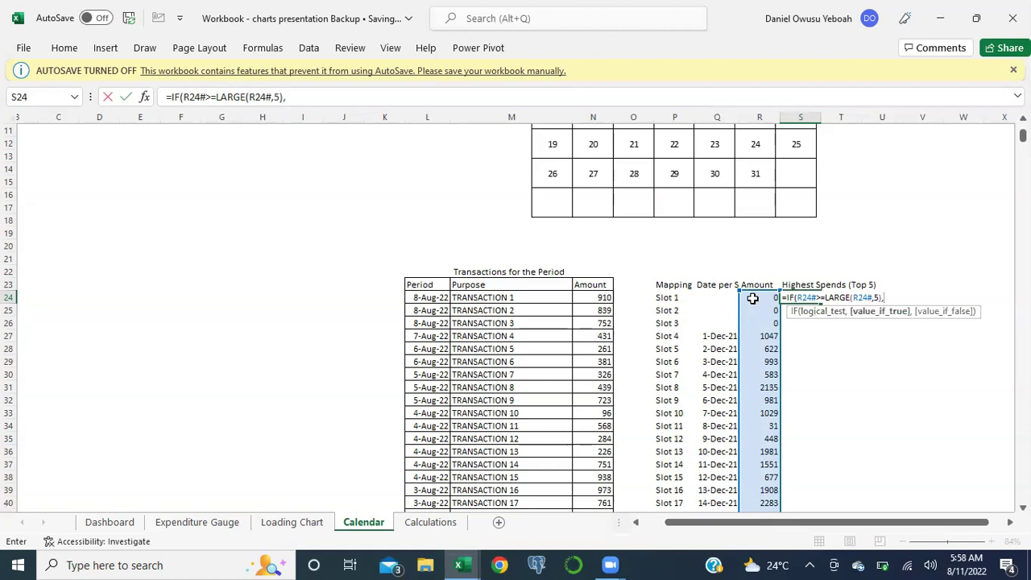
{"action": "left_click", "coordinate": [752, 298]}
{"action": "type", "text": ",na"}
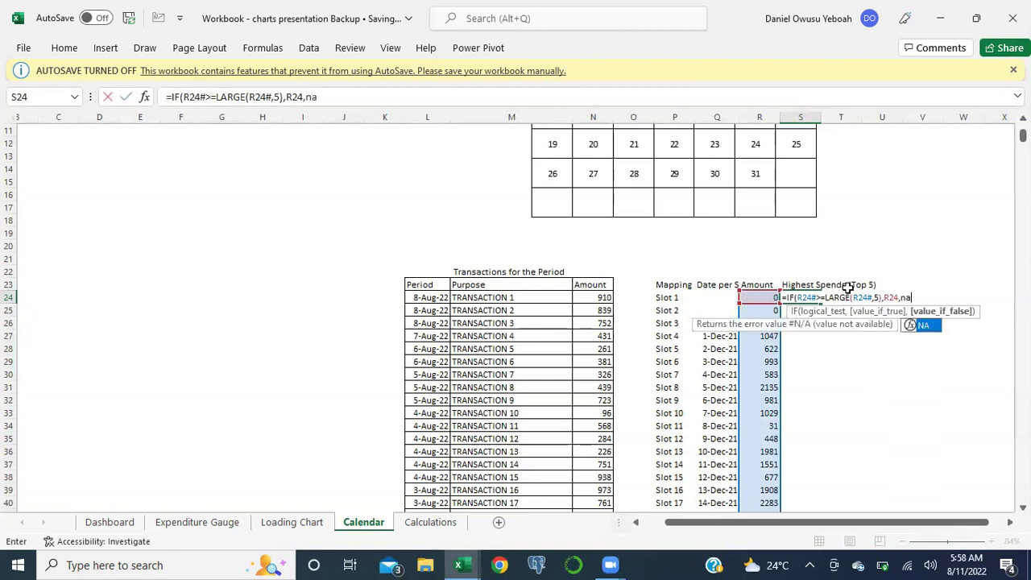
{"action": "left_click", "coordinate": [897, 298]}
{"action": "key", "text": "BackSpace"}
{"action": "key", "text": "BackSpace"}
{"action": "key", "text": "BackSpace"}
{"action": "type", "text": "4"}
{"action": "key", "text": "BackSpace"}
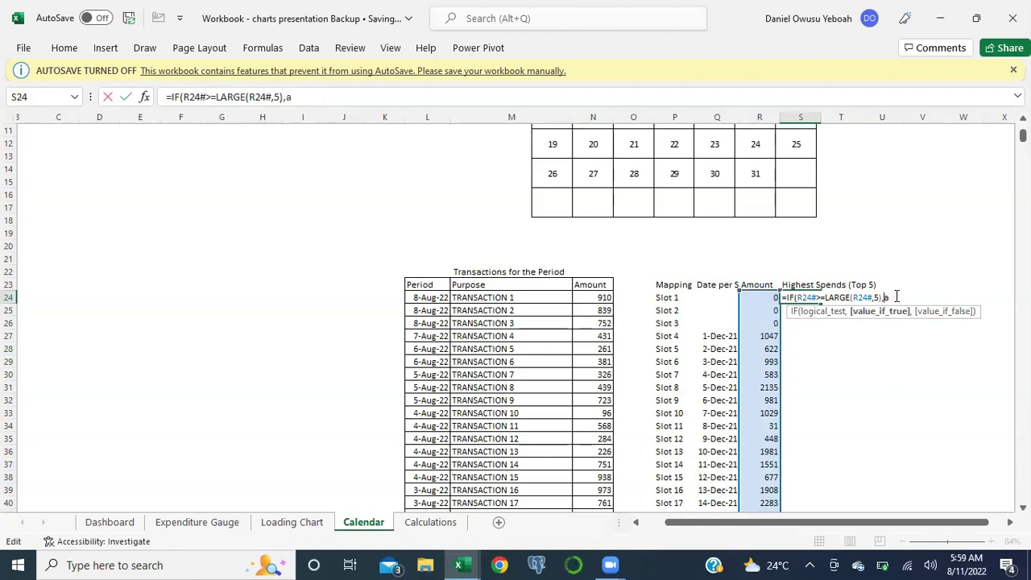
Step: Complete the IF formula in S24 with the spilled amounts R24# as the true value and NA() as the false value
{"action": "left_click_drag", "start_coordinate": [766, 297], "coordinate": [662, 297]}
{"action": "left_click", "coordinate": [768, 295]}
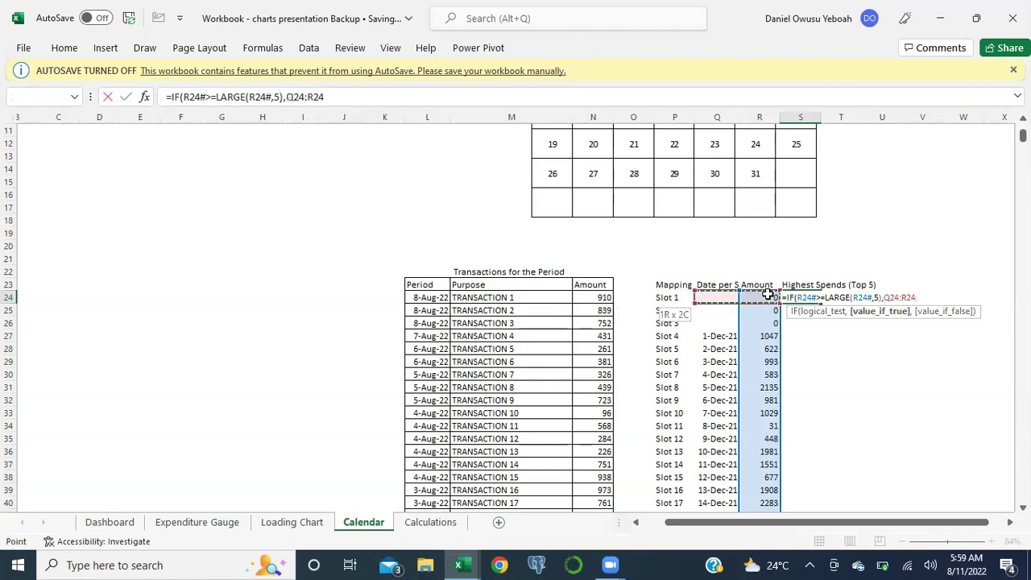
{"action": "key", "text": "ctrl+shift+Down"}
{"action": "scroll", "coordinate": [768, 295], "scroll_direction": "up", "scroll_amount": 8}
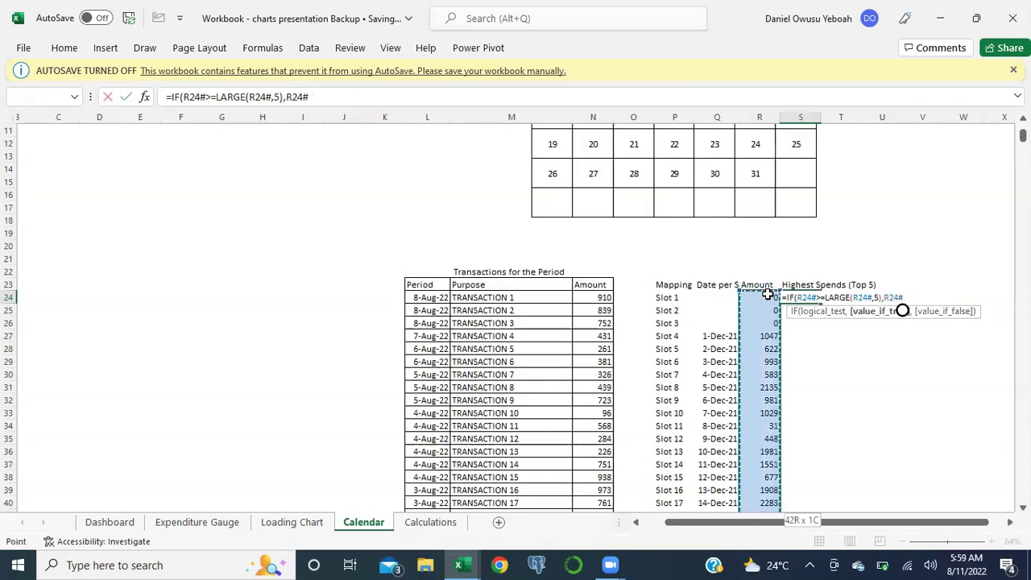
{"action": "type", "text": ","}
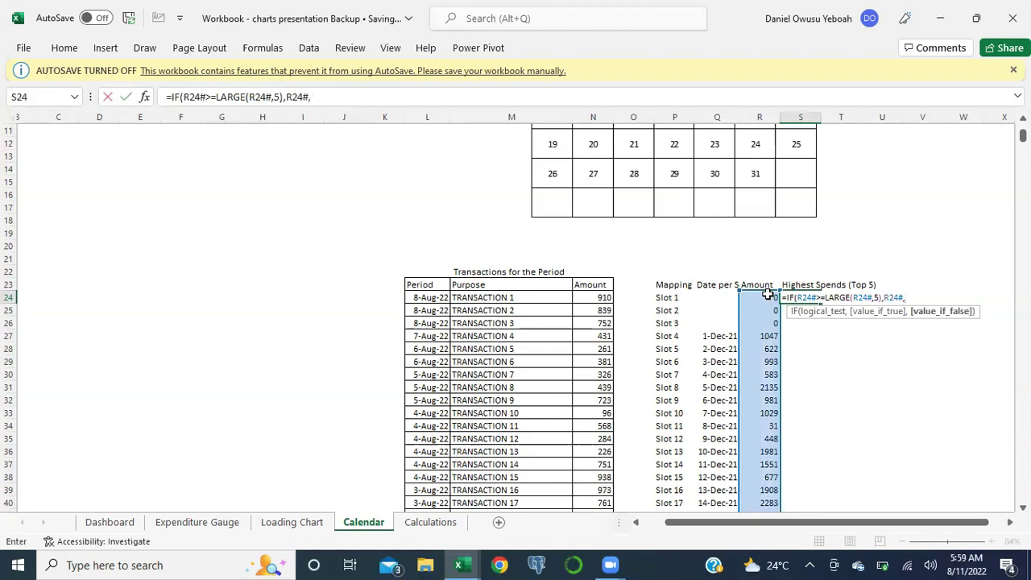
{"action": "type", "text": "NA("}
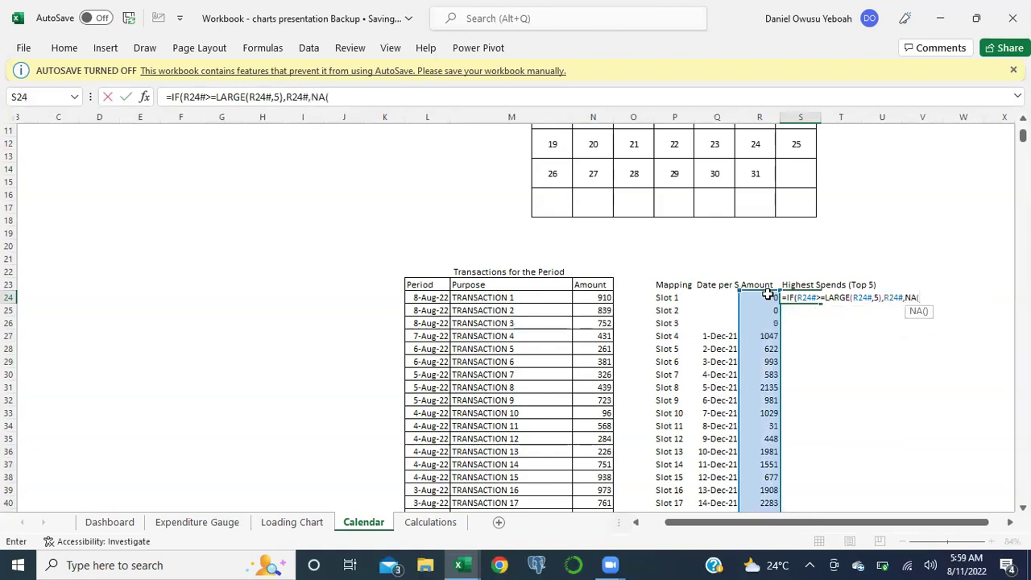
{"action": "type", "text": "))"}
{"action": "key", "text": "Return"}
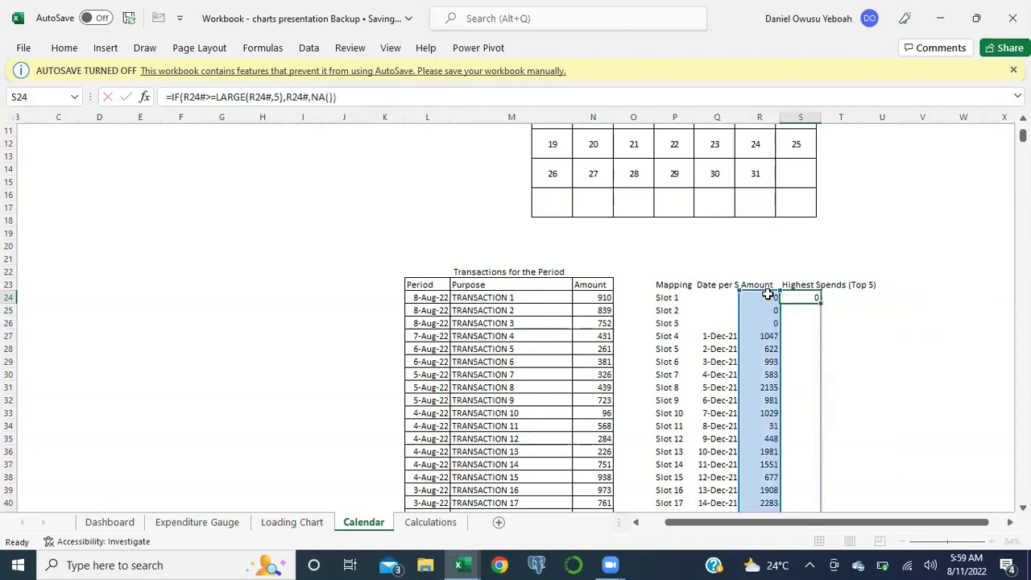
Step: Review the values returned down the Highest Spends (Top 5) column and go back to the December 2021 calendar
{"action": "scroll", "coordinate": [778, 400], "scroll_direction": "down", "scroll_amount": 9}
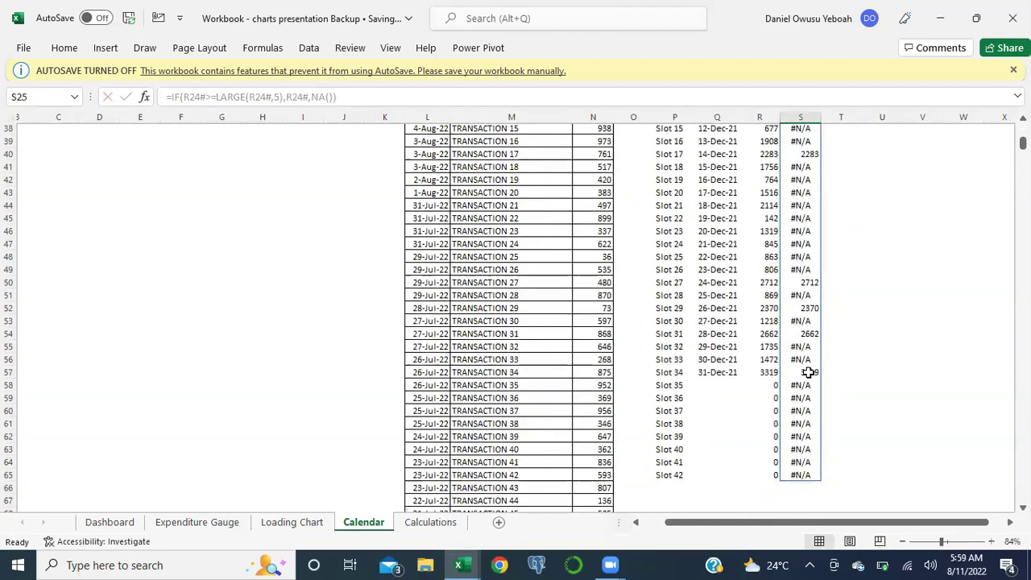
{"action": "scroll", "coordinate": [810, 287], "scroll_direction": "up", "scroll_amount": 3}
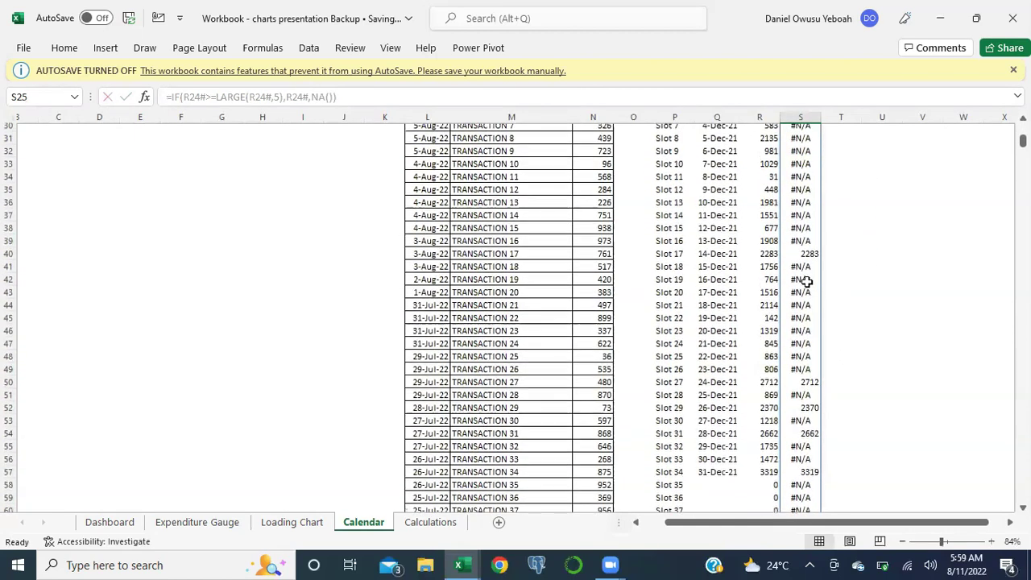
{"action": "scroll", "coordinate": [790, 250], "scroll_direction": "up", "scroll_amount": 5}
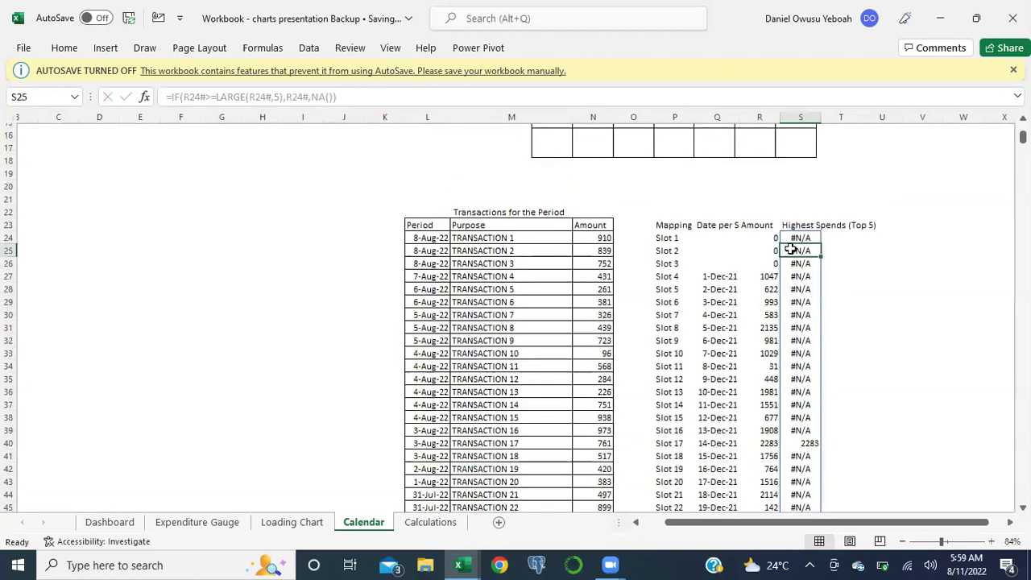
{"action": "scroll", "coordinate": [819, 302], "scroll_direction": "up", "scroll_amount": 2}
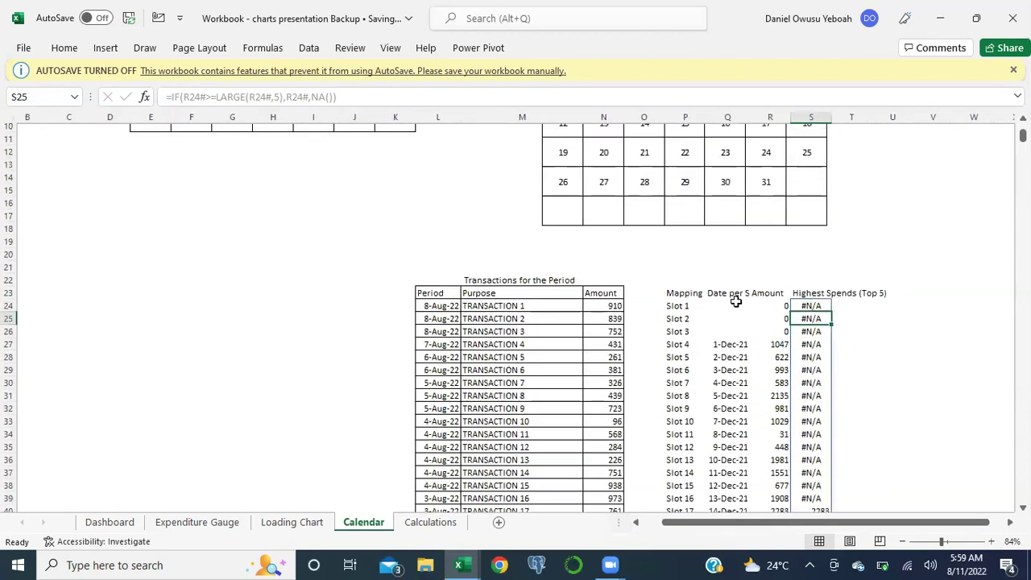
{"action": "left_click", "coordinate": [772, 295]}
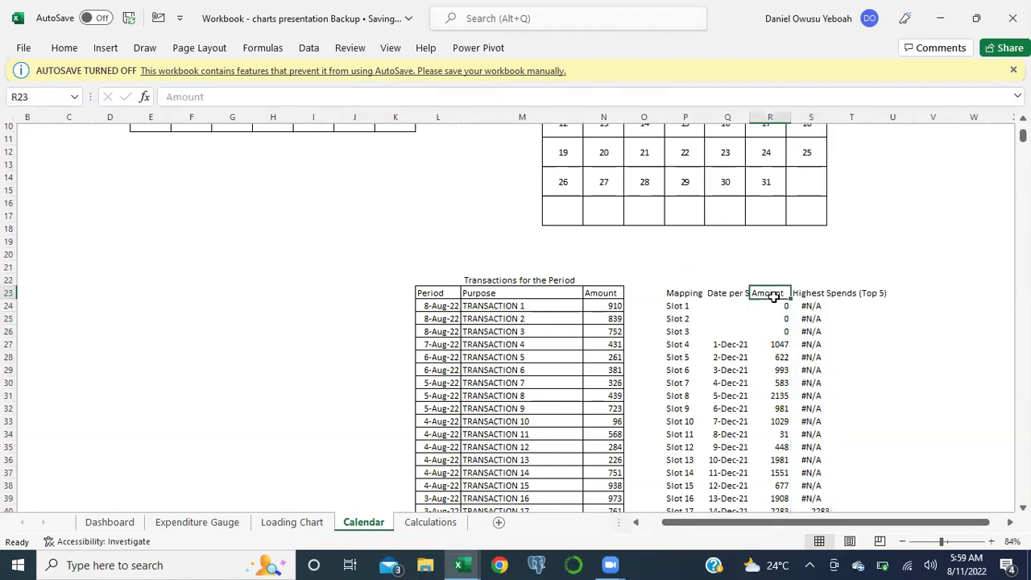
{"action": "scroll", "coordinate": [694, 300], "scroll_direction": "up", "scroll_amount": 2}
{"action": "scroll", "coordinate": [694, 300], "scroll_direction": "right", "scroll_amount": 2}
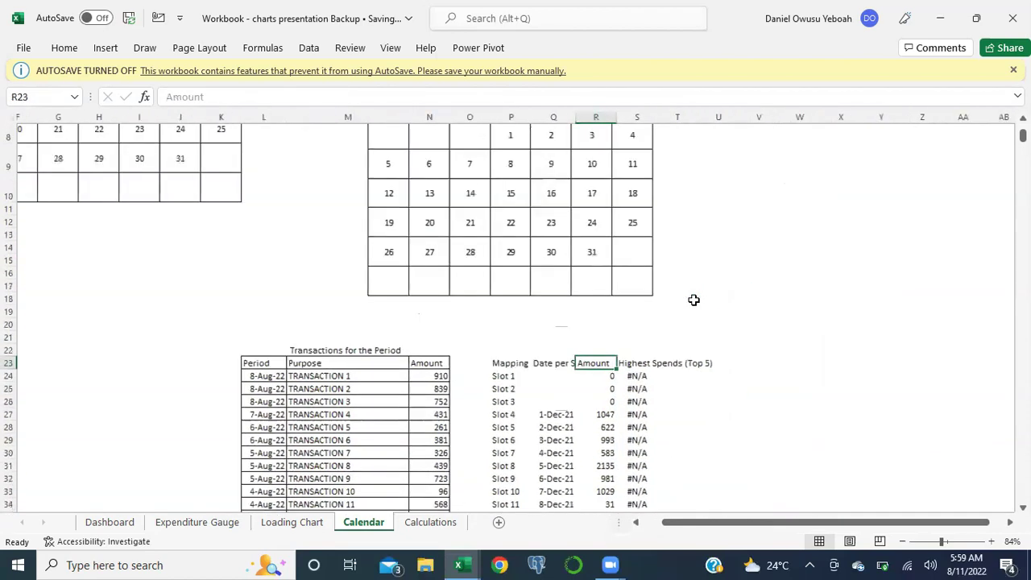
{"action": "scroll", "coordinate": [694, 299], "scroll_direction": "up", "scroll_amount": 1}
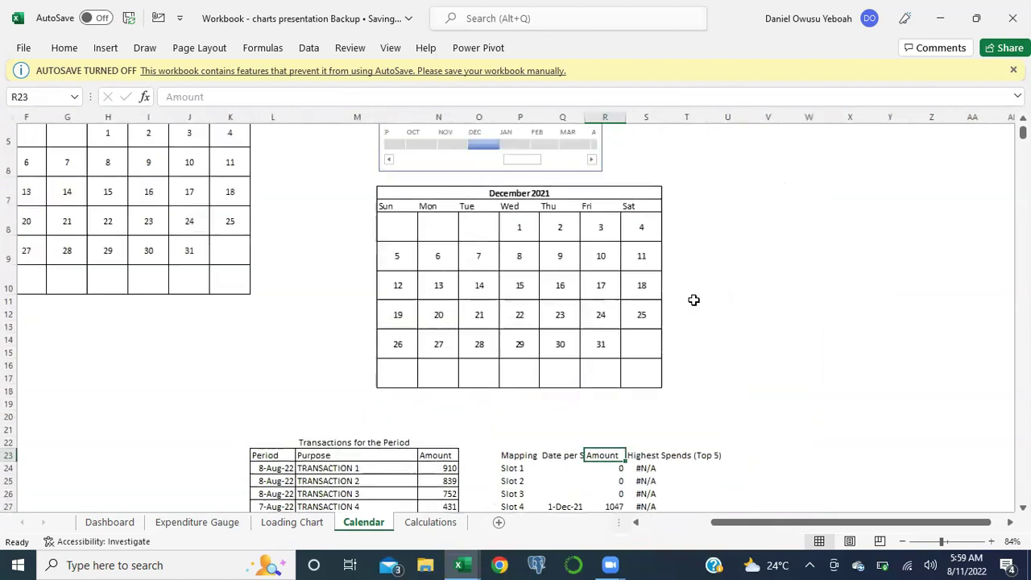
{"action": "scroll", "coordinate": [693, 300], "scroll_direction": "left", "scroll_amount": 1}
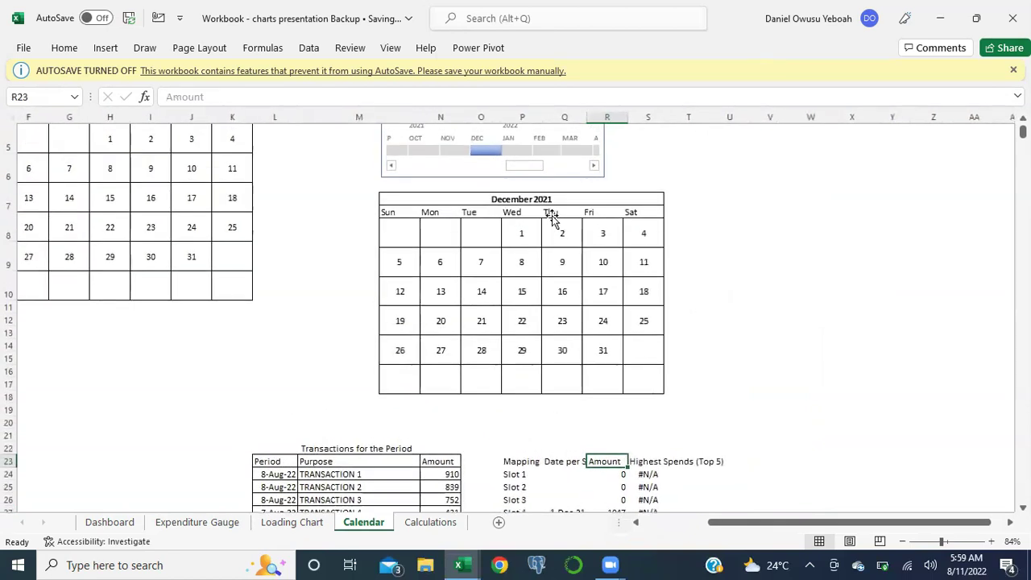
Step: Insert an empty bubble chart and fit it over the December 2021 calendar, stretching its height to about 3.36 inches
{"action": "left_click", "coordinate": [104, 49]}
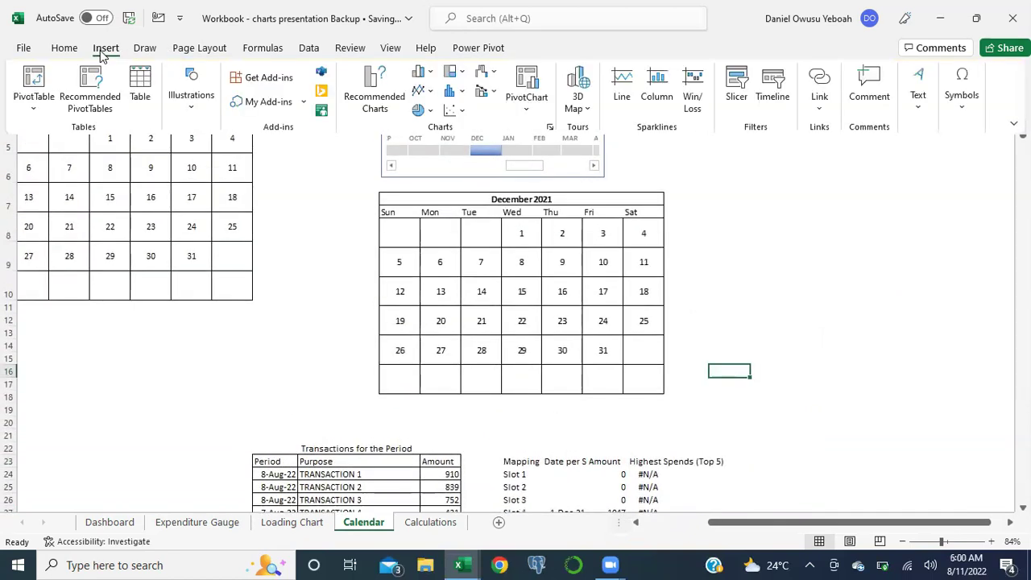
{"action": "left_click", "coordinate": [450, 111]}
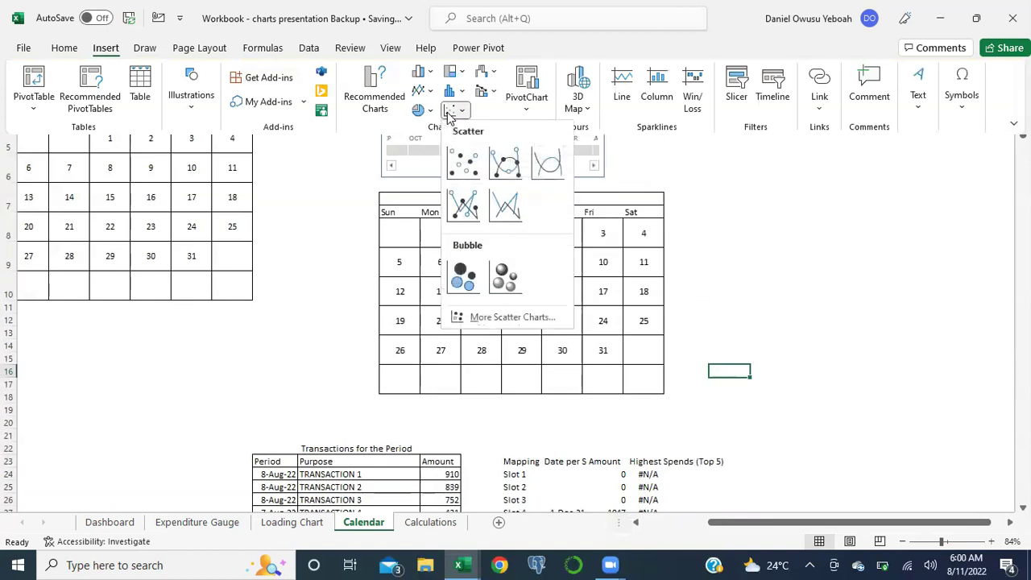
{"action": "left_click", "coordinate": [463, 278]}
{"action": "left_click_drag", "start_coordinate": [525, 223], "coordinate": [516, 190]}
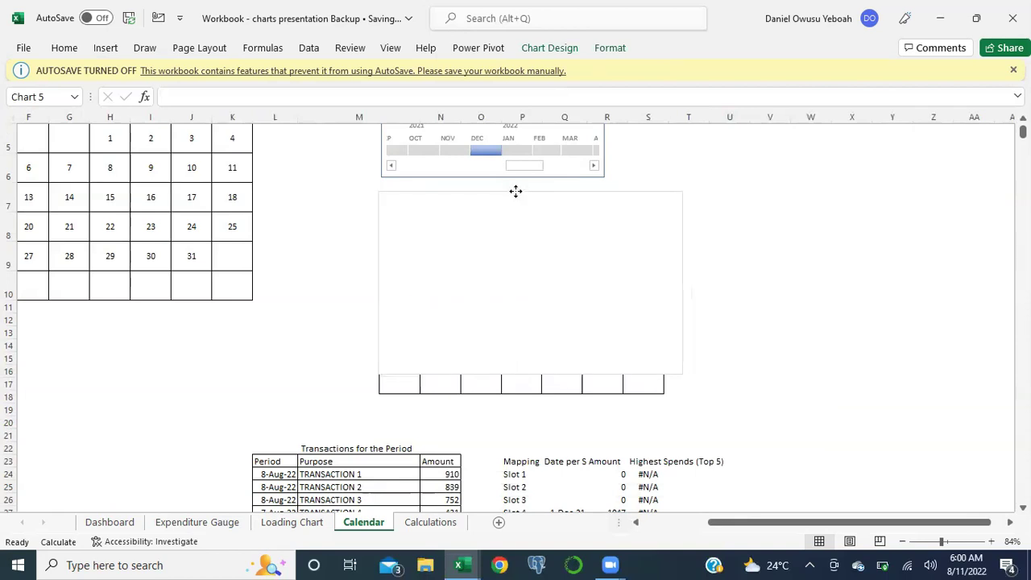
{"action": "left_click_drag", "start_coordinate": [528, 372], "coordinate": [529, 394]}
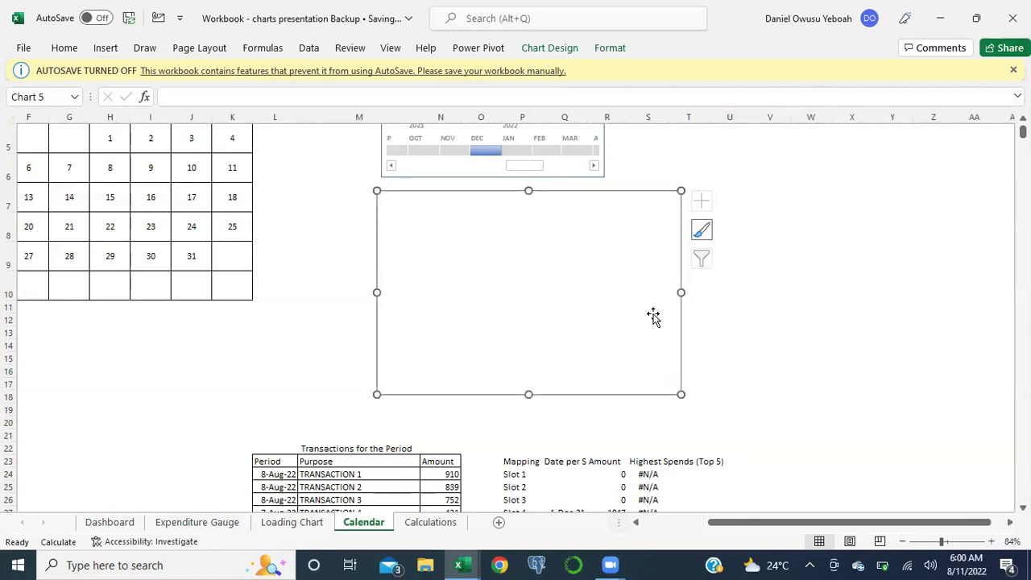
Step: Open the bubble chart's data source and add a series named "Highest Expenditure"
{"action": "right_click", "coordinate": [592, 292]}
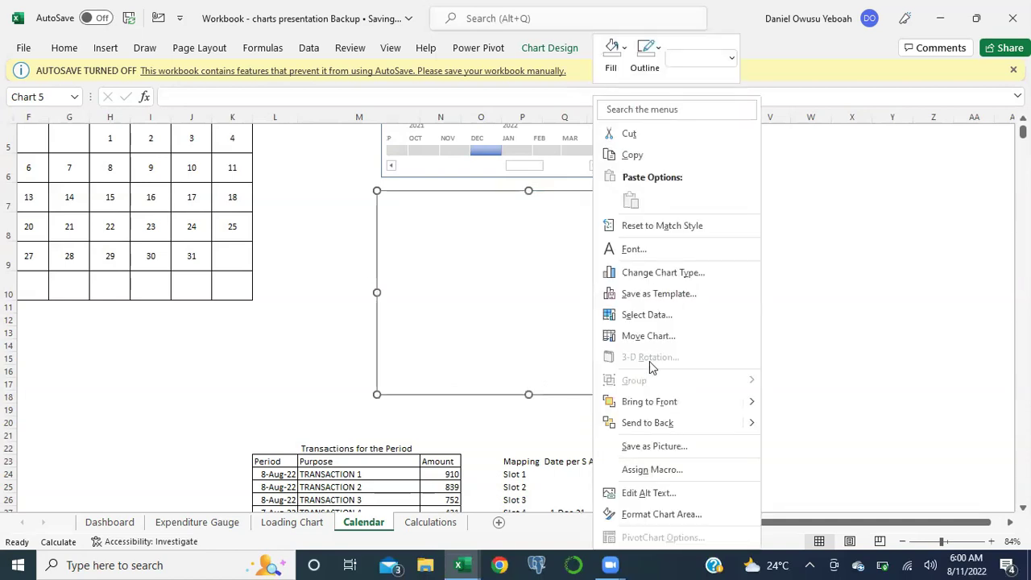
{"action": "left_click", "coordinate": [555, 346]}
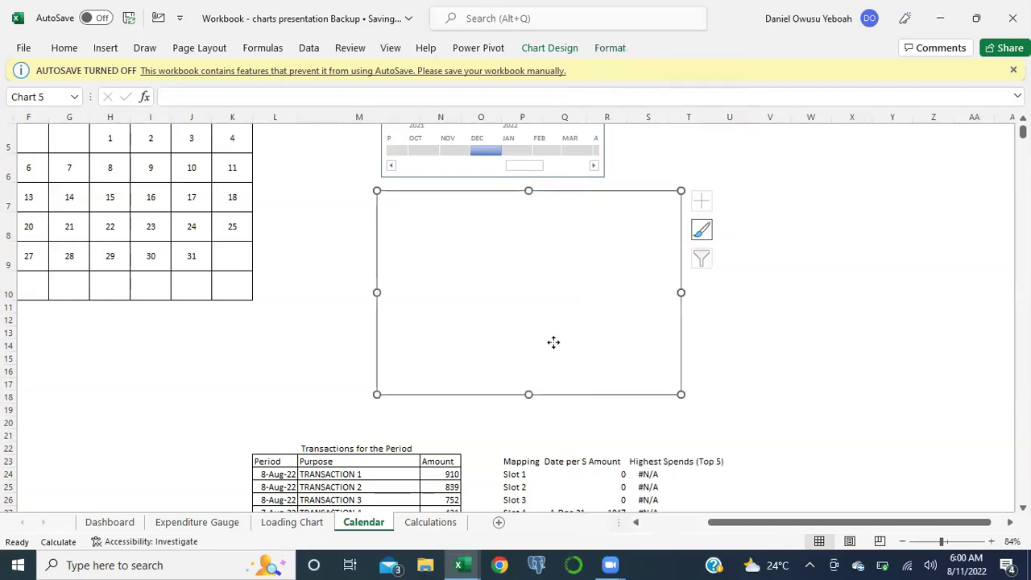
{"action": "right_click", "coordinate": [553, 343]}
{"action": "left_click", "coordinate": [594, 315]}
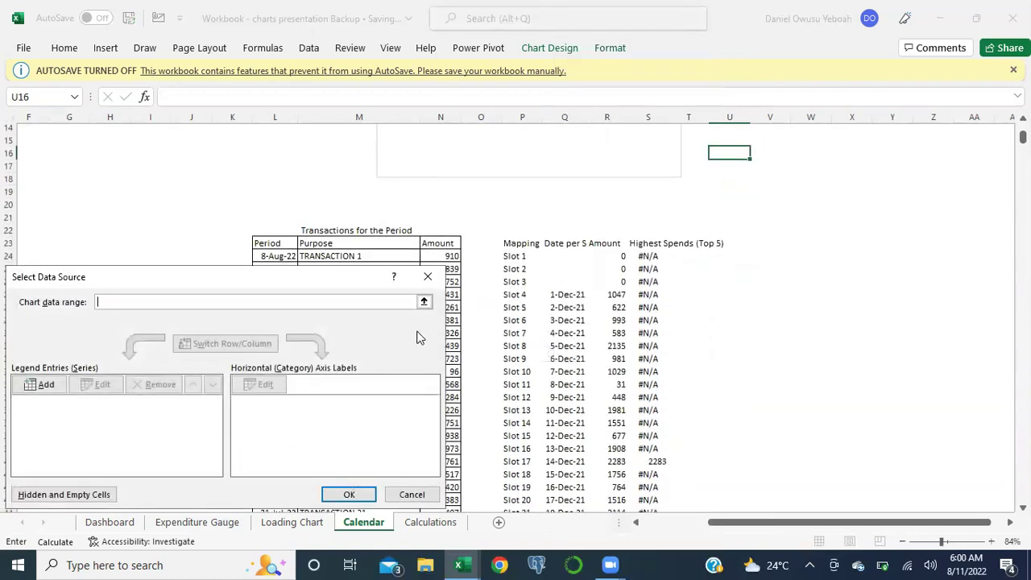
{"action": "left_click", "coordinate": [40, 384]}
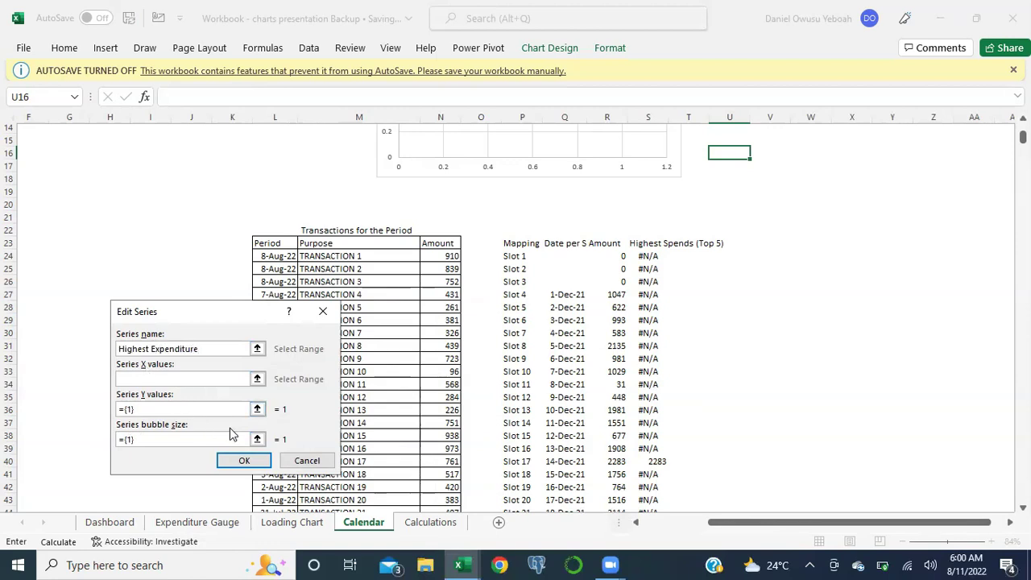
Step: Set the Highest Expenditure series' bubble size to Calendar!$S$24:$S$65 and accept the data source changes
{"action": "left_click", "coordinate": [257, 439]}
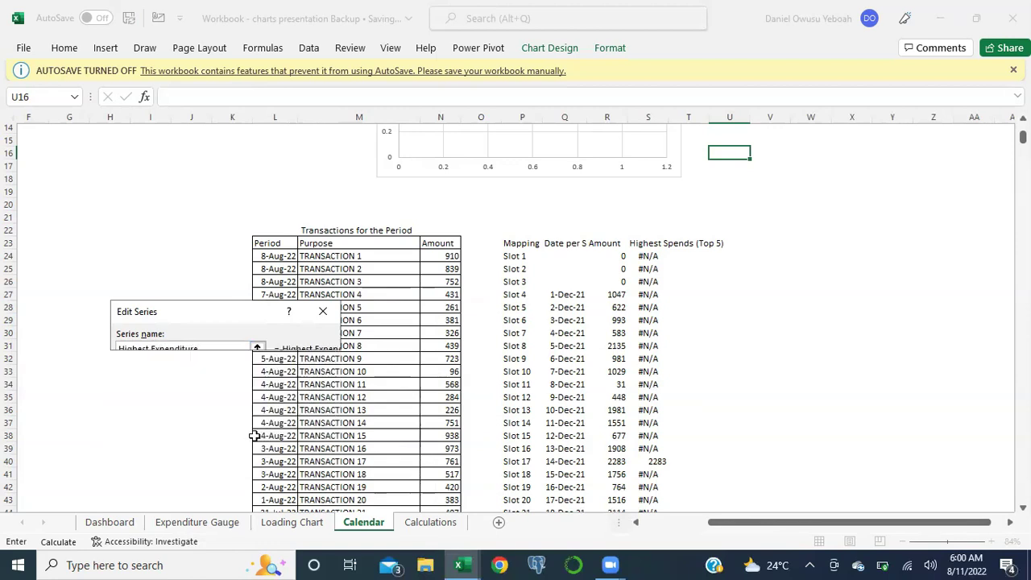
{"action": "left_click", "coordinate": [651, 256]}
{"action": "key", "text": "ctrl+shift+Down"}
{"action": "scroll", "coordinate": [651, 256], "scroll_direction": "up", "scroll_amount": 9}
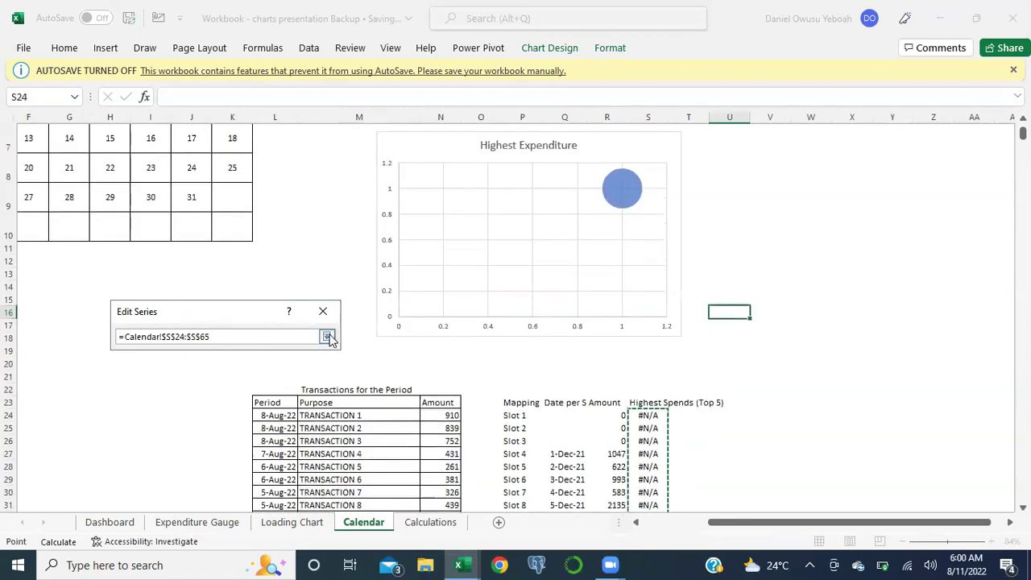
{"action": "left_click", "coordinate": [326, 337]}
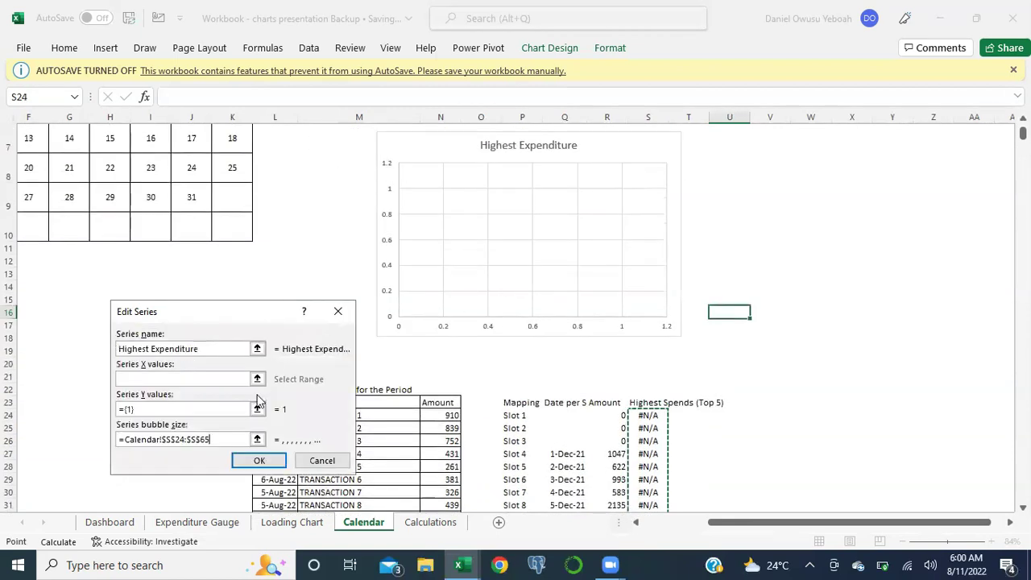
{"action": "left_click", "coordinate": [260, 466]}
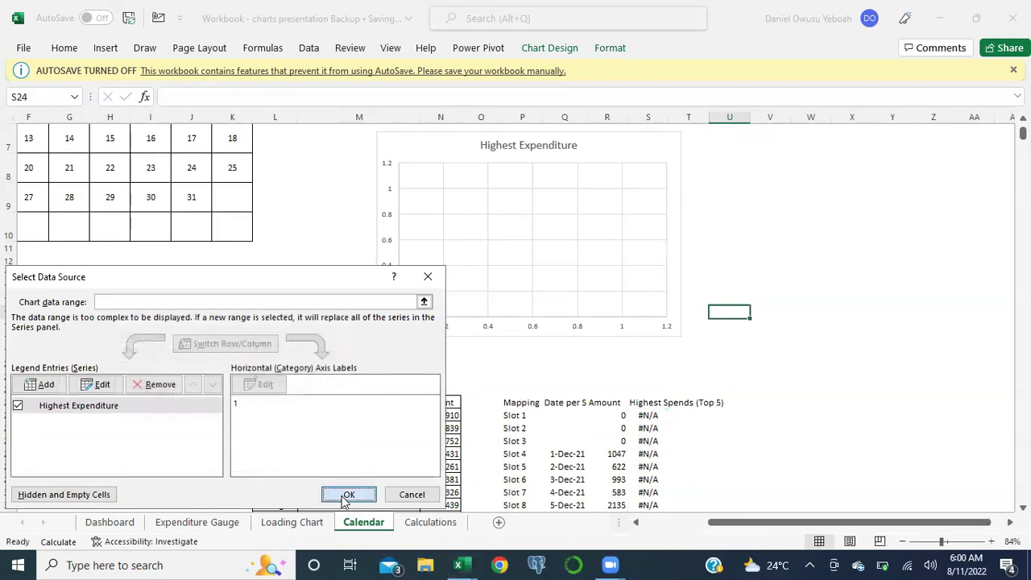
{"action": "left_click", "coordinate": [346, 496]}
Step: Compare the bubble chart's plot area with the slots and amounts in the mapping table
{"action": "scroll", "coordinate": [613, 407], "scroll_direction": "down", "scroll_amount": 10}
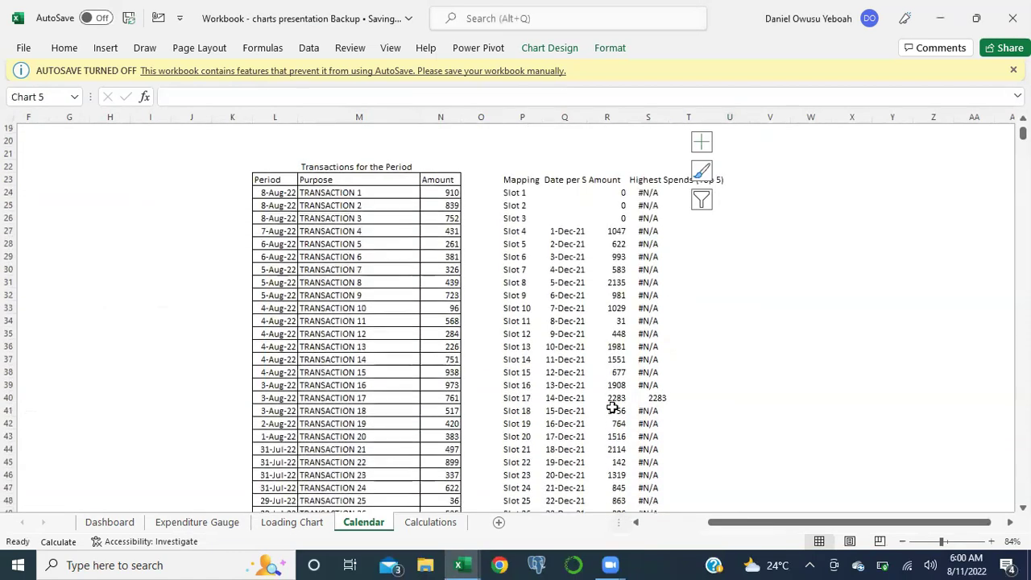
{"action": "scroll", "coordinate": [613, 407], "scroll_direction": "up", "scroll_amount": 10}
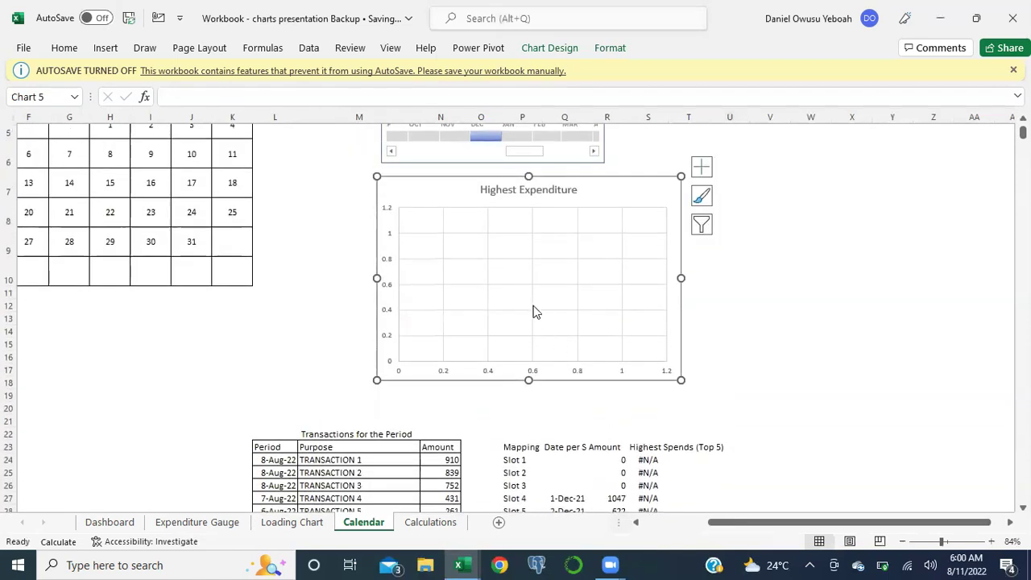
{"action": "scroll", "coordinate": [561, 376], "scroll_direction": "down", "scroll_amount": 2}
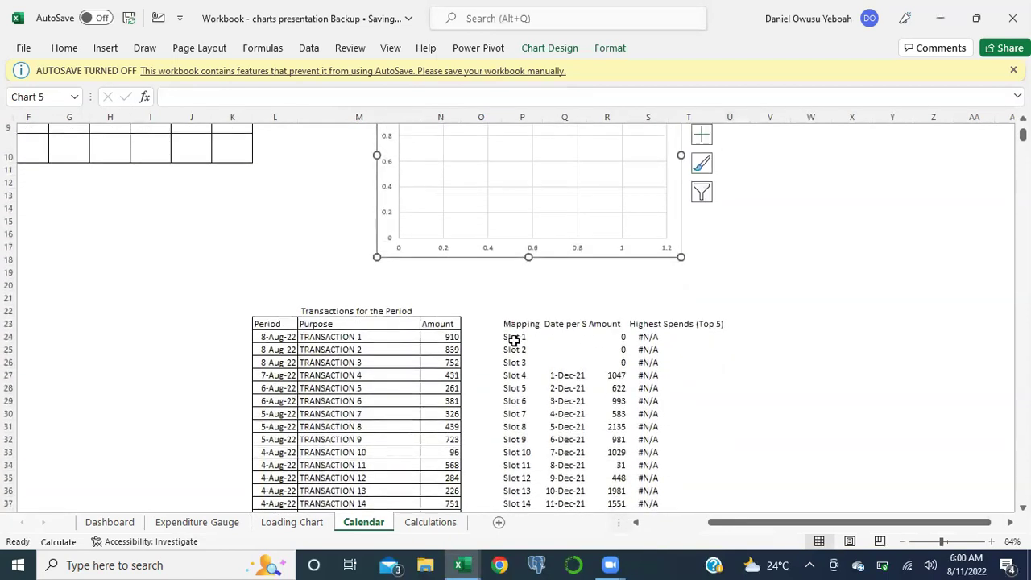
{"action": "scroll", "coordinate": [499, 323], "scroll_direction": "up", "scroll_amount": 3}
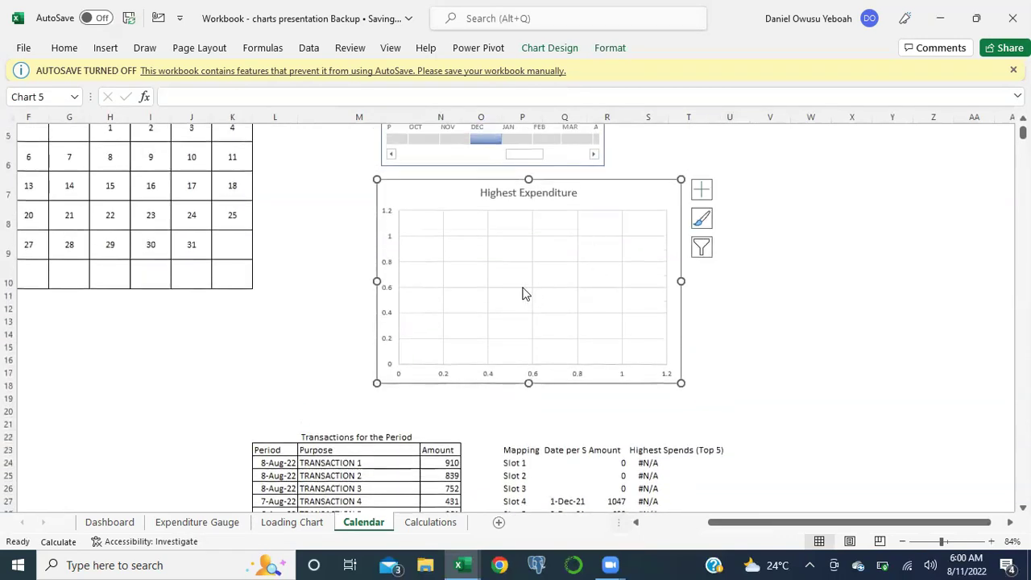
{"action": "scroll", "coordinate": [510, 288], "scroll_direction": "up", "scroll_amount": 2}
{"action": "scroll", "coordinate": [504, 381], "scroll_direction": "down", "scroll_amount": 2}
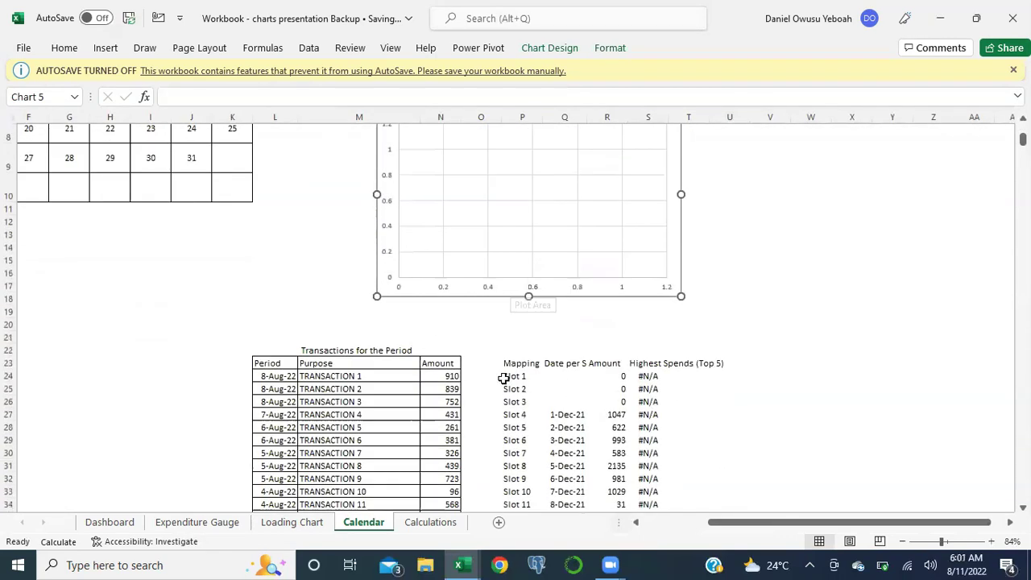
{"action": "scroll", "coordinate": [527, 208], "scroll_direction": "up", "scroll_amount": 1}
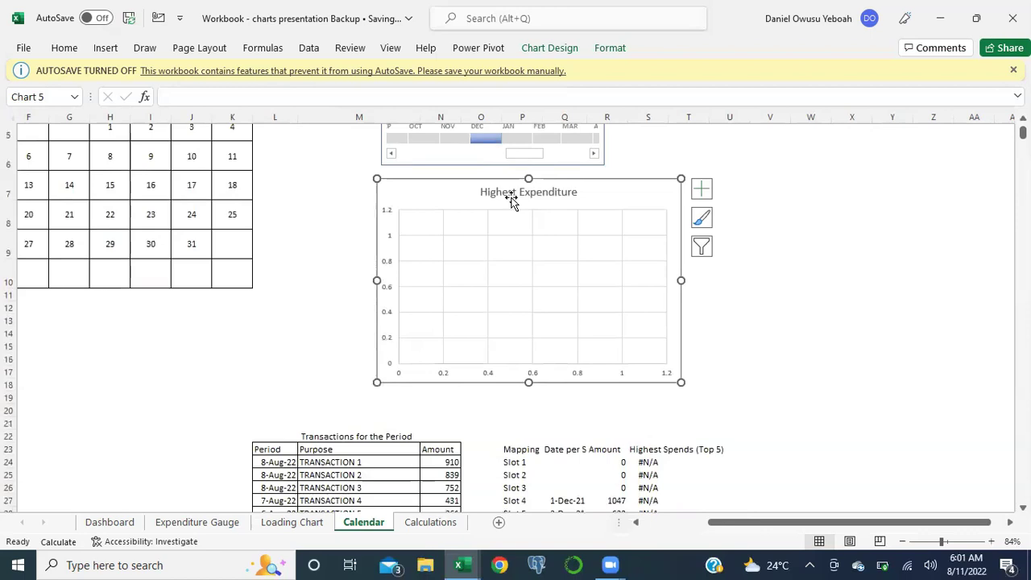
Step: Delete the bubble chart's title and set the chart area to No Fill so the calendar shows through
{"action": "left_click", "coordinate": [508, 194]}
{"action": "key", "text": "Delete"}
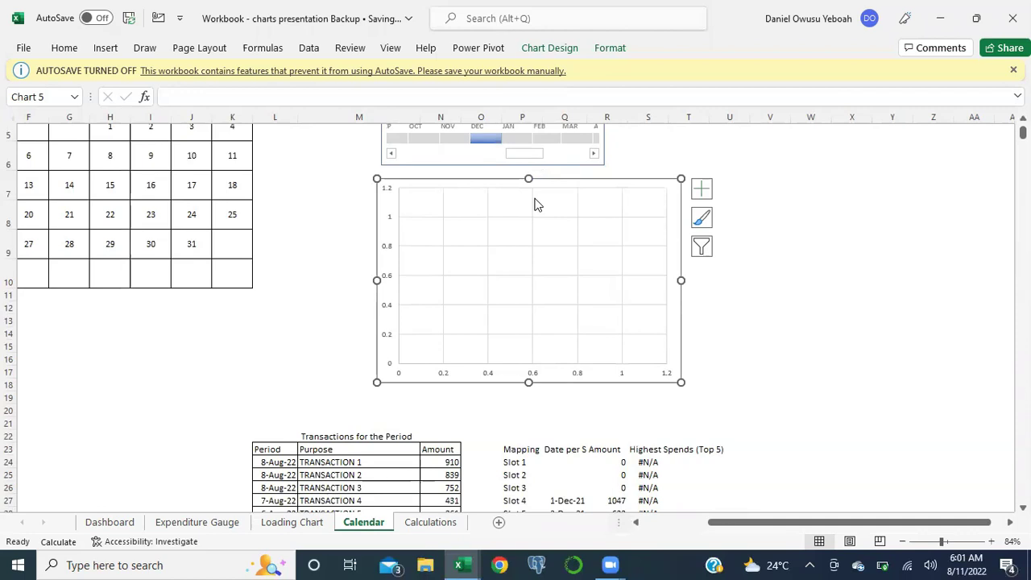
{"action": "left_click", "coordinate": [600, 48]}
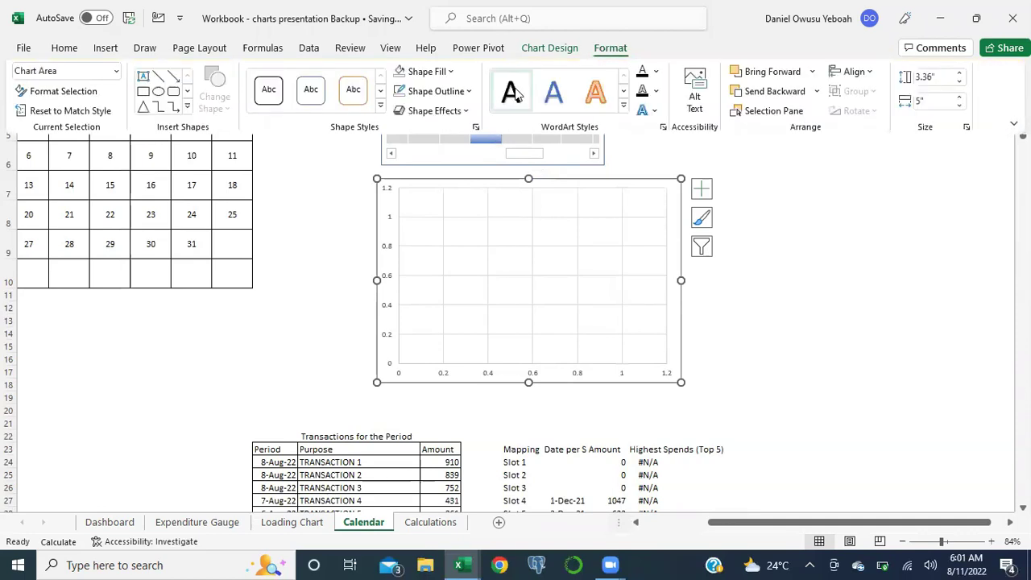
{"action": "left_click", "coordinate": [451, 72]}
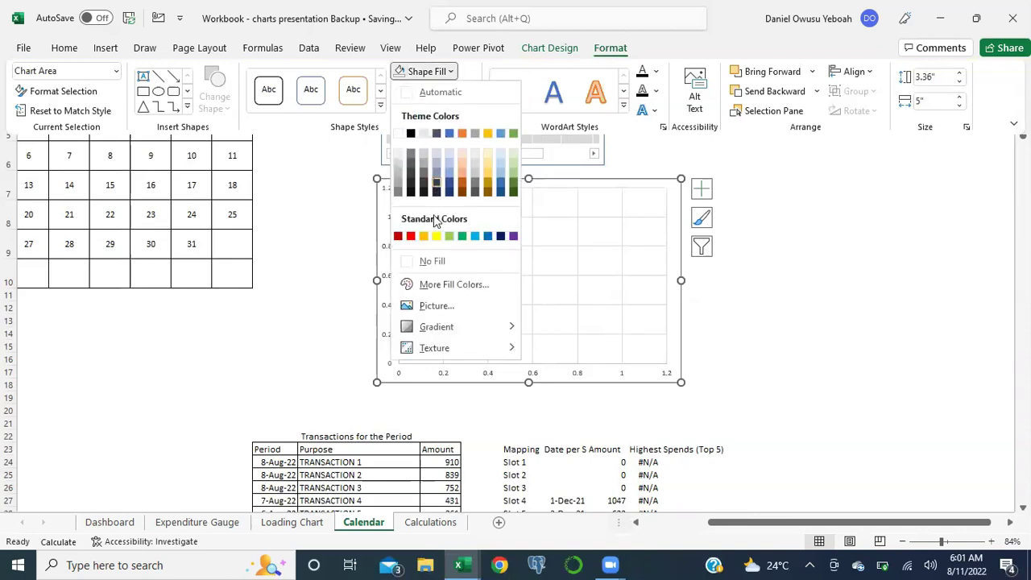
{"action": "left_click", "coordinate": [418, 262]}
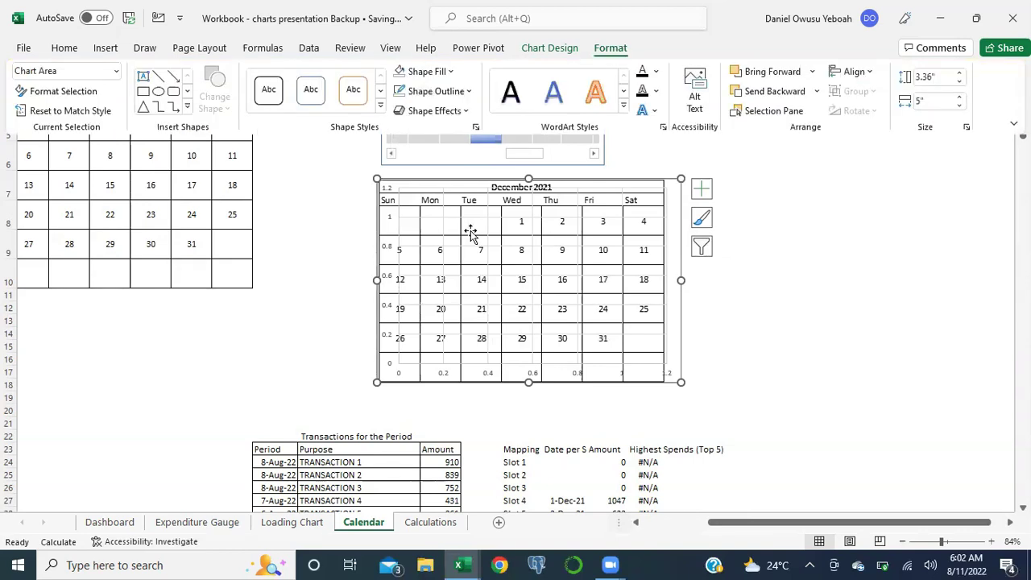
Step: Set the bubble chart's vertical axis bounds to a minimum of 0 and a maximum of 6
{"action": "left_click", "coordinate": [388, 190]}
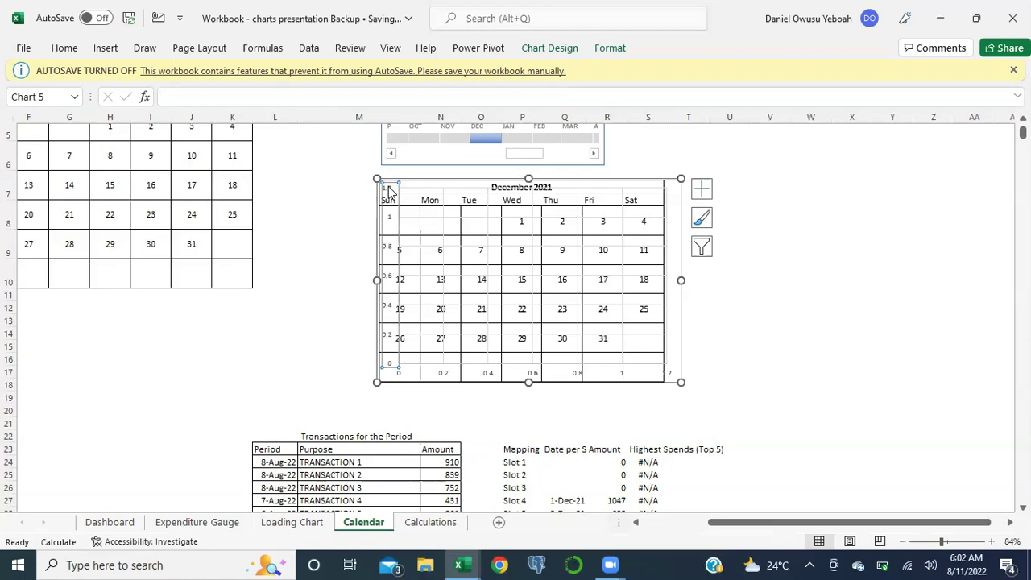
{"action": "double_click", "coordinate": [388, 190]}
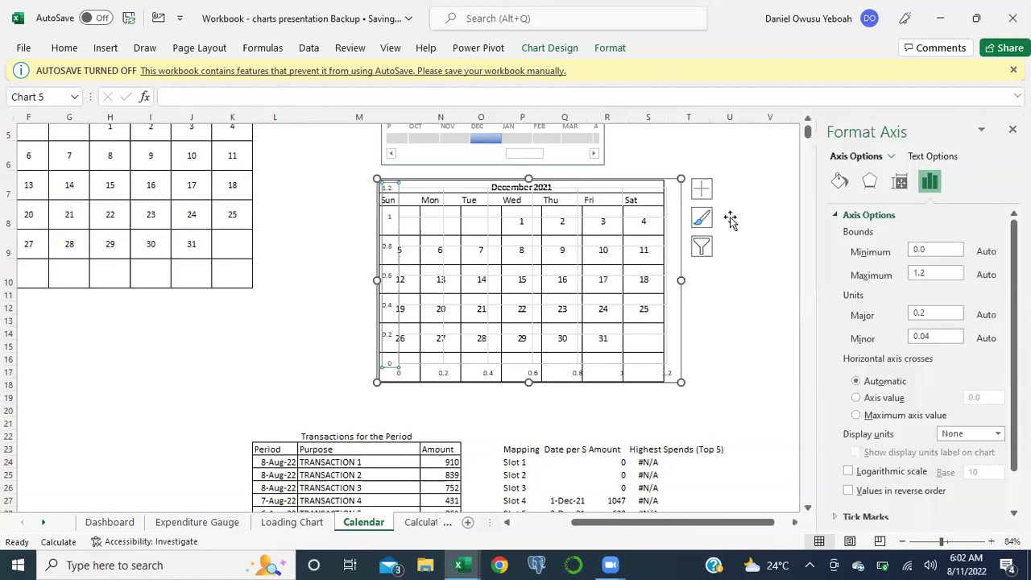
{"action": "left_click", "coordinate": [936, 252]}
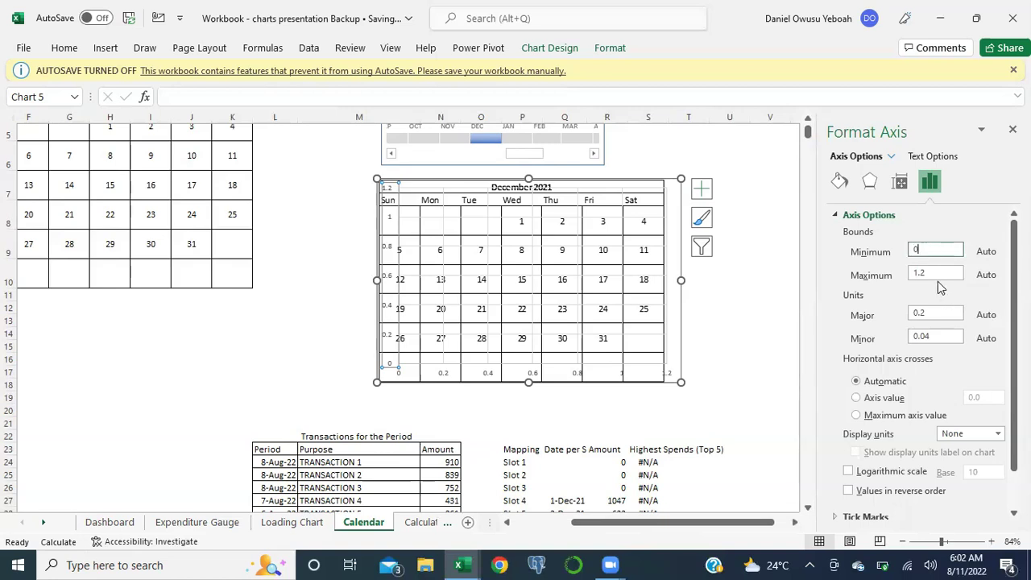
{"action": "left_click", "coordinate": [931, 274]}
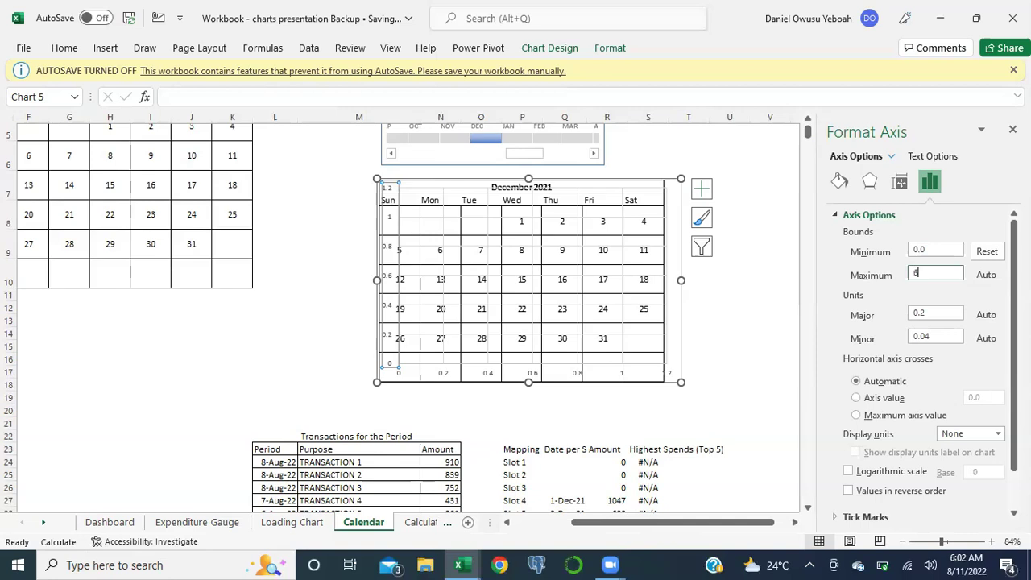
{"action": "type", "text": "6"}
{"action": "key", "text": "Return"}
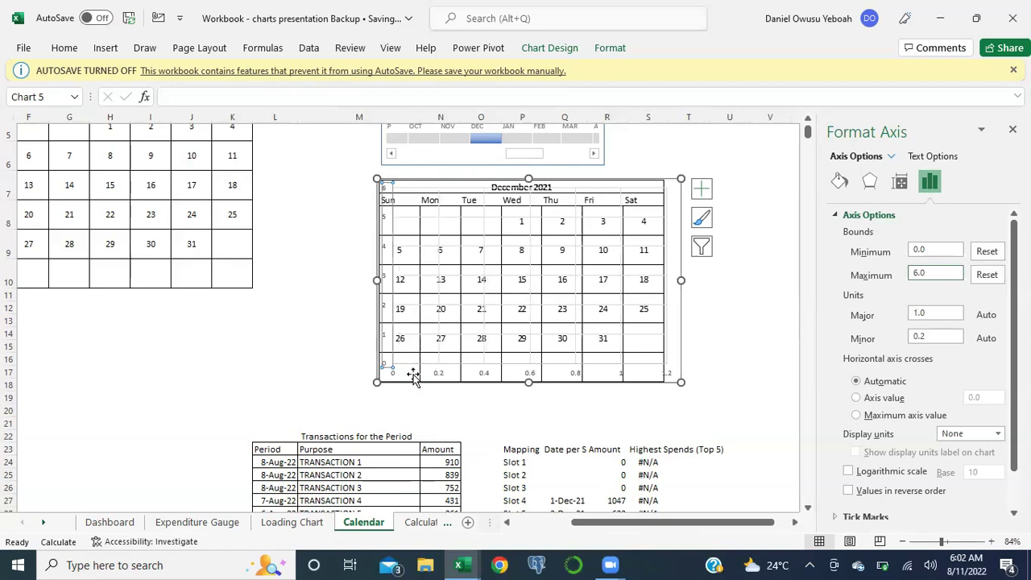
Step: Set the bubble chart's horizontal axis bounds to a minimum of 0 and a maximum of 7
{"action": "left_click", "coordinate": [441, 376]}
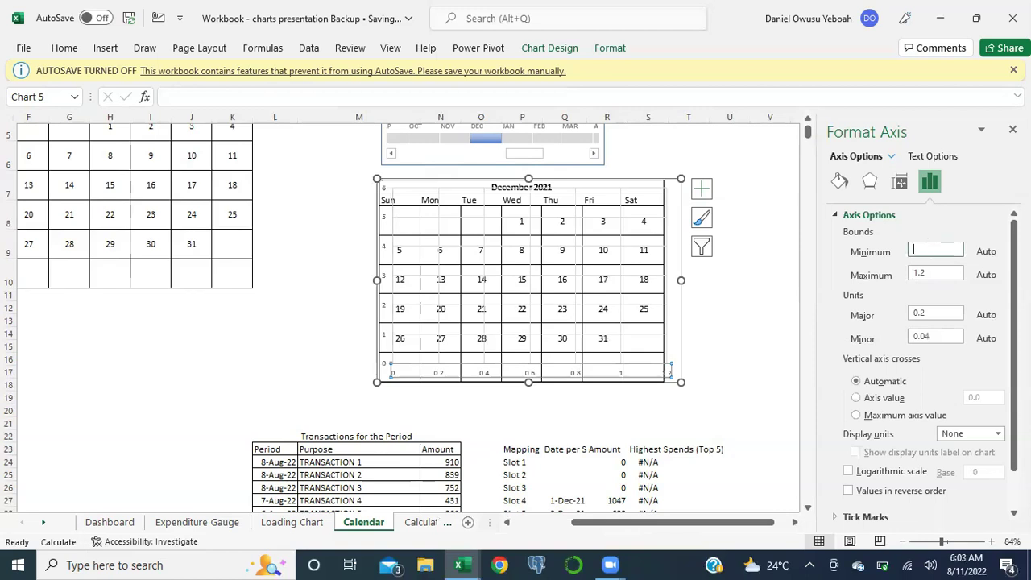
{"action": "left_click", "coordinate": [941, 274]}
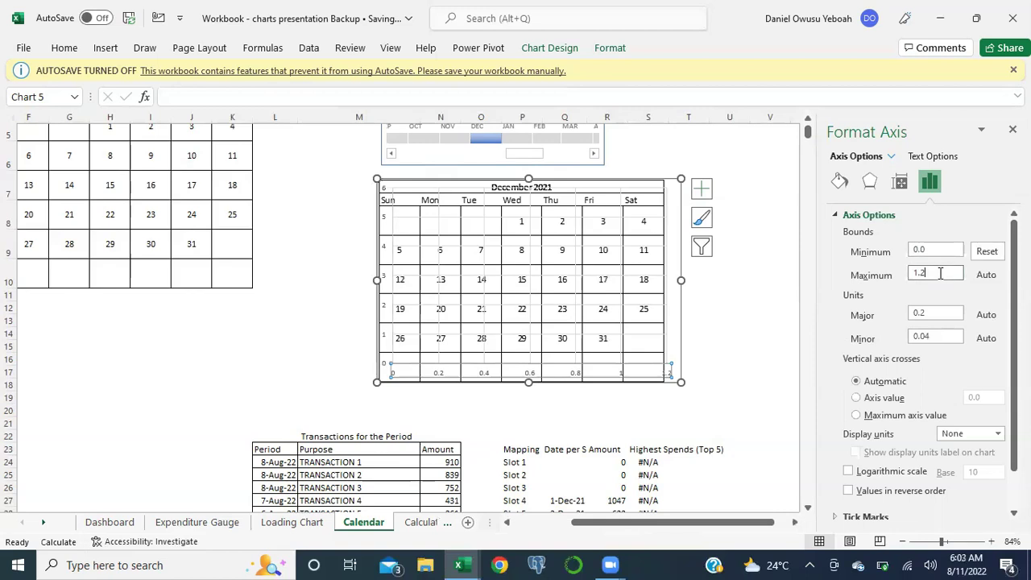
{"action": "type", "text": "7"}
{"action": "key", "text": "Return"}
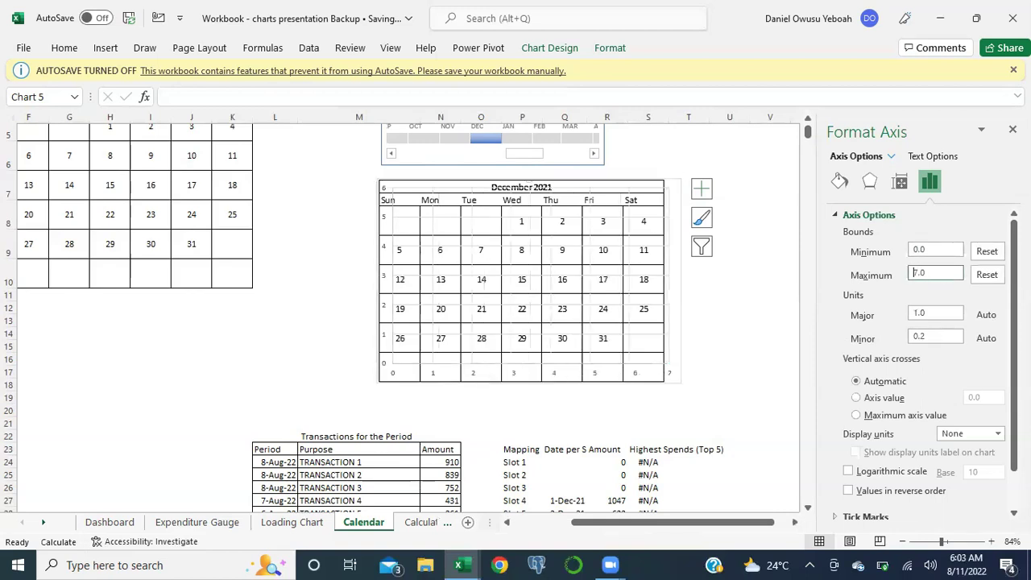
Step: Move and widen the bubble chart so its plot area gridlines line up with the December 2021 calendar's day cells, and close the formatting pane
{"action": "scroll", "coordinate": [683, 249], "scroll_direction": "down", "scroll_amount": 7}
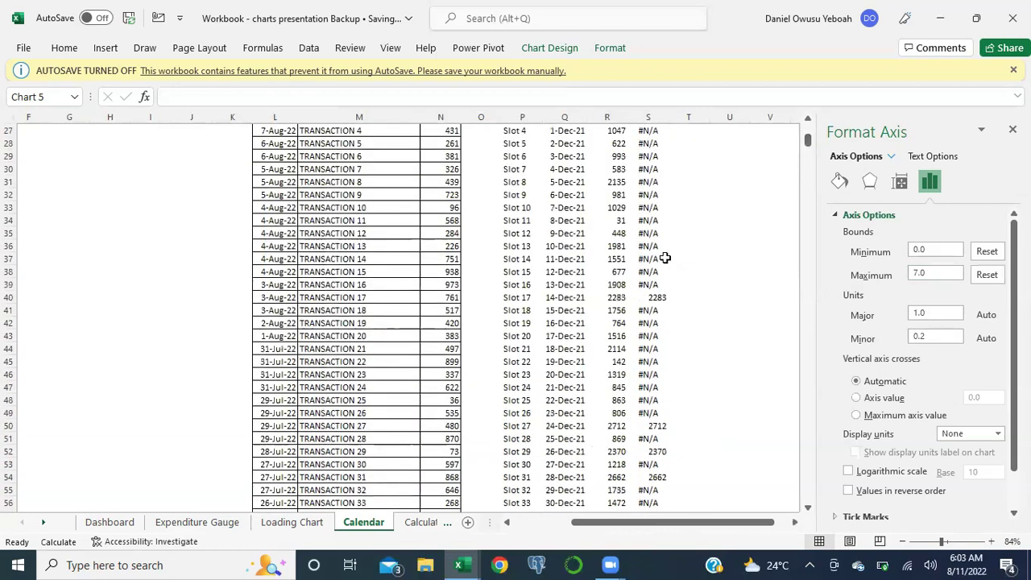
{"action": "scroll", "coordinate": [666, 258], "scroll_direction": "up", "scroll_amount": 8}
{"action": "left_click", "coordinate": [702, 227]}
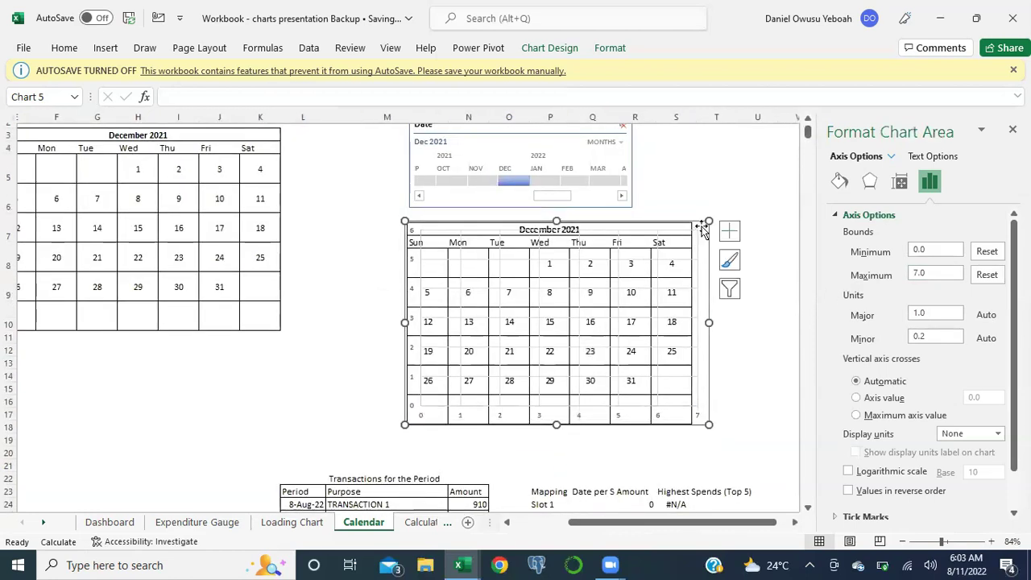
{"action": "left_click_drag", "start_coordinate": [697, 226], "coordinate": [696, 242]}
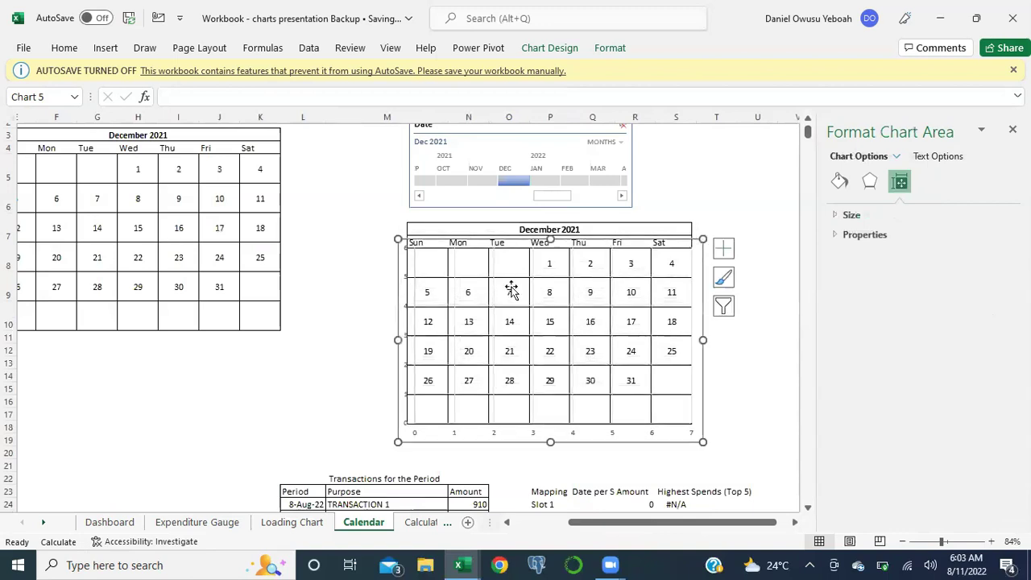
{"action": "left_click_drag", "start_coordinate": [397, 339], "coordinate": [392, 339]}
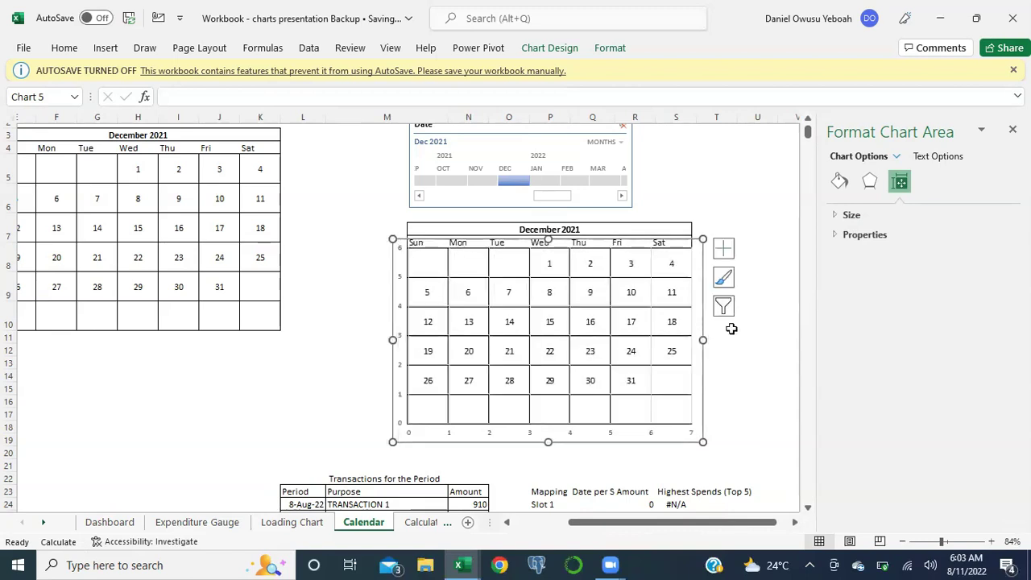
{"action": "scroll", "coordinate": [763, 384], "scroll_direction": "down", "scroll_amount": 1}
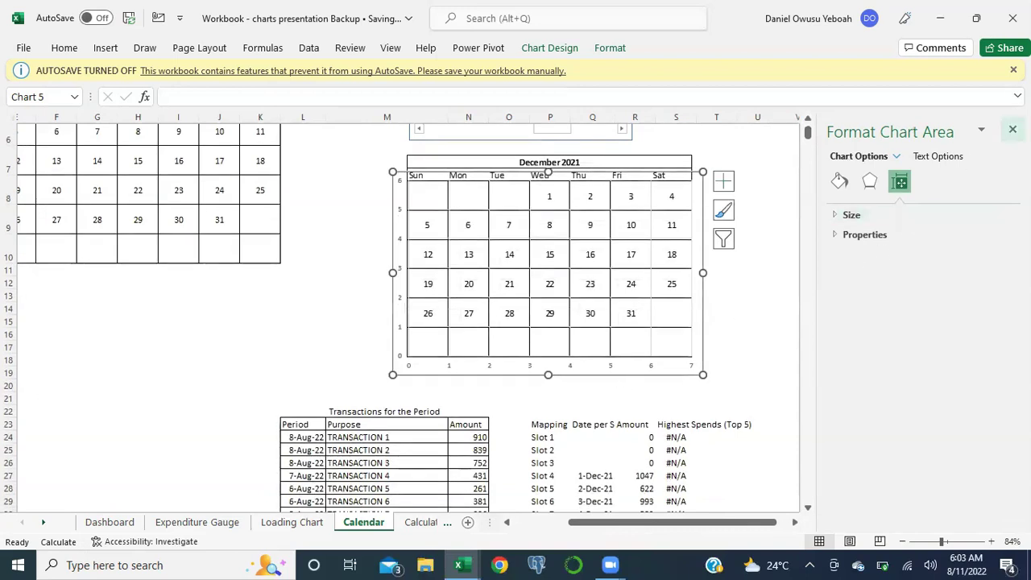
{"action": "left_click", "coordinate": [1013, 129]}
Step: Add the column headings "X - Axis" in T23 and "Y - Axis" in U23 of the mapping table
{"action": "scroll", "coordinate": [787, 304], "scroll_direction": "down", "scroll_amount": 2}
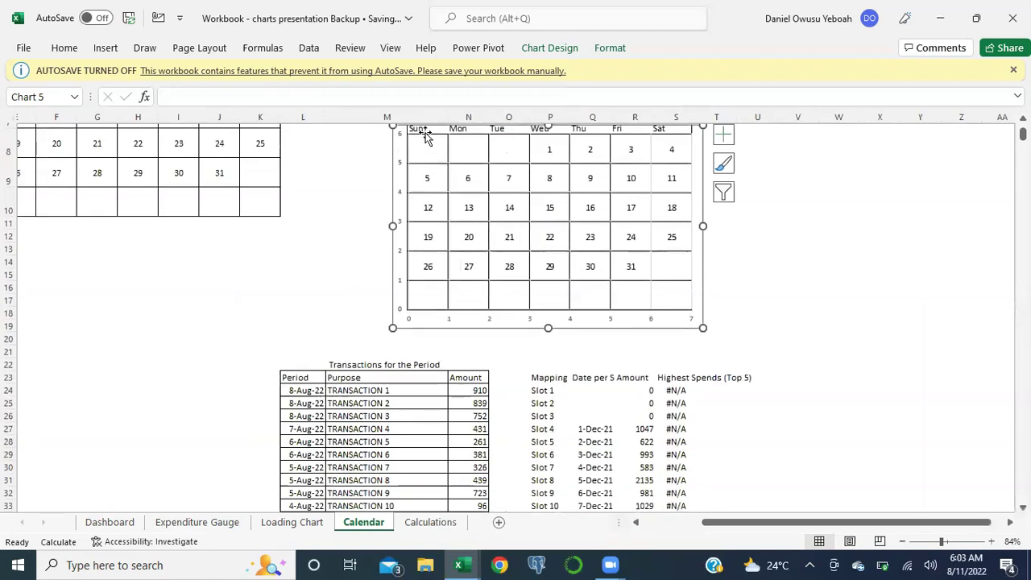
{"action": "left_click", "coordinate": [715, 392]}
{"action": "left_click", "coordinate": [735, 378]}
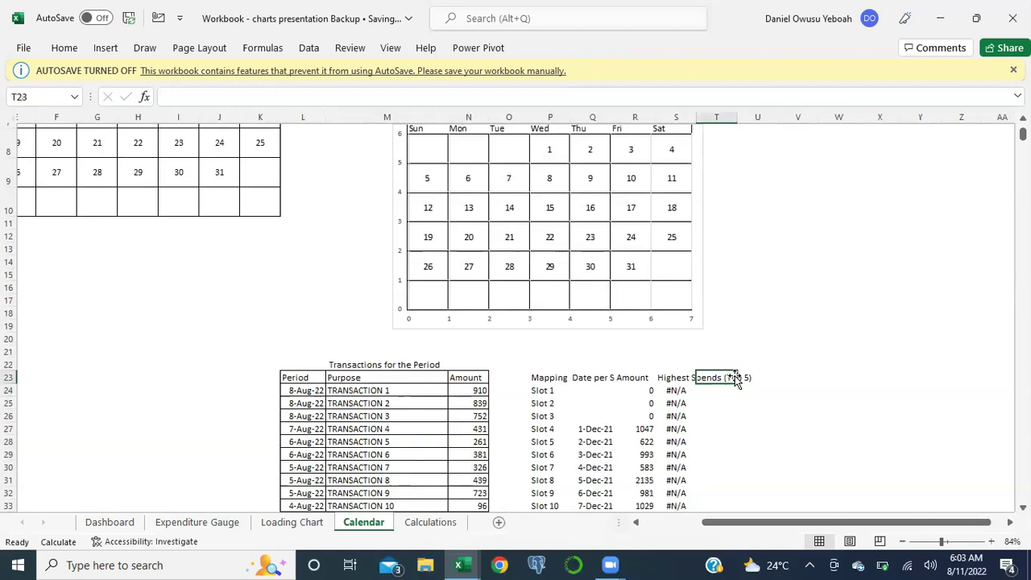
{"action": "type", "text": "X - Axis"}
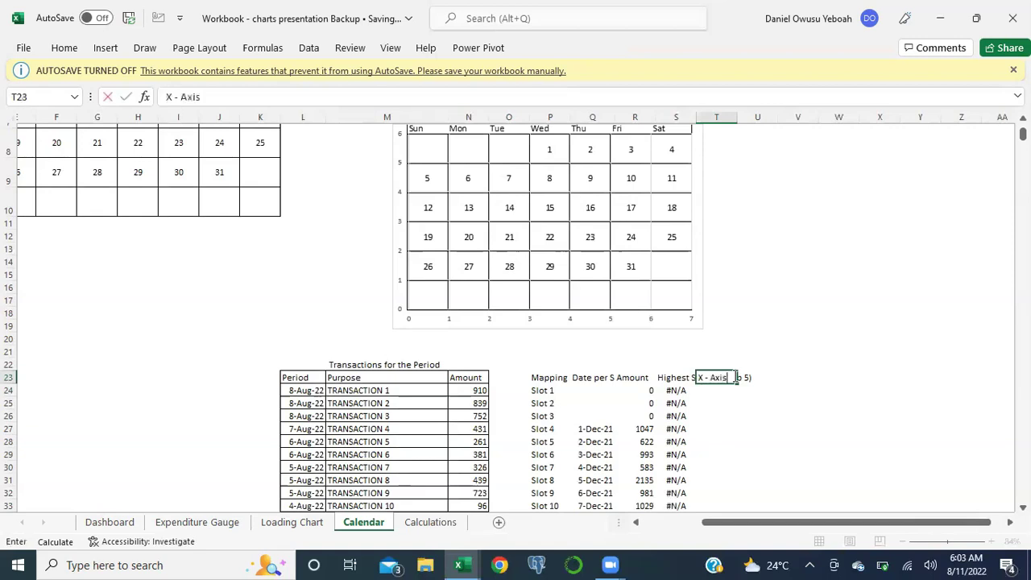
{"action": "key", "text": "Tab"}
{"action": "type", "text": "Y"}
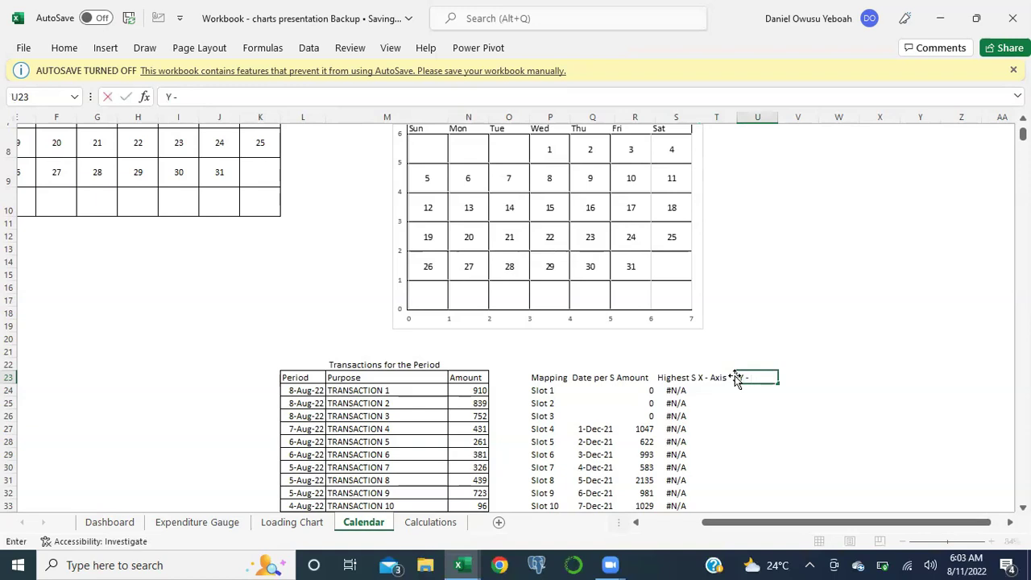
{"action": "key", "text": "Return"}
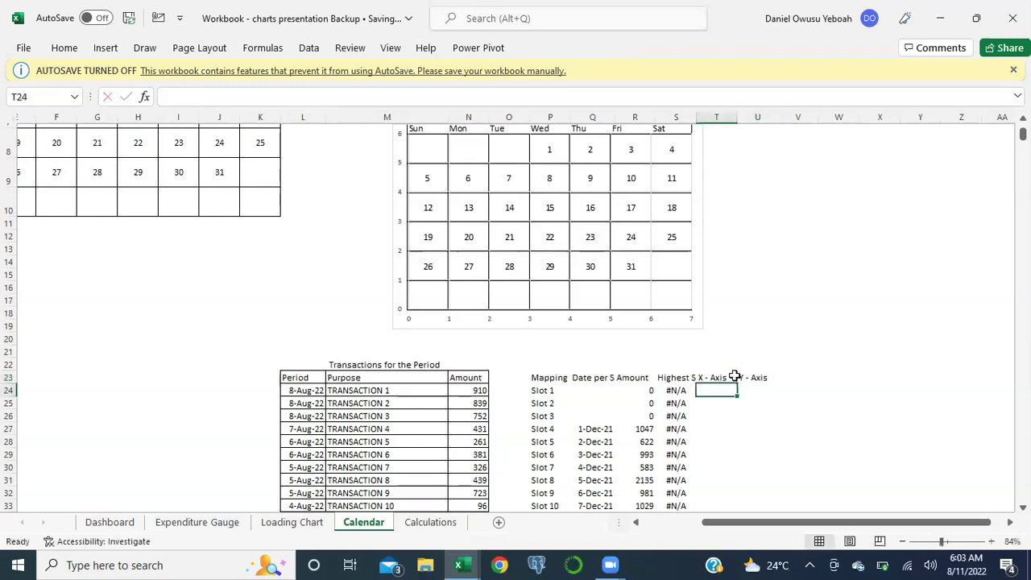
Step: Enter Slot 1's chart coordinates in the mapping table: 0.5 for the X - Axis and 5.5 for the Y - Axis
{"action": "scroll", "coordinate": [723, 398], "scroll_direction": "up", "scroll_amount": 1}
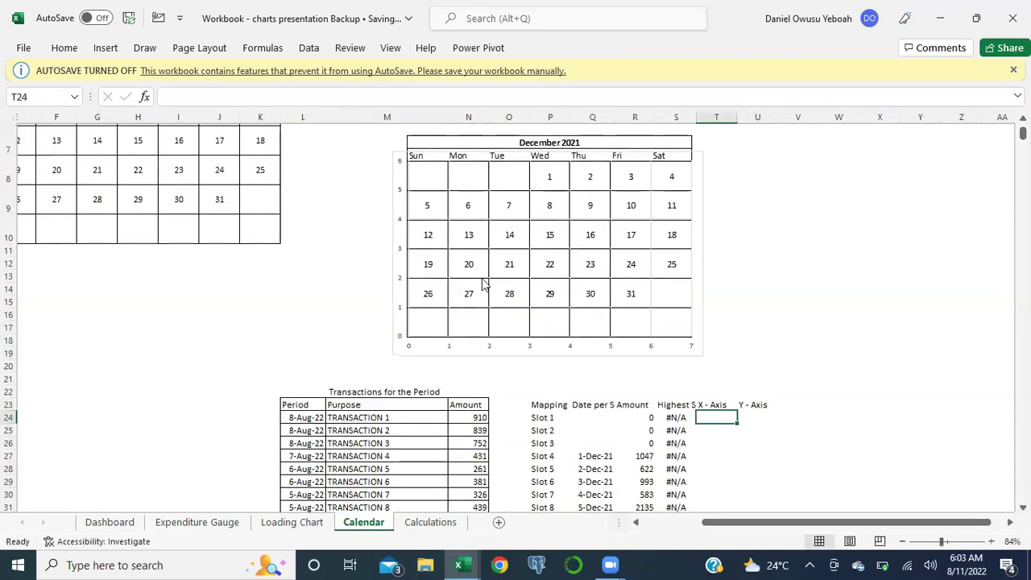
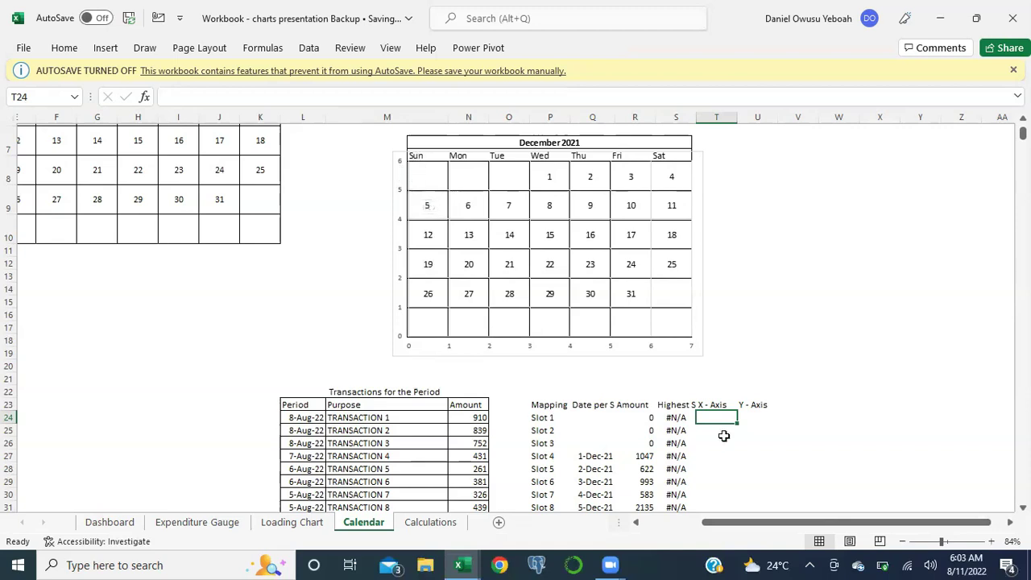
{"action": "type", "text": "0.5"}
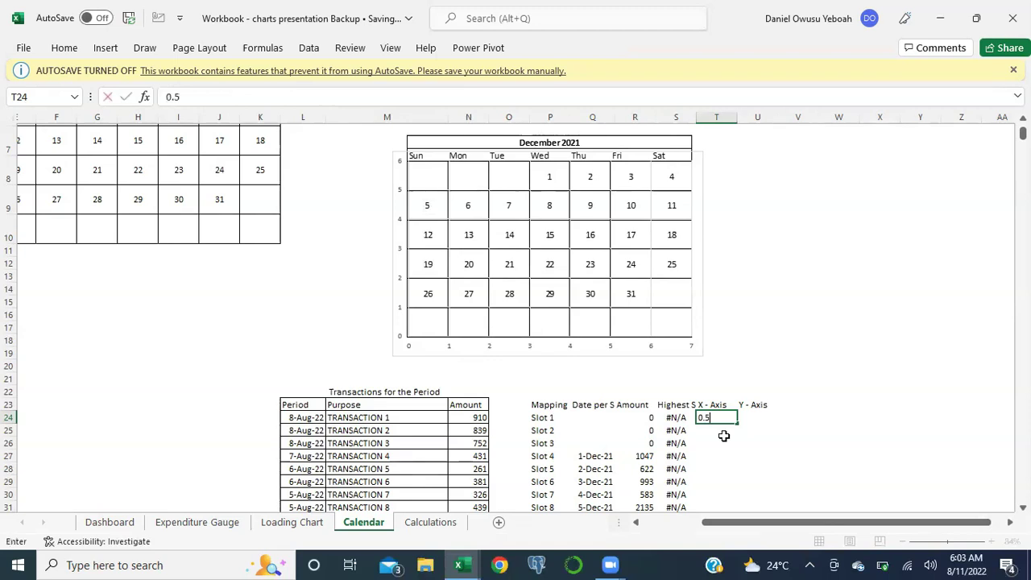
{"action": "key", "text": "Tab"}
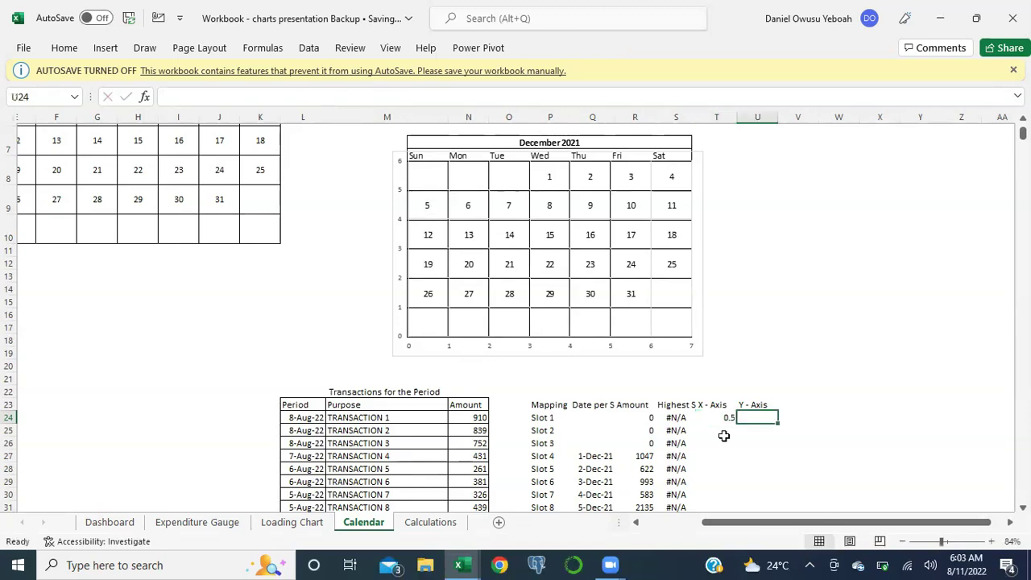
{"action": "type", "text": "5.5"}
{"action": "left_click", "coordinate": [725, 436]}
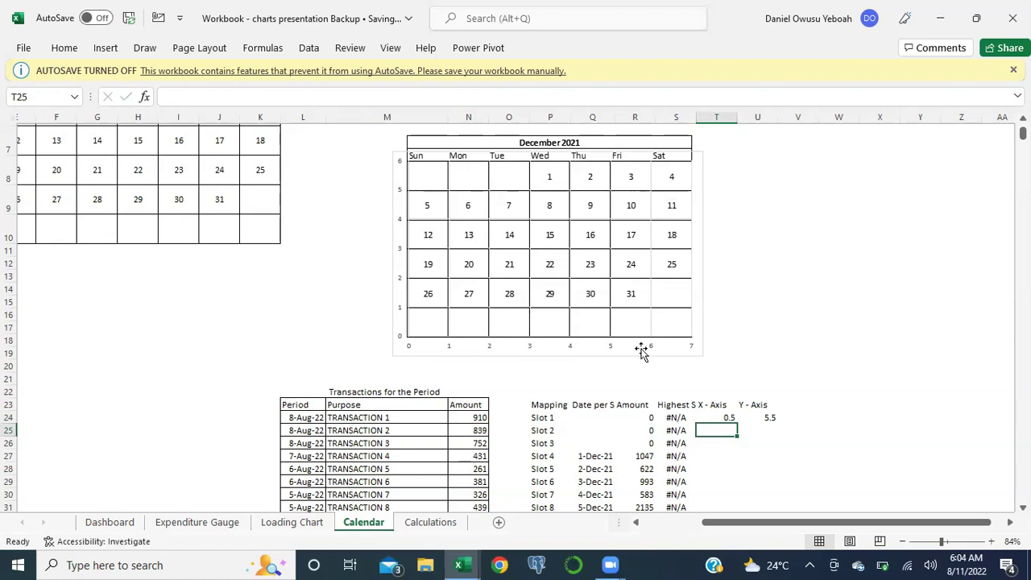
Step: Enter Slot 2's X - Axis formula =T24+1 in T25 and fill the Y - Axis value 5.5 down to U25
{"action": "scroll", "coordinate": [659, 364], "scroll_direction": "down", "scroll_amount": 3}
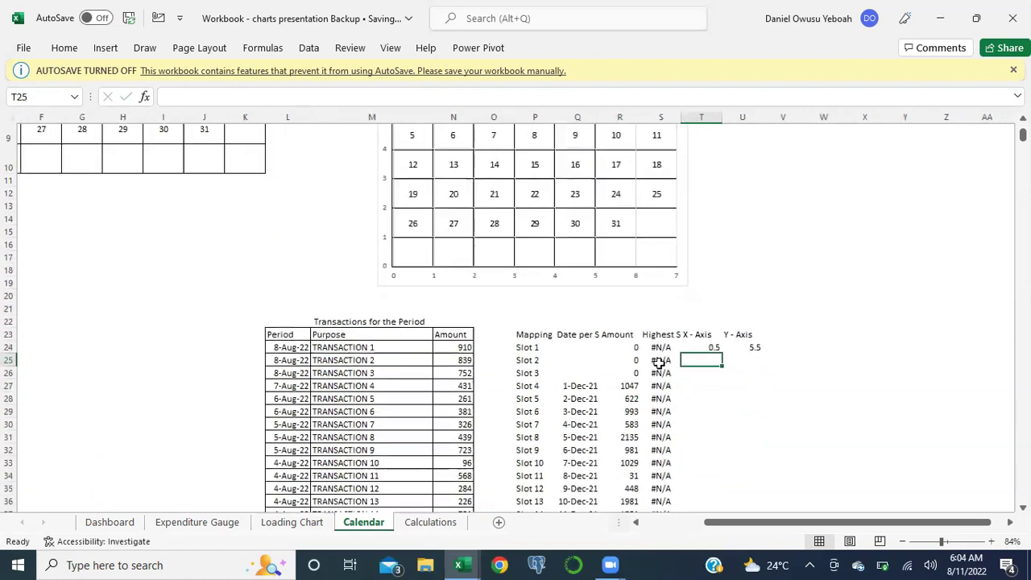
{"action": "type", "text": "="}
{"action": "key", "text": "Up"}
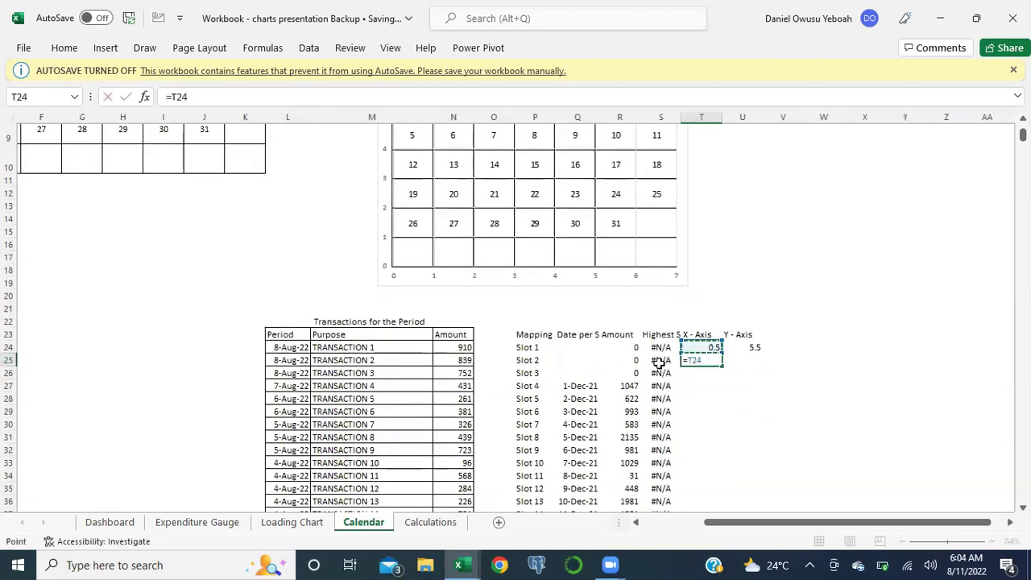
{"action": "key", "text": "Return"}
{"action": "key", "text": "Up"}
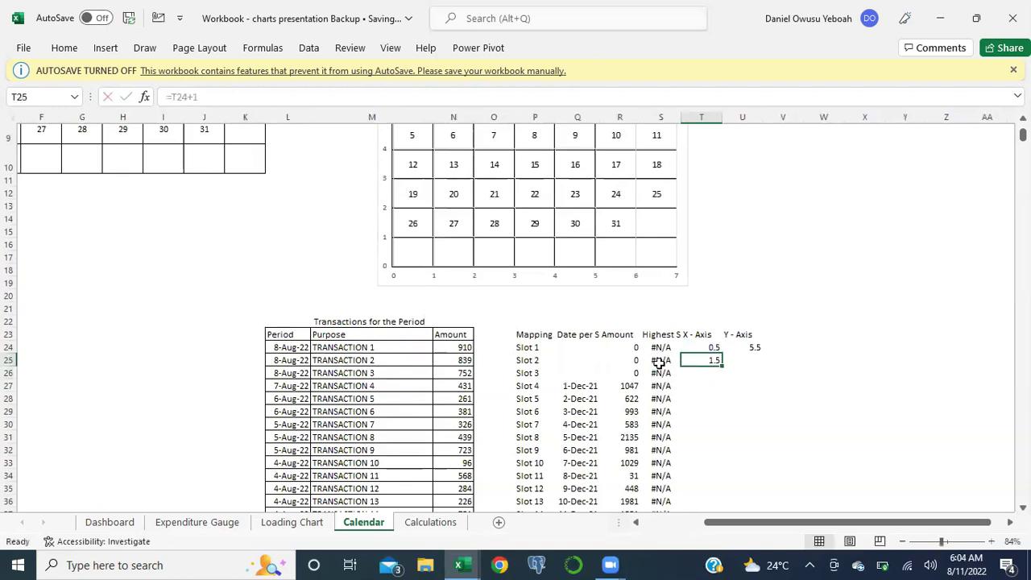
{"action": "key", "text": "Right"}
{"action": "key", "text": "shift+Up"}
{"action": "key", "text": "ctrl+d"}
{"action": "key", "text": "Left"}
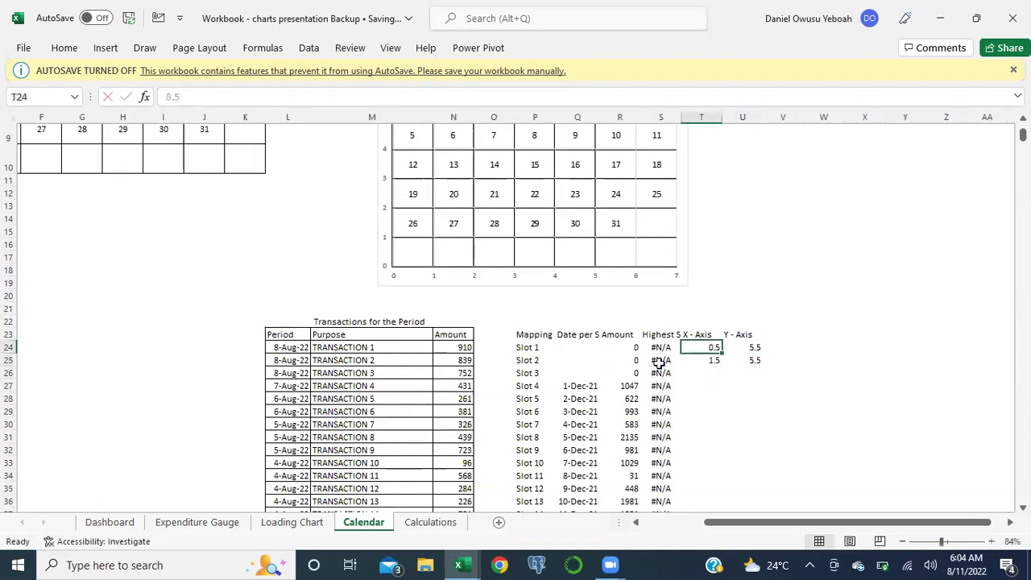
Step: Fill Slot 2's X - Axis and Y - Axis cells down through Slot 7, covering T25:U30
{"action": "key", "text": "Down"}
{"action": "key", "text": "shift+Right"}
{"action": "key", "text": "shift+Right"}
{"action": "key", "text": "shift+Left"}
{"action": "key", "text": "shift+Down"}
{"action": "key", "text": "shift+Down"}
{"action": "key", "text": "shift+Down"}
{"action": "key", "text": "shift+Down"}
{"action": "key", "text": "shift+Down"}
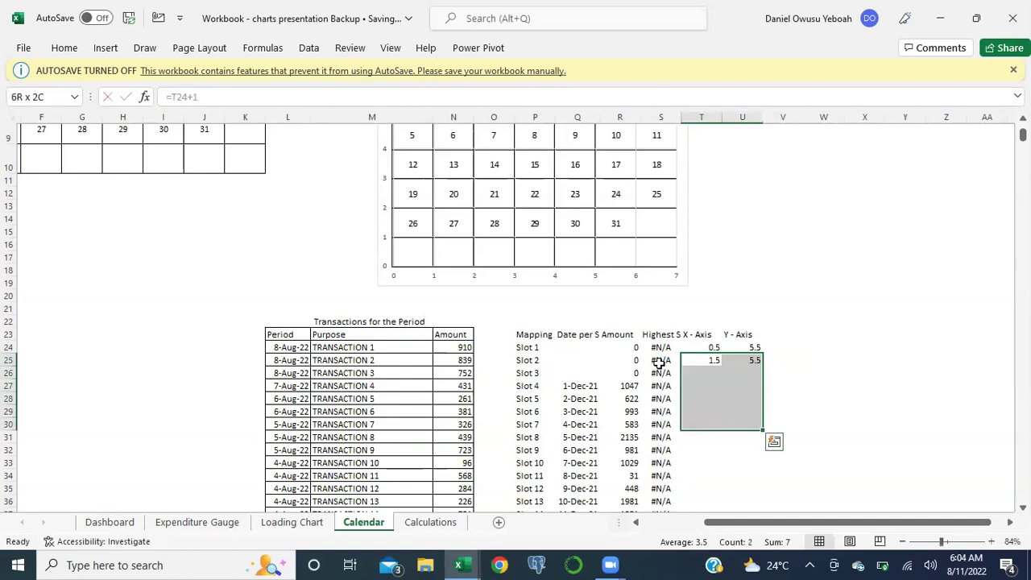
{"action": "key", "text": "ctrl+d"}
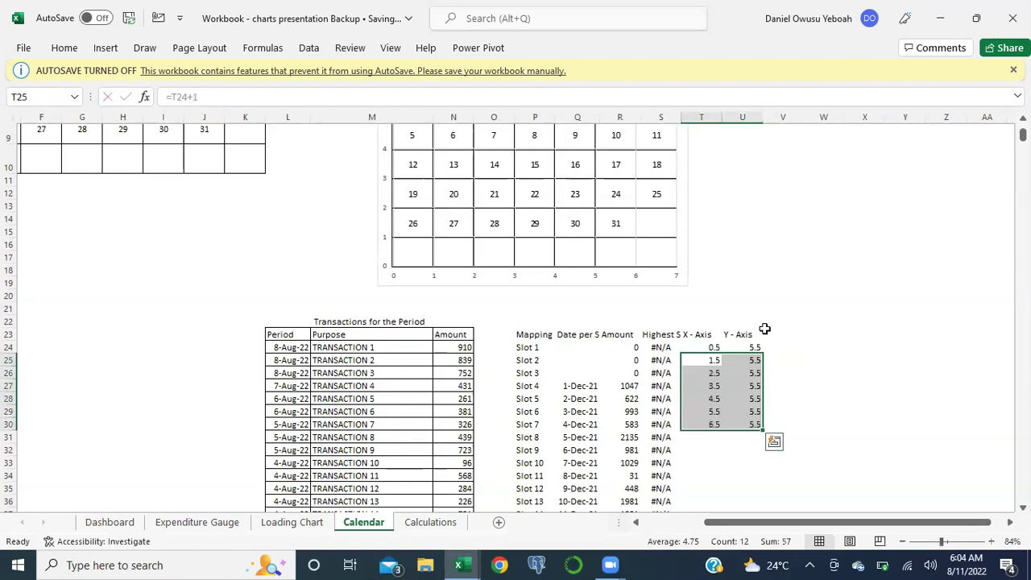
Step: Compare the X - Axis and Y - Axis values of Slots 1 to 7 with the first week's cells on the calendar
{"action": "scroll", "coordinate": [689, 408], "scroll_direction": "up", "scroll_amount": 2}
{"action": "scroll", "coordinate": [689, 408], "scroll_direction": "left", "scroll_amount": 1}
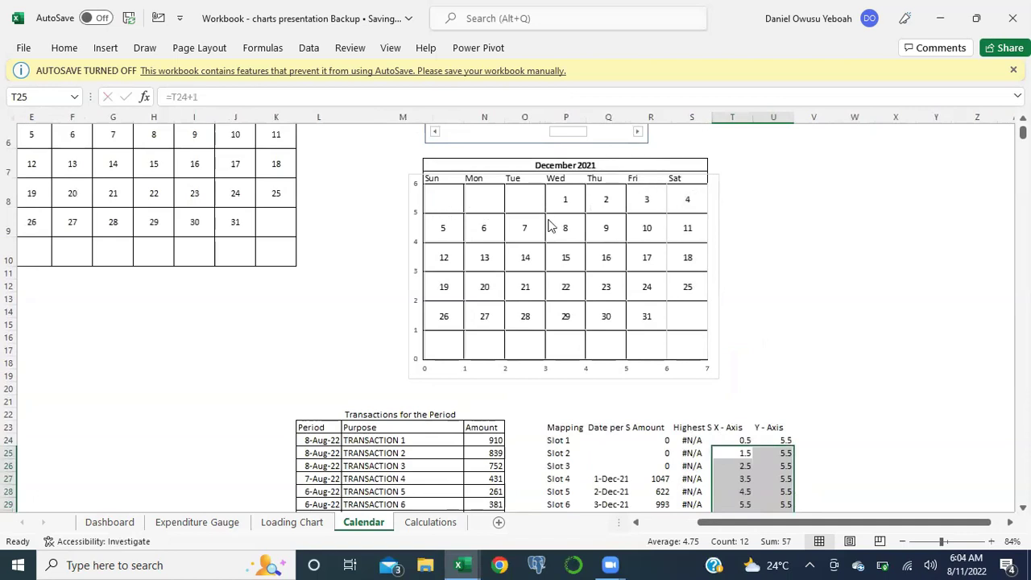
{"action": "scroll", "coordinate": [659, 255], "scroll_direction": "down", "scroll_amount": 1}
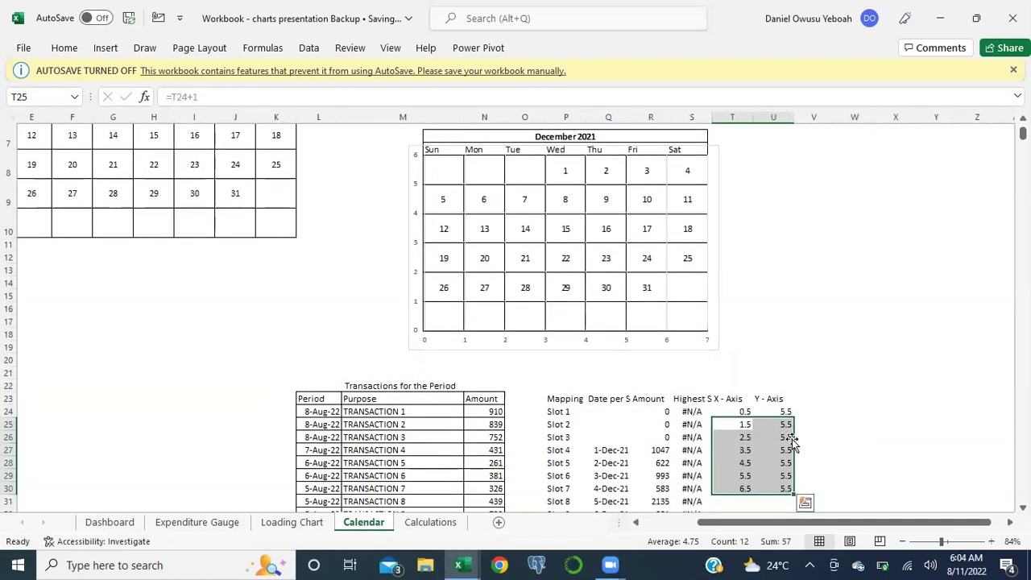
{"action": "scroll", "coordinate": [785, 464], "scroll_direction": "up", "scroll_amount": 1}
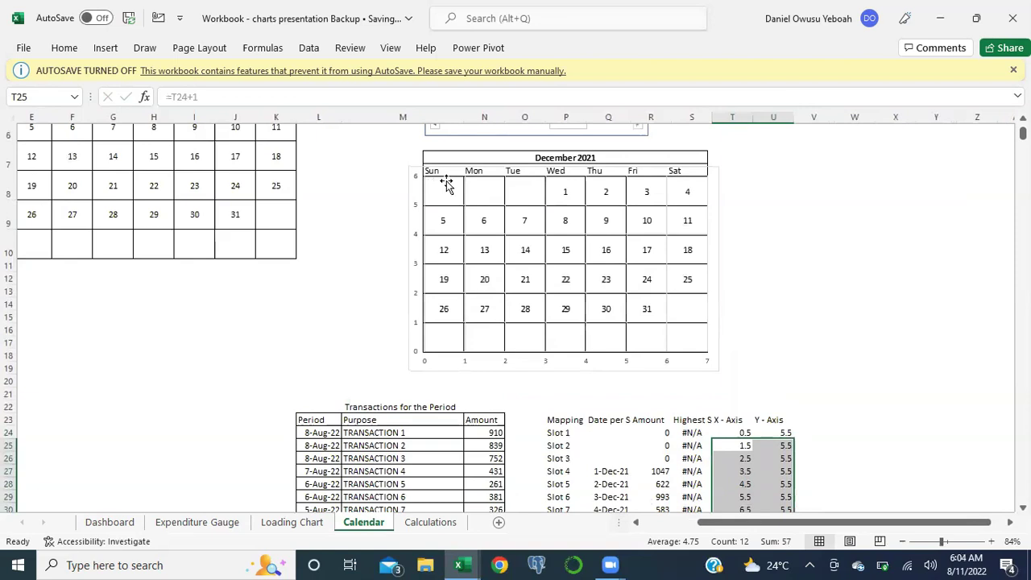
{"action": "scroll", "coordinate": [675, 357], "scroll_direction": "down", "scroll_amount": 2}
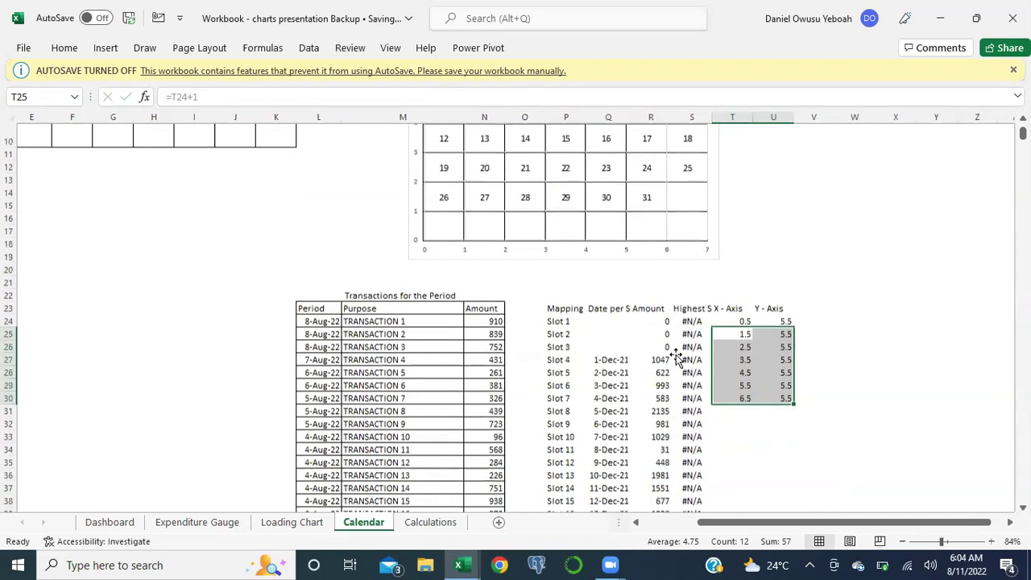
{"action": "key", "text": "Up"}
{"action": "key", "text": "Up"}
{"action": "key", "text": "Up"}
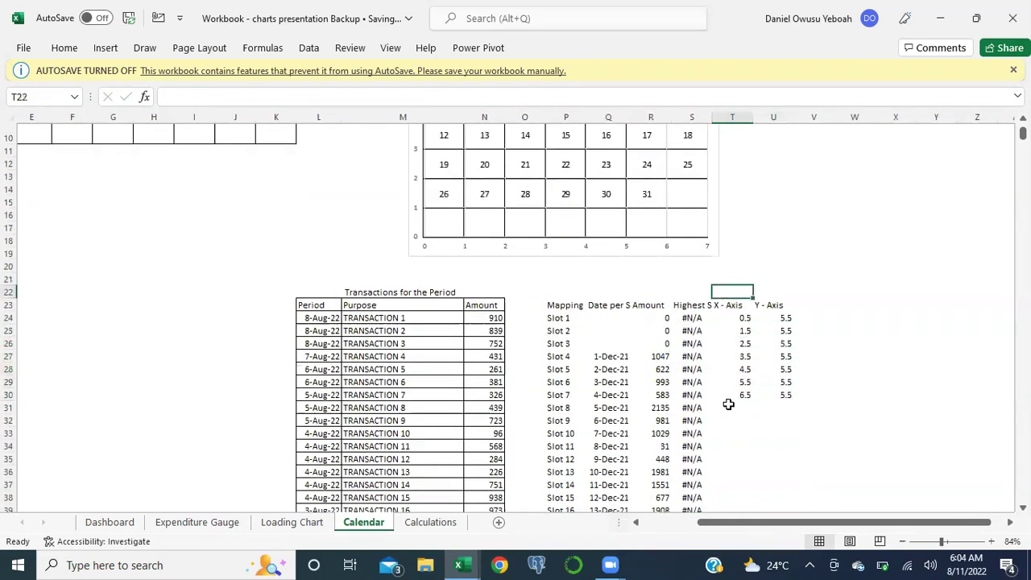
{"action": "key", "text": "Down"}
{"action": "key", "text": "Down"}
{"action": "key", "text": "Down"}
{"action": "key", "text": "Down"}
{"action": "key", "text": "Down"}
{"action": "key", "text": "Down"}
{"action": "key", "text": "Down"}
{"action": "key", "text": "Down"}
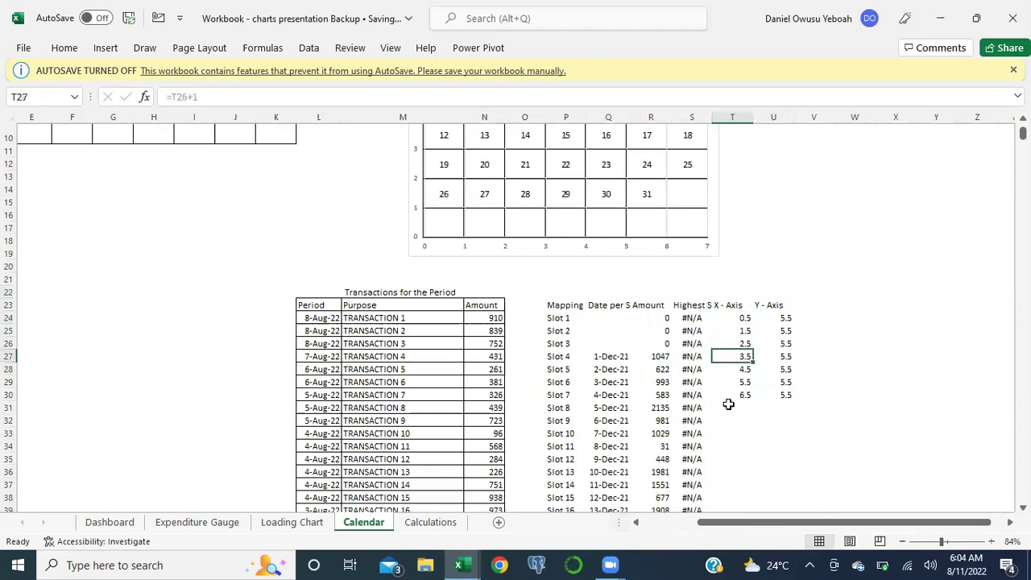
{"action": "scroll", "coordinate": [728, 404], "scroll_direction": "up", "scroll_amount": 1}
{"action": "key", "text": "Down"}
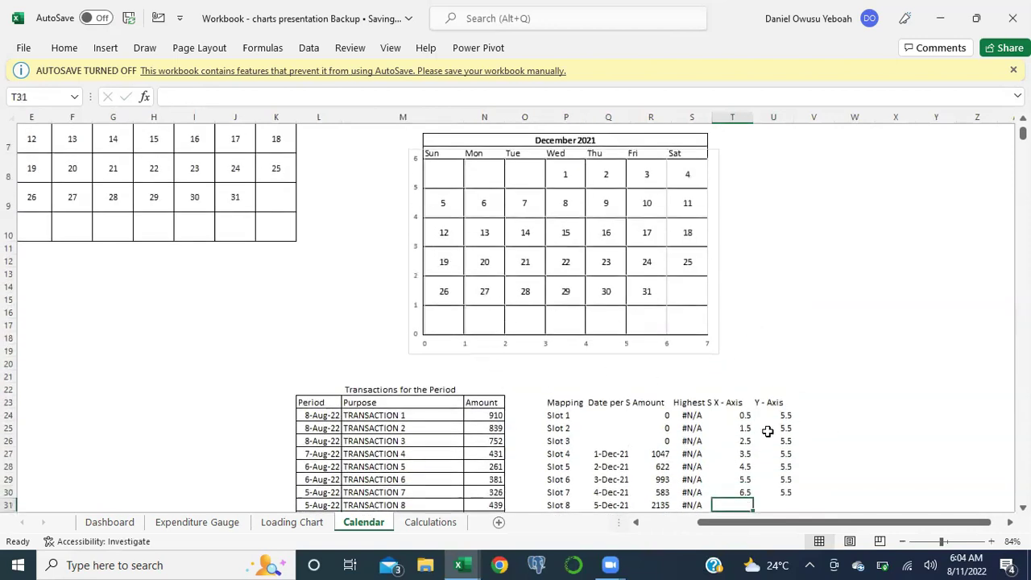
{"action": "scroll", "coordinate": [737, 427], "scroll_direction": "down", "scroll_amount": 2}
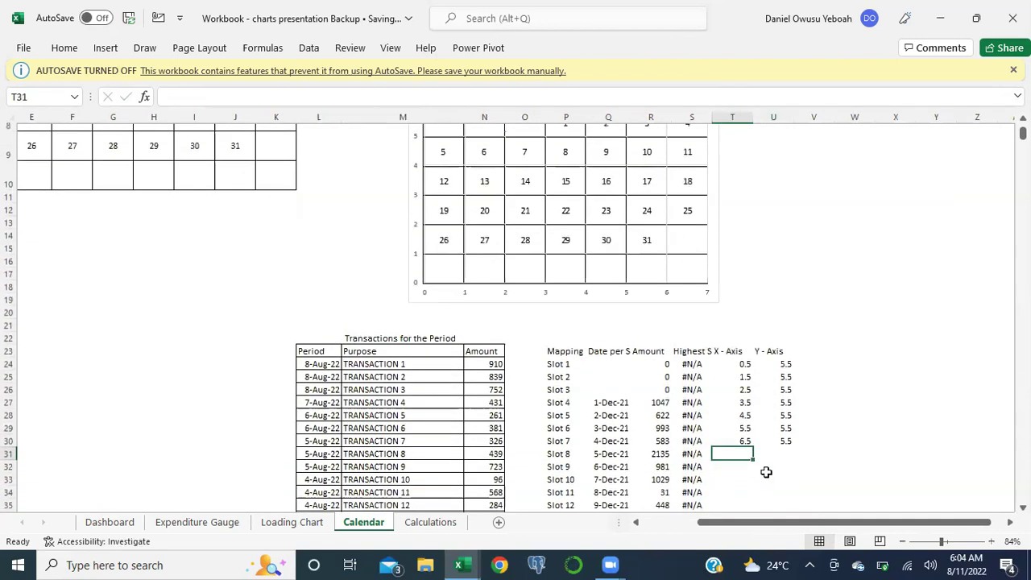
{"action": "key", "text": "Up"}
{"action": "key", "text": "Up"}
{"action": "key", "text": "Up"}
{"action": "key", "text": "Up"}
{"action": "key", "text": "Up"}
{"action": "key", "text": "Up"}
{"action": "key", "text": "Up"}
{"action": "key", "text": "Up"}
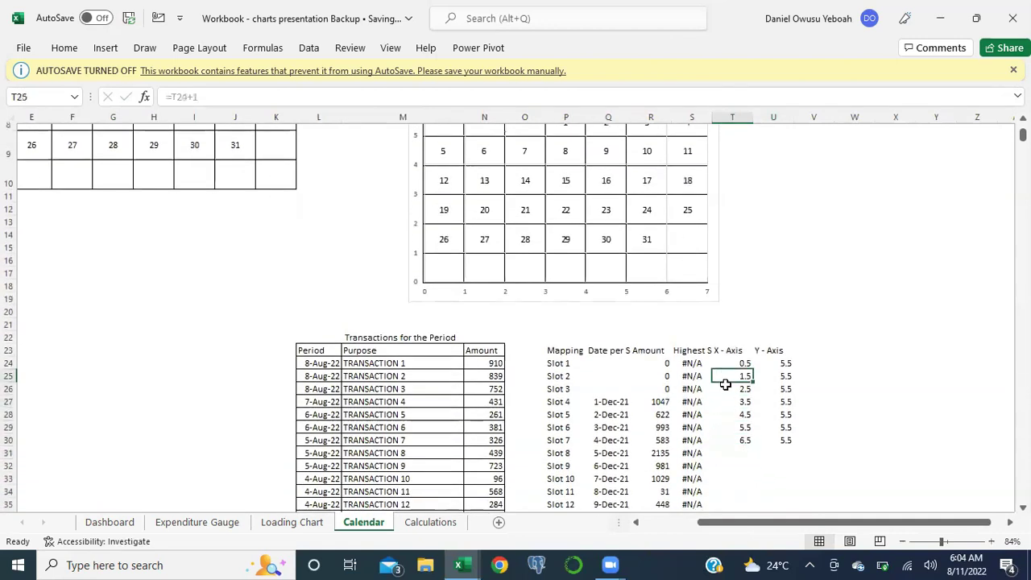
{"action": "key", "text": "Down"}
{"action": "key", "text": "shift+Down"}
{"action": "key", "text": "shift+Down"}
{"action": "key", "text": "shift+Down"}
{"action": "key", "text": "shift+Down"}
{"action": "key", "text": "shift+Down"}
{"action": "key", "text": "shift+Down"}
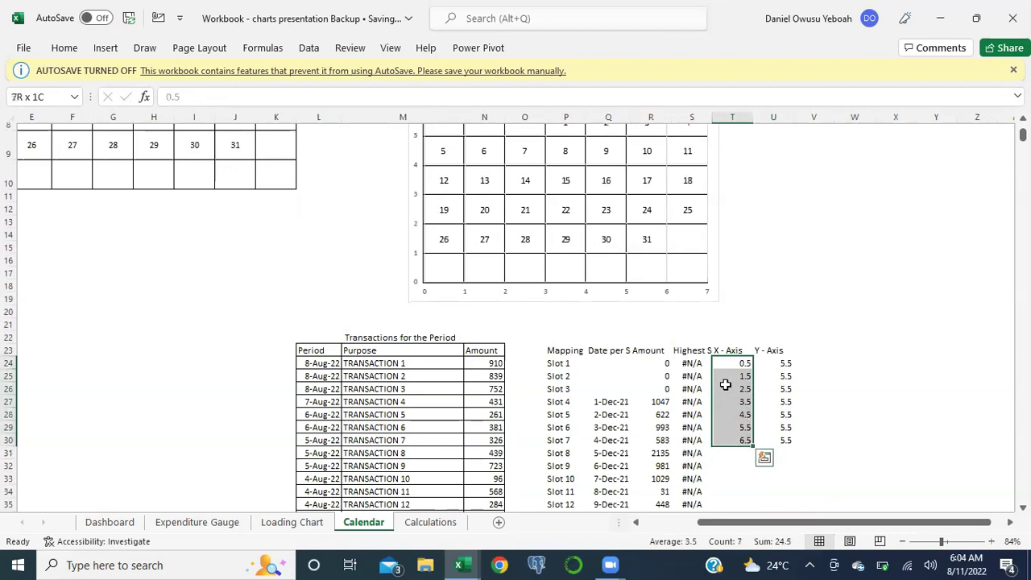
{"action": "key", "text": "ctrl+c"}
{"action": "key", "text": "Down"}
{"action": "key", "text": "Escape"}
{"action": "key", "text": "Up"}
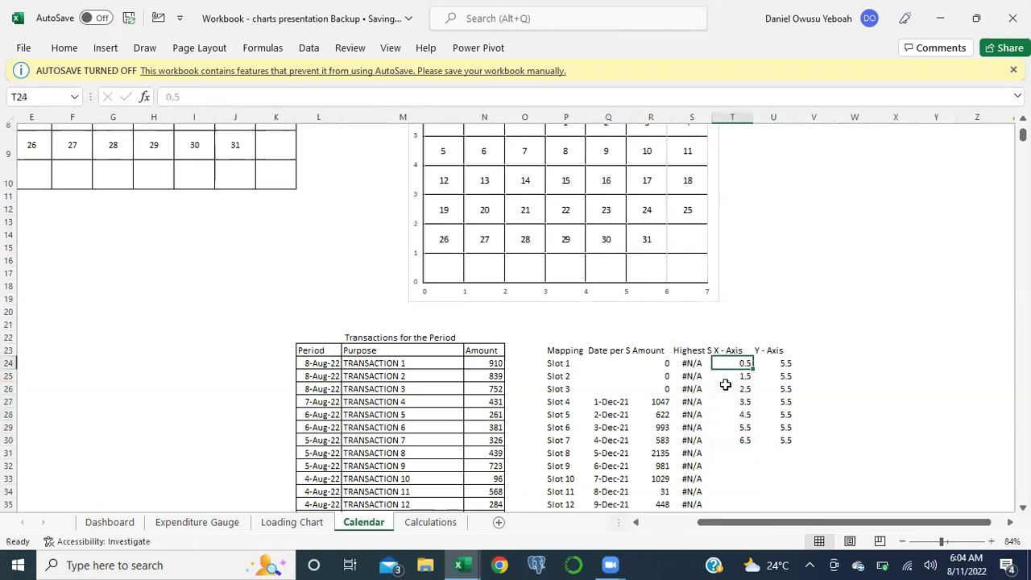
Step: Copy the X - Axis values of Slots 1 to 7 (T24:T30) into T31:T37 for Slots 8 to 14
{"action": "key", "text": "shift+Down"}
{"action": "key", "text": "shift+Down"}
{"action": "key", "text": "shift+Down"}
{"action": "key", "text": "shift+Down"}
{"action": "key", "text": "shift+Down"}
{"action": "key", "text": "shift+Down"}
{"action": "key", "text": "ctrl+c"}
{"action": "key", "text": "Down"}
{"action": "key", "text": "Down"}
{"action": "key", "text": "Down"}
{"action": "key", "text": "Down"}
{"action": "key", "text": "Down"}
{"action": "key", "text": "Down"}
{"action": "key", "text": "Down"}
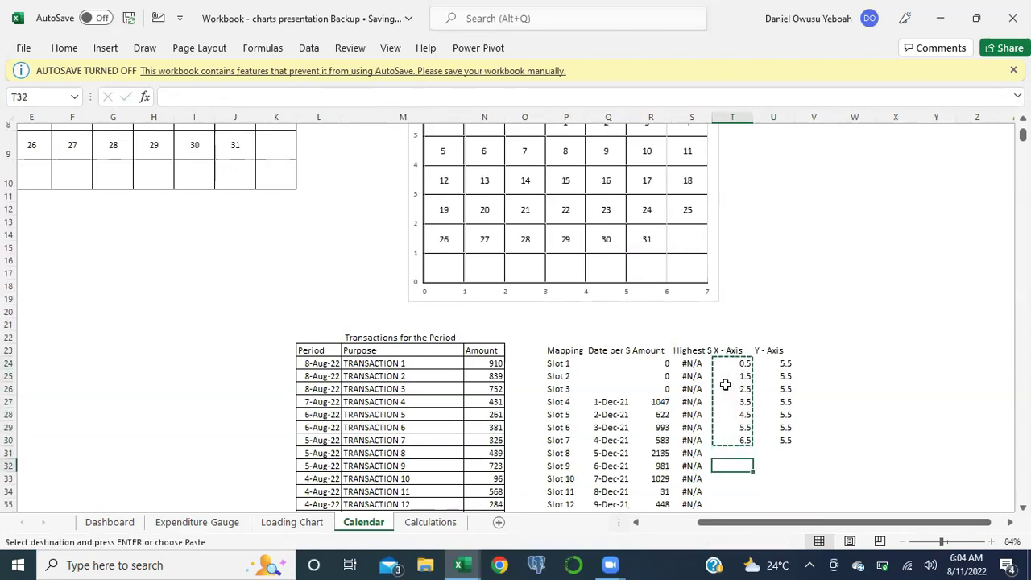
{"action": "key", "text": "ctrl+v"}
Step: Enter a Y - Axis value of 4.5 for Slots 8 to 14 in U31:U37
{"action": "key", "text": "Right"}
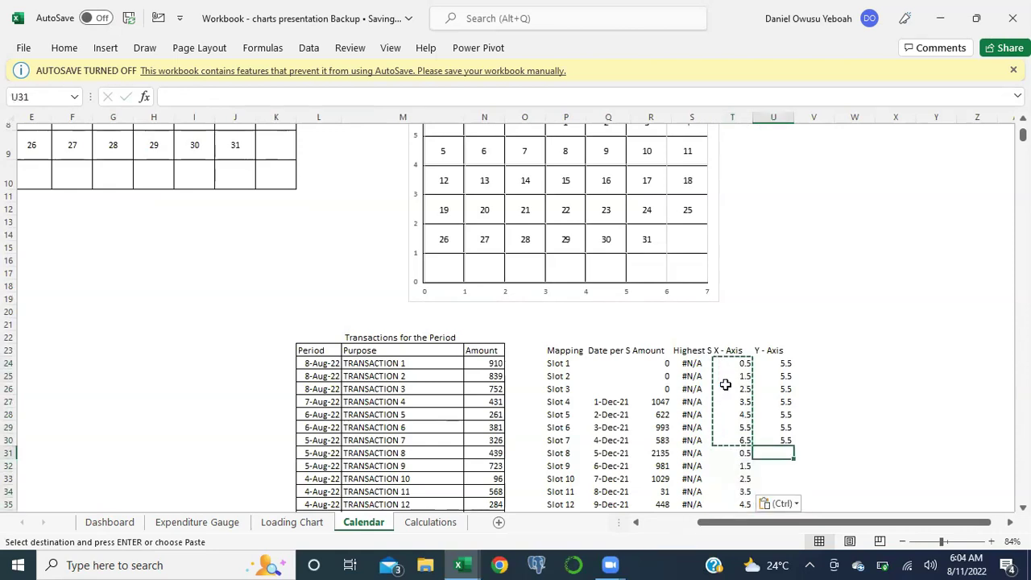
{"action": "key", "text": "Escape"}
{"action": "type", "text": "4.5"}
{"action": "key", "text": "ctrl+Return"}
{"action": "key", "text": "shift+Down"}
{"action": "key", "text": "shift+Down"}
{"action": "key", "text": "shift+Down"}
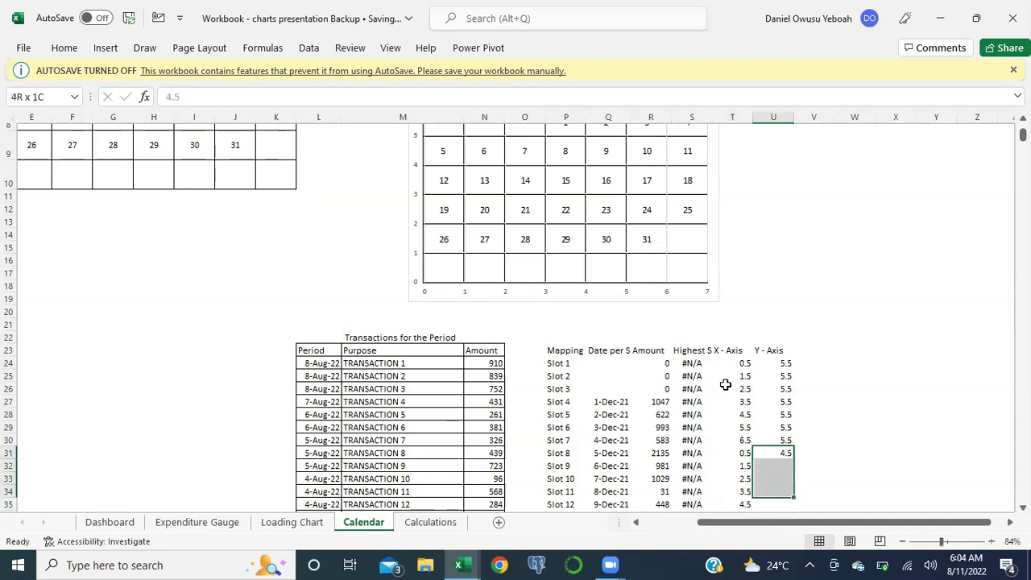
{"action": "key", "text": "shift+Down"}
{"action": "key", "text": "shift+Down"}
{"action": "key", "text": "shift+Down"}
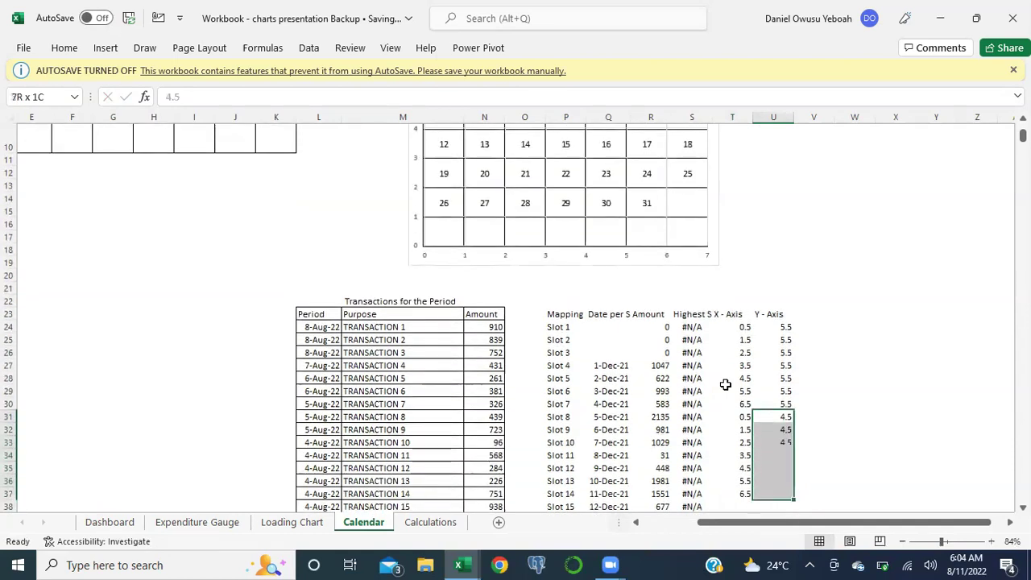
Step: Copy the X - Axis values in T31:T37 into T38:T44 for Slots 15 to 21
{"action": "scroll", "coordinate": [725, 385], "scroll_direction": "down", "scroll_amount": 3}
{"action": "key", "text": "Left"}
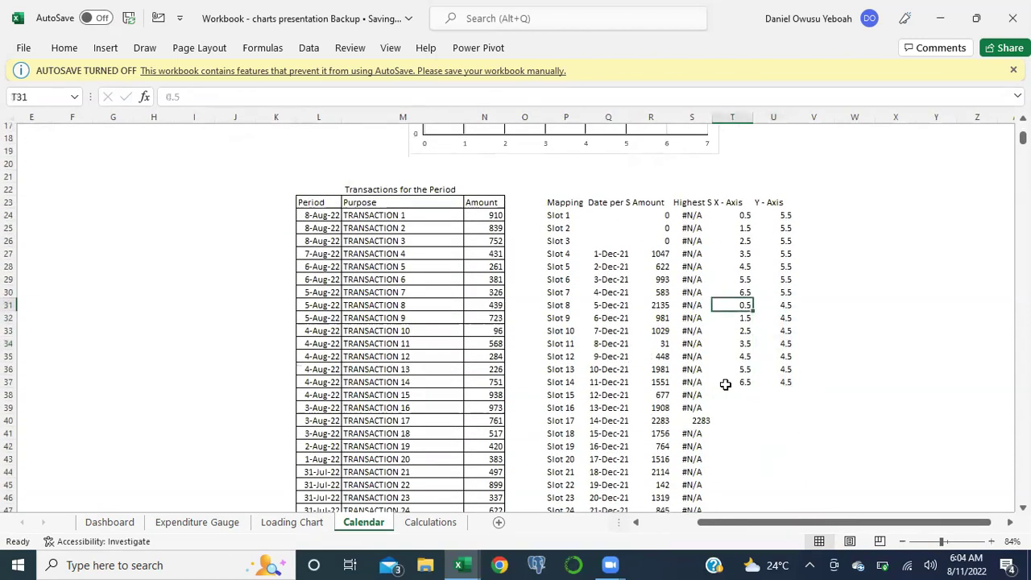
{"action": "key", "text": "shift+Down"}
{"action": "key", "text": "shift+Down"}
{"action": "key", "text": "shift+Down"}
{"action": "key", "text": "shift+Down"}
{"action": "key", "text": "shift+Down"}
{"action": "key", "text": "shift+Down"}
{"action": "key", "text": "ctrl+c"}
{"action": "left_click", "coordinate": [725, 389]}
{"action": "key", "text": "ctrl+v"}
Step: Enter 3.5 as Slot 15's Y - Axis value in U38 and fill it down to U44
{"action": "key", "text": "Right"}
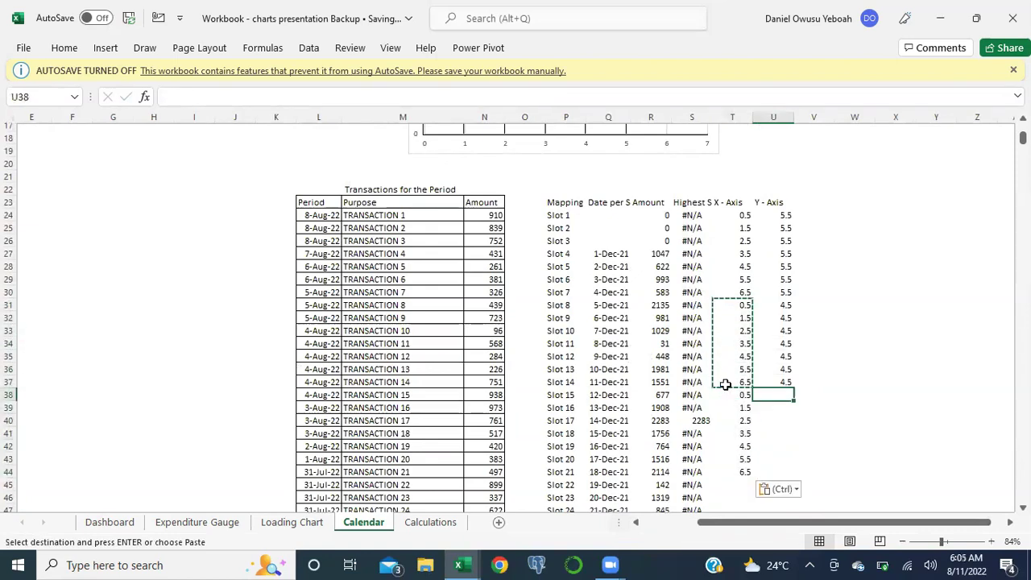
{"action": "type", "text": "3.5"}
{"action": "key", "text": "Return"}
{"action": "key", "text": "Up"}
{"action": "key", "text": "shift+Down"}
{"action": "key", "text": "shift+Down"}
{"action": "key", "text": "shift+Down"}
{"action": "key", "text": "shift+Down"}
{"action": "key", "text": "shift+Down"}
{"action": "key", "text": "shift+Down"}
{"action": "key", "text": "ctrl+d"}
Step: Copy the X - Axis values in T38:T44 into T45:T51 for Slots 22 to 28
{"action": "key", "text": "Left"}
{"action": "key", "text": "Up"}
{"action": "key", "text": "Up"}
{"action": "key", "text": "Up"}
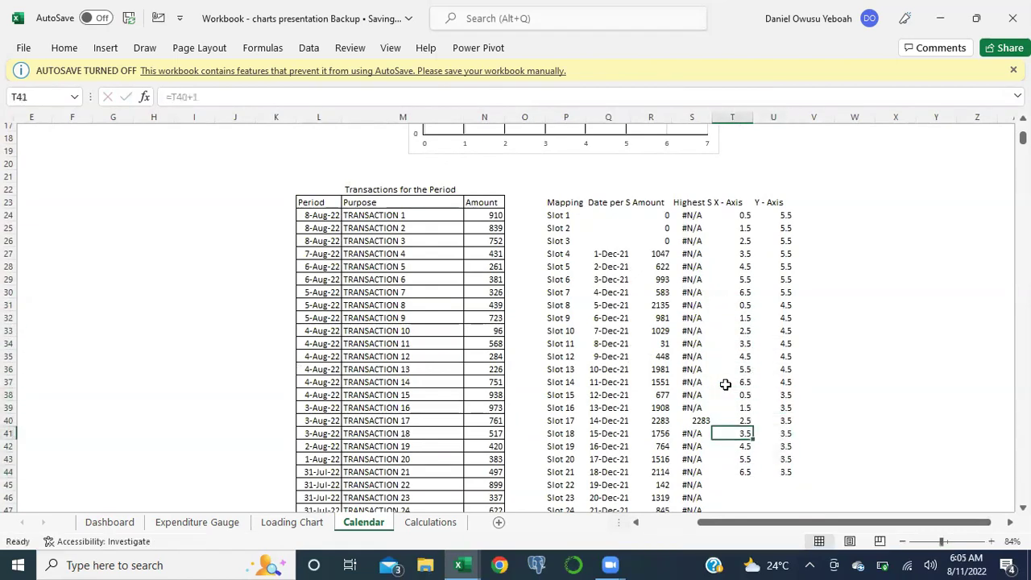
{"action": "key", "text": "Up"}
{"action": "key", "text": "Up"}
{"action": "key", "text": "Up"}
{"action": "key", "text": "shift+Down"}
{"action": "key", "text": "shift+Down"}
{"action": "key", "text": "shift+Down"}
{"action": "key", "text": "shift+Down"}
{"action": "key", "text": "shift+Down"}
{"action": "key", "text": "shift+Down"}
{"action": "key", "text": "ctrl+c"}
{"action": "key", "text": "Down"}
{"action": "key", "text": "Down"}
{"action": "key", "text": "Down"}
{"action": "key", "text": "Down"}
{"action": "key", "text": "Down"}
{"action": "key", "text": "Down"}
{"action": "key", "text": "Down"}
{"action": "key", "text": "ctrl+v"}
Step: Enter 2.5 as Slot 22's Y - Axis value in U45 and fill it down to U51
{"action": "scroll", "coordinate": [749, 370], "scroll_direction": "down", "scroll_amount": 3}
{"action": "left_click", "coordinate": [780, 362]}
{"action": "key", "text": "shift+Down"}
{"action": "key", "text": "shift+Down"}
{"action": "key", "text": "shift+Down"}
{"action": "key", "text": "shift+Down"}
{"action": "key", "text": "shift+Down"}
{"action": "key", "text": "shift+Down"}
{"action": "left_click", "coordinate": [780, 362]}
{"action": "type", "text": "2.5"}
{"action": "key", "text": "Return"}
{"action": "key", "text": "Up"}
{"action": "key", "text": "shift+Down"}
{"action": "key", "text": "shift+Down"}
{"action": "key", "text": "shift+Down"}
{"action": "key", "text": "shift+Down"}
{"action": "key", "text": "shift+Down"}
{"action": "key", "text": "shift+Down"}
{"action": "key", "text": "ctrl+d"}
Step: Copy the X - Axis values in T45:T51 into T52:T58 for Slots 29 to 35
{"action": "key", "text": "Left"}
{"action": "key", "text": "shift+Down"}
{"action": "key", "text": "shift+Down"}
{"action": "key", "text": "shift+Down"}
{"action": "key", "text": "shift+Down"}
{"action": "key", "text": "shift+Down"}
{"action": "key", "text": "shift+Down"}
{"action": "key", "text": "ctrl+c"}
{"action": "key", "text": "Down"}
{"action": "key", "text": "Down"}
{"action": "key", "text": "Down"}
{"action": "key", "text": "Down"}
{"action": "key", "text": "Down"}
{"action": "key", "text": "Down"}
{"action": "key", "text": "Down"}
{"action": "key", "text": "ctrl+v"}
Step: Enter a Y - Axis value of 1.5 for Slots 29 to 35 in U52:U58
{"action": "scroll", "coordinate": [780, 362], "scroll_direction": "down", "scroll_amount": 4}
{"action": "key", "text": "Right"}
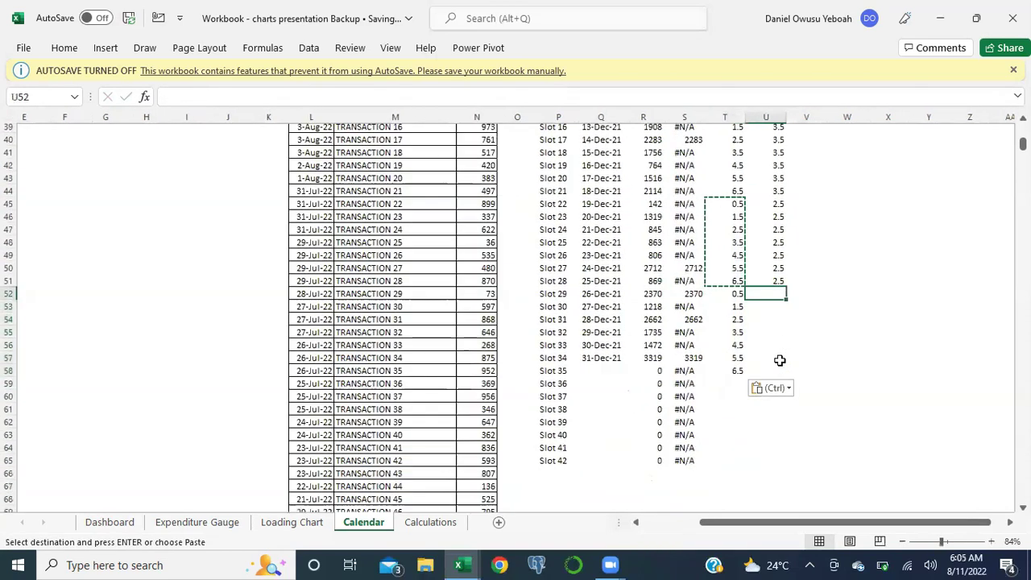
{"action": "key", "text": "shift+Down"}
{"action": "key", "text": "shift+Down"}
{"action": "key", "text": "shift+Down"}
{"action": "key", "text": "shift+Down"}
{"action": "key", "text": "shift+Down"}
{"action": "key", "text": "shift+Down"}
{"action": "type", "text": "1.5"}
{"action": "key", "text": "ctrl+Return"}
Step: Copy the X - Axis values in T52:T58 into T59:T65 for Slots 36 to 42
{"action": "key", "text": "Left"}
{"action": "key", "text": "Left"}
{"action": "key", "text": "Left"}
{"action": "key", "text": "Left"}
{"action": "key", "text": "Left"}
{"action": "key", "text": "Right"}
{"action": "key", "text": "Right"}
{"action": "key", "text": "Right"}
{"action": "key", "text": "Right"}
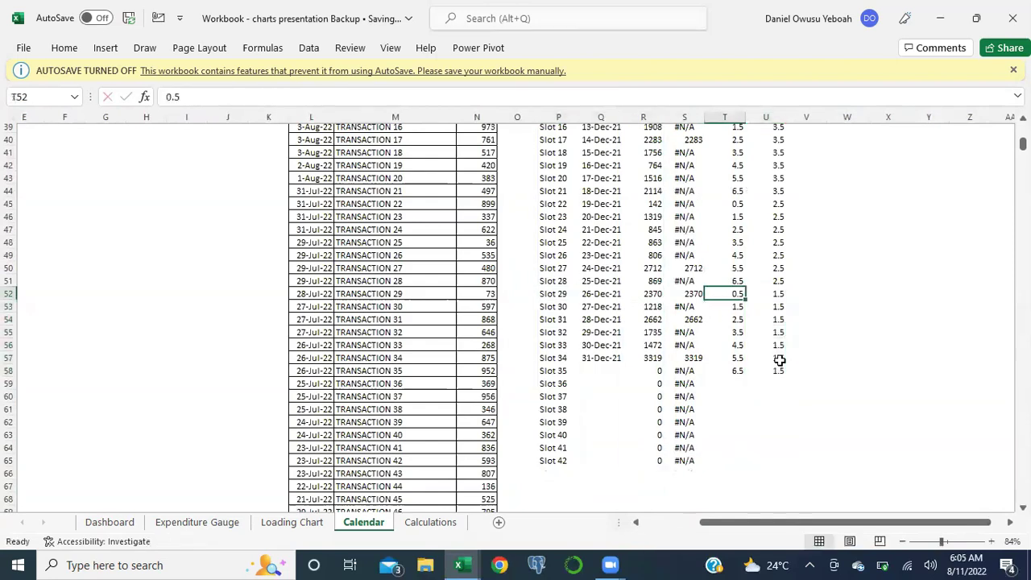
{"action": "key", "text": "shift+Down"}
{"action": "key", "text": "shift+Down"}
{"action": "key", "text": "shift+Down"}
{"action": "key", "text": "shift+Down"}
{"action": "key", "text": "shift+Down"}
{"action": "key", "text": "shift+Down"}
{"action": "key", "text": "ctrl+c"}
{"action": "key", "text": "Down"}
{"action": "key", "text": "Down"}
{"action": "key", "text": "Down"}
{"action": "key", "text": "Down"}
{"action": "key", "text": "Down"}
{"action": "key", "text": "Down"}
{"action": "key", "text": "Down"}
{"action": "key", "text": "ctrl+v"}
Step: Enter a Y - Axis value of 0.5 for Slots 36 to 42 in U59:U65
{"action": "key", "text": "Right"}
{"action": "key", "text": "shift+Down"}
{"action": "key", "text": "shift+Down"}
{"action": "key", "text": "shift+Down"}
{"action": "key", "text": "shift+Down"}
{"action": "key", "text": "shift+Down"}
{"action": "key", "text": "shift+Down"}
{"action": "type", "text": "0.5"}
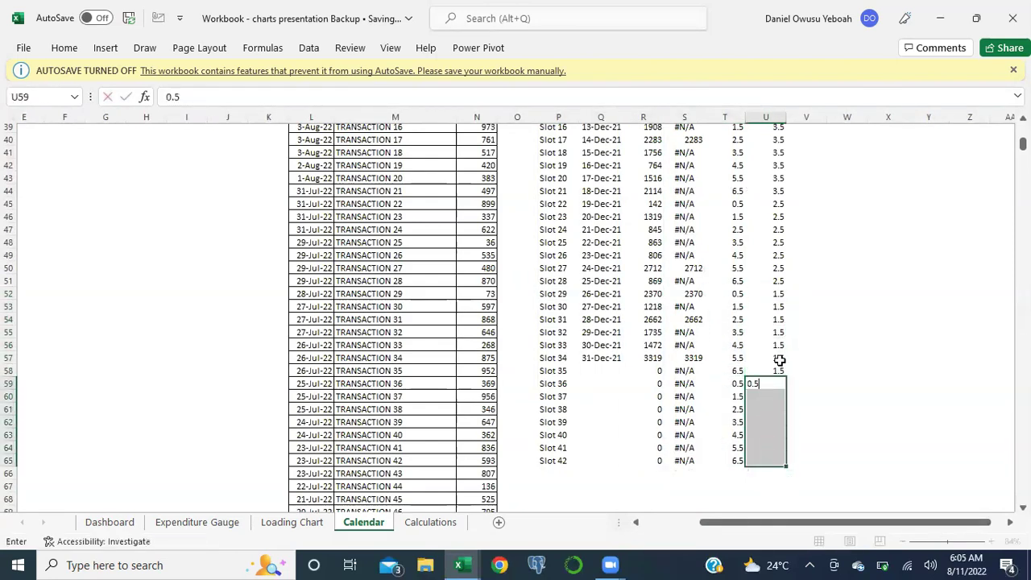
{"action": "key", "text": "ctrl+Return"}
Step: Edit the calendar bubble chart's Highest Expenditure series so its X values reference the X - Axis column, Calendar!$T$24:$T$65
{"action": "scroll", "coordinate": [780, 360], "scroll_direction": "up", "scroll_amount": 11}
{"action": "scroll", "coordinate": [780, 360], "scroll_direction": "down", "scroll_amount": 1}
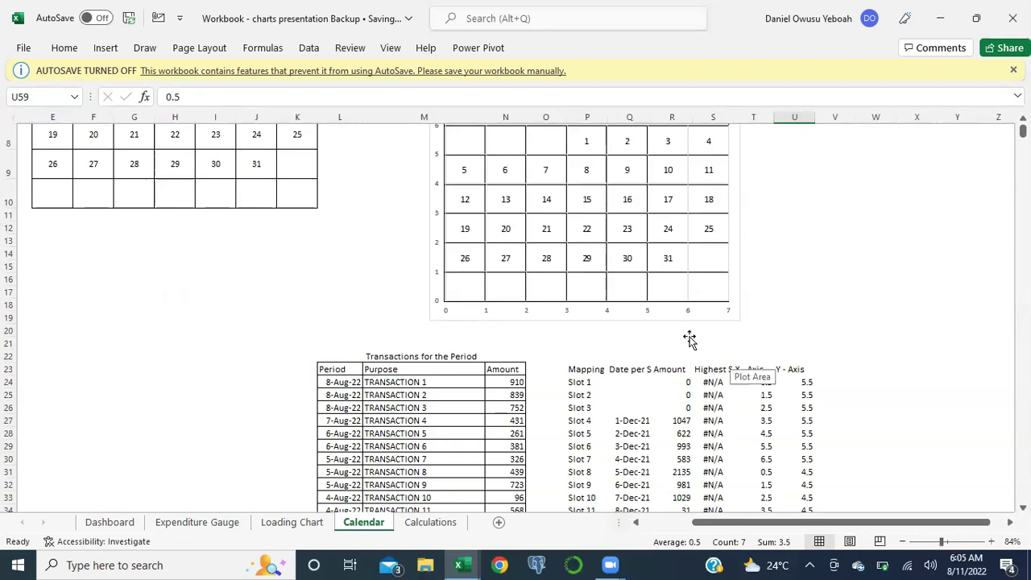
{"action": "right_click", "coordinate": [617, 279]}
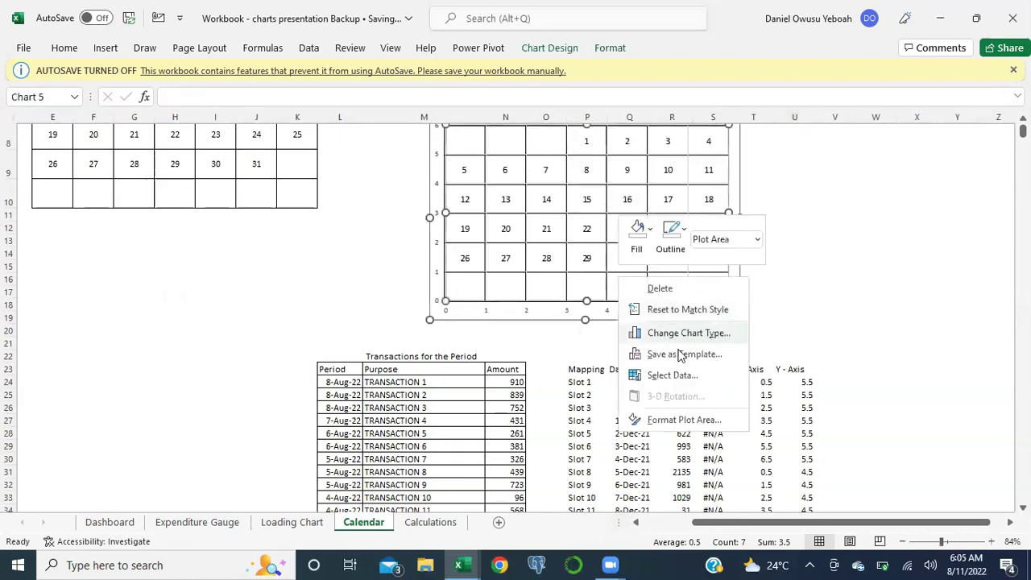
{"action": "left_click", "coordinate": [669, 375]}
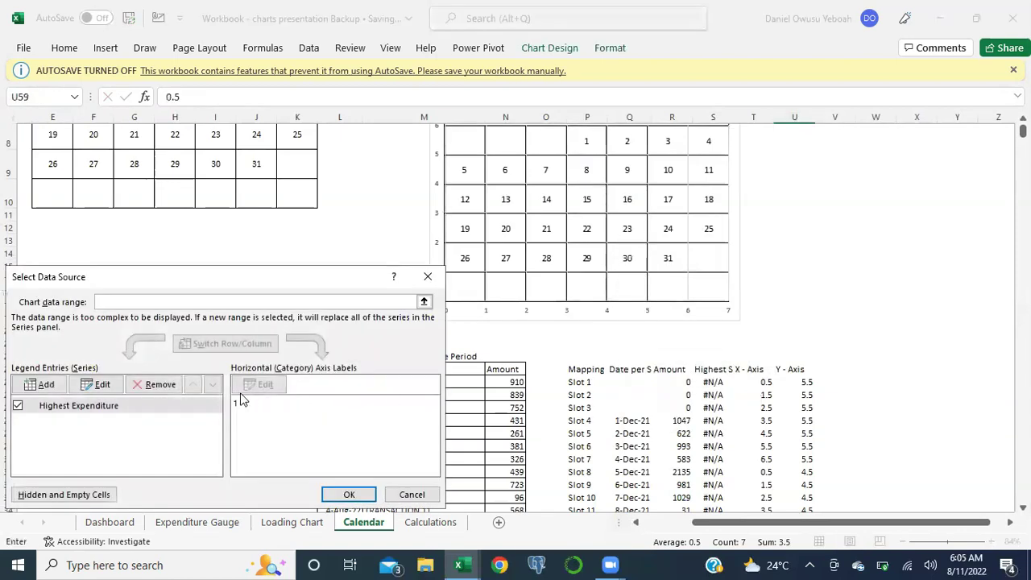
{"action": "left_click", "coordinate": [95, 390]}
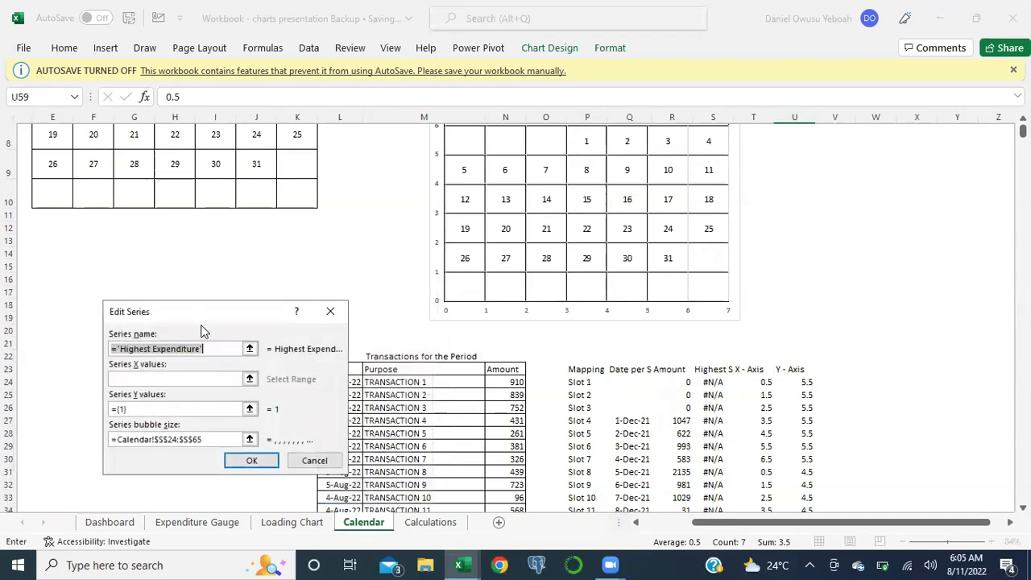
{"action": "left_click", "coordinate": [250, 379]}
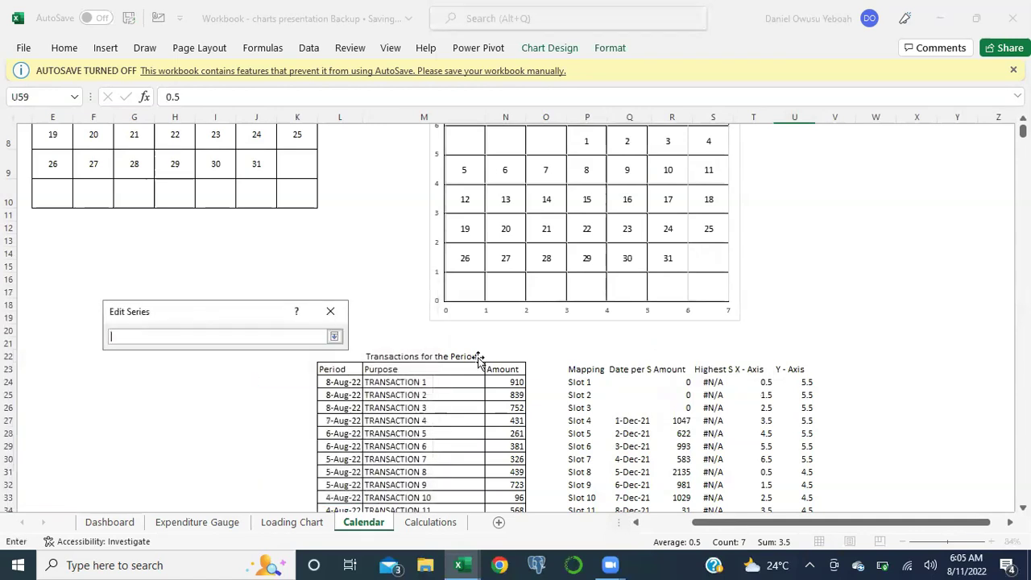
{"action": "left_click", "coordinate": [753, 240]}
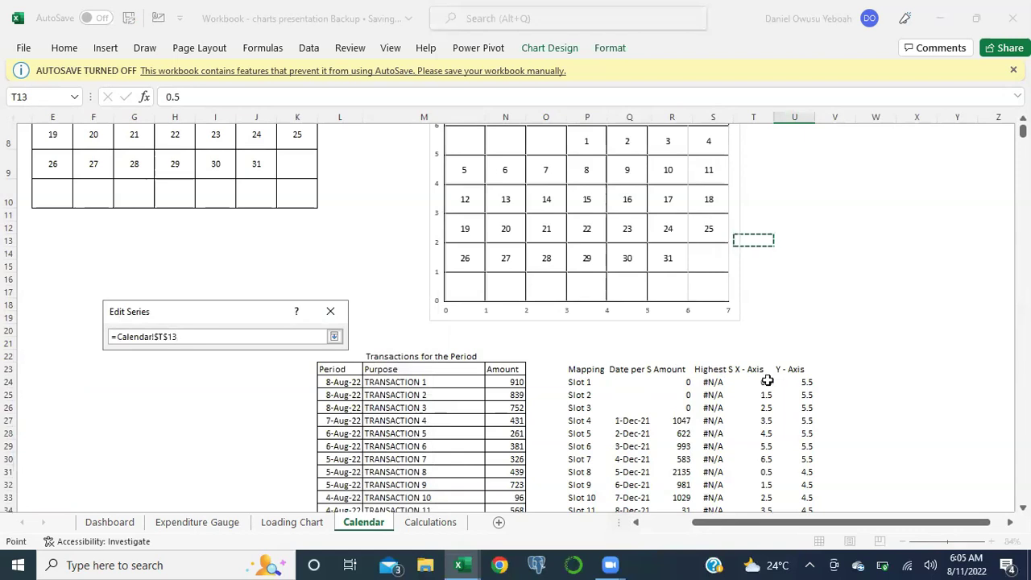
{"action": "key", "text": "Down"}
{"action": "key", "text": "Down"}
{"action": "key", "text": "Down"}
{"action": "key", "text": "Down"}
{"action": "key", "text": "Down"}
{"action": "key", "text": "Down"}
{"action": "key", "text": "Down"}
{"action": "key", "text": "Down"}
{"action": "key", "text": "Down"}
{"action": "key", "text": "Down"}
{"action": "key", "text": "Down"}
{"action": "key", "text": "Down"}
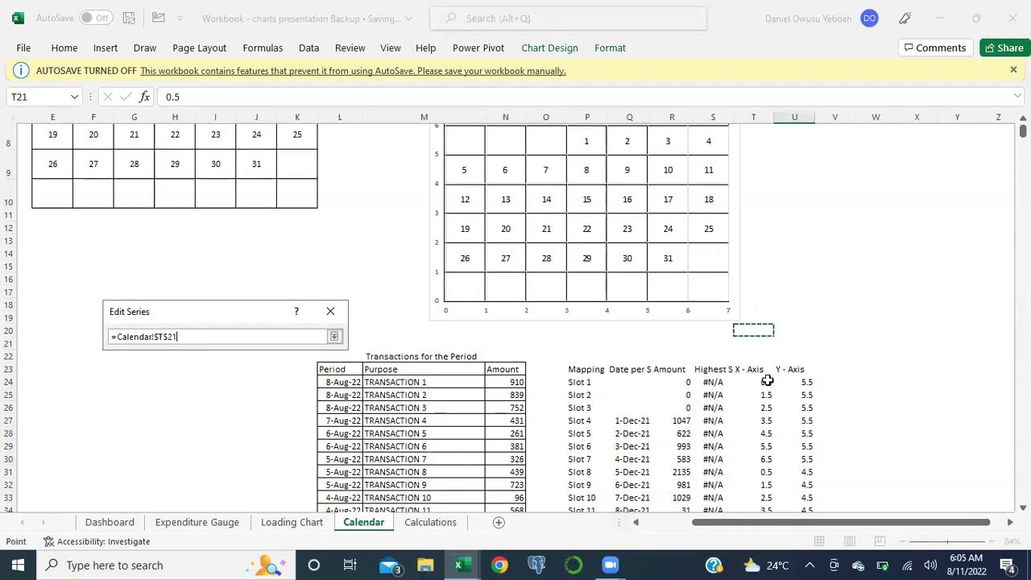
{"action": "key", "text": "Up"}
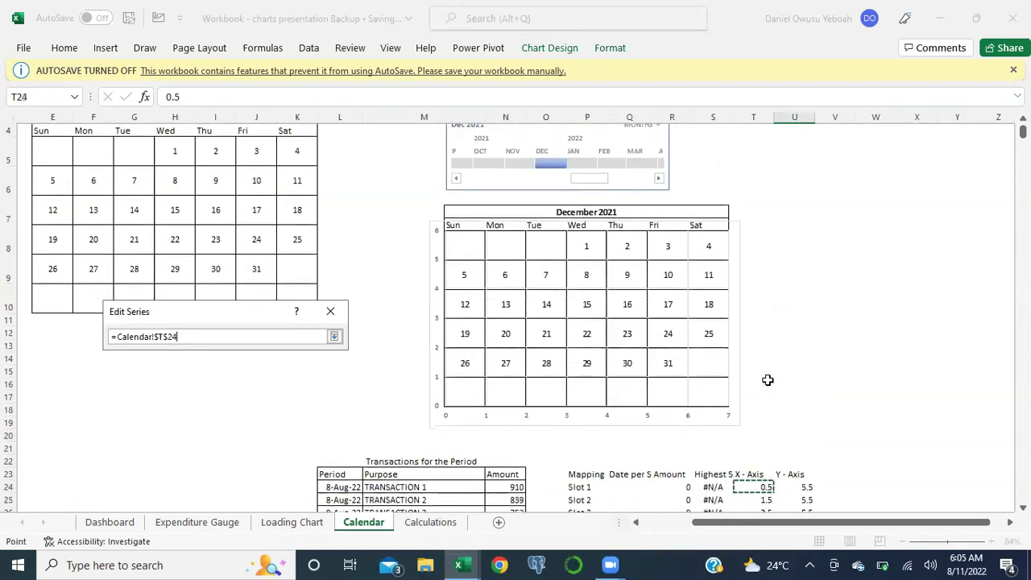
{"action": "key", "text": "shift+Down"}
{"action": "key", "text": "shift+Down"}
{"action": "key", "text": "shift+Down"}
{"action": "key", "text": "shift+Down"}
{"action": "key", "text": "shift+Down"}
{"action": "key", "text": "shift+Down"}
{"action": "key", "text": "shift+Down"}
{"action": "key", "text": "shift+Down"}
{"action": "key", "text": "shift+Down"}
{"action": "key", "text": "shift+Down"}
{"action": "key", "text": "shift+Down"}
{"action": "key", "text": "shift+Down"}
{"action": "key", "text": "shift+Down"}
{"action": "key", "text": "shift+Down"}
{"action": "key", "text": "shift+Down"}
{"action": "key", "text": "shift+Down"}
{"action": "key", "text": "shift+Down"}
{"action": "key", "text": "shift+Down"}
{"action": "key", "text": "shift+Down"}
{"action": "key", "text": "shift+Down"}
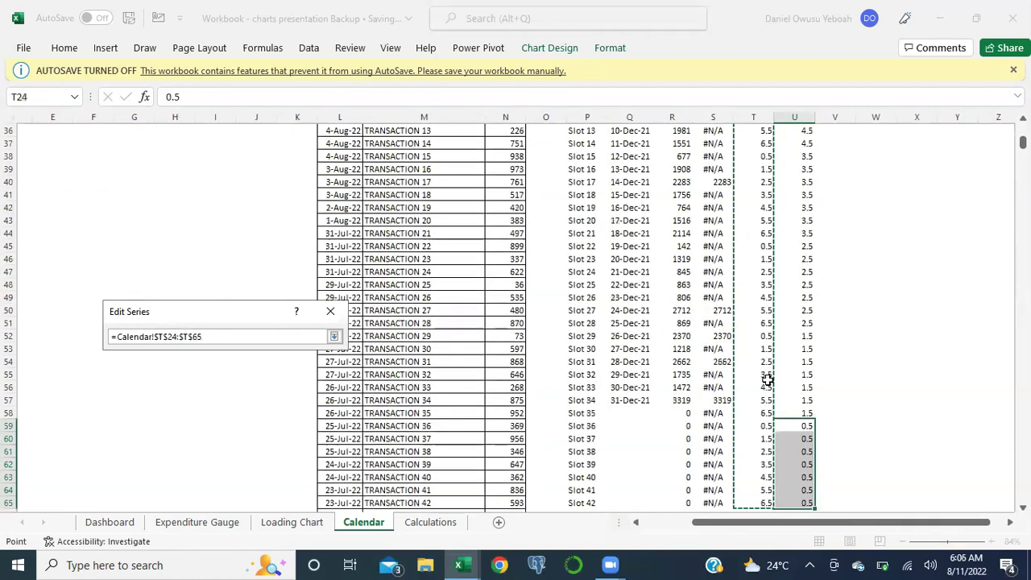
{"action": "left_click", "coordinate": [334, 336]}
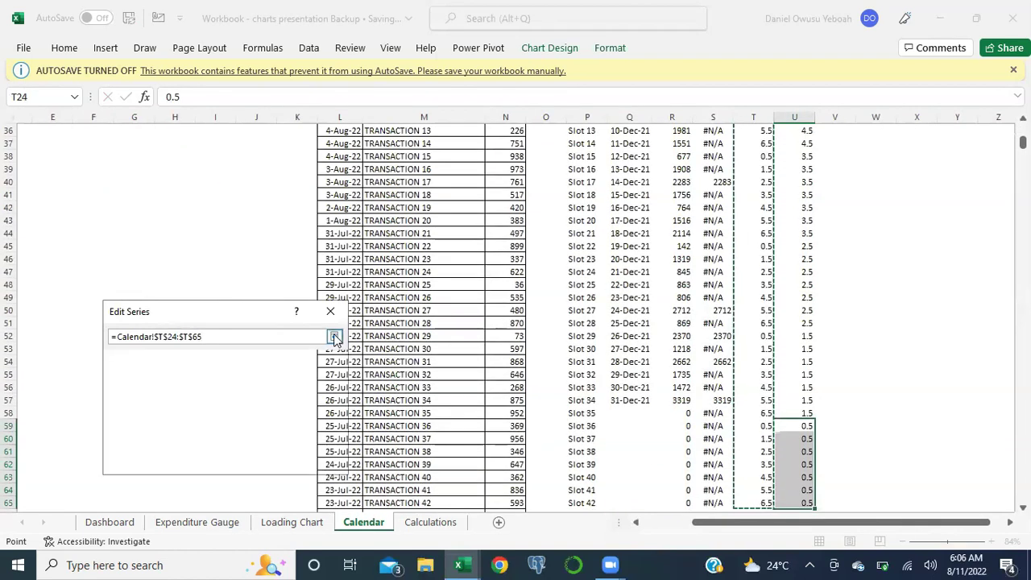
Step: Set the series Y values to the Y - Axis column, Calendar!$U$24:$U$65, and apply the chart's data source changes
{"action": "left_click", "coordinate": [250, 410]}
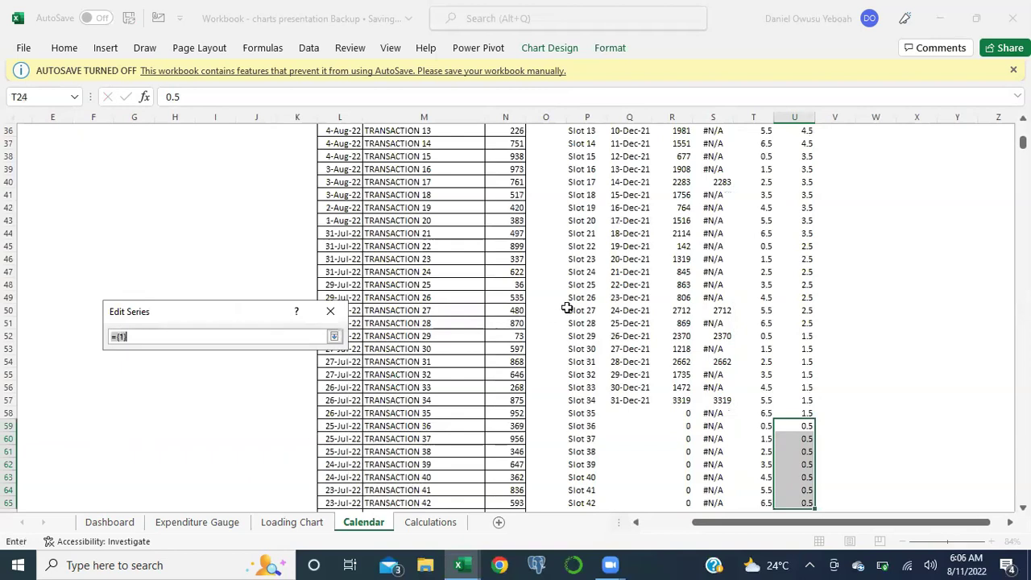
{"action": "scroll", "coordinate": [569, 304], "scroll_direction": "up", "scroll_amount": 4}
{"action": "scroll", "coordinate": [859, 209], "scroll_direction": "up", "scroll_amount": 5}
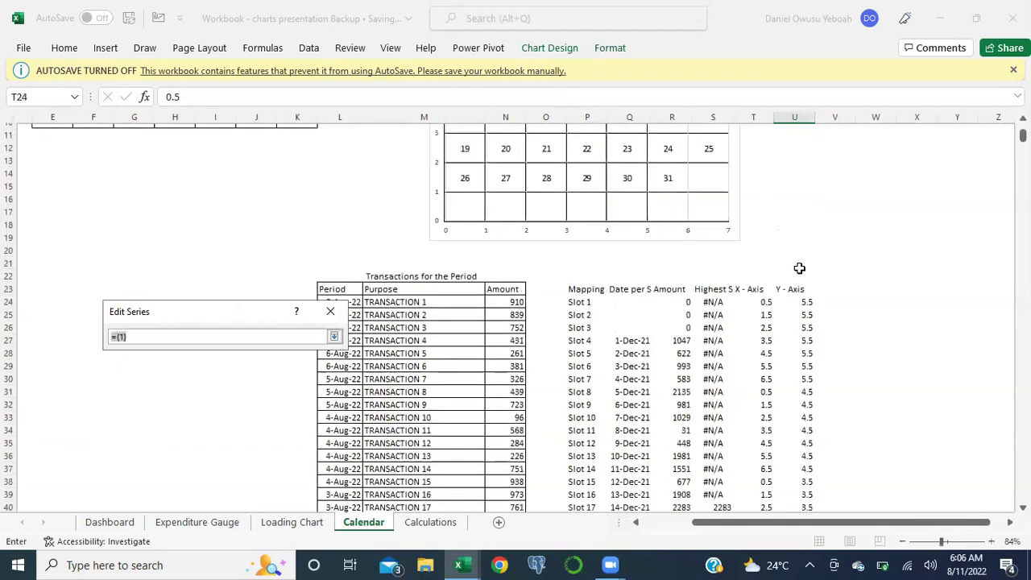
{"action": "left_click", "coordinate": [804, 297]}
{"action": "key", "text": "ctrl+shift+Down"}
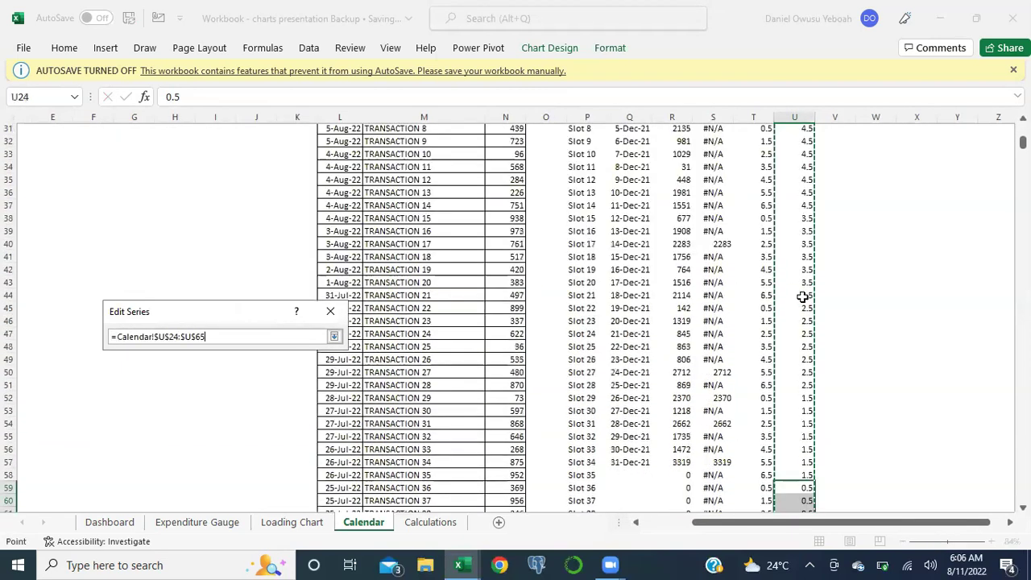
{"action": "key", "text": "Return"}
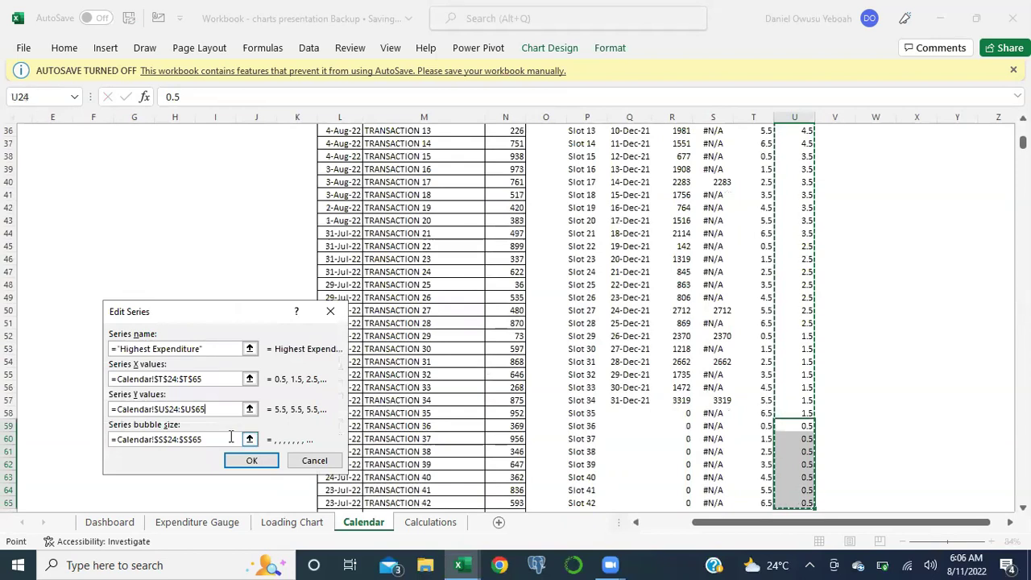
{"action": "left_click", "coordinate": [250, 463]}
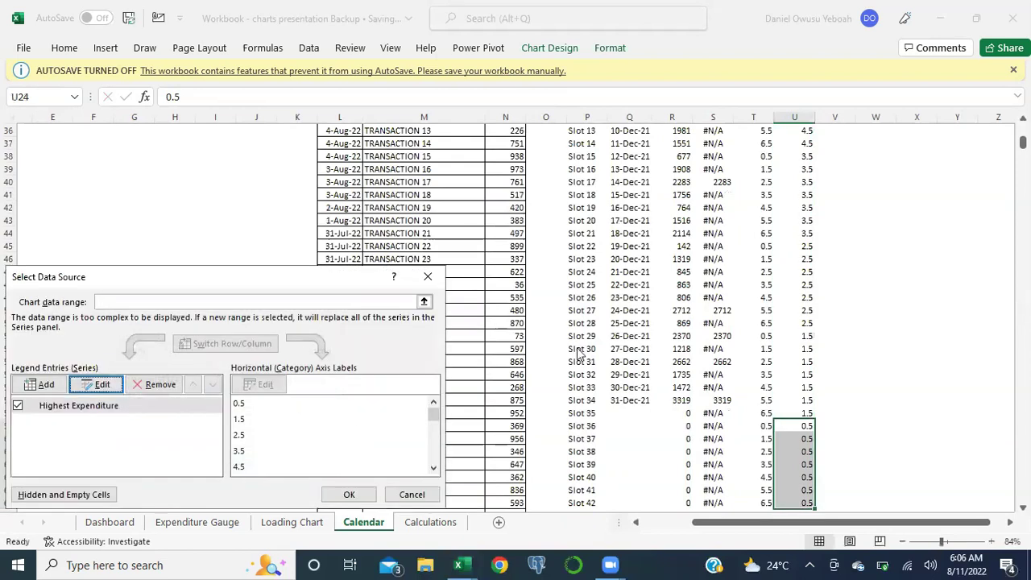
{"action": "left_click", "coordinate": [349, 494]}
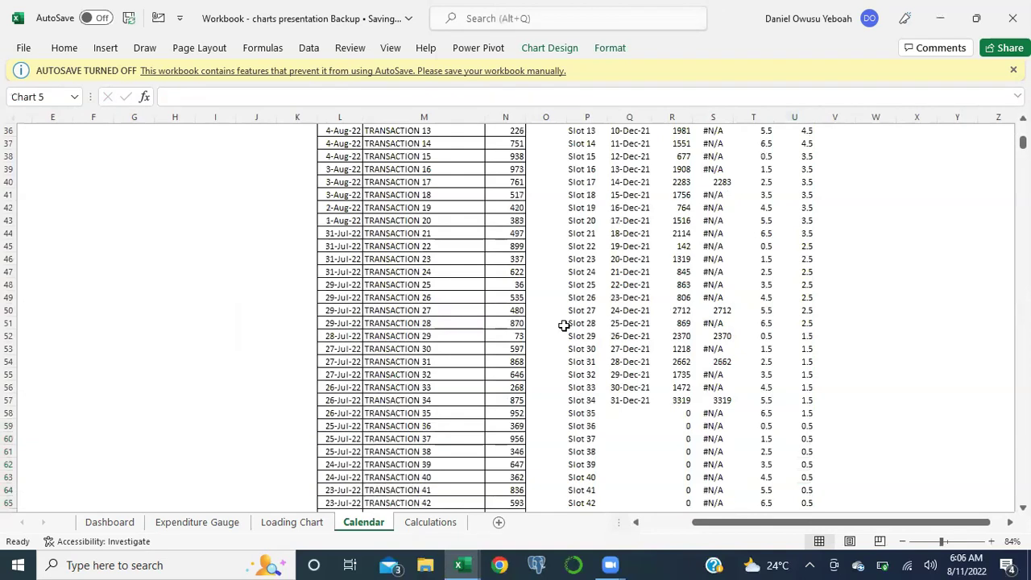
Step: Filter the date timeline to January 2022 and finally to November 2021 to test the bubbles on the calendar
{"action": "scroll", "coordinate": [564, 325], "scroll_direction": "up", "scroll_amount": 5}
{"action": "scroll", "coordinate": [564, 324], "scroll_direction": "up", "scroll_amount": 5}
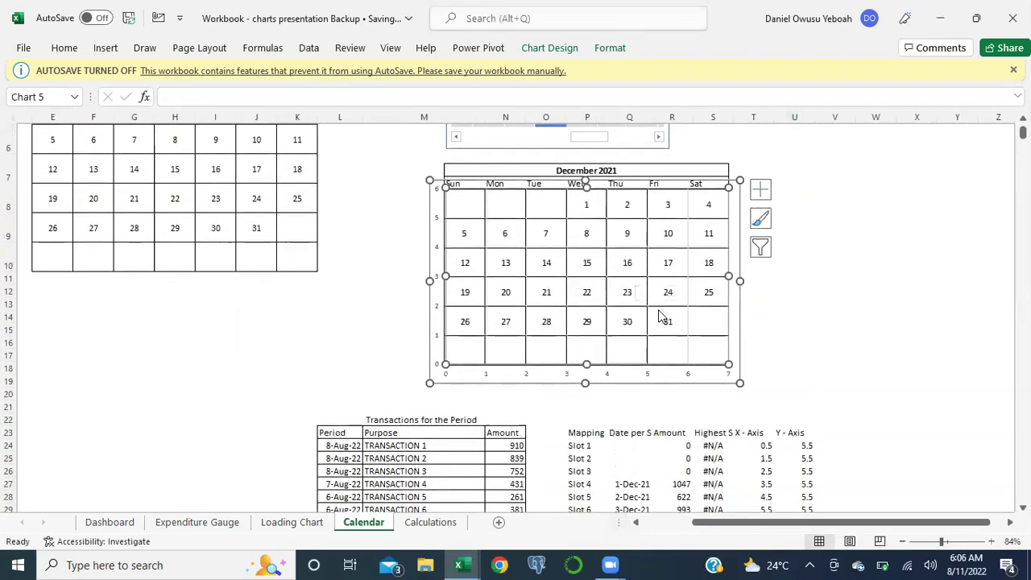
{"action": "mouse_move", "coordinate": [659, 314]}
{"action": "scroll", "coordinate": [659, 314], "scroll_direction": "up", "scroll_amount": 1}
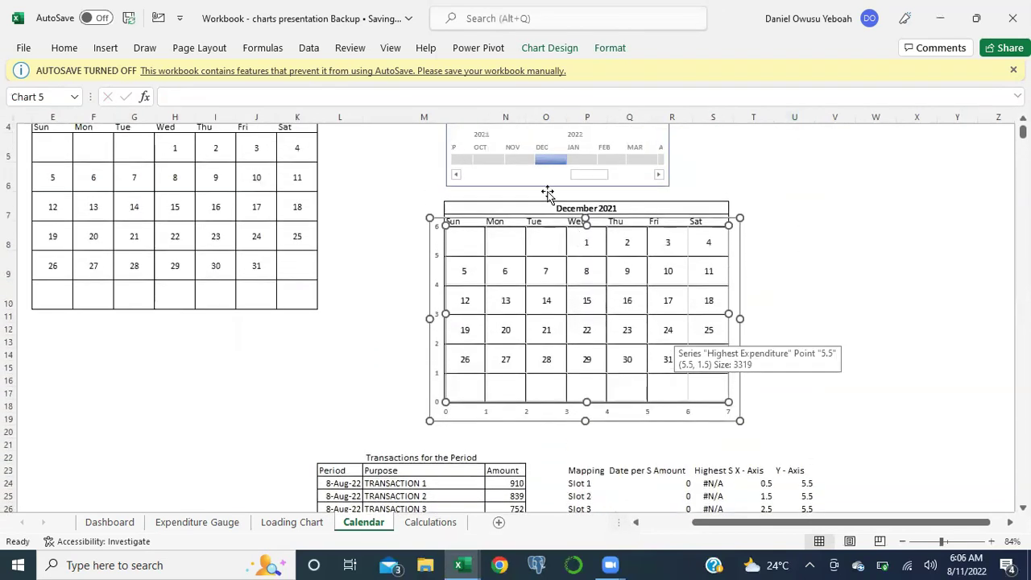
{"action": "left_click", "coordinate": [586, 158]}
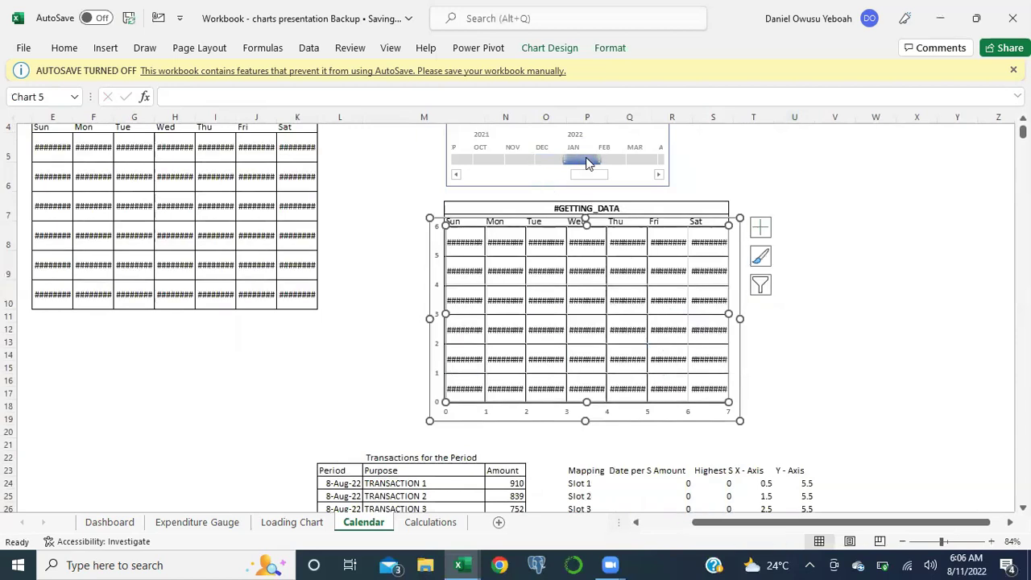
{"action": "left_click", "coordinate": [530, 158]}
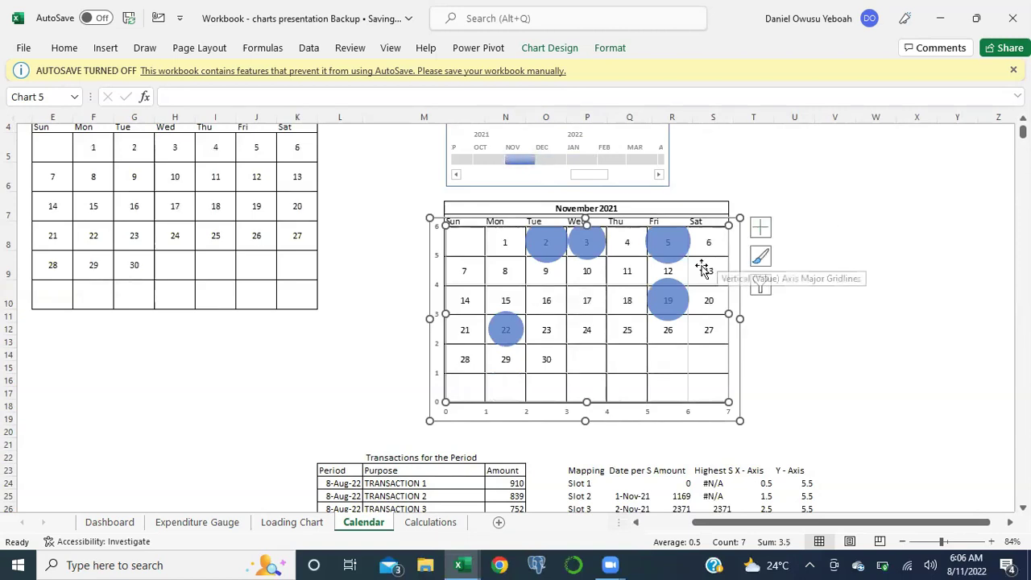
Step: Scale the bubble size of the Highest Expenditure series to 50
{"action": "left_click", "coordinate": [669, 305]}
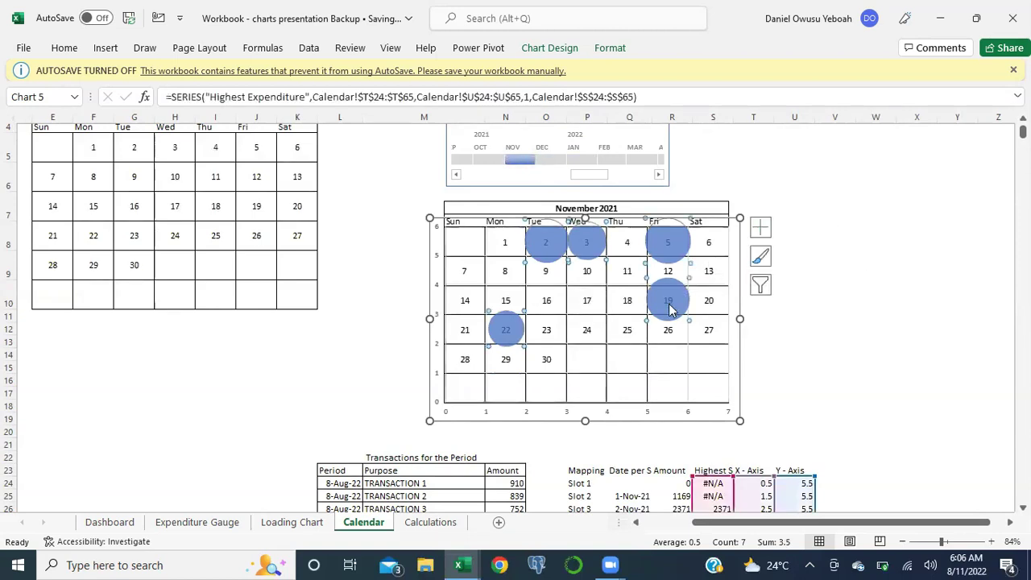
{"action": "double_click", "coordinate": [671, 308]}
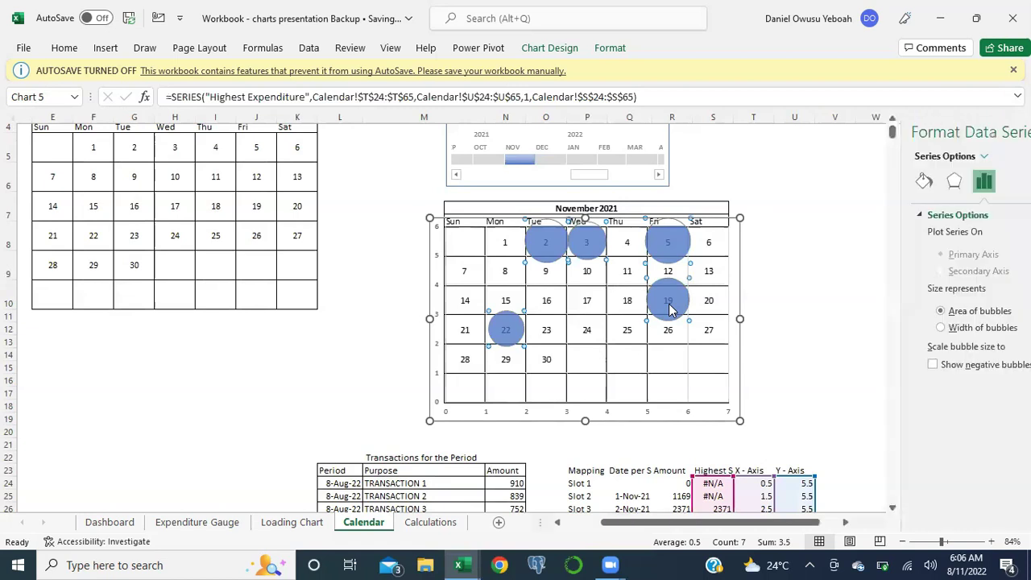
{"action": "left_click", "coordinate": [992, 345]}
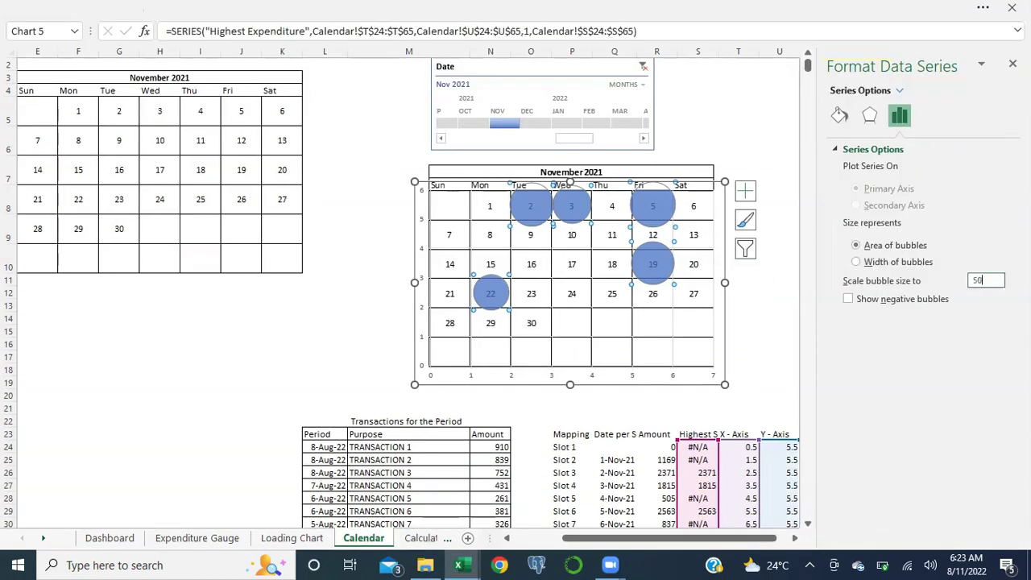
{"action": "key", "text": "Return"}
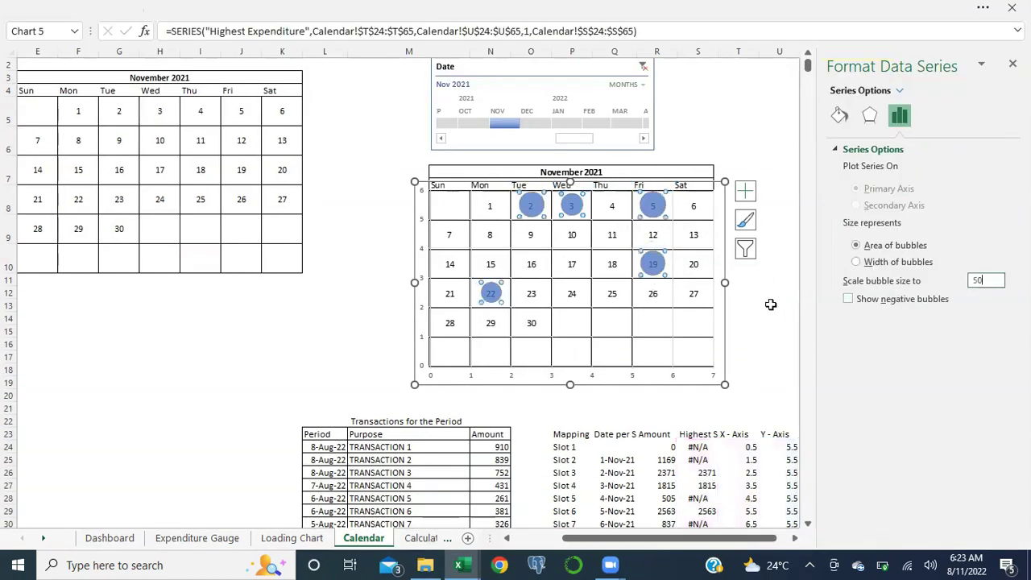
{"action": "left_click", "coordinate": [771, 305]}
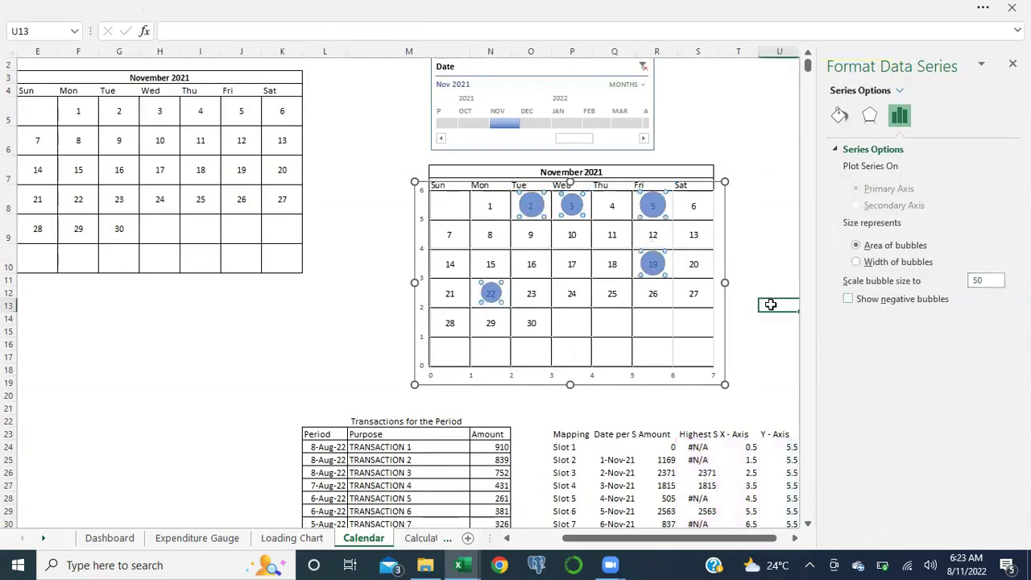
Step: Hide the bubble chart's horizontal axis labels by setting their label position to None
{"action": "left_click", "coordinate": [588, 375]}
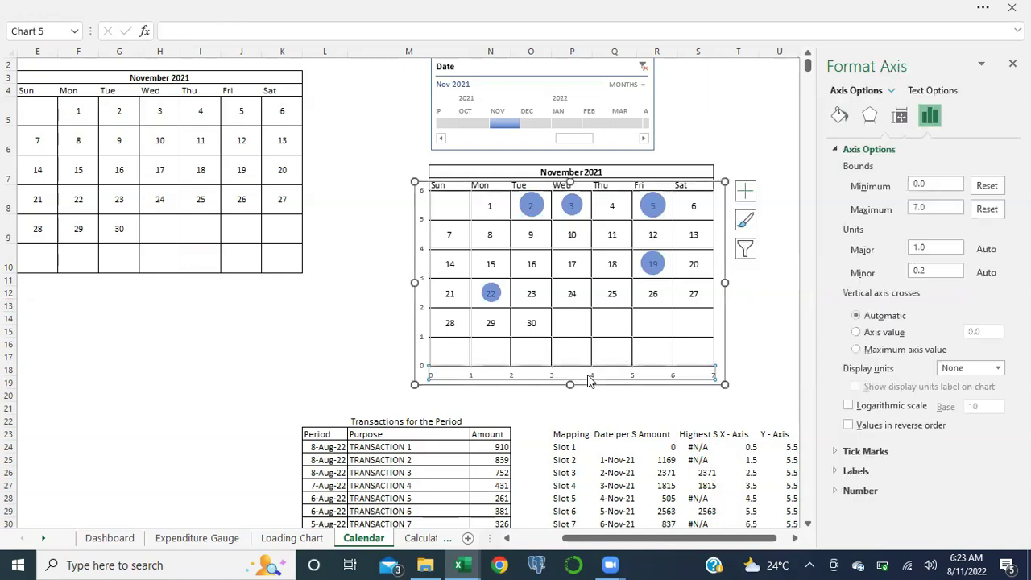
{"action": "left_click", "coordinate": [838, 472]}
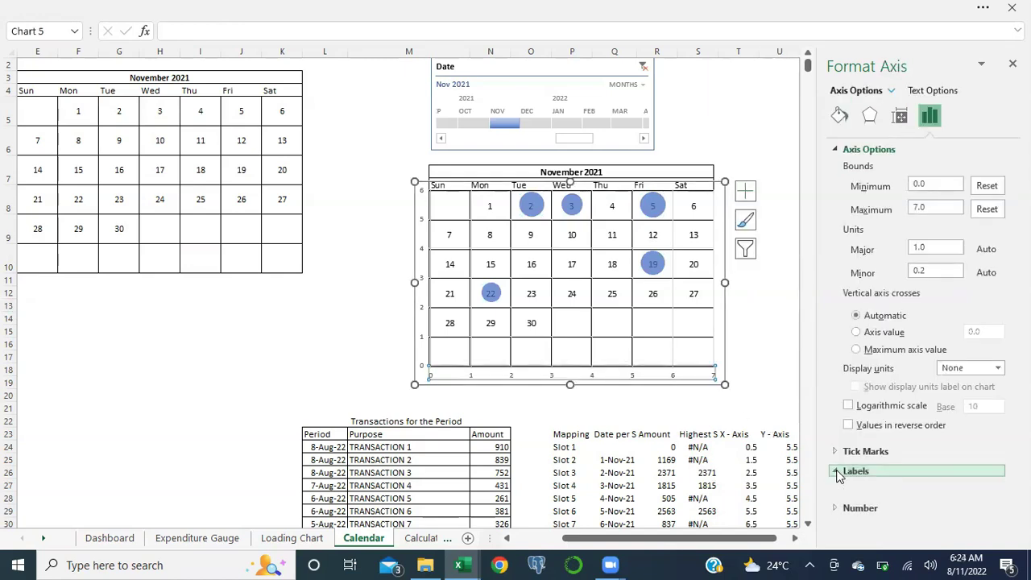
{"action": "left_click", "coordinate": [972, 491]}
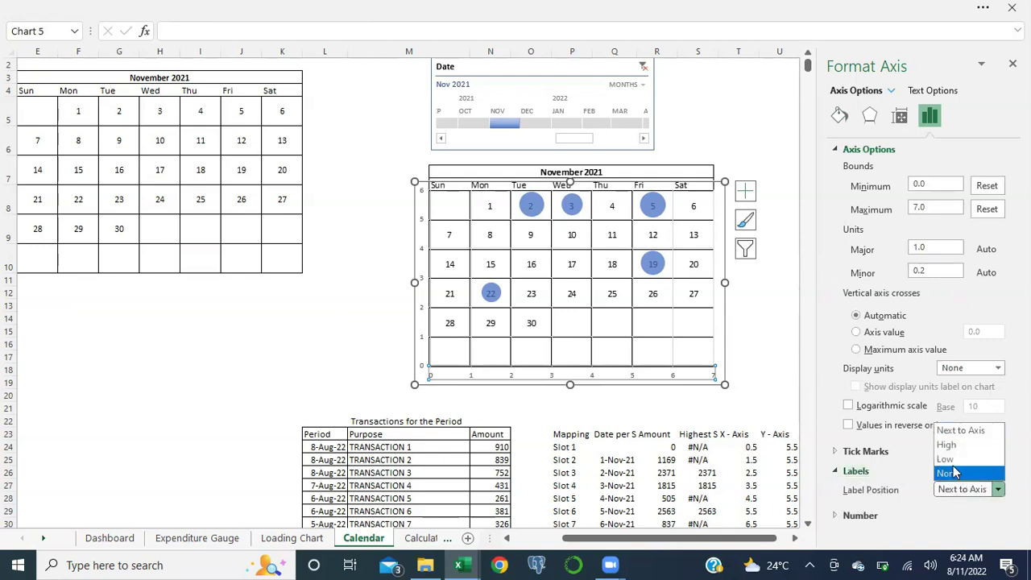
{"action": "left_click", "coordinate": [956, 474]}
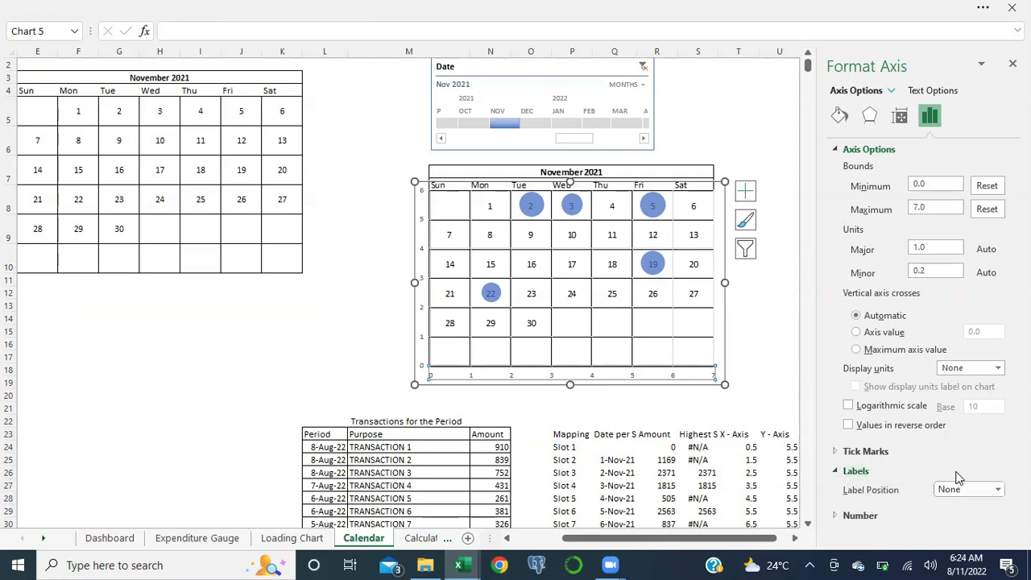
Step: Hide the bubble chart's vertical axis labels by setting their label position to None
{"action": "left_click", "coordinate": [423, 348]}
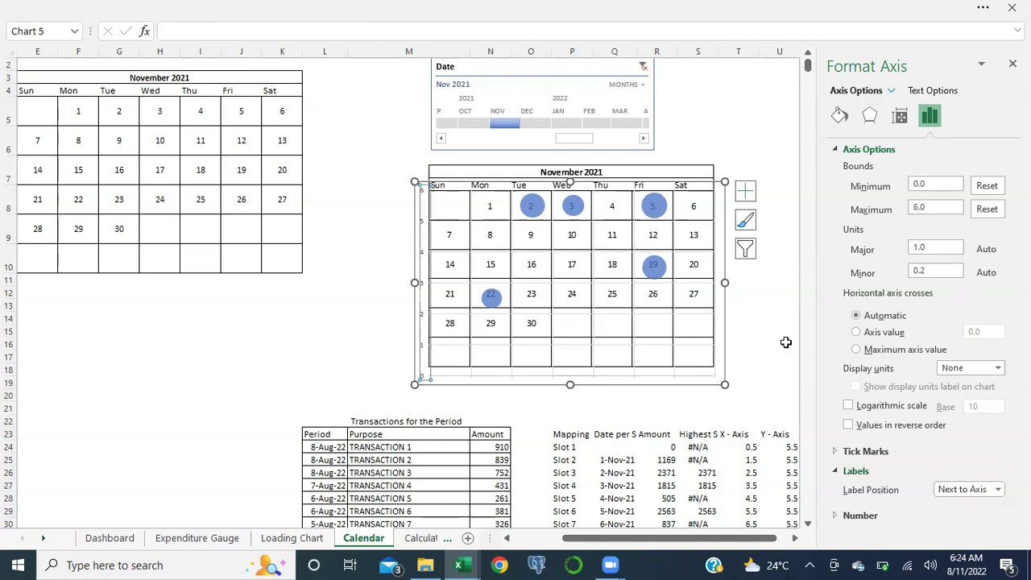
{"action": "left_click", "coordinate": [999, 490]}
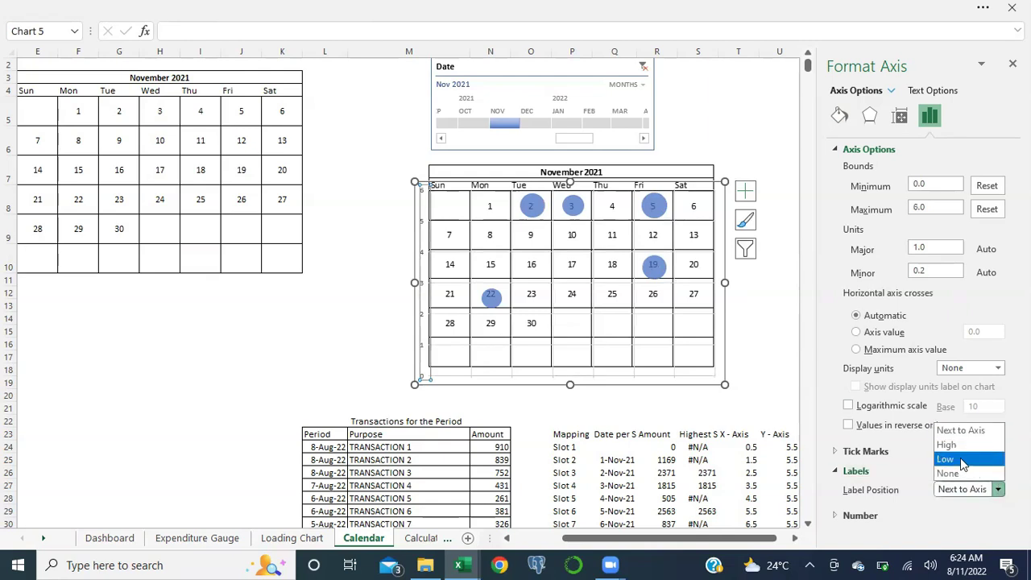
{"action": "left_click", "coordinate": [965, 475]}
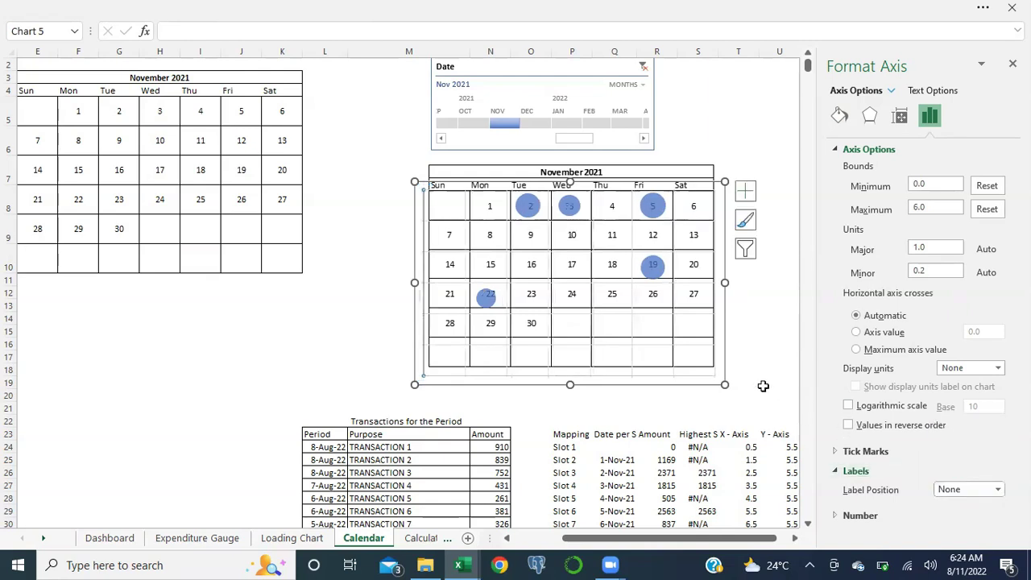
Step: Shift and resize the transparent bubble chart so its bubbles sit centred on the calendar picture's day cells
{"action": "left_click", "coordinate": [651, 312]}
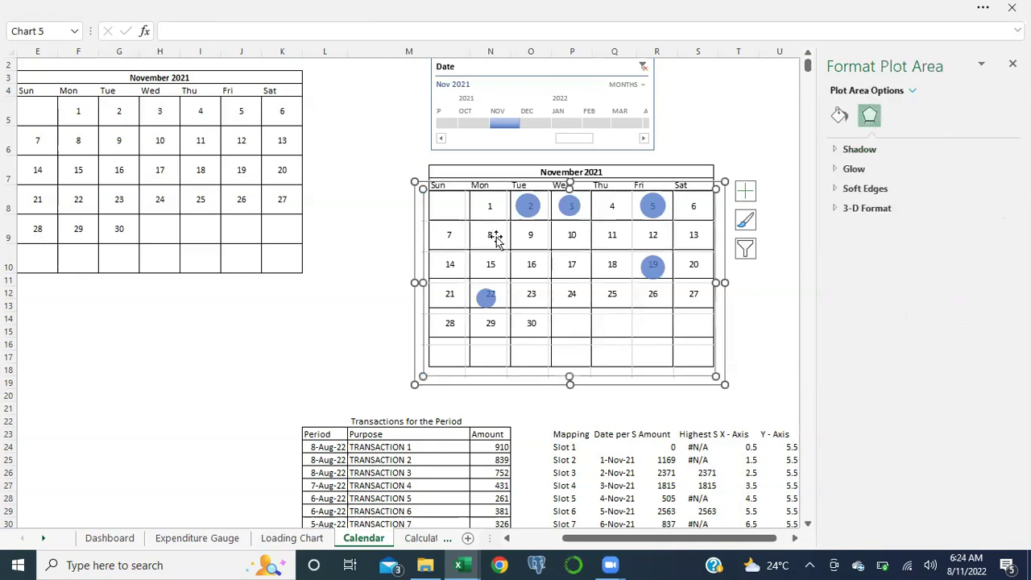
{"action": "left_click", "coordinate": [415, 192]}
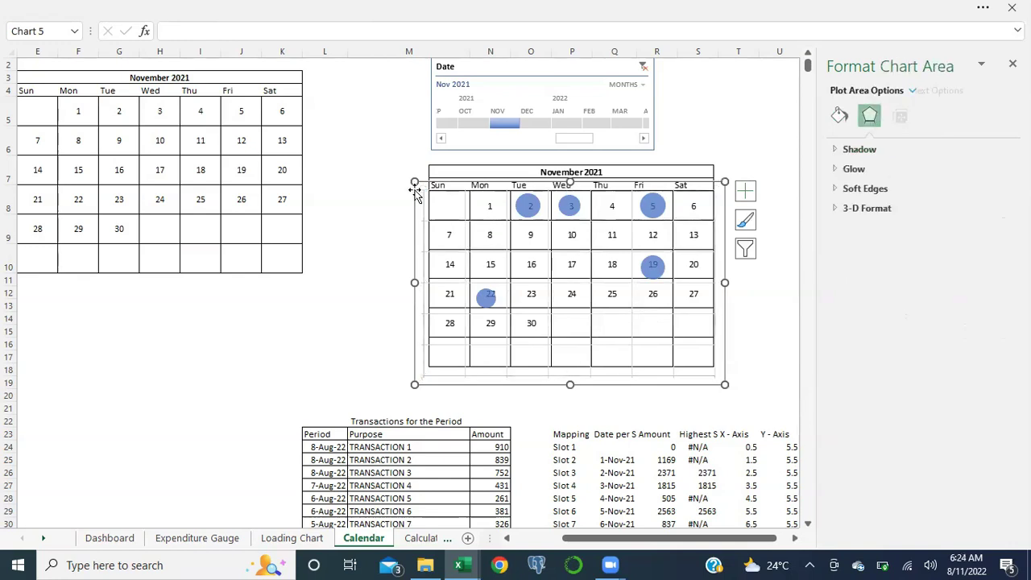
{"action": "left_click_drag", "start_coordinate": [415, 260], "coordinate": [418, 258]}
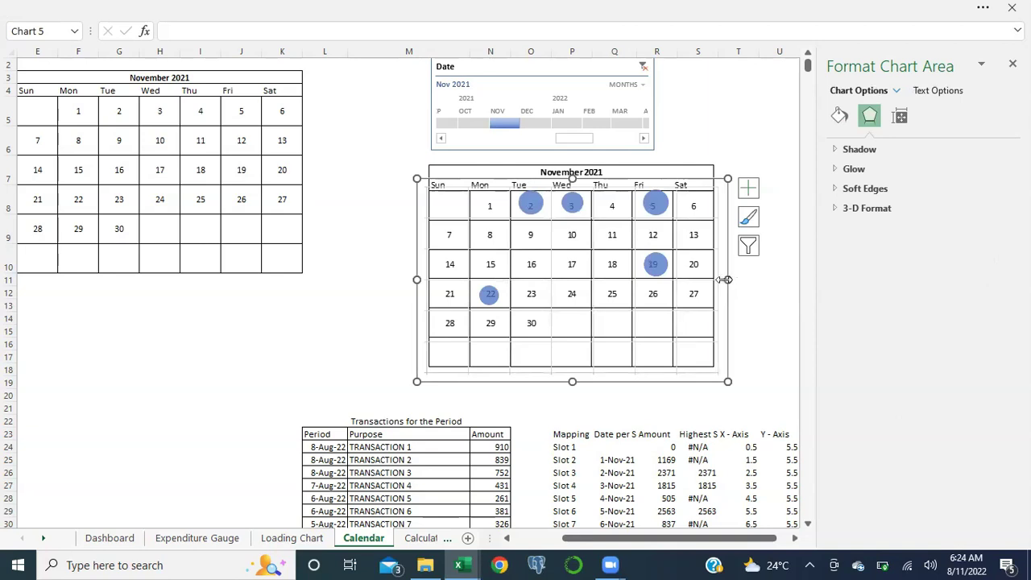
{"action": "left_click_drag", "start_coordinate": [726, 278], "coordinate": [724, 278]}
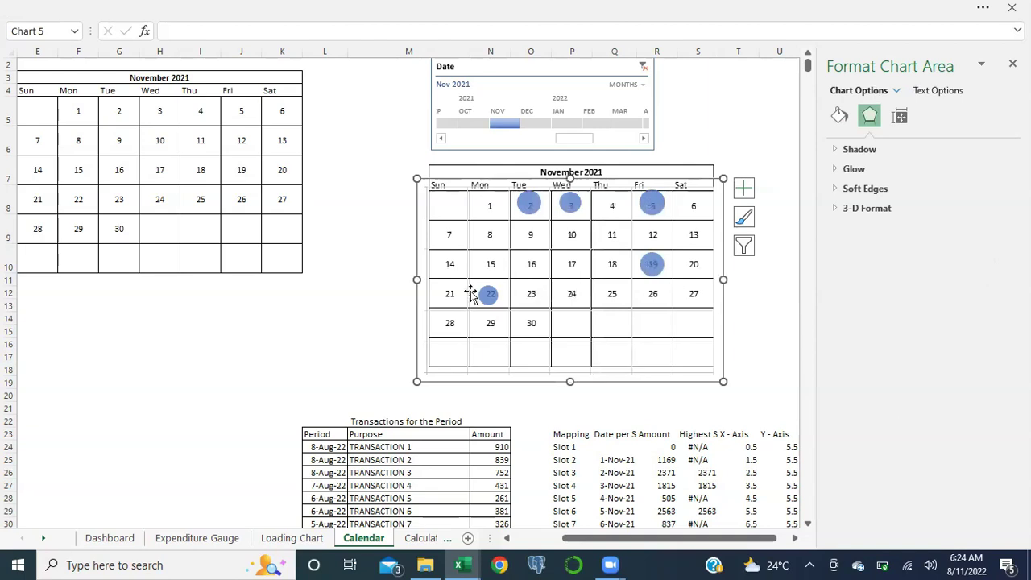
{"action": "left_click_drag", "start_coordinate": [571, 382], "coordinate": [571, 376]}
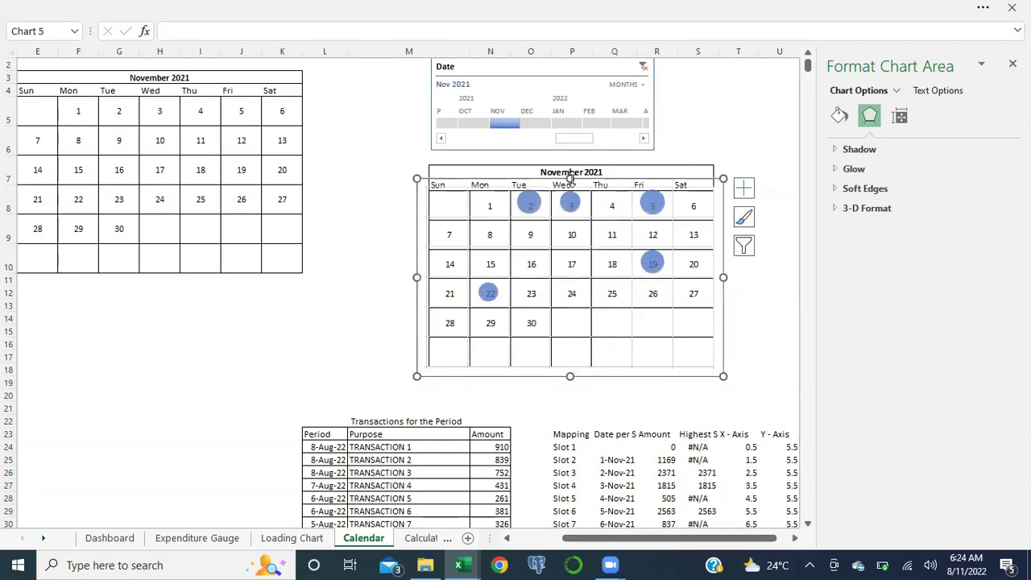
{"action": "left_click_drag", "start_coordinate": [572, 180], "coordinate": [571, 181]}
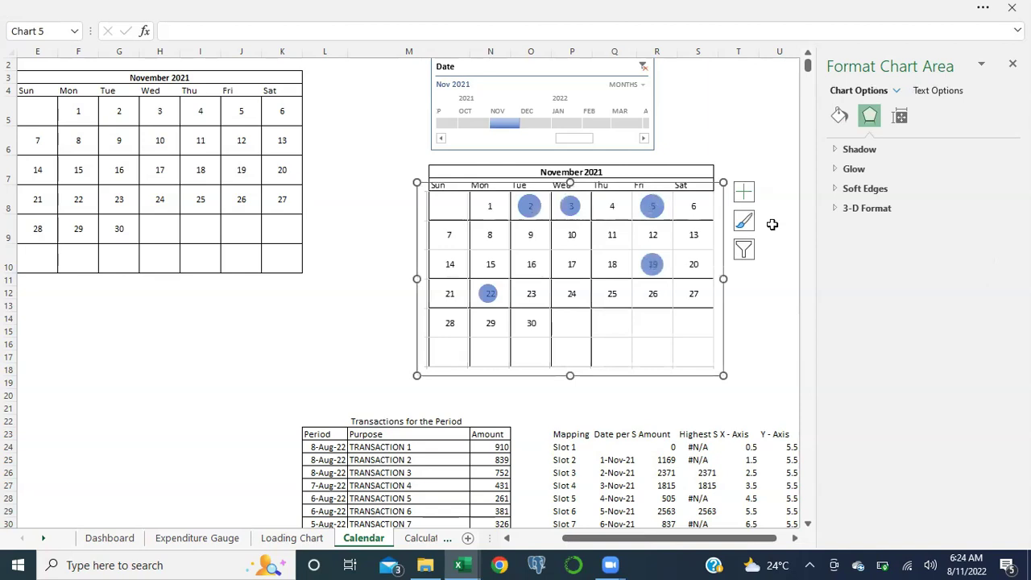
Step: Remove the gridlines from the bubble chart over the calendar
{"action": "left_click", "coordinate": [744, 191]}
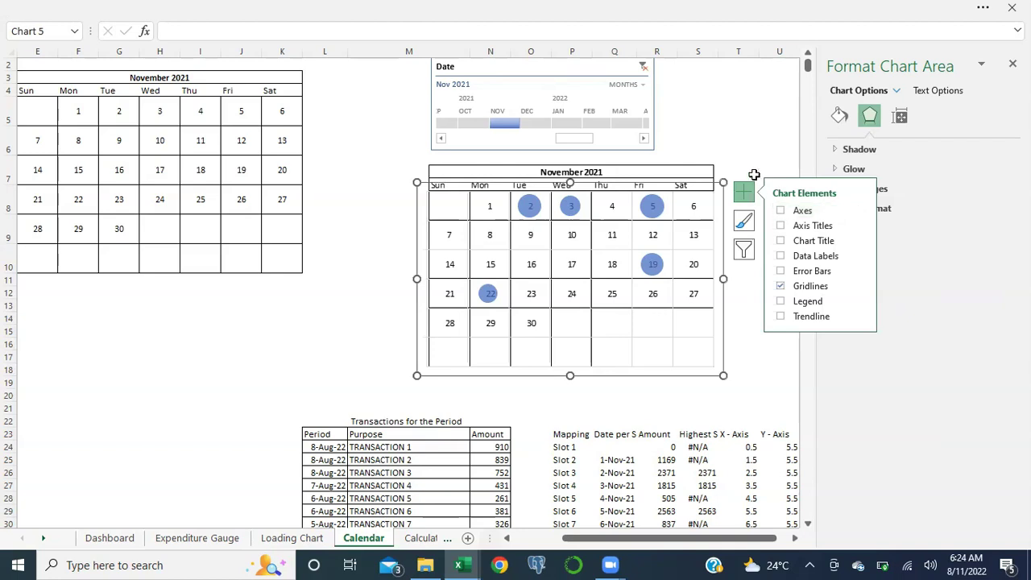
{"action": "left_click", "coordinate": [779, 287]}
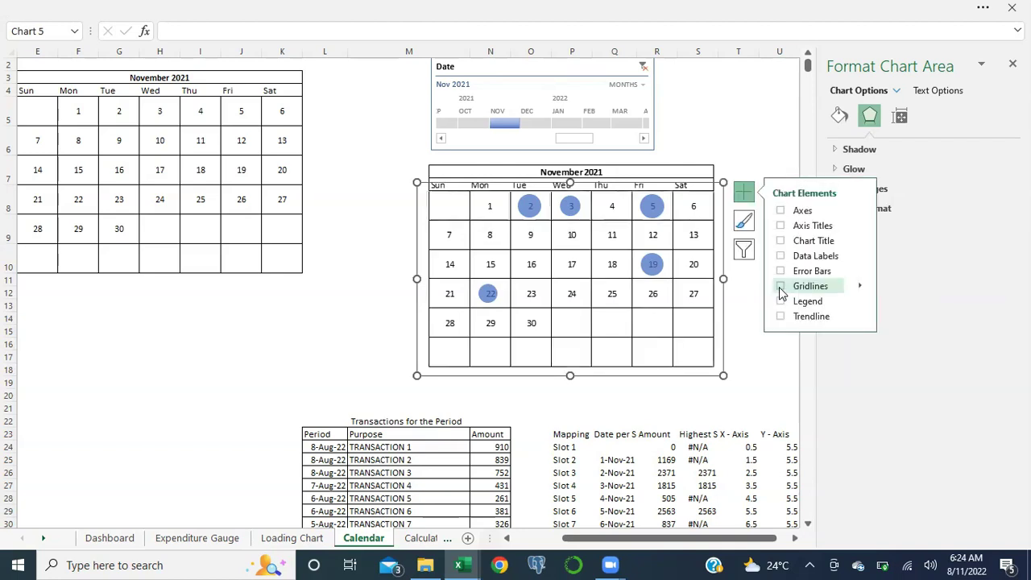
{"action": "left_click", "coordinate": [745, 160]}
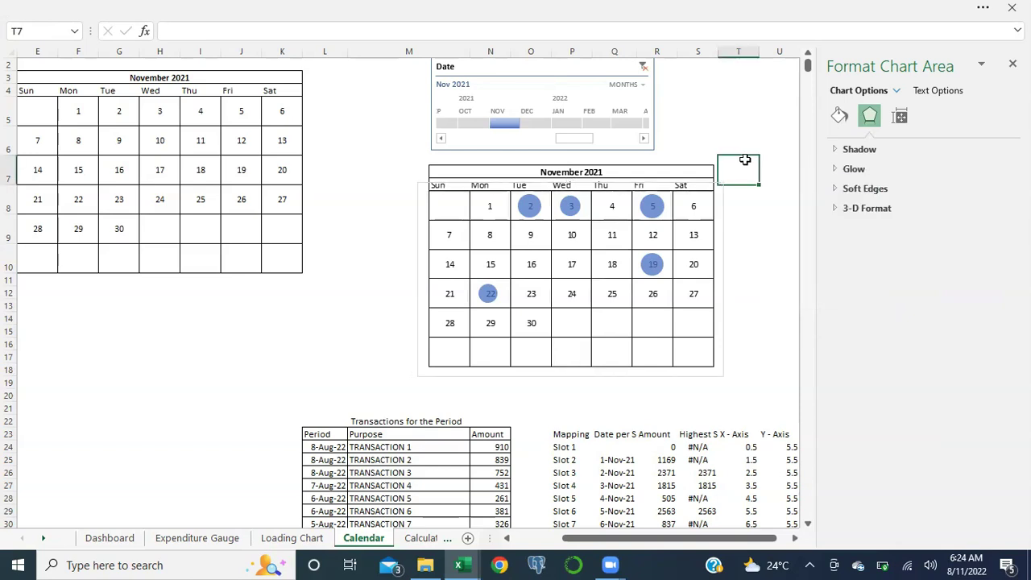
Step: Set the bubble chart area's border to No line
{"action": "left_click", "coordinate": [723, 208]}
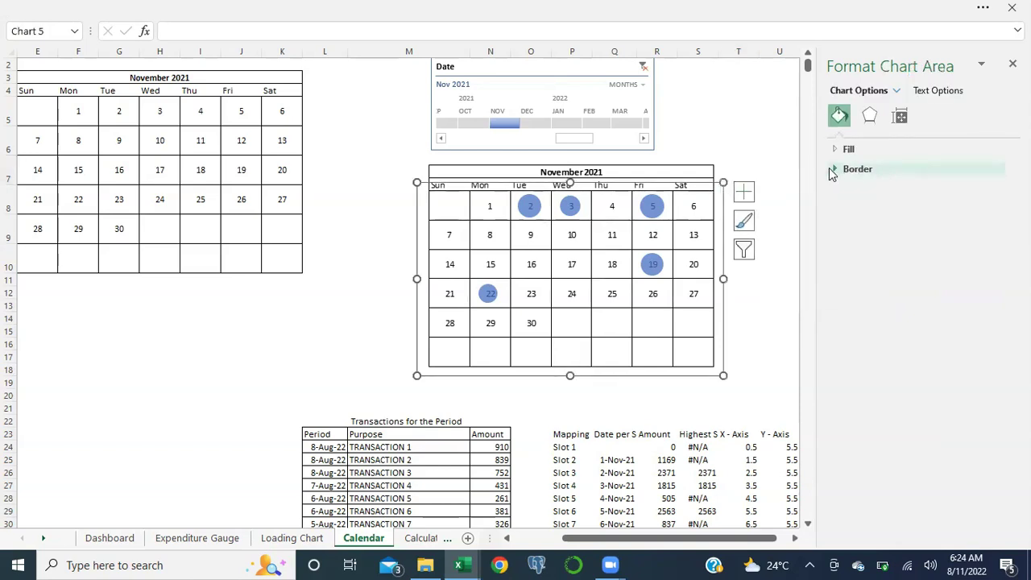
{"action": "left_click", "coordinate": [833, 172]}
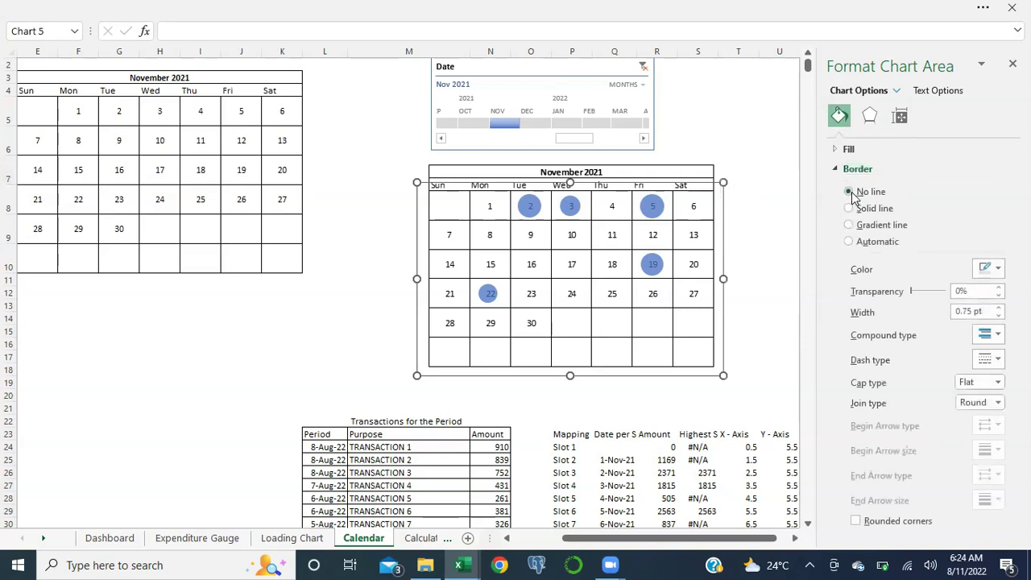
{"action": "left_click", "coordinate": [851, 194]}
{"action": "left_click", "coordinate": [774, 223]}
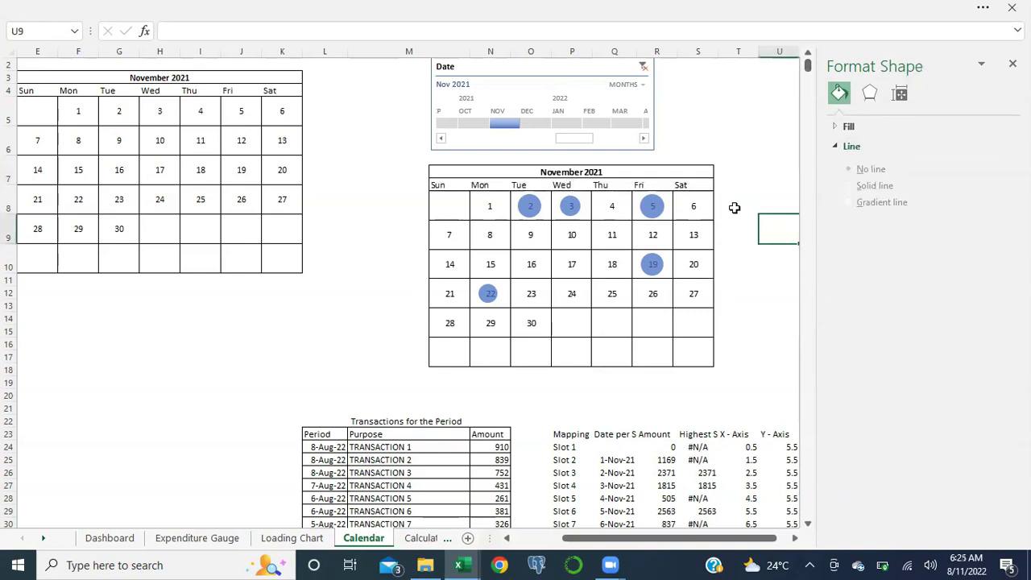
Step: Group the bubble chart and the linked calendar picture beneath it into one object
{"action": "left_click", "coordinate": [691, 182]}
{"action": "left_click", "coordinate": [712, 201]}
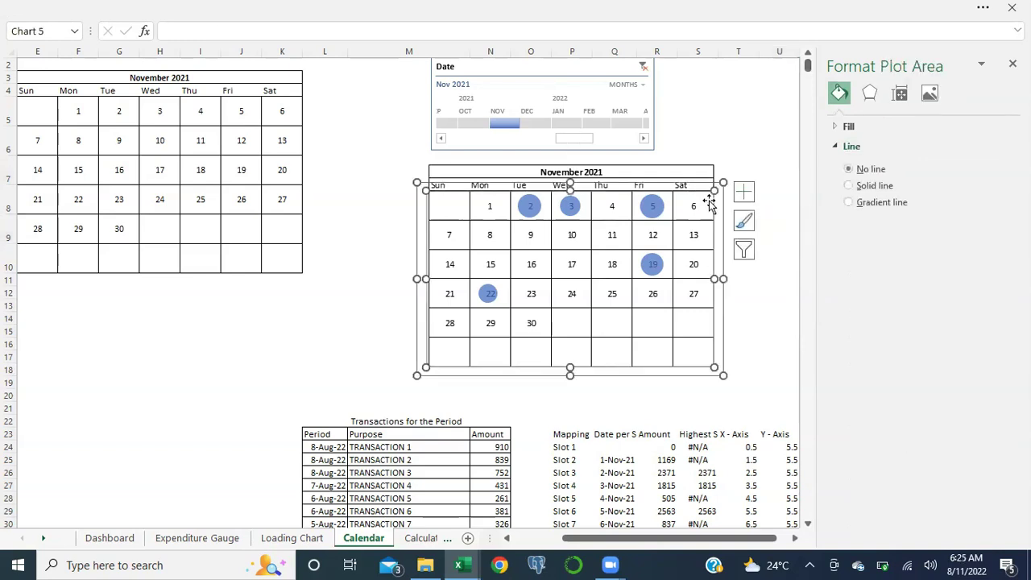
{"action": "left_click", "coordinate": [692, 169]}
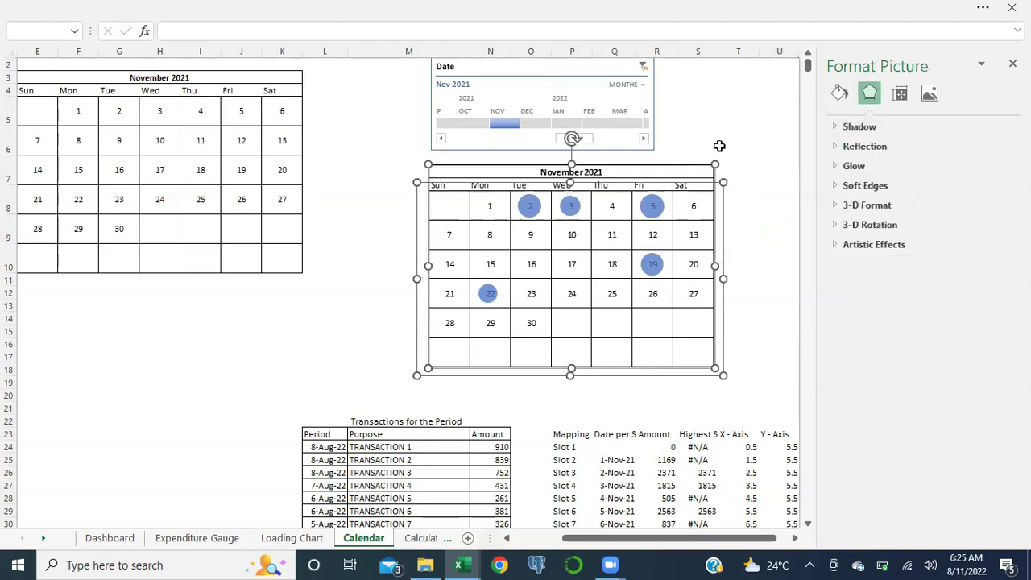
{"action": "key", "text": "alt"}
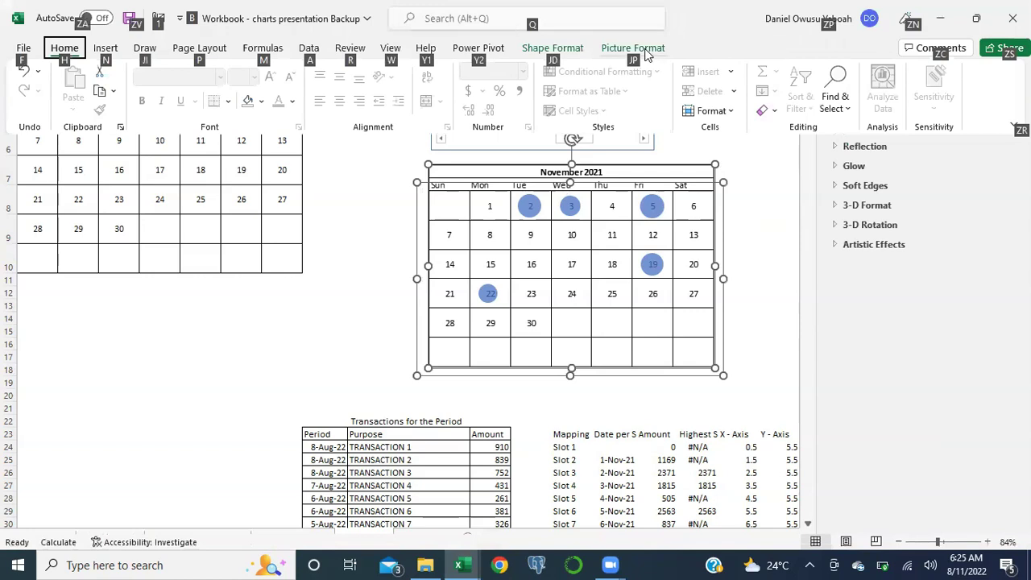
{"action": "left_click", "coordinate": [553, 49]}
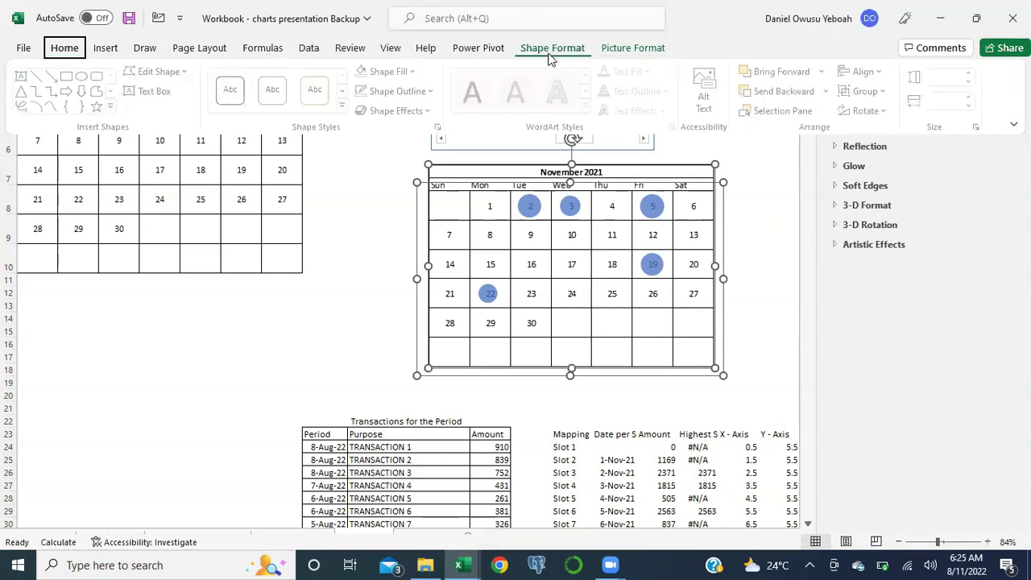
{"action": "left_click", "coordinate": [881, 96]}
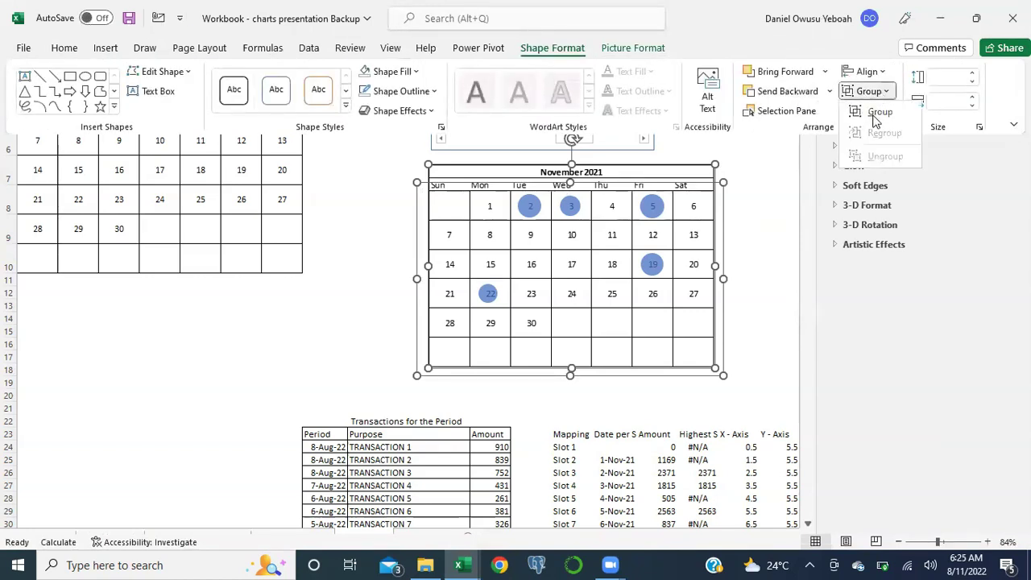
{"action": "left_click", "coordinate": [874, 111]}
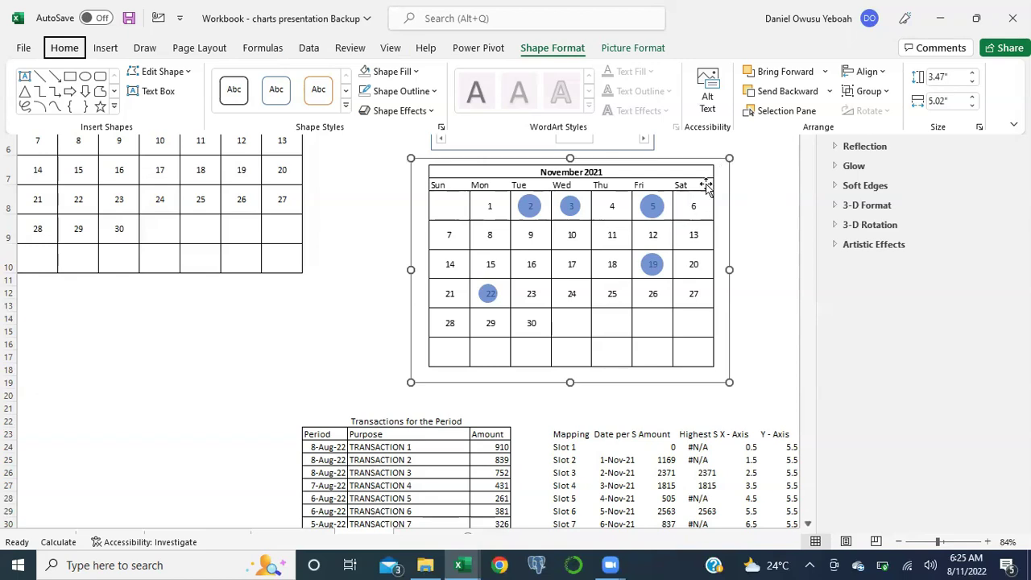
Step: Cut the grouped calendar and bubble chart and paste it on the Dashboard sheet below the Highest Expenditures heading
{"action": "key", "text": "ctrl+shift+F1"}
{"action": "key", "text": "Delete"}
{"action": "left_click", "coordinate": [113, 540]}
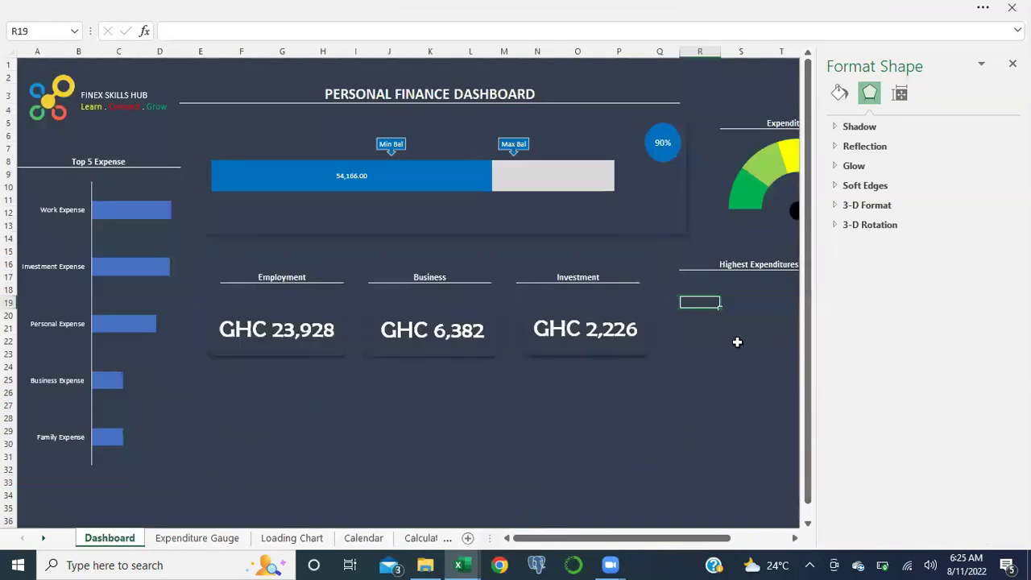
{"action": "left_click", "coordinate": [1012, 63]}
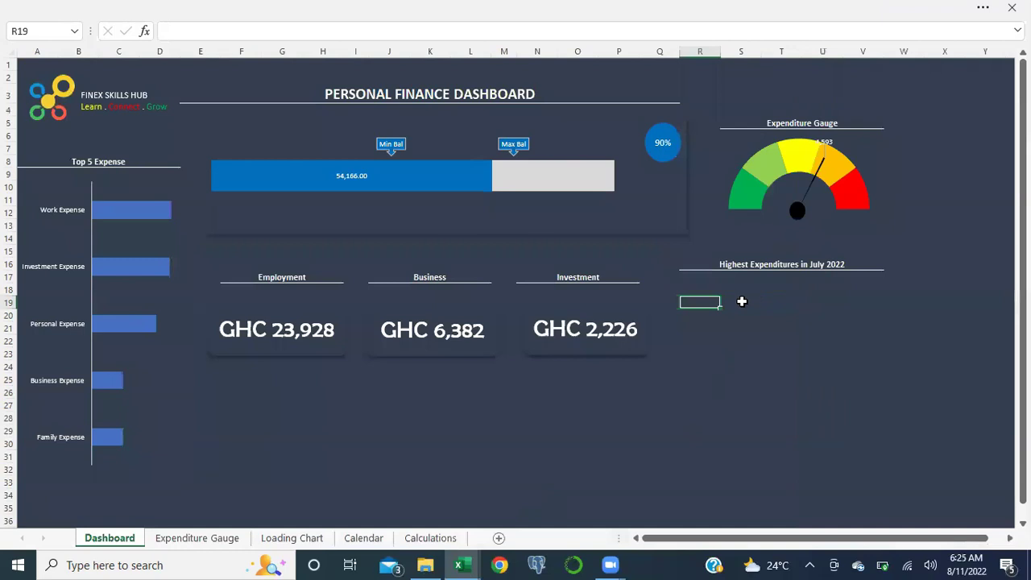
{"action": "key", "text": "ctrl+v"}
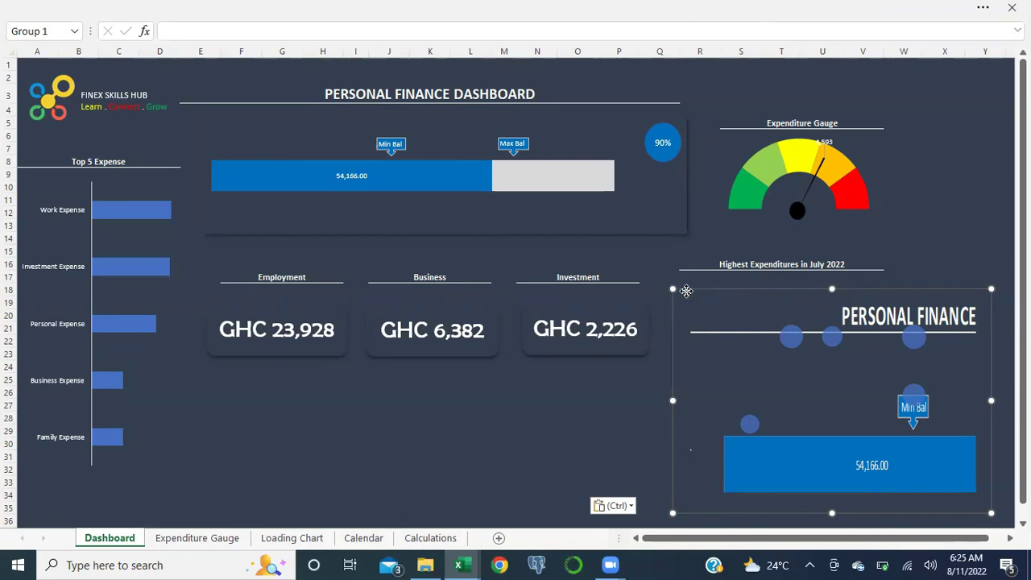
{"action": "key", "text": "Escape"}
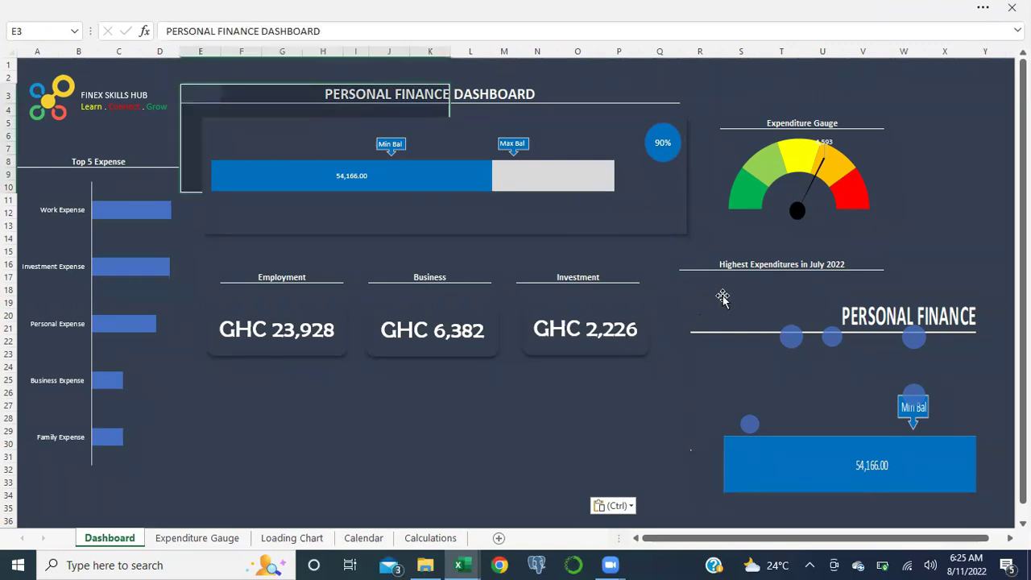
Step: Relink the calendar picture inside the pasted group to the range E3:K10 on the Calendar sheet
{"action": "left_click", "coordinate": [724, 299]}
{"action": "double_click", "coordinate": [863, 298]}
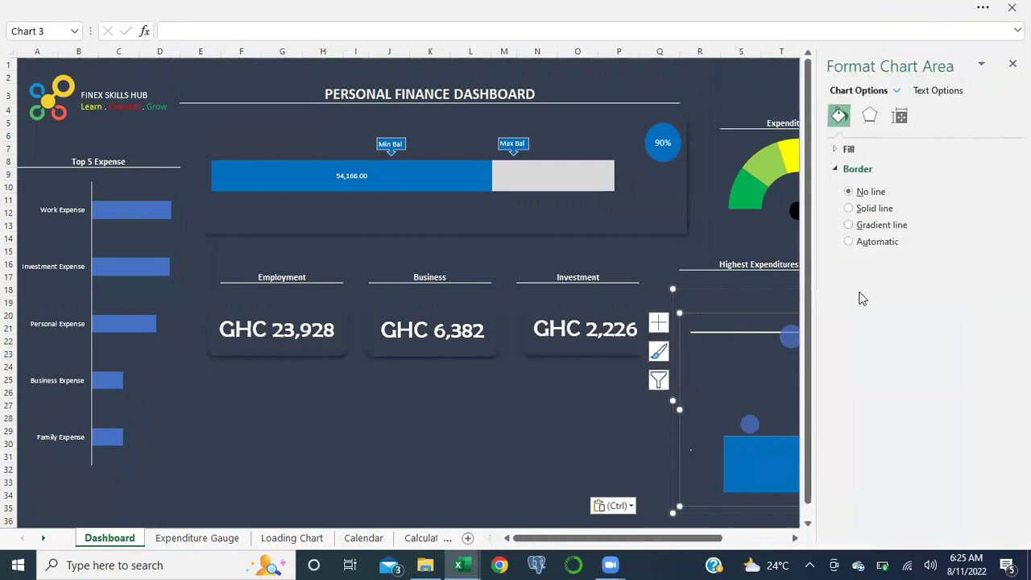
{"action": "left_click", "coordinate": [1012, 63]}
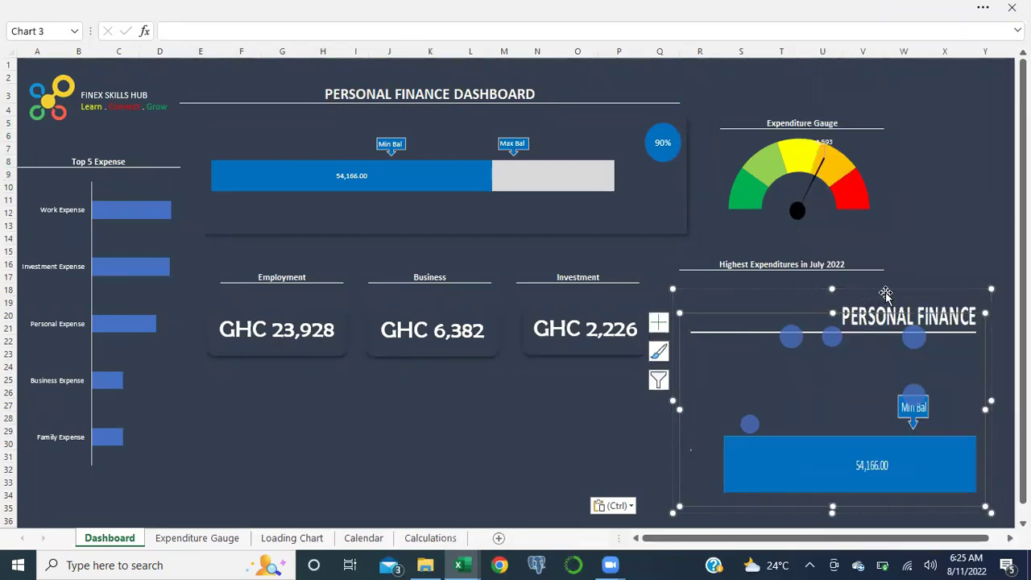
{"action": "left_click", "coordinate": [886, 294]}
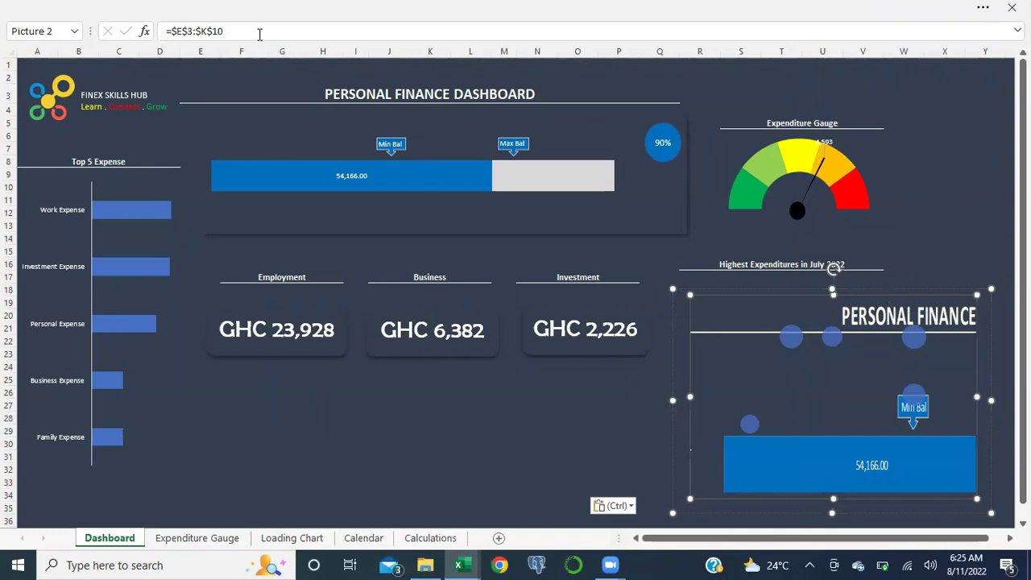
{"action": "left_click_drag", "start_coordinate": [227, 31], "coordinate": [170, 31]}
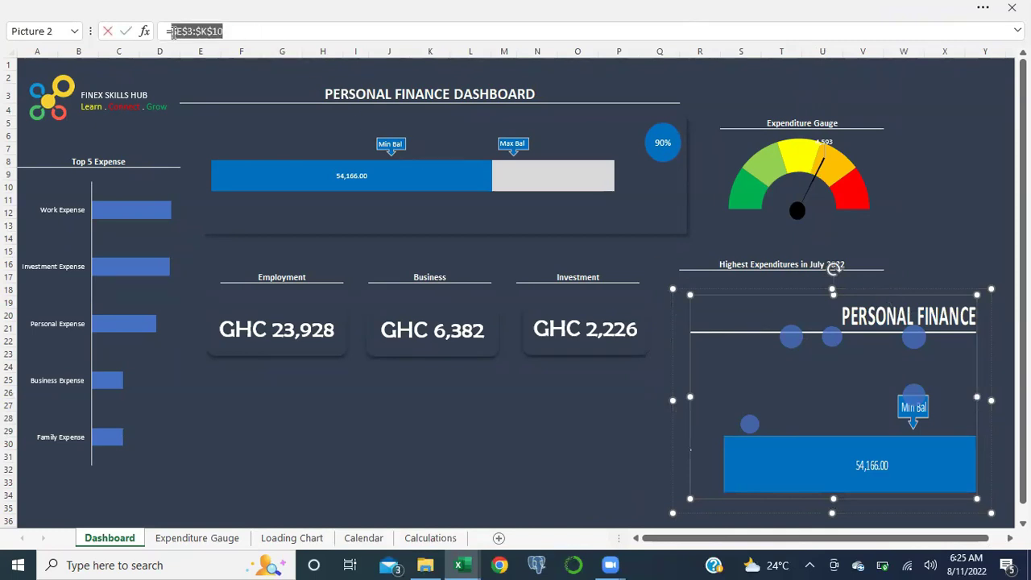
{"action": "key", "text": "BackSpace"}
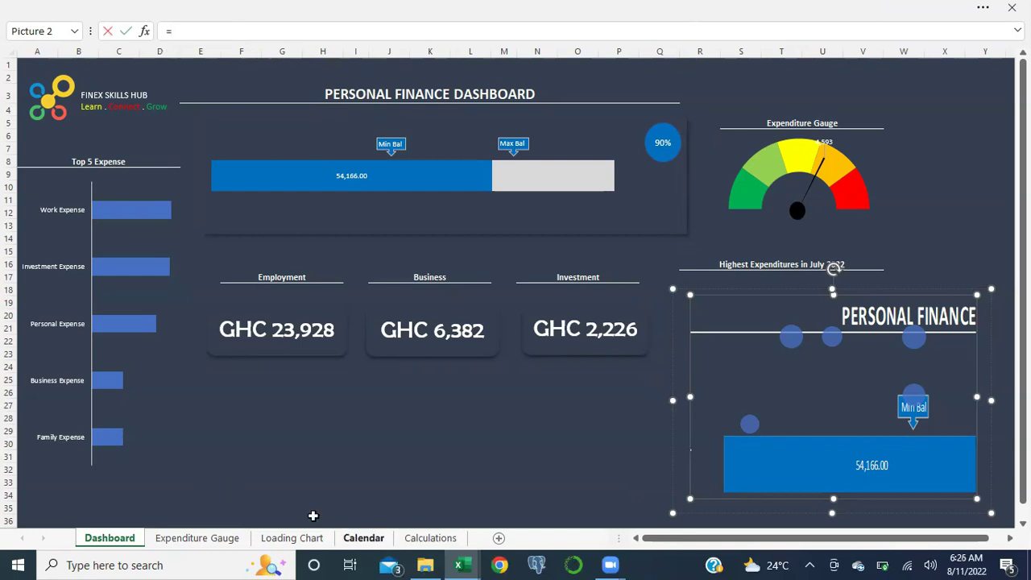
{"action": "left_click", "coordinate": [363, 538]}
{"action": "scroll", "coordinate": [320, 302], "scroll_direction": "left", "scroll_amount": 2}
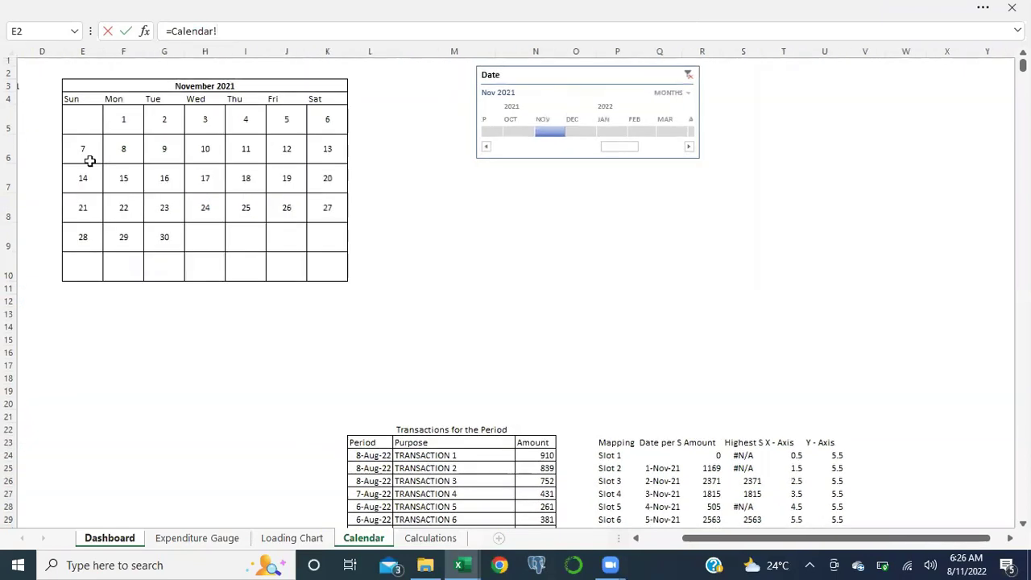
{"action": "left_click_drag", "start_coordinate": [70, 82], "coordinate": [322, 260]}
{"action": "key", "text": "Return"}
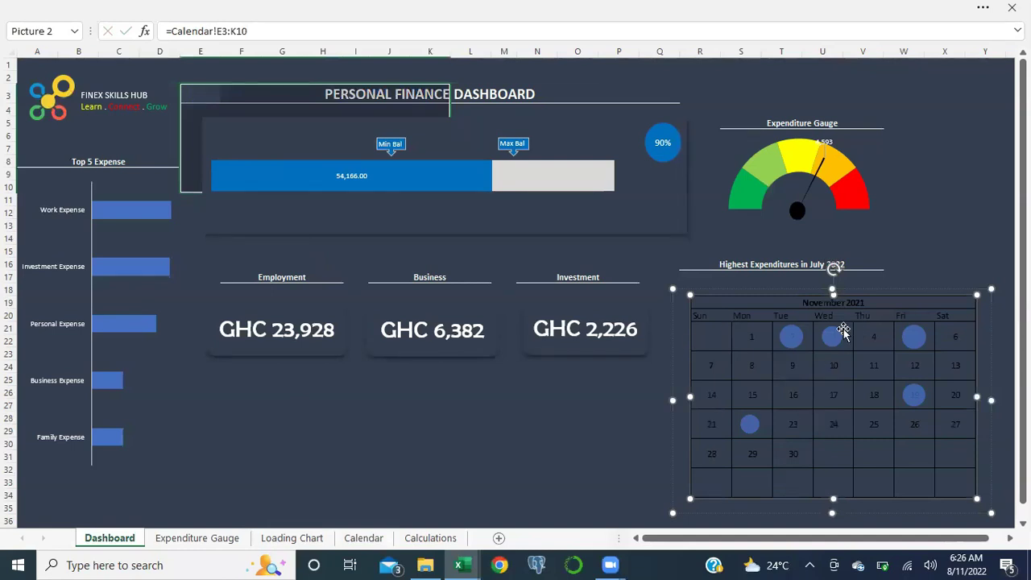
Step: Change the font colour of the source calendar range E3:K10 on the Calendar sheet to white
{"action": "left_click", "coordinate": [905, 269]}
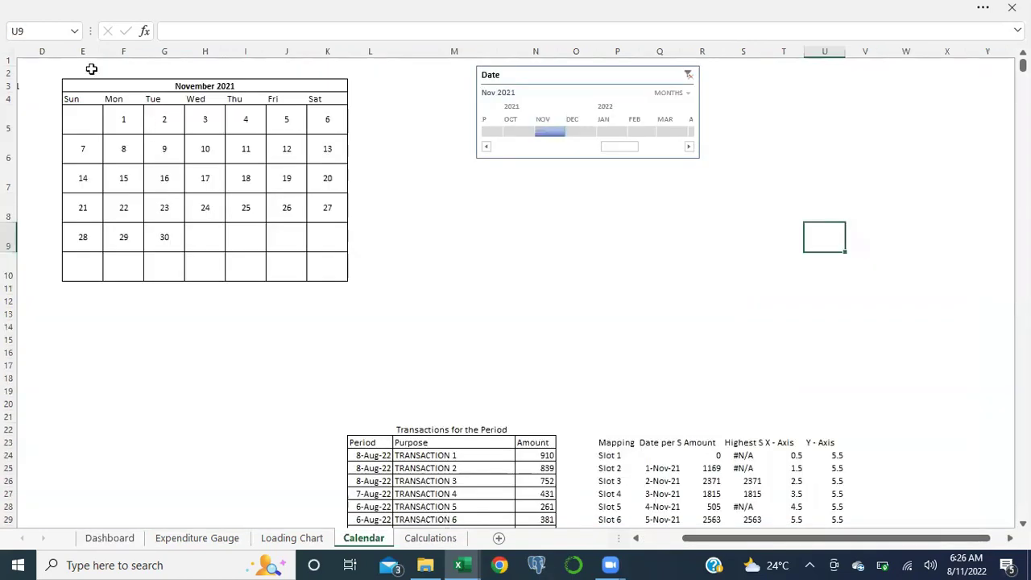
{"action": "left_click_drag", "start_coordinate": [69, 86], "coordinate": [344, 275]}
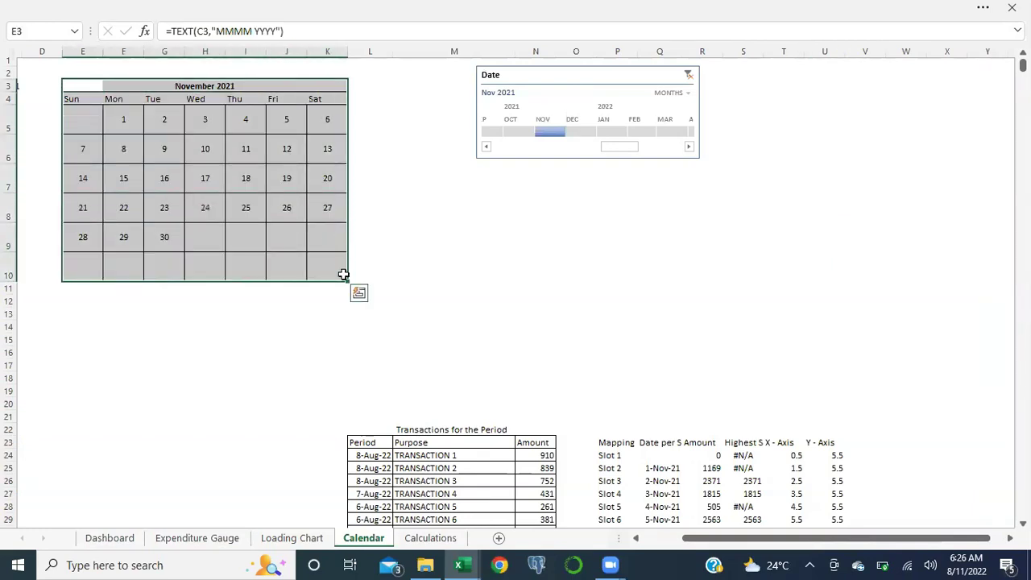
{"action": "key", "text": "alt+h"}
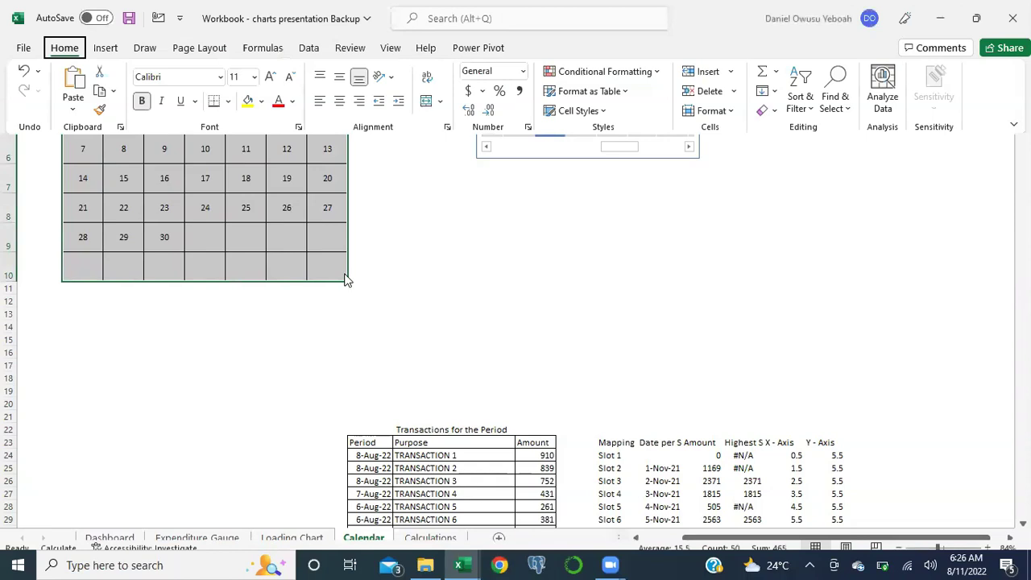
{"action": "key", "text": "f"}
{"action": "key", "text": "c"}
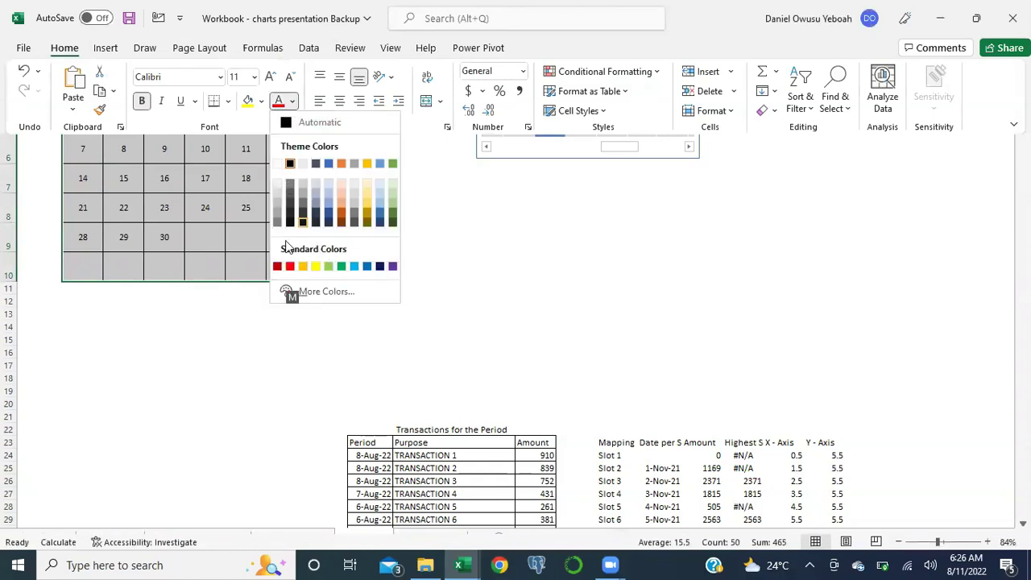
{"action": "left_click", "coordinate": [277, 164]}
{"action": "left_click", "coordinate": [276, 162]}
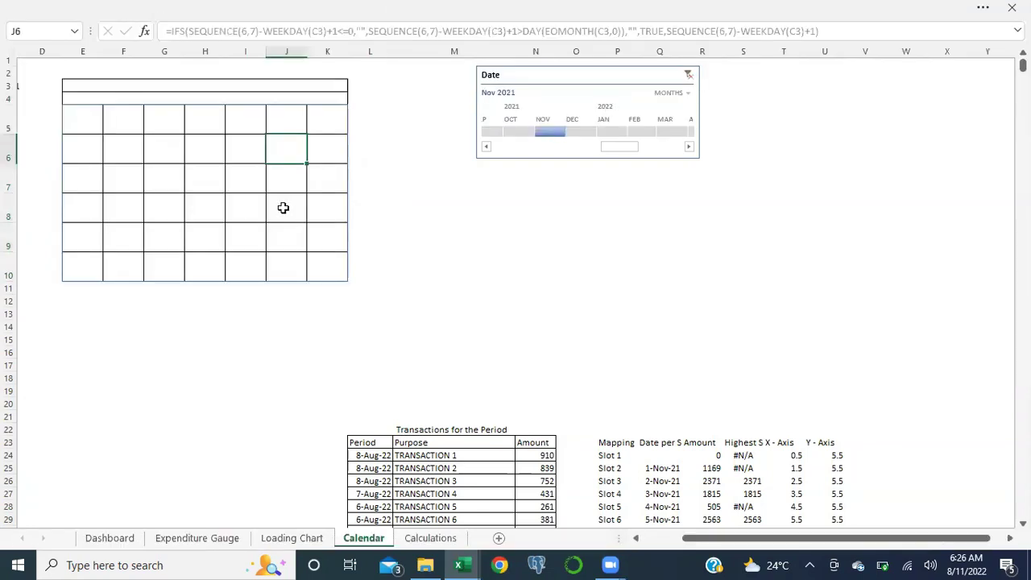
Step: Apply white outline and inside borders to the calendar range E3:K10, and return to the Dashboard sheet
{"action": "left_click_drag", "start_coordinate": [66, 89], "coordinate": [334, 281]}
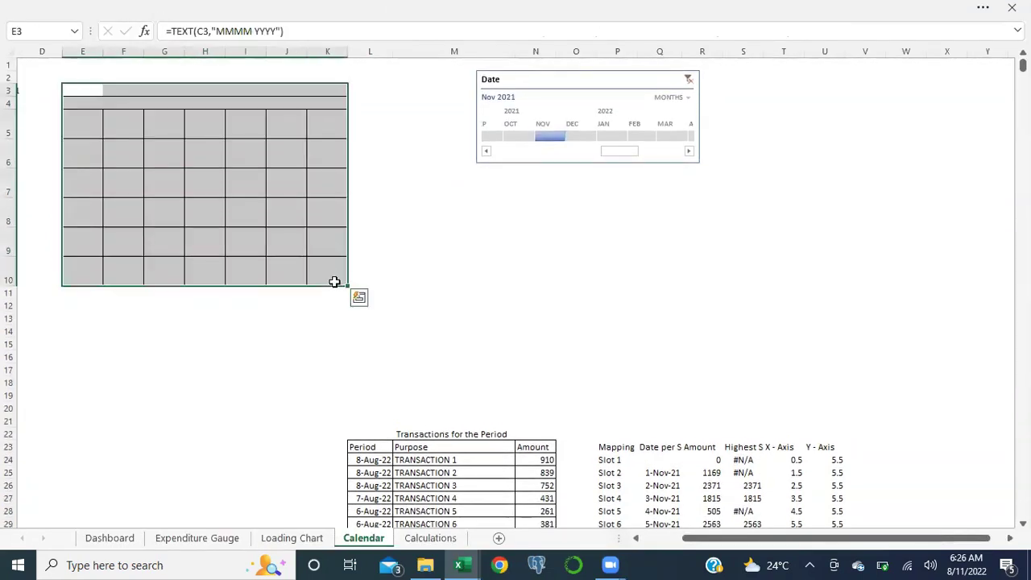
{"action": "key", "text": "ctrl+1"}
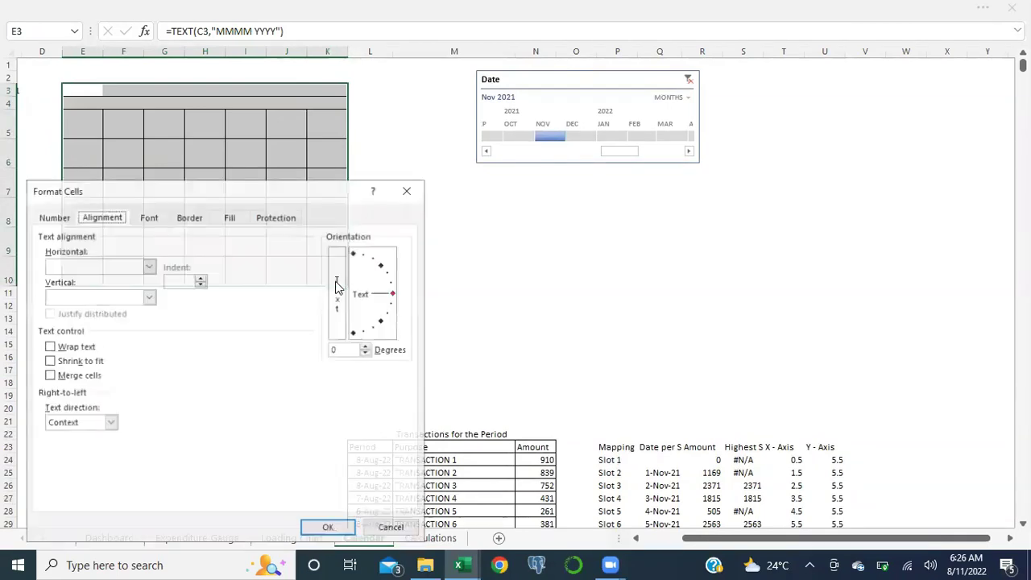
{"action": "left_click", "coordinate": [189, 217]}
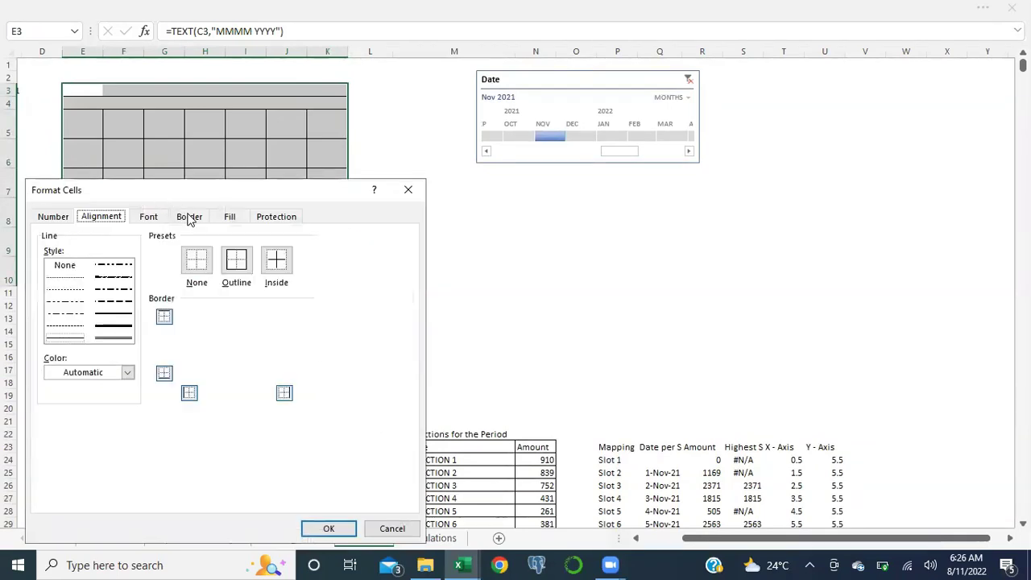
{"action": "left_click", "coordinate": [127, 372]}
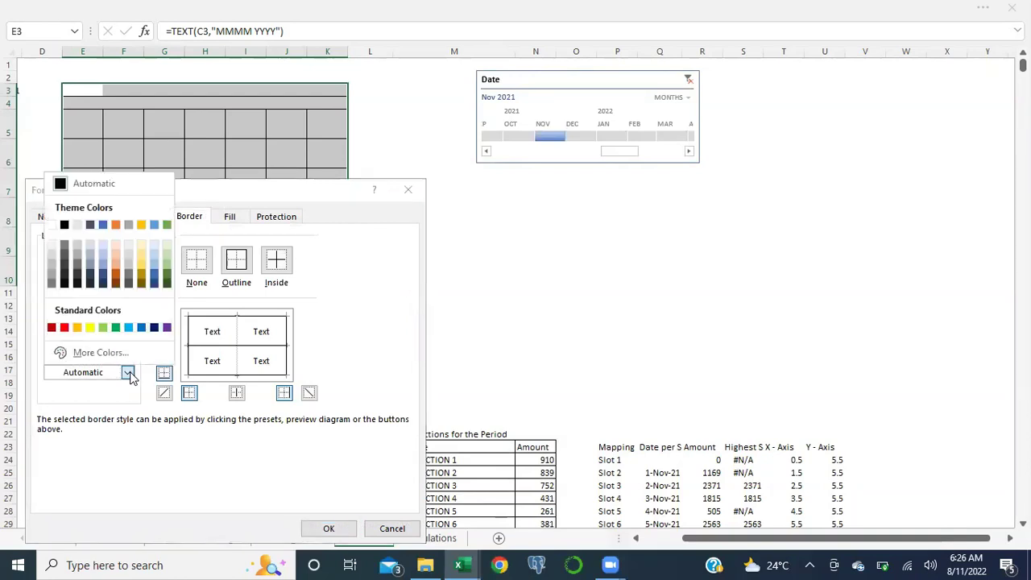
{"action": "left_click", "coordinate": [51, 225]}
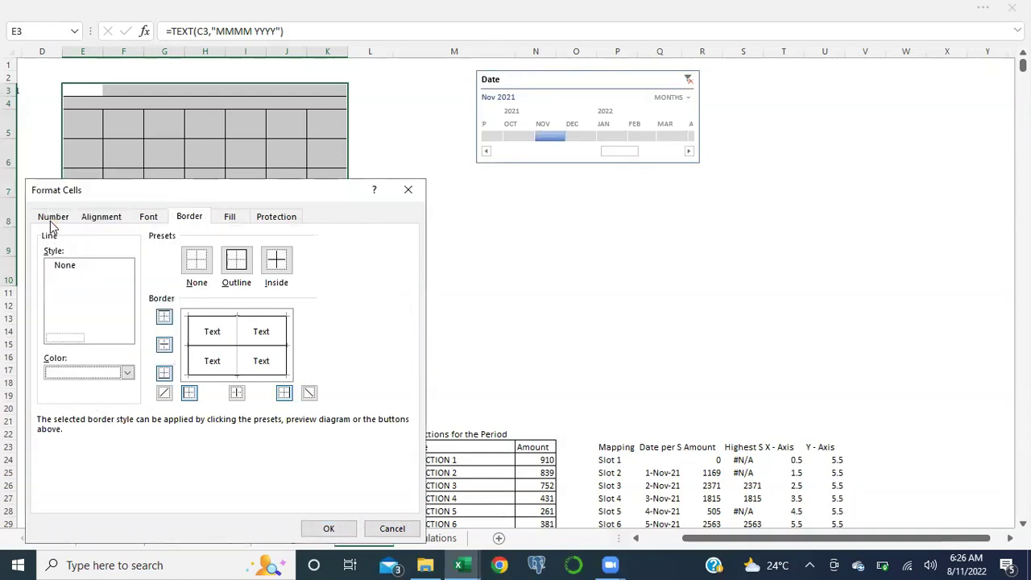
{"action": "left_click", "coordinate": [239, 266]}
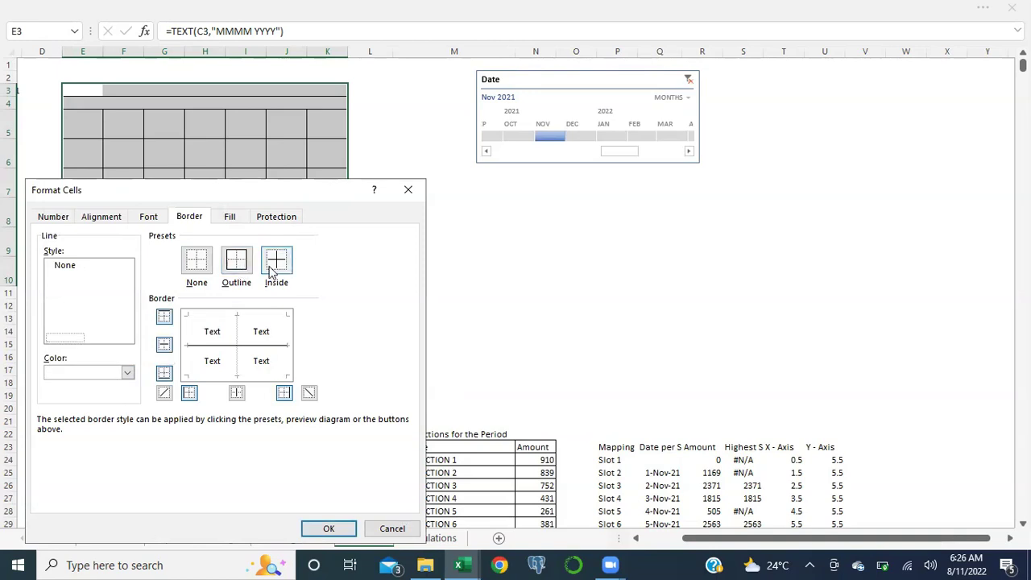
{"action": "left_click", "coordinate": [274, 268]}
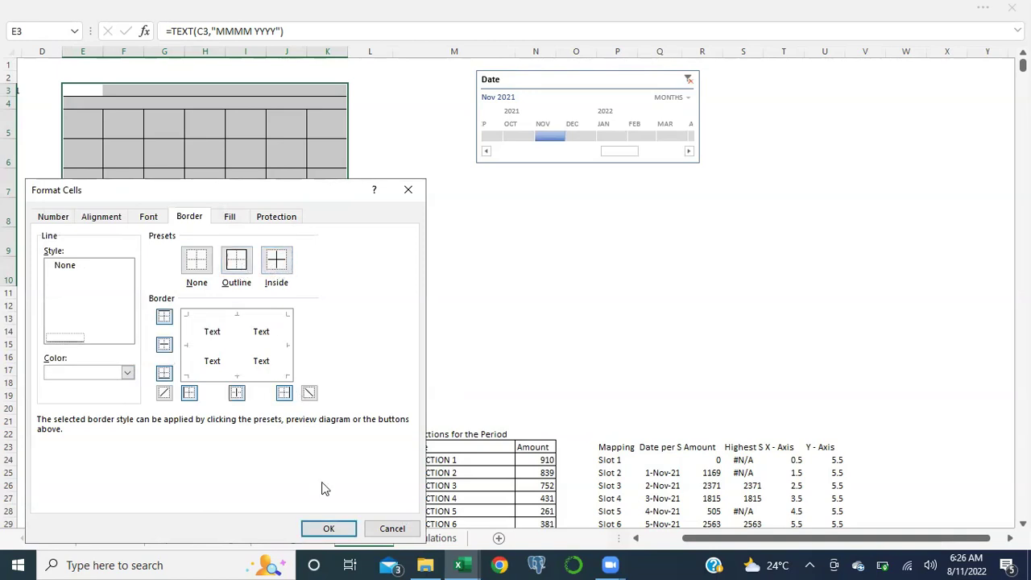
{"action": "left_click", "coordinate": [329, 528]}
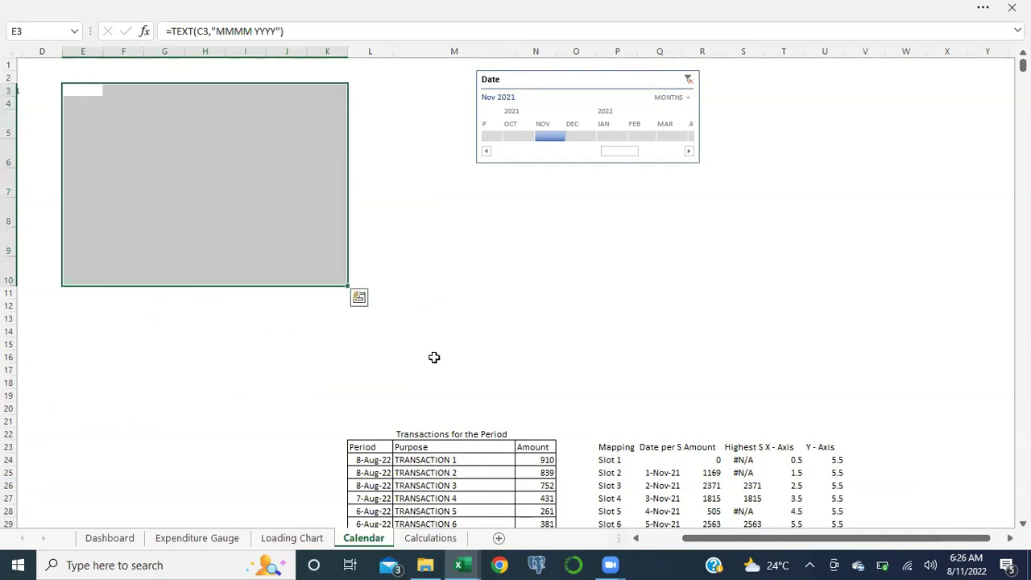
{"action": "left_click", "coordinate": [109, 538]}
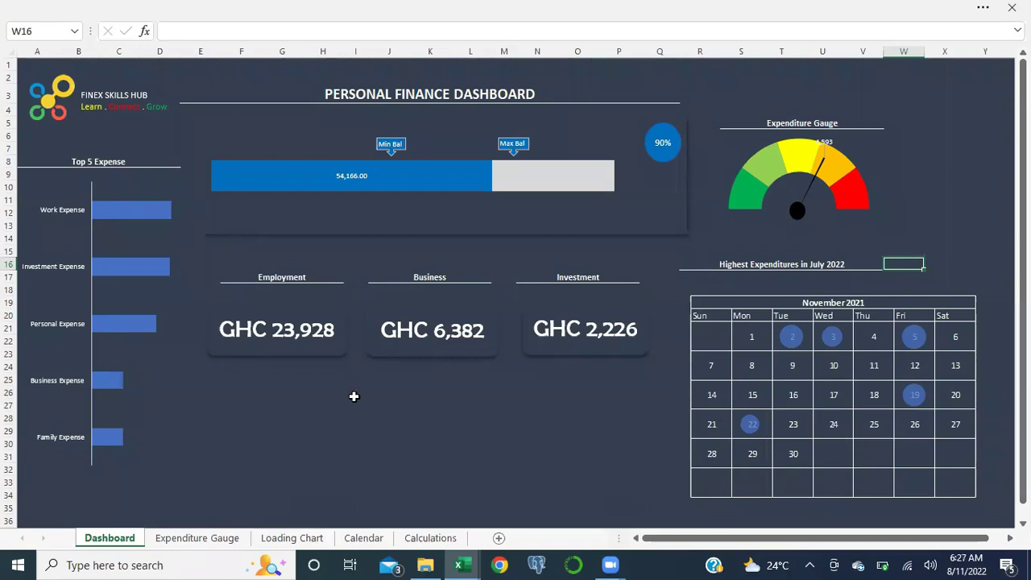
Step: Cut the Date timeline from the Calendar sheet and paste it on the Dashboard sheet at F27, below the income figures
{"action": "left_click", "coordinate": [196, 471]}
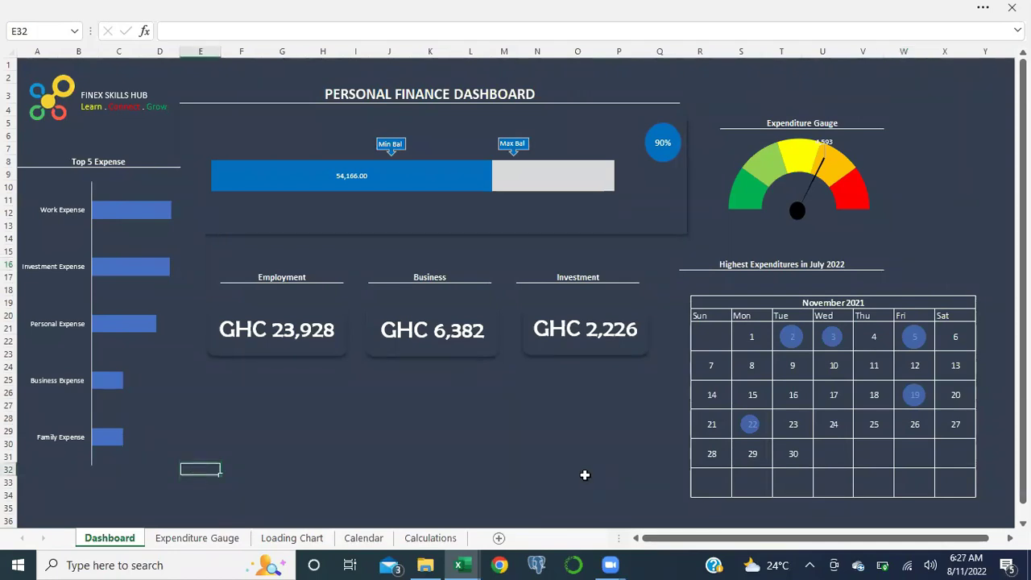
{"action": "left_click", "coordinate": [214, 539]}
{"action": "key", "text": "ctrl+Page_Down"}
{"action": "key", "text": "ctrl+Page_Down"}
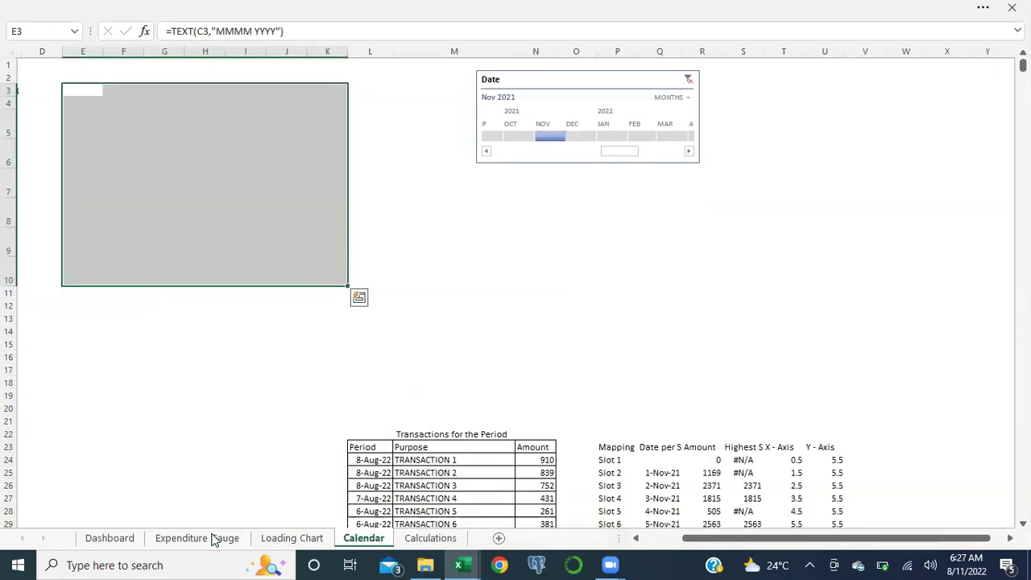
{"action": "left_click", "coordinate": [698, 113]}
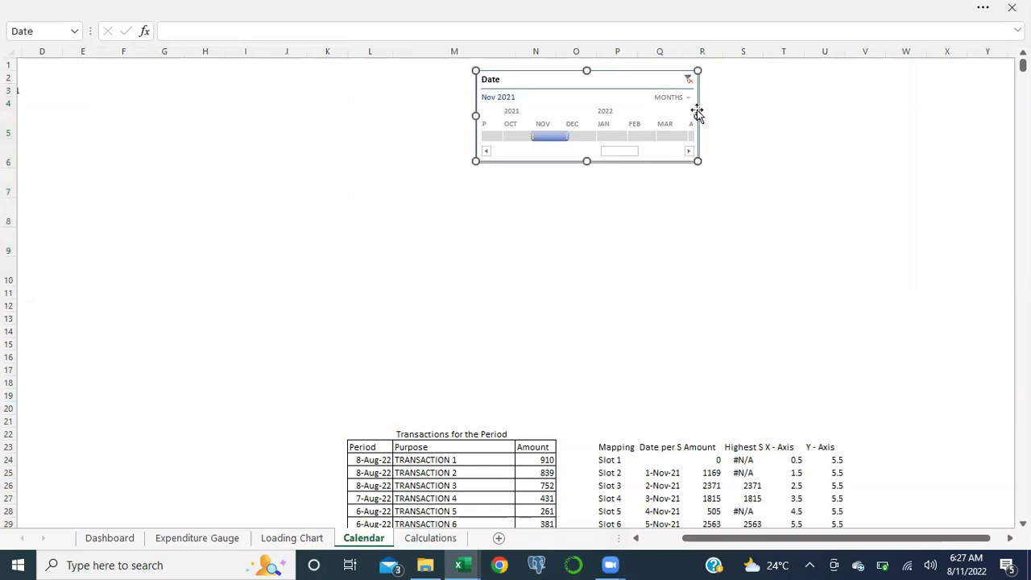
{"action": "key", "text": "Delete"}
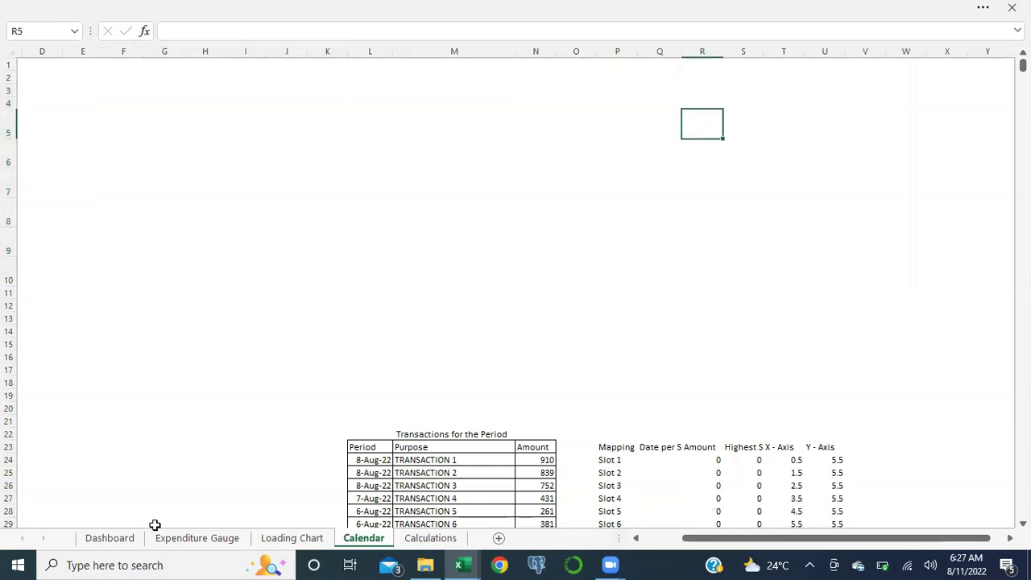
{"action": "left_click", "coordinate": [110, 538]}
{"action": "left_click", "coordinate": [233, 409]}
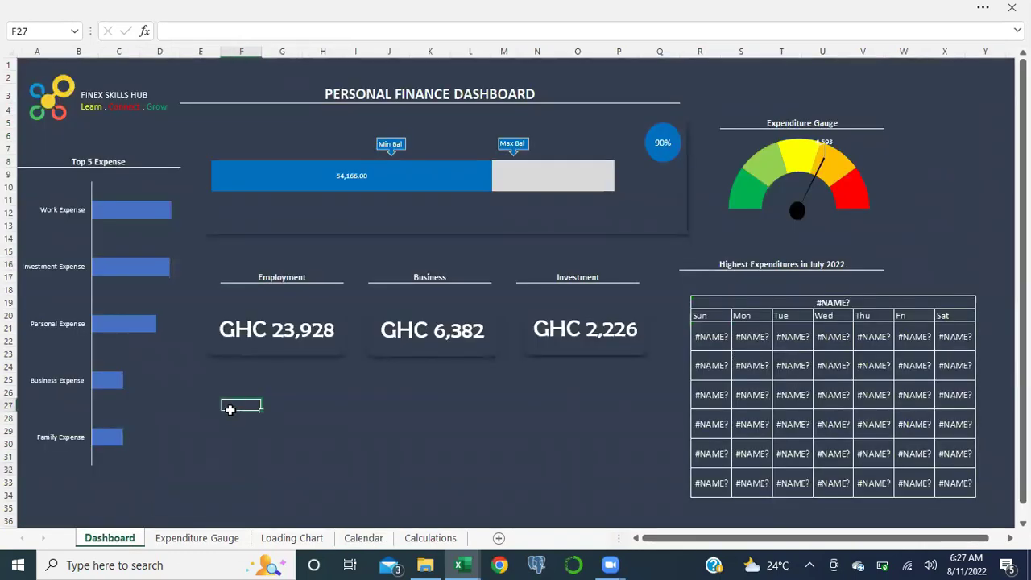
{"action": "key", "text": "ctrl+v"}
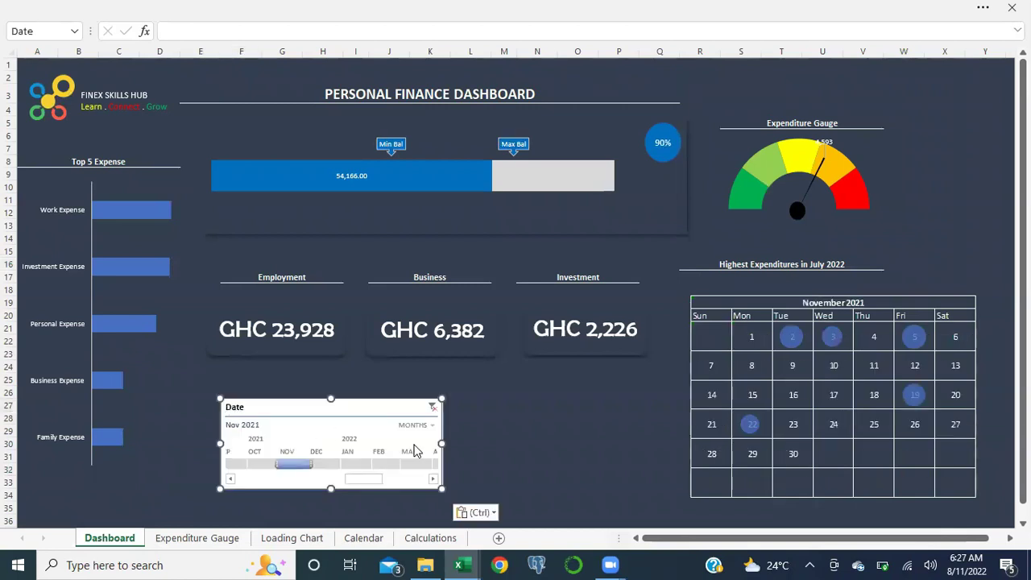
Step: Widen the Date timeline to about 7.61" so it spans below the three income cards, and apply the dark timeline style
{"action": "left_click_drag", "start_coordinate": [444, 444], "coordinate": [662, 463]}
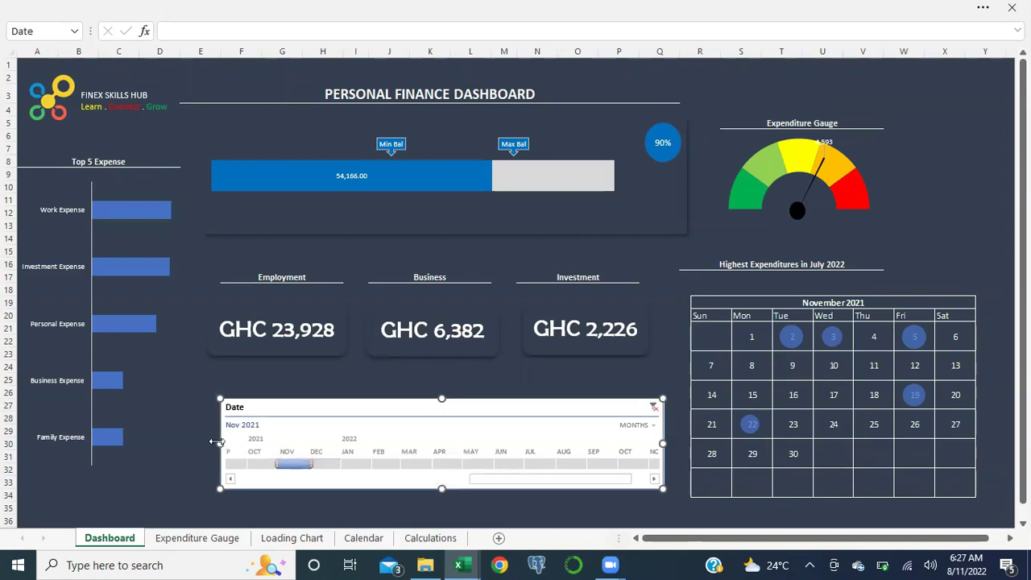
{"action": "left_click_drag", "start_coordinate": [220, 444], "coordinate": [202, 444]}
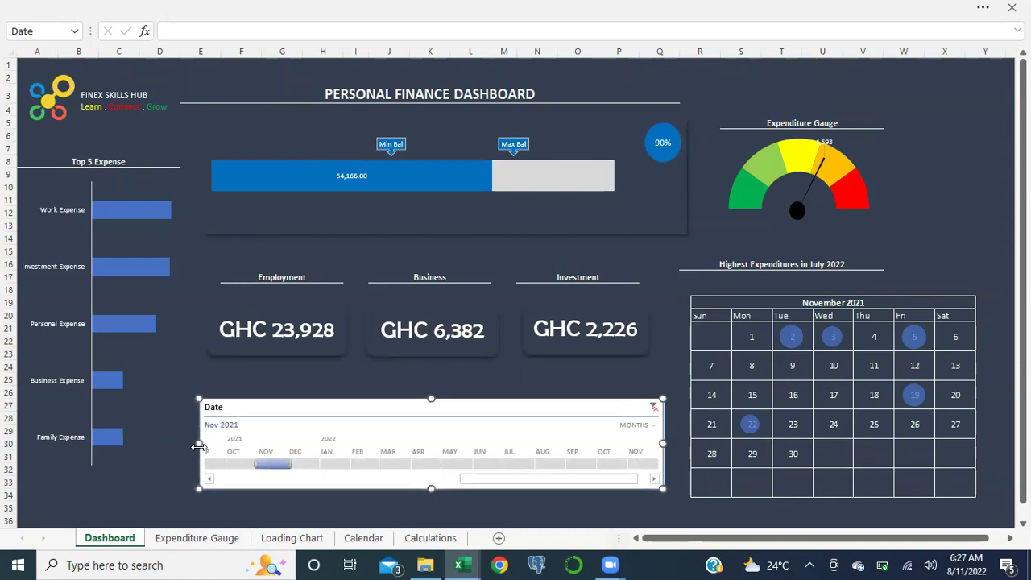
{"action": "scroll", "coordinate": [295, 387], "scroll_direction": "up", "scroll_amount": 2}
{"action": "scroll", "coordinate": [295, 388], "scroll_direction": "down", "scroll_amount": 2}
{"action": "key", "text": "alt"}
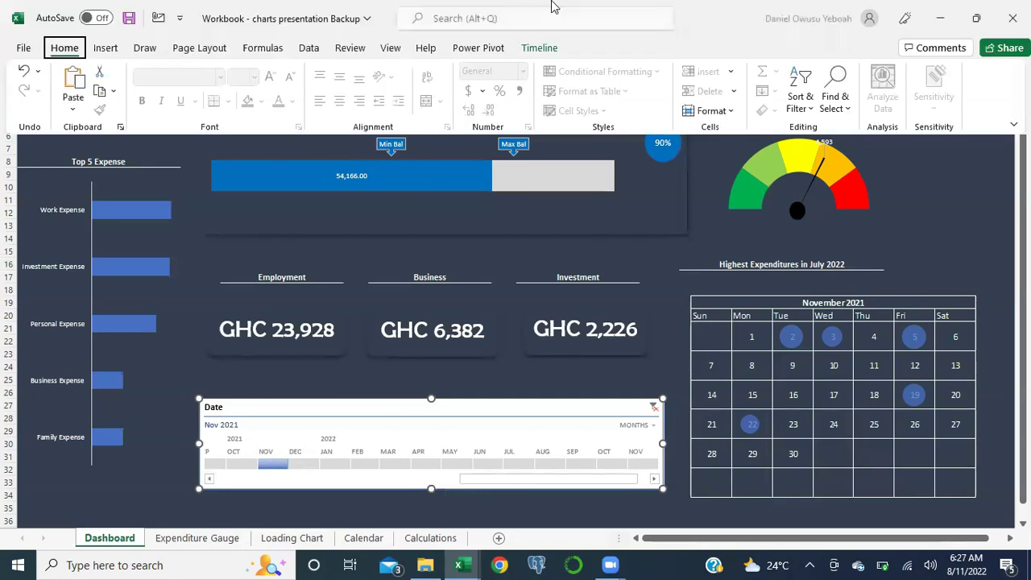
{"action": "left_click", "coordinate": [531, 48]}
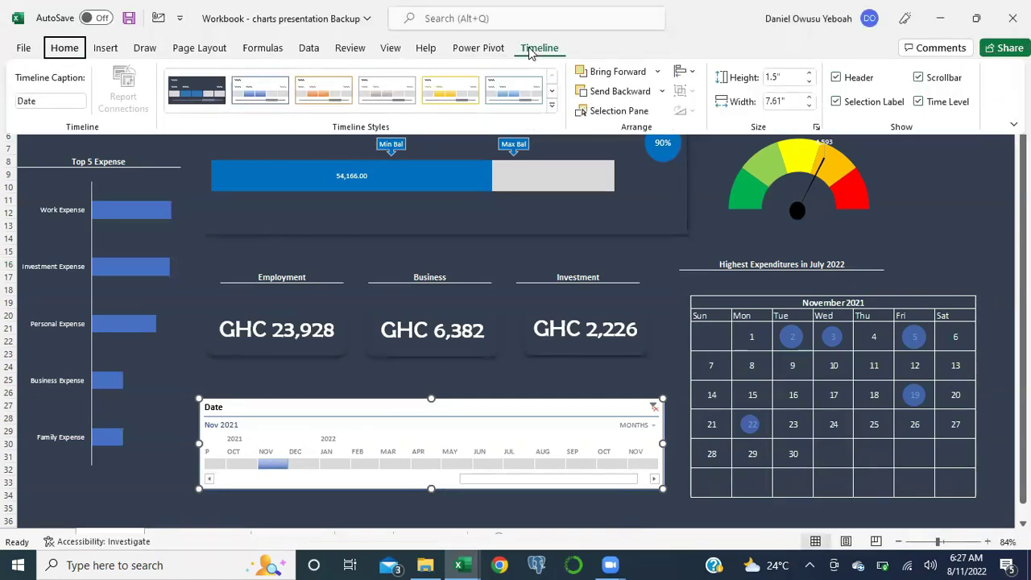
{"action": "left_click", "coordinate": [208, 100]}
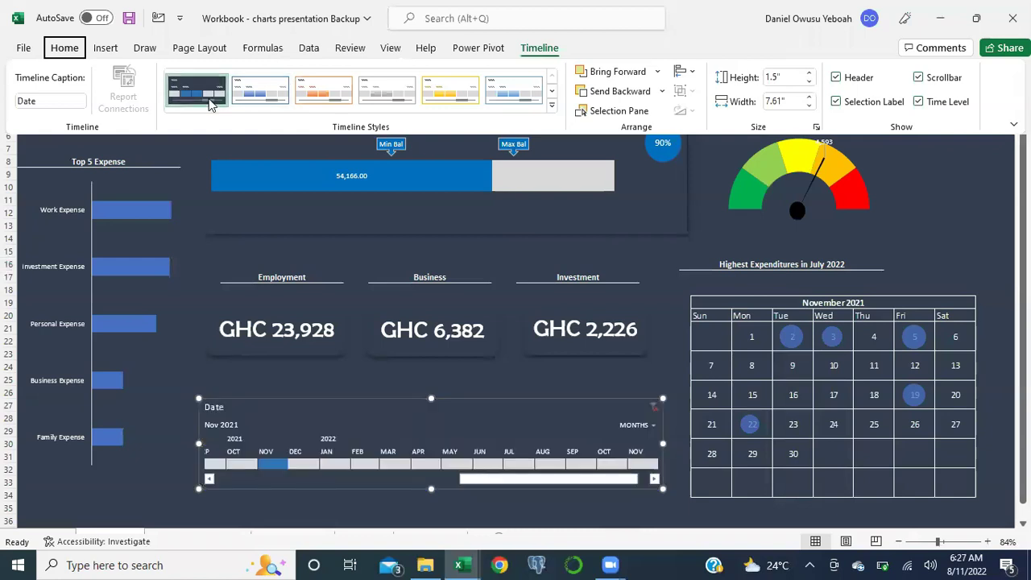
{"action": "key", "text": "ctrl+shift+F1"}
{"action": "left_click", "coordinate": [193, 384]}
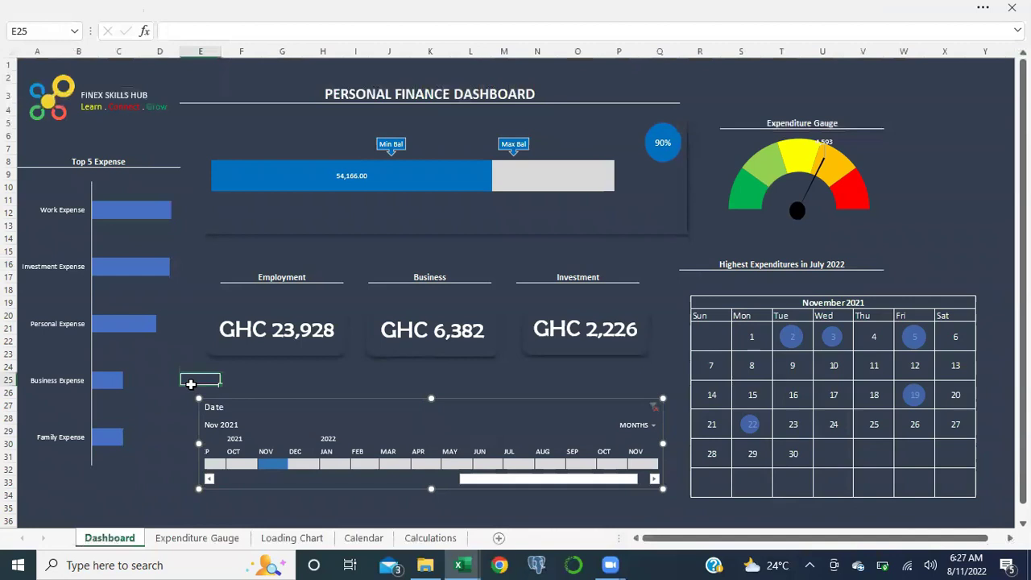
Step: Test the dashboard by filtering the Date timeline to single months, including December 2021, April 2022 and May 2022
{"action": "left_click", "coordinate": [306, 465]}
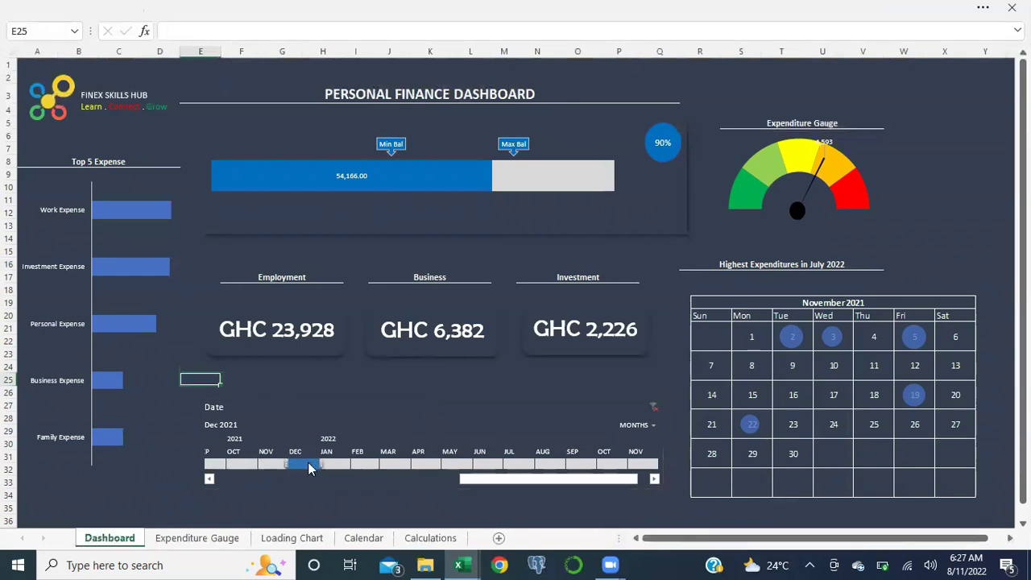
{"action": "left_click", "coordinate": [352, 465]}
{"action": "left_click", "coordinate": [427, 464]}
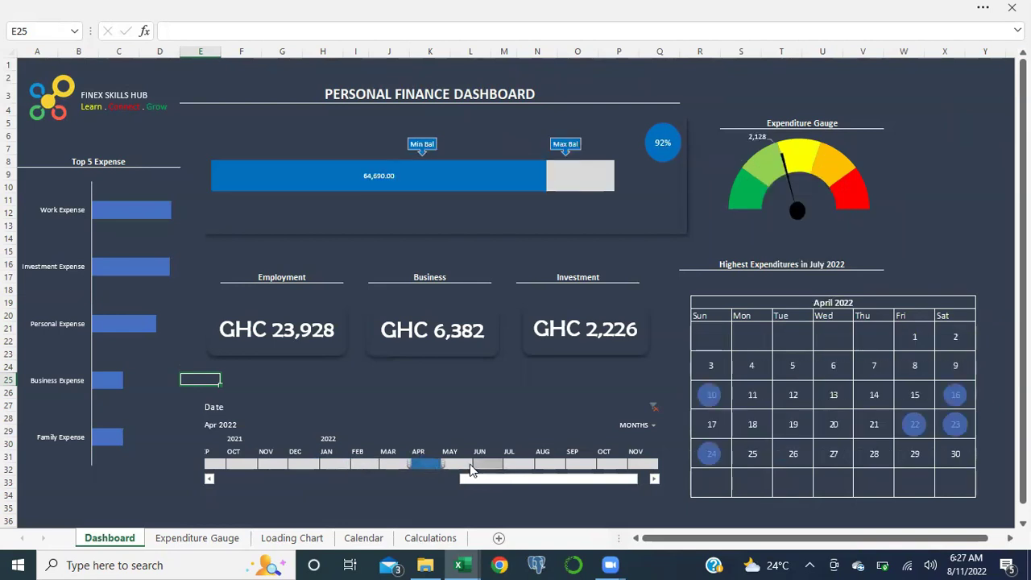
{"action": "left_click", "coordinate": [465, 467]}
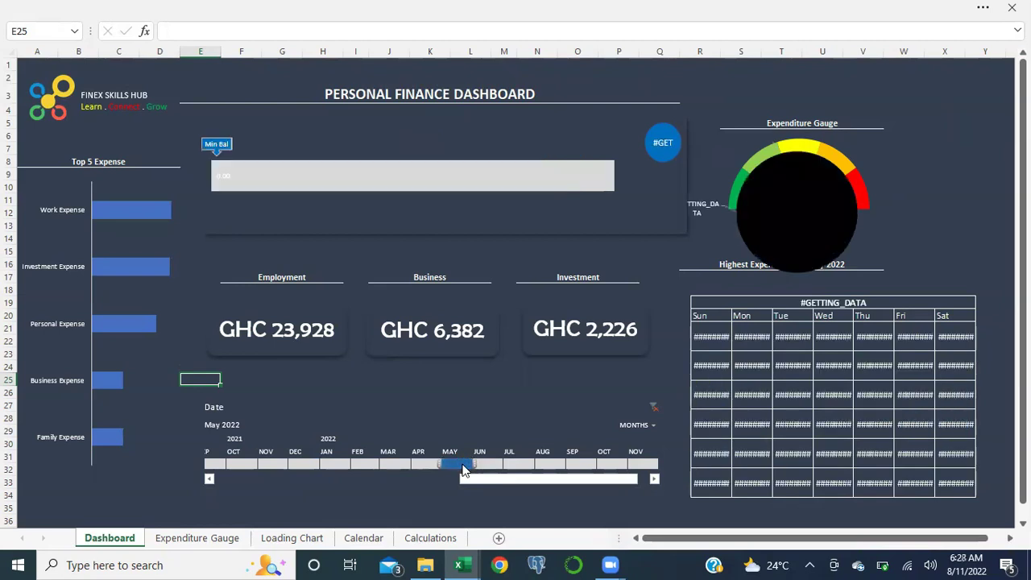